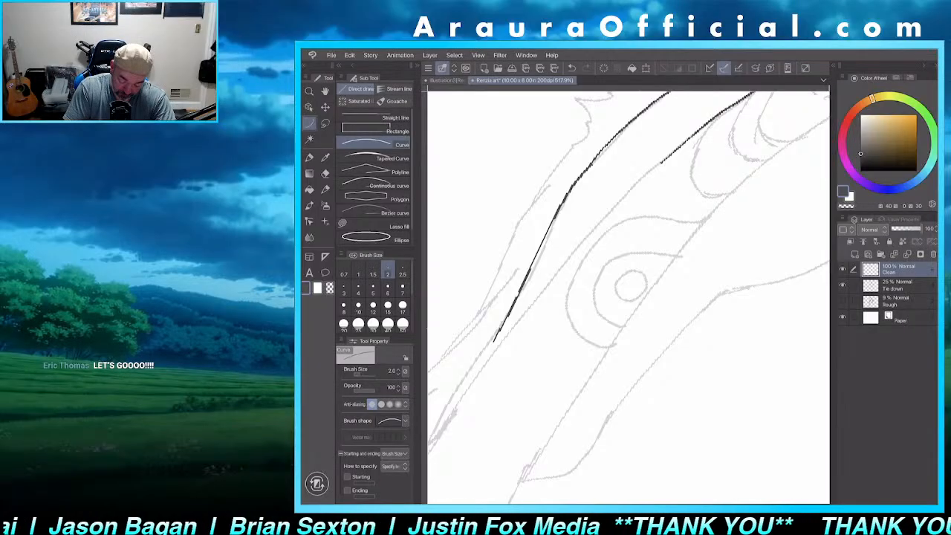
- Ink both long edges of the collar band down the chest to the waist with the Curve tool
{"action": "mouse_move", "coordinate": [662, 161]}
{"action": "left_mouse_down"}
{"action": "mouse_move", "coordinate": [560, 259]}
{"action": "mouse_move", "coordinate": [460, 401]}
{"action": "left_mouse_up"}
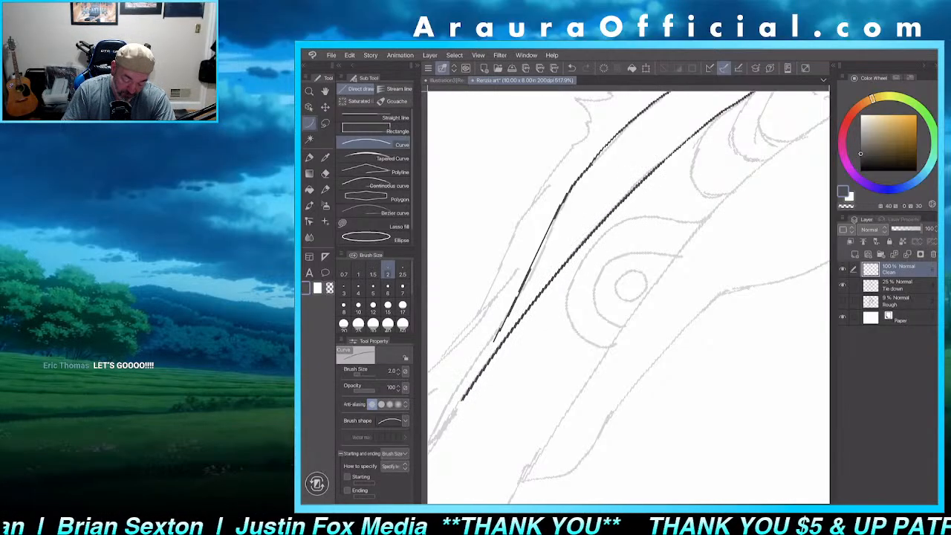
{"action": "left_click_drag", "start_coordinate": [598, 364], "coordinate": [742, 205]}
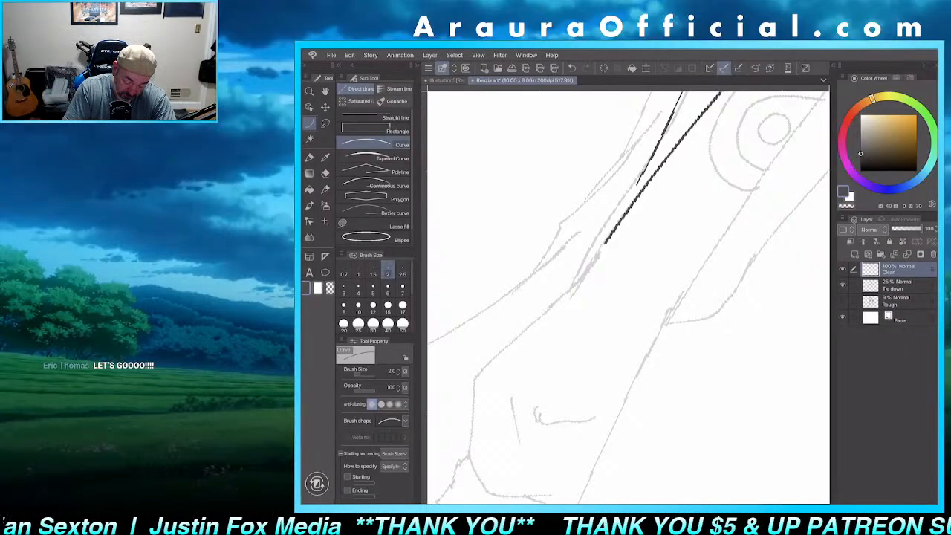
{"action": "left_click_drag", "start_coordinate": [569, 289], "coordinate": [639, 179]}
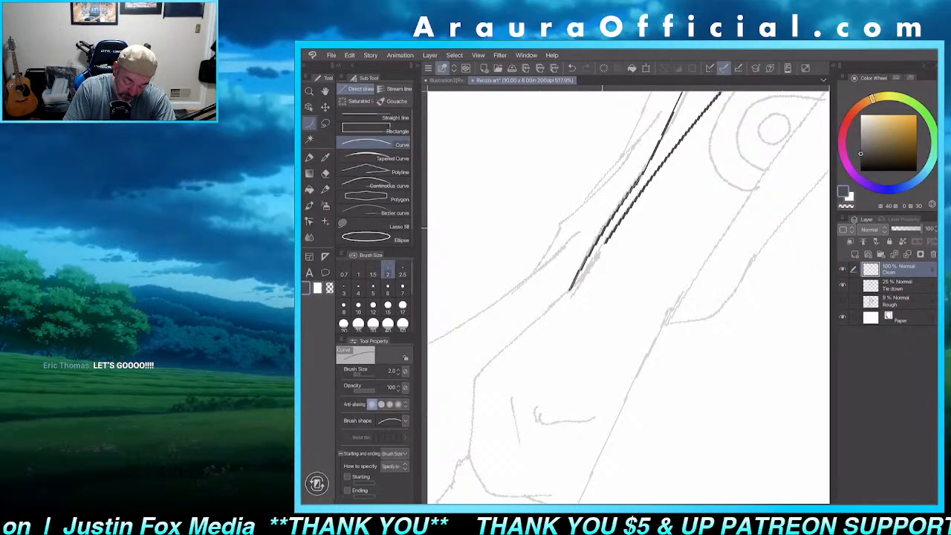
{"action": "left_click", "coordinate": [598, 230]}
{"action": "scroll", "coordinate": [628, 297], "scroll_direction": "down", "scroll_amount": 4}
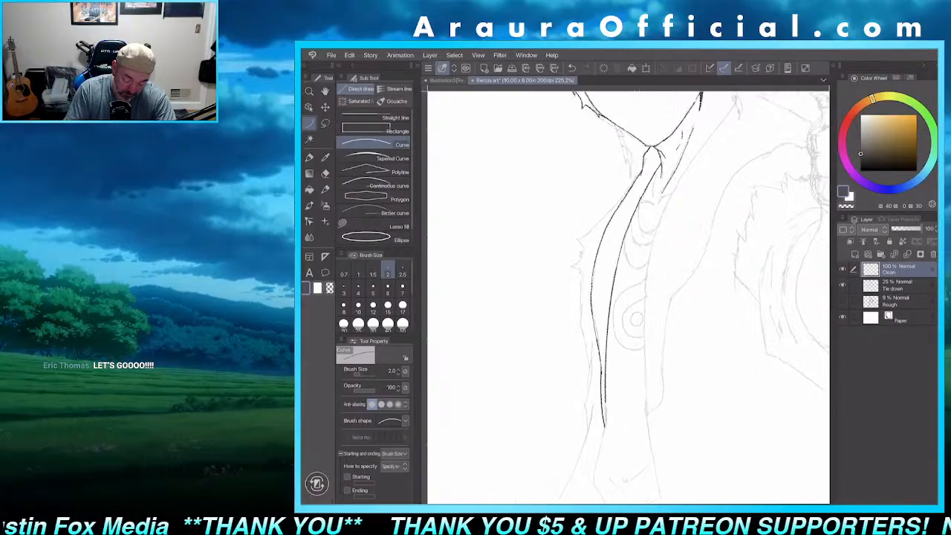
- Switch to the Milli pen and ink the thin braid hanging beside the jaw on the side away from the earring
{"action": "scroll", "coordinate": [628, 297], "scroll_direction": "up", "scroll_amount": 6}
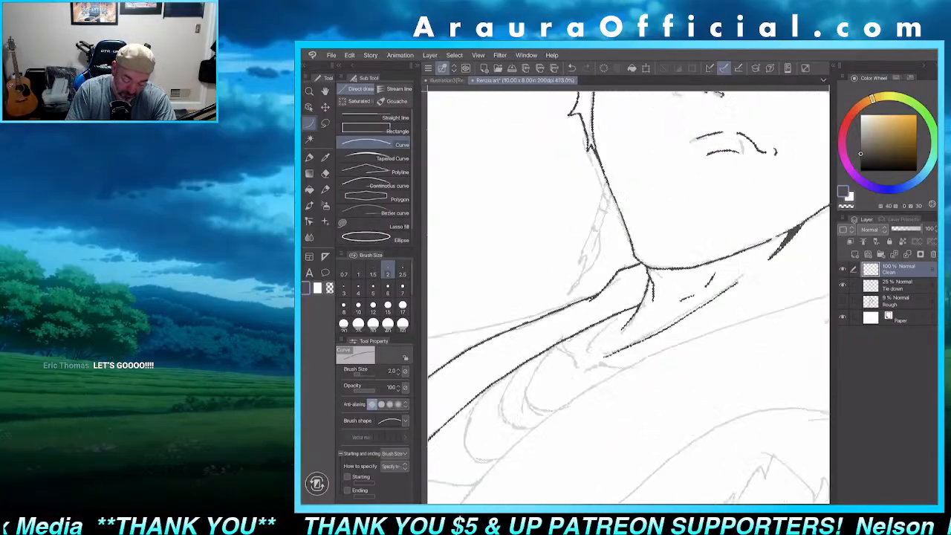
{"action": "key", "text": "p"}
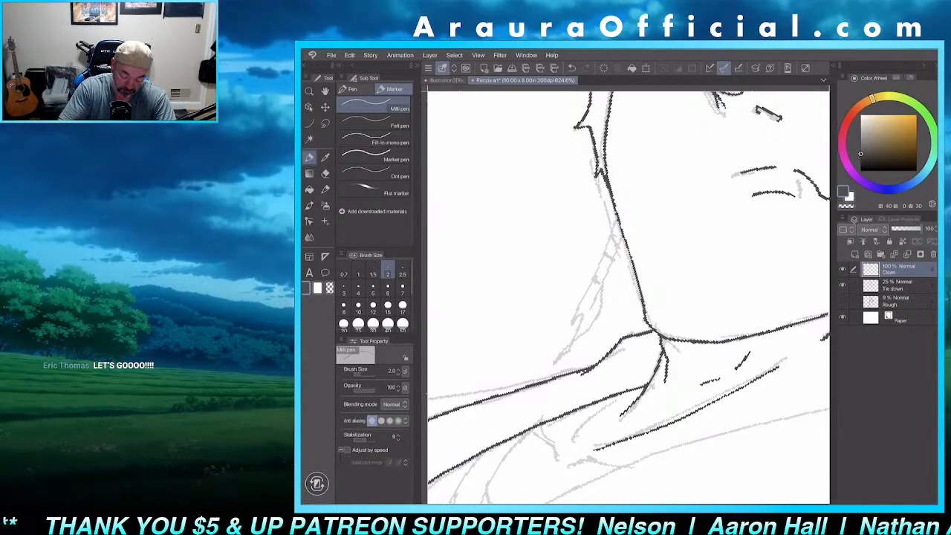
{"action": "mouse_move", "coordinate": [616, 220]}
{"action": "left_mouse_down"}
{"action": "mouse_move", "coordinate": [617, 242]}
{"action": "mouse_move", "coordinate": [606, 247]}
{"action": "mouse_move", "coordinate": [614, 260]}
{"action": "mouse_move", "coordinate": [620, 243]}
{"action": "mouse_move", "coordinate": [558, 364]}
{"action": "left_mouse_up"}
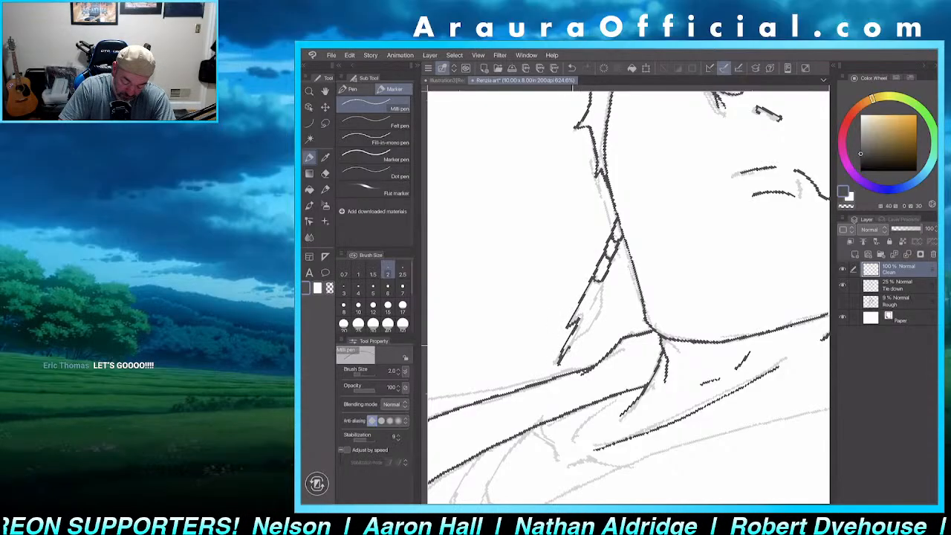
{"action": "mouse_move", "coordinate": [602, 306]}
{"action": "left_mouse_down"}
{"action": "mouse_move", "coordinate": [572, 346]}
{"action": "mouse_move", "coordinate": [603, 280]}
{"action": "mouse_move", "coordinate": [590, 308]}
{"action": "left_mouse_up"}
- Add short inner strand strokes to the hair tuft beside the open eye
{"action": "scroll", "coordinate": [662, 369], "scroll_direction": "down", "scroll_amount": 4}
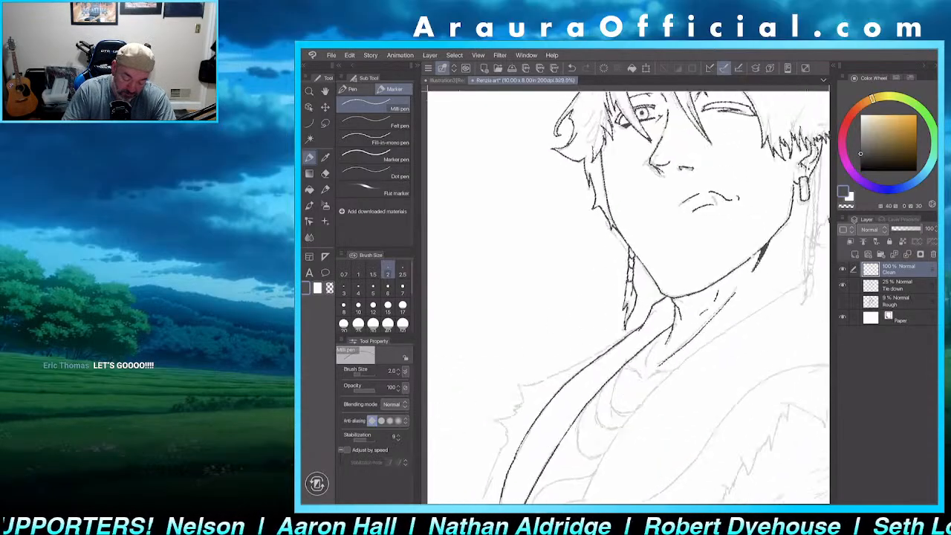
{"action": "scroll", "coordinate": [662, 370], "scroll_direction": "up", "scroll_amount": 2}
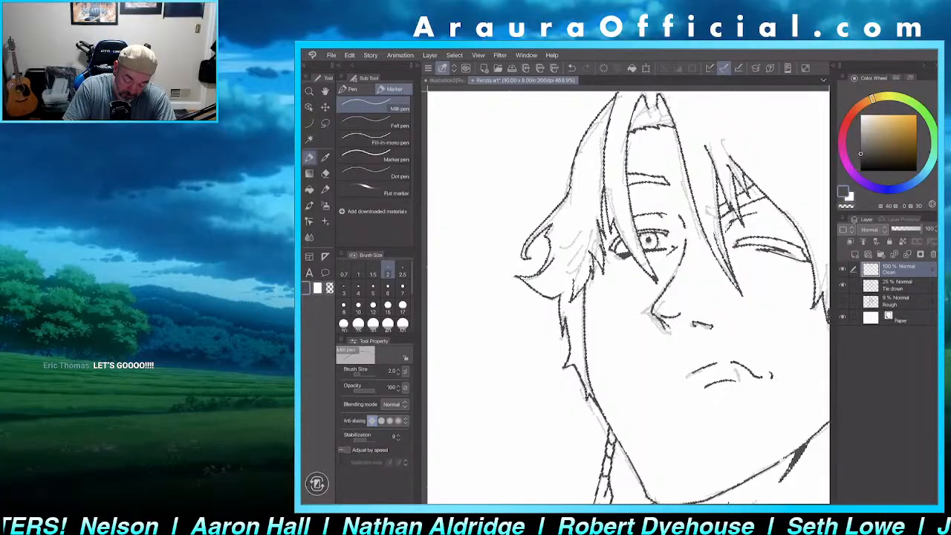
{"action": "left_click_drag", "start_coordinate": [581, 219], "coordinate": [572, 267]}
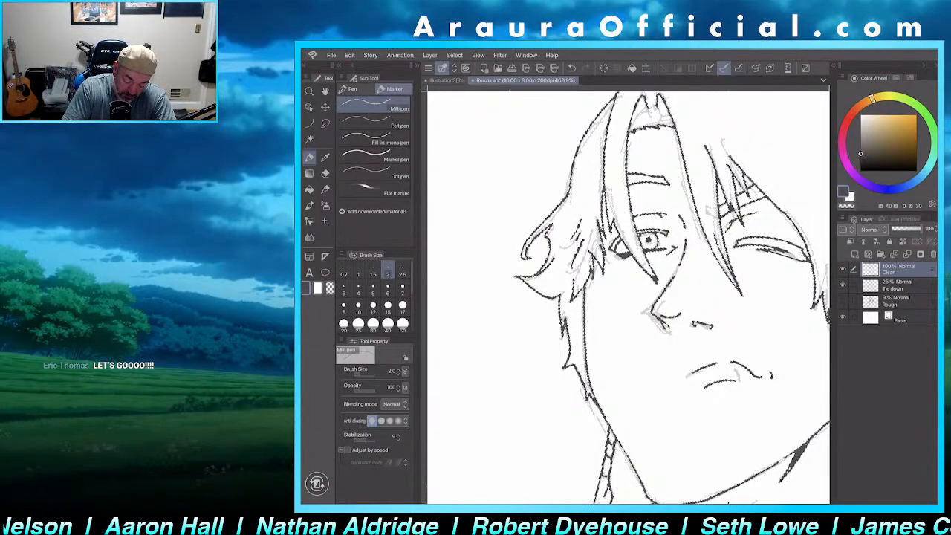
- Ink the long wrapped strand and braid hanging behind the earring, including its segments and pointed tip
{"action": "mouse_move", "coordinate": [628, 312]}
{"action": "left_mouse_down"}
{"action": "mouse_move", "coordinate": [667, 184]}
{"action": "mouse_move", "coordinate": [577, 329]}
{"action": "left_mouse_up"}
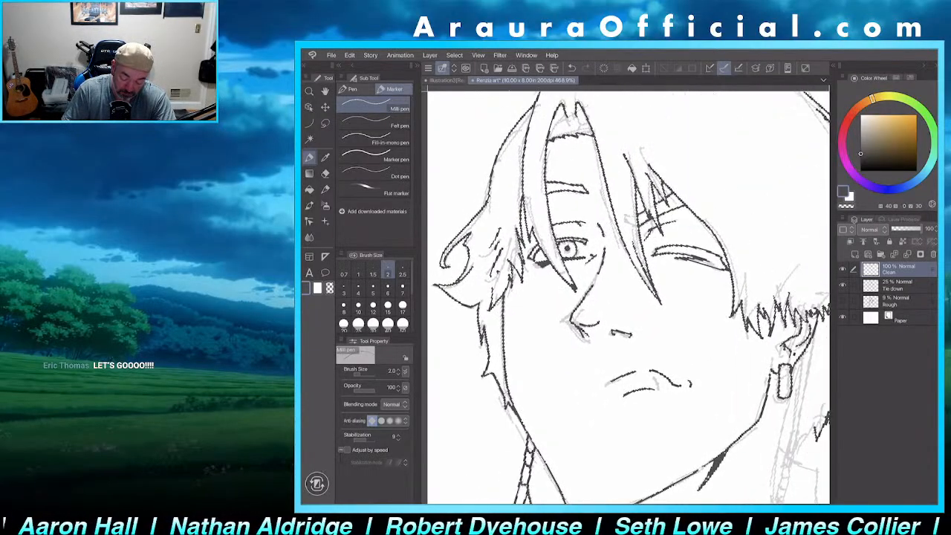
{"action": "scroll", "coordinate": [628, 297], "scroll_direction": "down", "scroll_amount": 2}
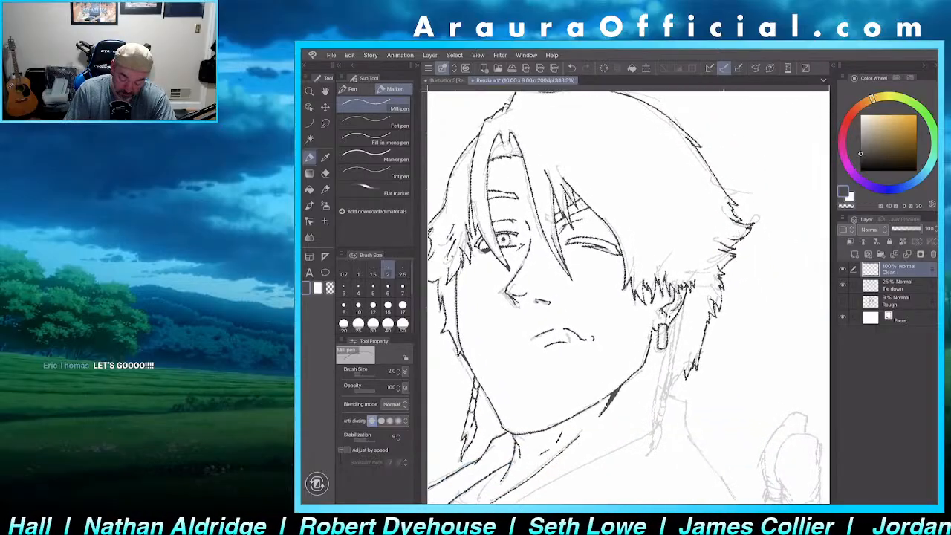
{"action": "left_click_drag", "start_coordinate": [693, 358], "coordinate": [648, 297]}
{"action": "scroll", "coordinate": [648, 297], "scroll_direction": "up", "scroll_amount": 4}
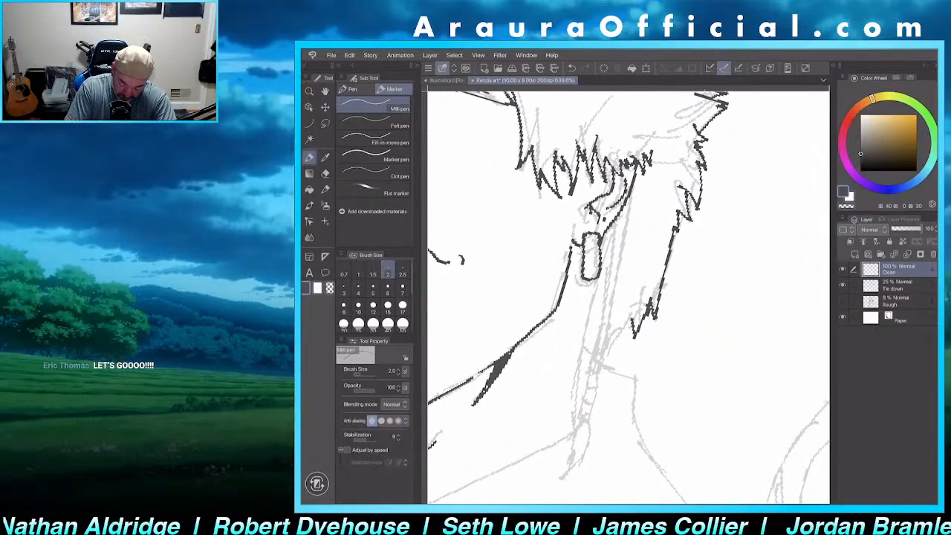
{"action": "left_click_drag", "start_coordinate": [633, 188], "coordinate": [600, 354]}
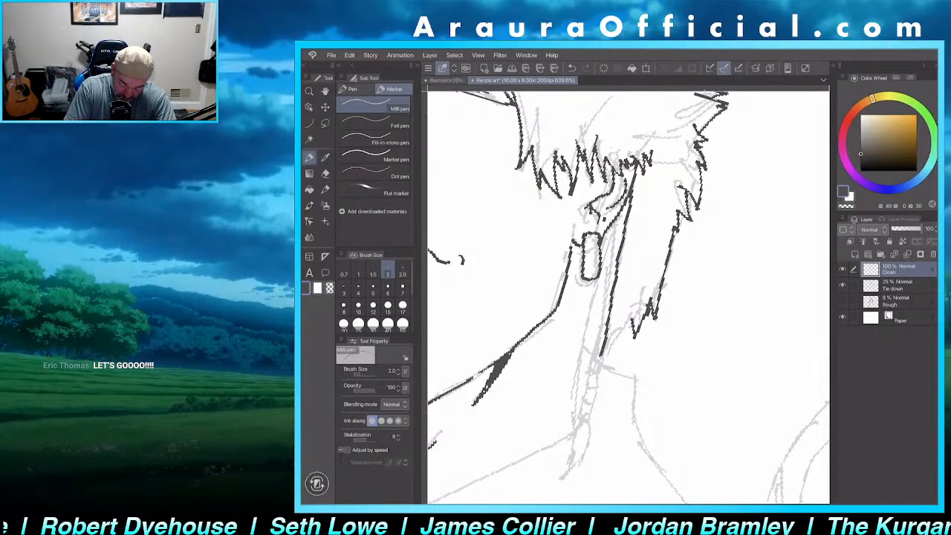
{"action": "left_click_drag", "start_coordinate": [615, 219], "coordinate": [594, 355]}
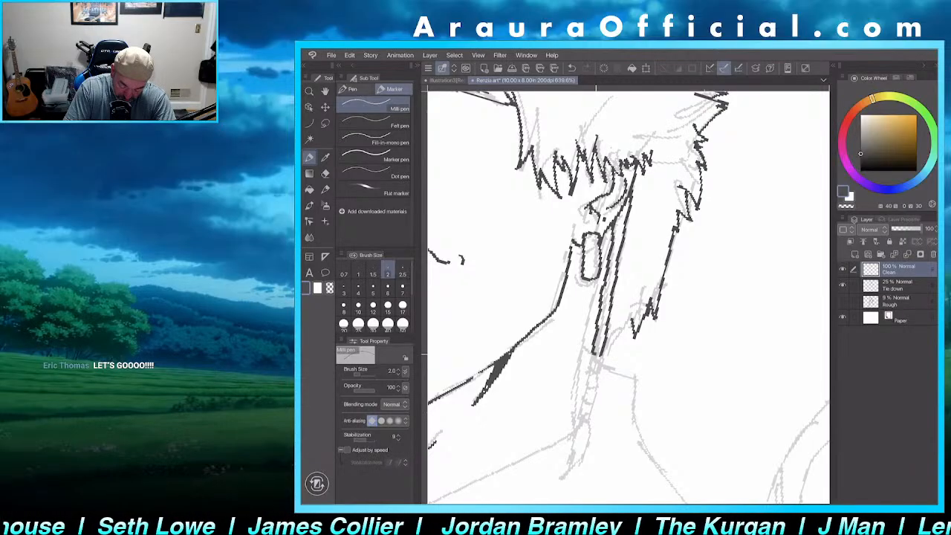
{"action": "left_click_drag", "start_coordinate": [664, 366], "coordinate": [716, 272]}
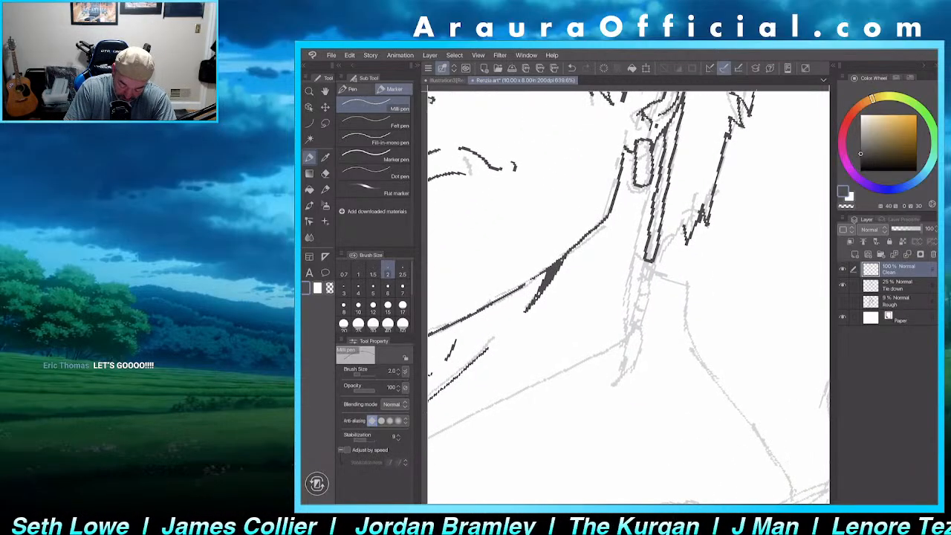
{"action": "mouse_move", "coordinate": [642, 263]}
{"action": "left_mouse_down"}
{"action": "mouse_move", "coordinate": [648, 280]}
{"action": "mouse_move", "coordinate": [652, 263]}
{"action": "mouse_move", "coordinate": [639, 317]}
{"action": "mouse_move", "coordinate": [647, 299]}
{"action": "mouse_move", "coordinate": [618, 386]}
{"action": "mouse_move", "coordinate": [643, 317]}
{"action": "left_mouse_up"}
{"action": "scroll", "coordinate": [628, 297], "scroll_direction": "down", "scroll_amount": 5}
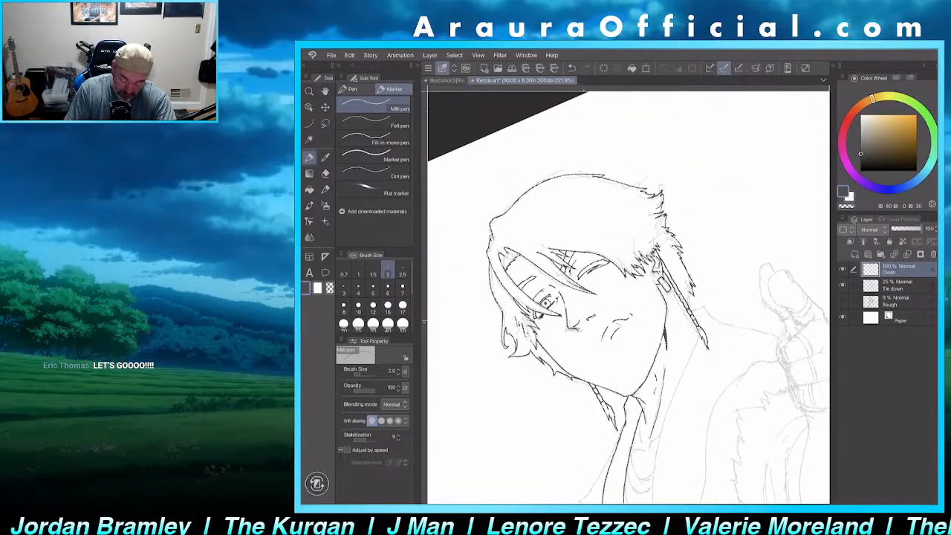
- Ink the coat's outer shoulder line and jagged fur edge beside the collar band
{"action": "left_click_drag", "start_coordinate": [736, 255], "coordinate": [701, 303]}
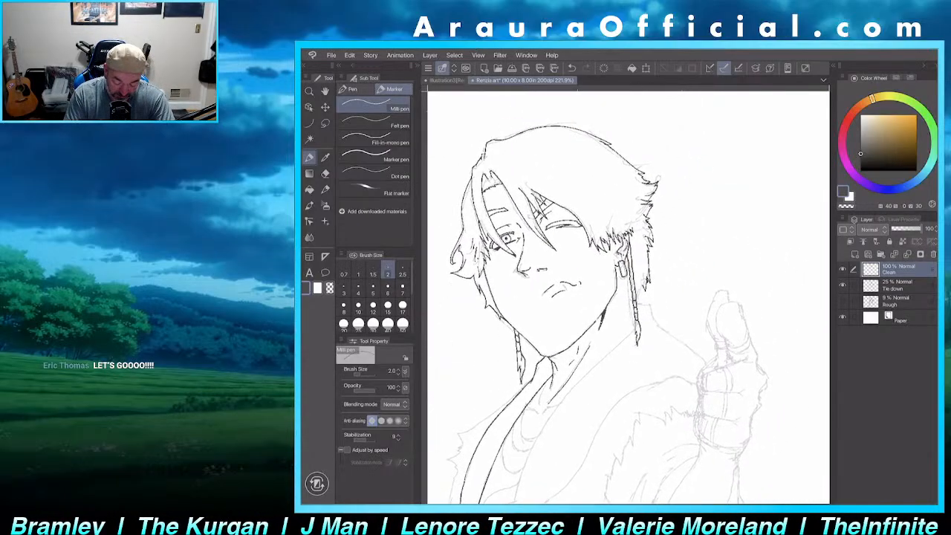
{"action": "left_click_drag", "start_coordinate": [692, 265], "coordinate": [783, 120]}
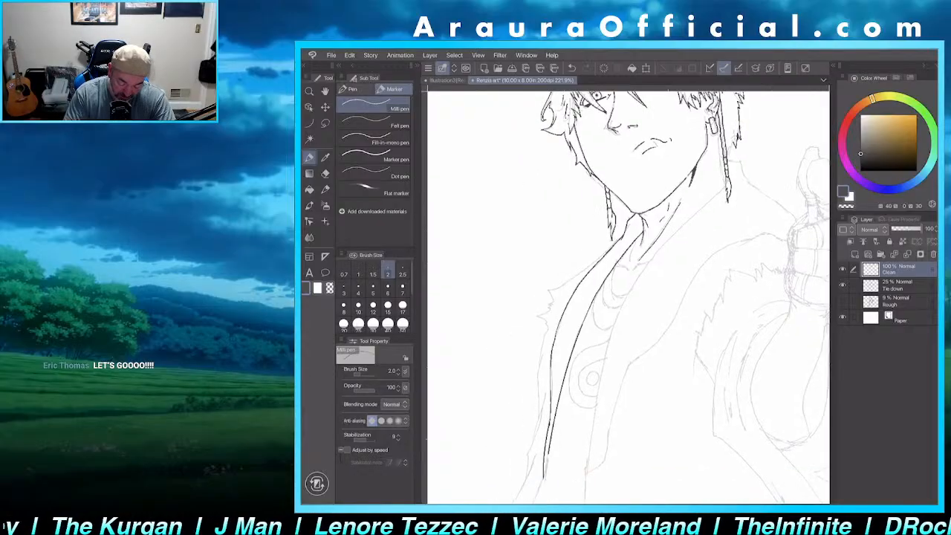
{"action": "left_click_drag", "start_coordinate": [638, 214], "coordinate": [698, 173]}
{"action": "scroll", "coordinate": [629, 297], "scroll_direction": "up", "scroll_amount": 3}
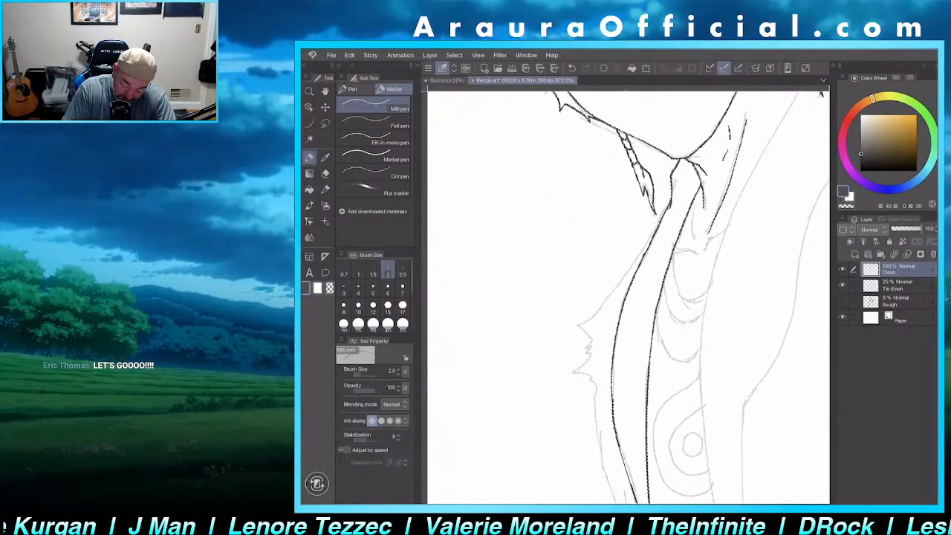
{"action": "mouse_move", "coordinate": [660, 223]}
{"action": "left_mouse_down"}
{"action": "mouse_move", "coordinate": [581, 326]}
{"action": "mouse_move", "coordinate": [594, 338]}
{"action": "mouse_move", "coordinate": [575, 372]}
{"action": "mouse_move", "coordinate": [593, 390]}
{"action": "mouse_move", "coordinate": [581, 325]}
{"action": "mouse_move", "coordinate": [592, 411]}
{"action": "left_mouse_up"}
- Continue the coat's outer edge from the jagged shoulder down along the torso to the waist, including its inner fold line
{"action": "left_click_drag", "start_coordinate": [628, 371], "coordinate": [629, 227]}
{"action": "scroll", "coordinate": [628, 297], "scroll_direction": "up", "scroll_amount": 2}
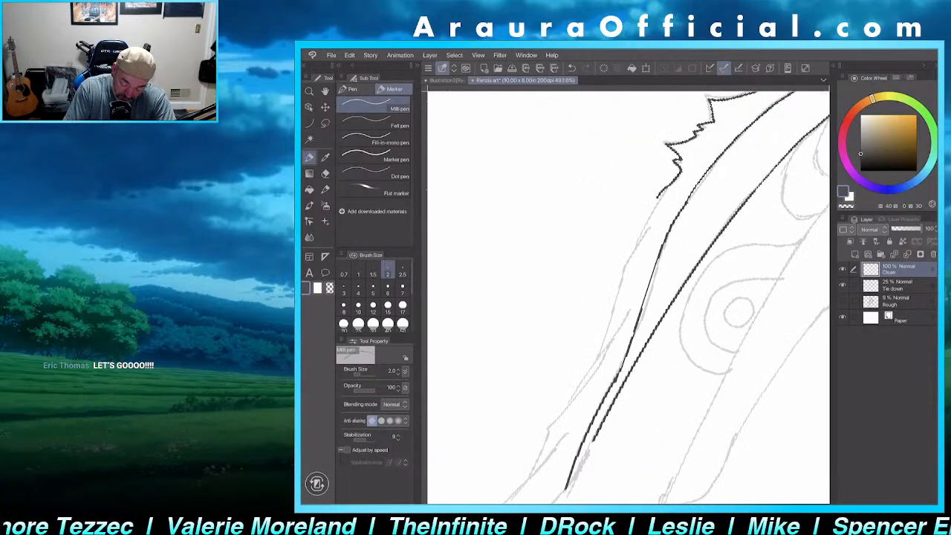
{"action": "mouse_move", "coordinate": [658, 197]}
{"action": "left_mouse_down"}
{"action": "mouse_move", "coordinate": [576, 398]}
{"action": "mouse_move", "coordinate": [668, 297]}
{"action": "left_mouse_up"}
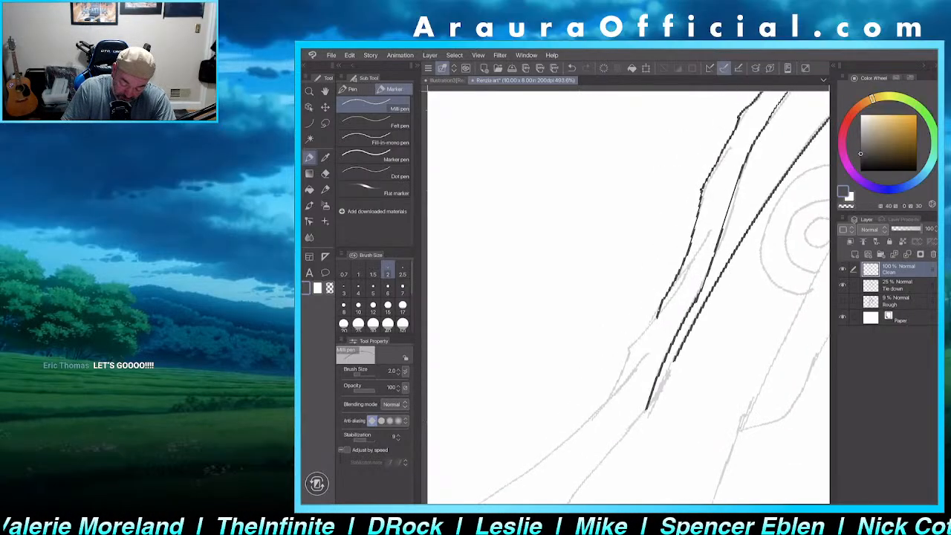
{"action": "mouse_move", "coordinate": [710, 232]}
{"action": "left_mouse_down"}
{"action": "mouse_move", "coordinate": [629, 348]}
{"action": "mouse_move", "coordinate": [609, 399]}
{"action": "left_mouse_up"}
- Ink the flared lower coat edge from the waist around its corner and down to the canvas's lower border
{"action": "left_click_drag", "start_coordinate": [701, 261], "coordinate": [581, 85]}
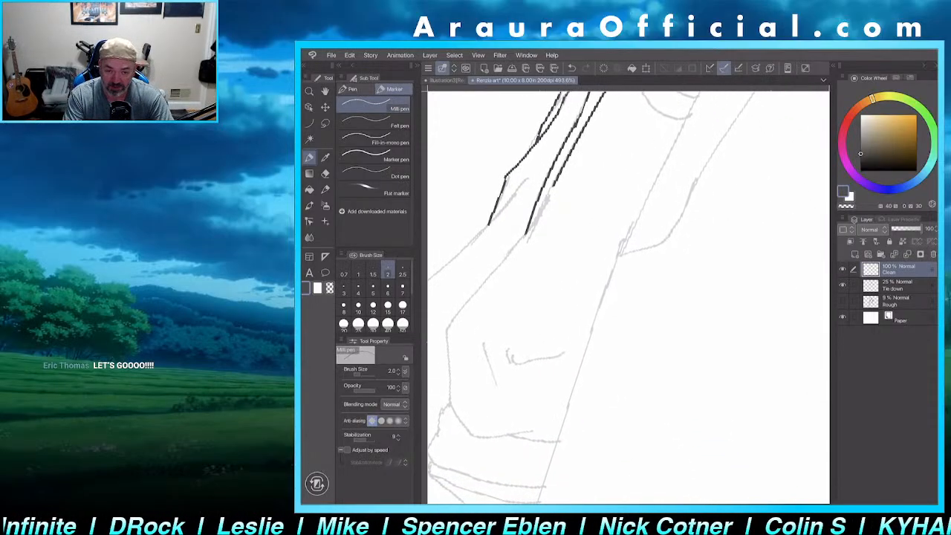
{"action": "mouse_move", "coordinate": [700, 260]}
{"action": "left_mouse_down"}
{"action": "mouse_move", "coordinate": [768, 298]}
{"action": "mouse_move", "coordinate": [787, 296]}
{"action": "mouse_move", "coordinate": [817, 266]}
{"action": "left_mouse_up"}
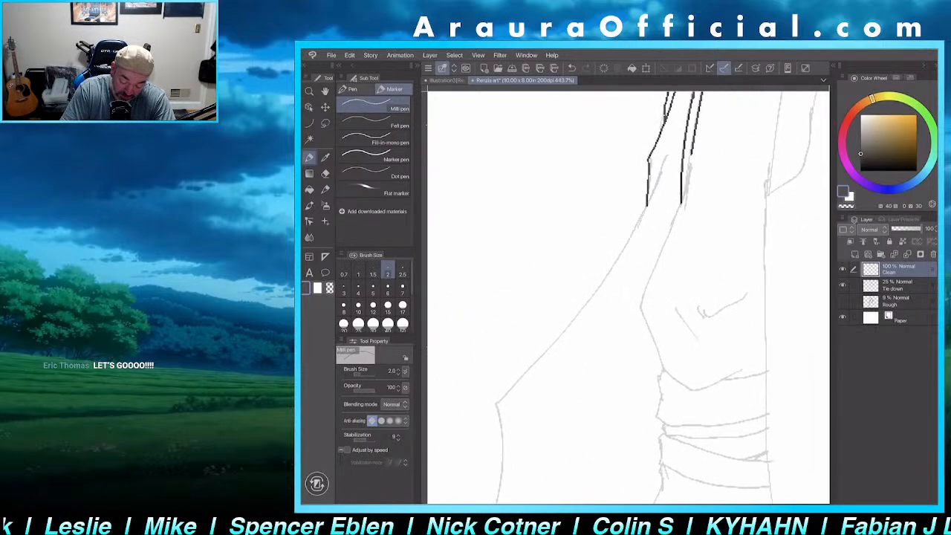
{"action": "mouse_move", "coordinate": [666, 158]}
{"action": "left_mouse_down"}
{"action": "mouse_move", "coordinate": [597, 288]}
{"action": "mouse_move", "coordinate": [499, 401]}
{"action": "mouse_move", "coordinate": [500, 433]}
{"action": "mouse_move", "coordinate": [573, 244]}
{"action": "mouse_move", "coordinate": [644, 173]}
{"action": "mouse_move", "coordinate": [591, 273]}
{"action": "mouse_move", "coordinate": [484, 401]}
{"action": "left_mouse_up"}
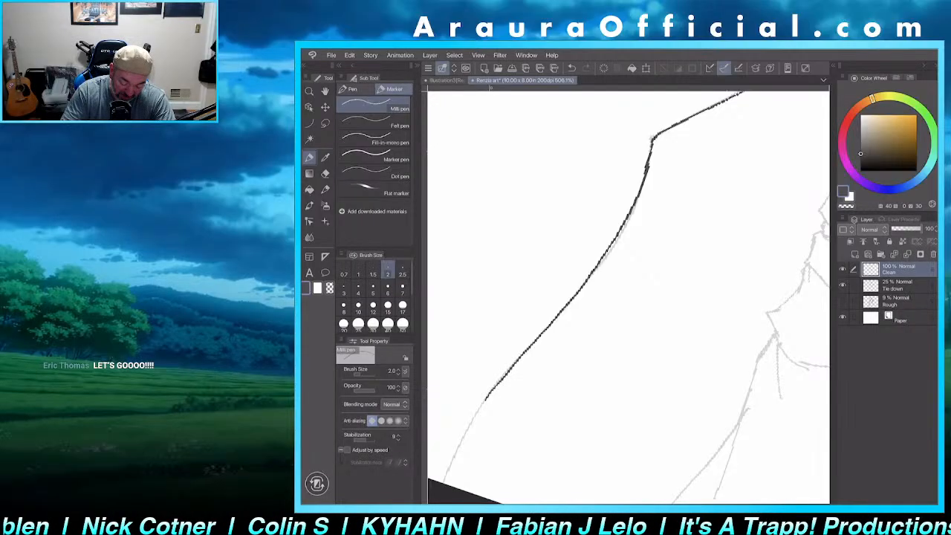
{"action": "mouse_move", "coordinate": [535, 384]}
{"action": "left_mouse_down"}
{"action": "mouse_move", "coordinate": [613, 240]}
{"action": "mouse_move", "coordinate": [546, 287]}
{"action": "mouse_move", "coordinate": [520, 338]}
{"action": "left_mouse_up"}
{"action": "mouse_move", "coordinate": [743, 193]}
{"action": "left_mouse_down"}
{"action": "mouse_move", "coordinate": [669, 250]}
{"action": "mouse_move", "coordinate": [624, 329]}
{"action": "left_mouse_up"}
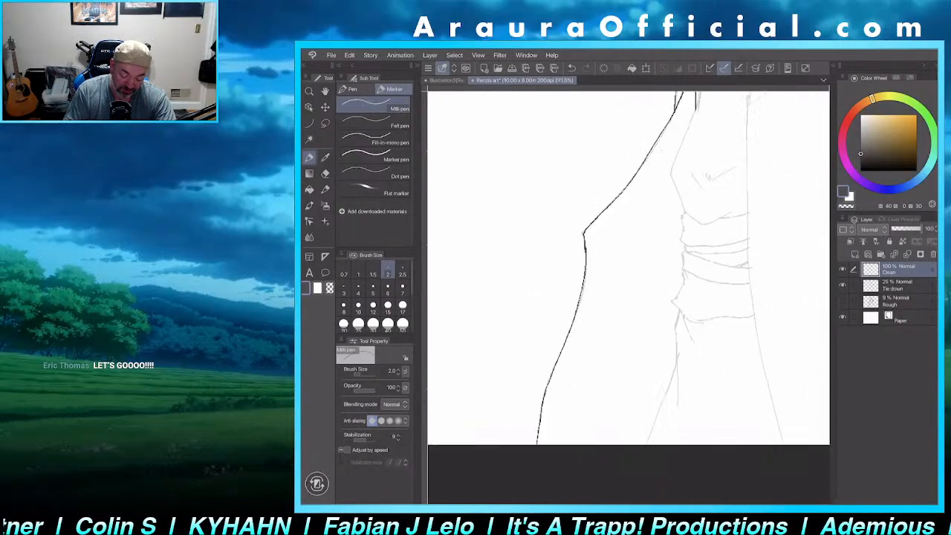
- Ink the raised thumb's rounded tip and the curved creases at its base
{"action": "scroll", "coordinate": [628, 268], "scroll_direction": "down", "scroll_amount": 5}
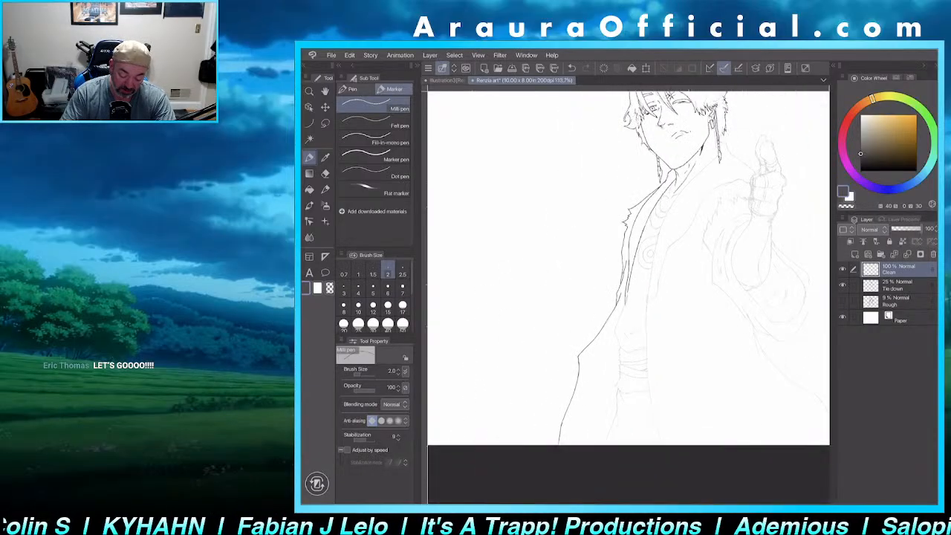
{"action": "left_click_drag", "start_coordinate": [668, 268], "coordinate": [603, 315]}
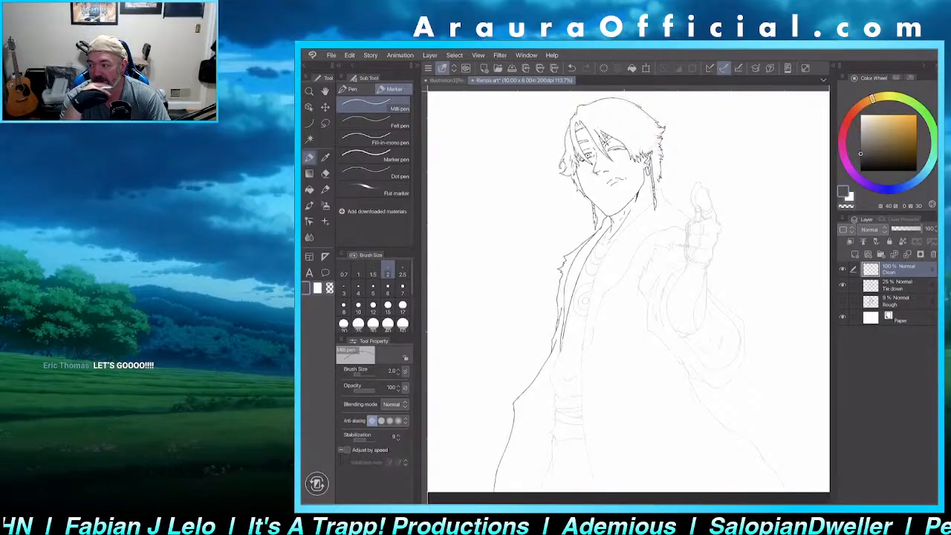
{"action": "scroll", "coordinate": [753, 181], "scroll_direction": "up", "scroll_amount": 5}
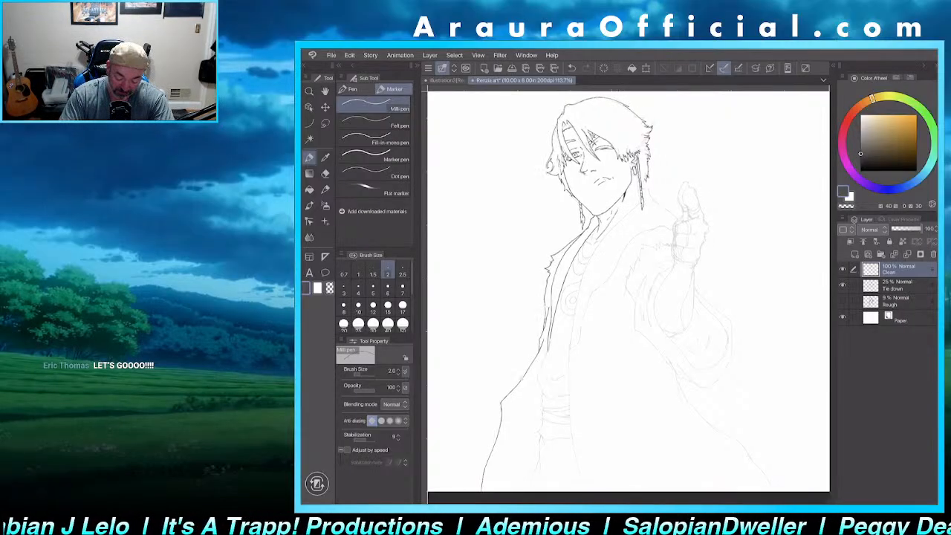
{"action": "scroll", "coordinate": [668, 297], "scroll_direction": "up", "scroll_amount": 5}
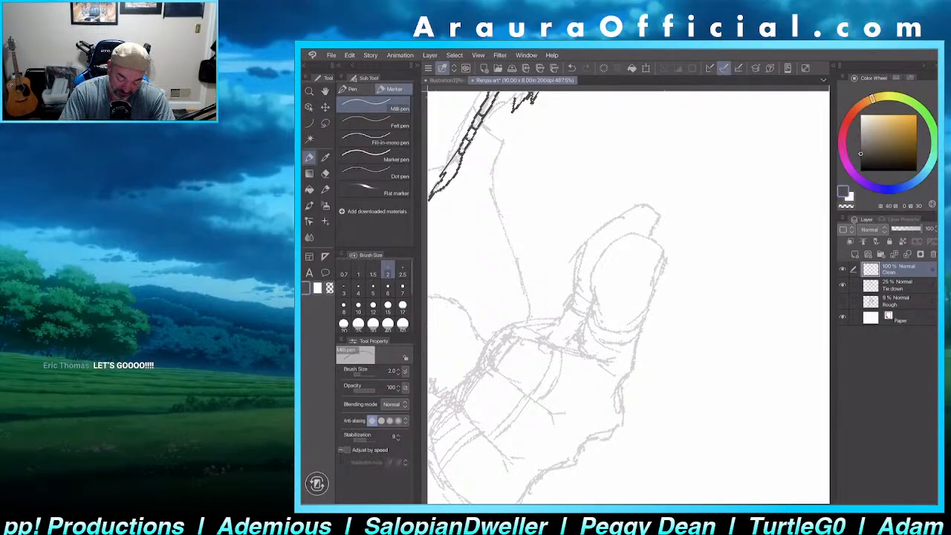
{"action": "mouse_move", "coordinate": [600, 309]}
{"action": "left_mouse_down"}
{"action": "mouse_move", "coordinate": [599, 263]}
{"action": "mouse_move", "coordinate": [612, 245]}
{"action": "mouse_move", "coordinate": [650, 237]}
{"action": "mouse_move", "coordinate": [663, 252]}
{"action": "mouse_move", "coordinate": [650, 280]}
{"action": "mouse_move", "coordinate": [666, 256]}
{"action": "mouse_move", "coordinate": [629, 333]}
{"action": "left_mouse_up"}
{"action": "mouse_move", "coordinate": [592, 296]}
{"action": "left_mouse_down"}
{"action": "mouse_move", "coordinate": [619, 331]}
{"action": "mouse_move", "coordinate": [647, 318]}
{"action": "mouse_move", "coordinate": [591, 319]}
{"action": "mouse_move", "coordinate": [602, 339]}
{"action": "mouse_move", "coordinate": [642, 328]}
{"action": "left_mouse_up"}
- Ink the hand's bumpy outer contour from the thumb to the wrist and add small crease marks where the fingers fold
{"action": "scroll", "coordinate": [629, 297], "scroll_direction": "down", "scroll_amount": 3}
{"action": "scroll", "coordinate": [628, 297], "scroll_direction": "up", "scroll_amount": 2}
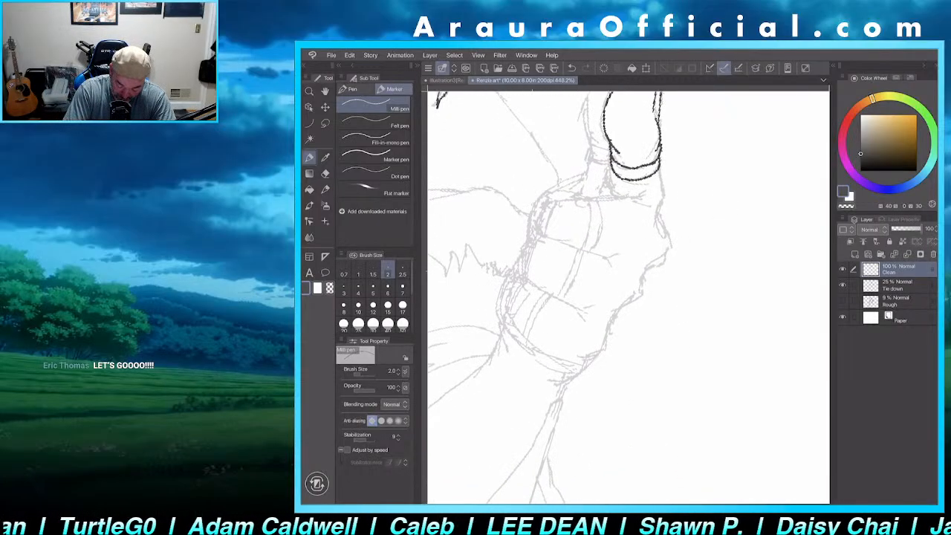
{"action": "mouse_move", "coordinate": [661, 178]}
{"action": "left_mouse_down"}
{"action": "mouse_move", "coordinate": [666, 238]}
{"action": "mouse_move", "coordinate": [612, 315]}
{"action": "mouse_move", "coordinate": [604, 344]}
{"action": "mouse_move", "coordinate": [576, 353]}
{"action": "left_mouse_up"}
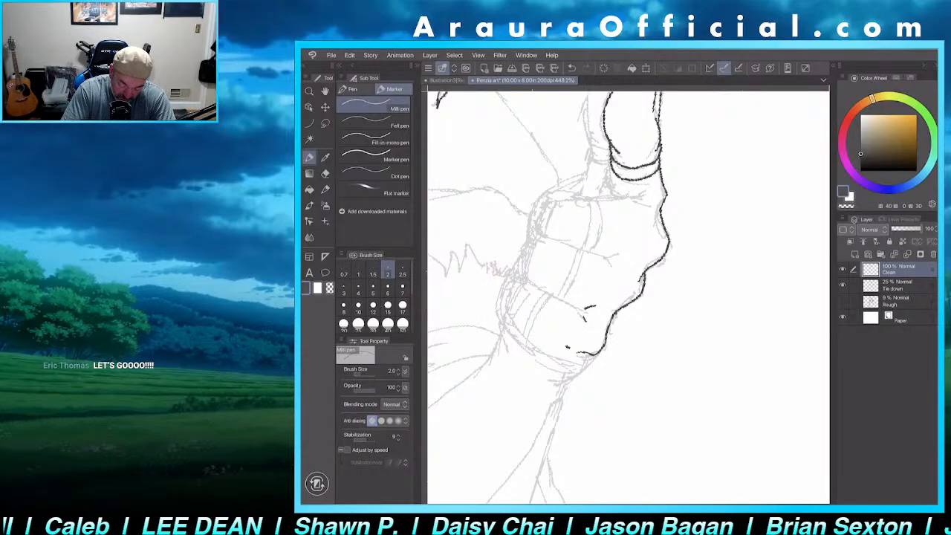
- Outline the uppermost curled finger below the thumb, including the straight line separating it from the next finger
{"action": "scroll", "coordinate": [628, 297], "scroll_direction": "up", "scroll_amount": 3}
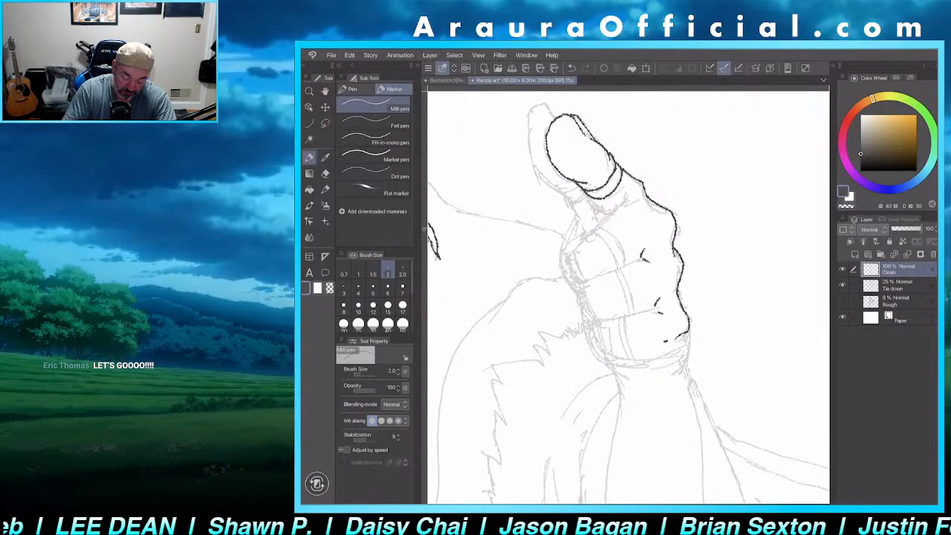
{"action": "mouse_move", "coordinate": [595, 205]}
{"action": "left_mouse_down"}
{"action": "mouse_move", "coordinate": [599, 224]}
{"action": "mouse_move", "coordinate": [554, 323]}
{"action": "mouse_move", "coordinate": [554, 348]}
{"action": "mouse_move", "coordinate": [585, 364]}
{"action": "left_mouse_up"}
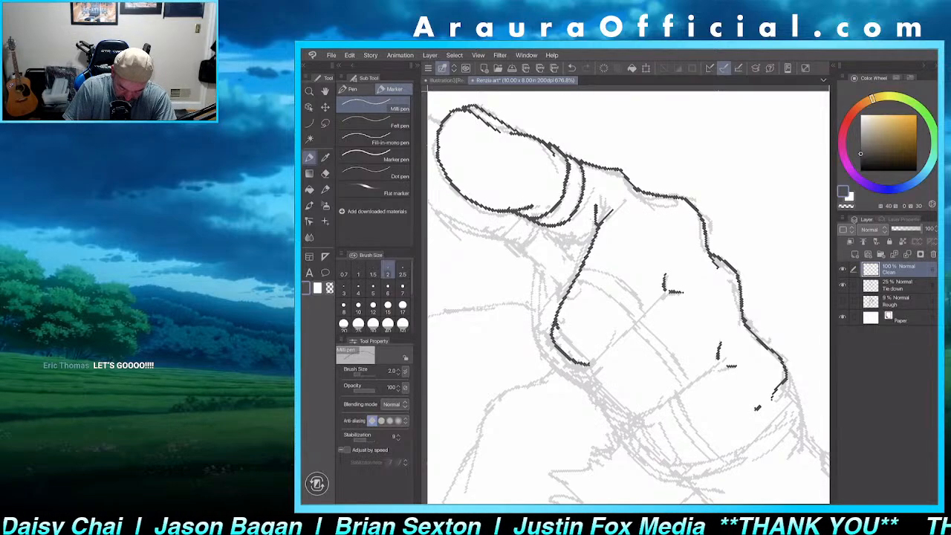
{"action": "left_click_drag", "start_coordinate": [664, 294], "coordinate": [590, 365]}
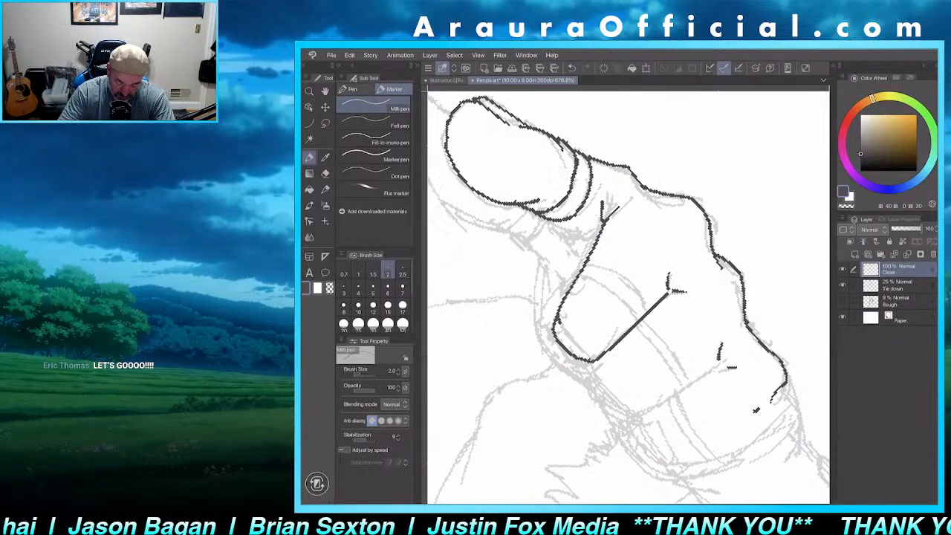
- Outline the middle and lowest curled fingers, including their rounded ends and the line separating them
{"action": "scroll", "coordinate": [627, 297], "scroll_direction": "up", "scroll_amount": 2}
{"action": "mouse_move", "coordinate": [611, 230]}
{"action": "left_mouse_down"}
{"action": "mouse_move", "coordinate": [602, 282]}
{"action": "mouse_move", "coordinate": [581, 321]}
{"action": "mouse_move", "coordinate": [618, 310]}
{"action": "mouse_move", "coordinate": [630, 234]}
{"action": "mouse_move", "coordinate": [581, 247]}
{"action": "mouse_move", "coordinate": [562, 277]}
{"action": "mouse_move", "coordinate": [556, 316]}
{"action": "mouse_move", "coordinate": [566, 325]}
{"action": "mouse_move", "coordinate": [551, 342]}
{"action": "mouse_move", "coordinate": [546, 395]}
{"action": "mouse_move", "coordinate": [557, 409]}
{"action": "left_mouse_up"}
{"action": "scroll", "coordinate": [628, 297], "scroll_direction": "down", "scroll_amount": 1}
{"action": "scroll", "coordinate": [627, 298], "scroll_direction": "down", "scroll_amount": 1}
{"action": "scroll", "coordinate": [627, 297], "scroll_direction": "up", "scroll_amount": 2}
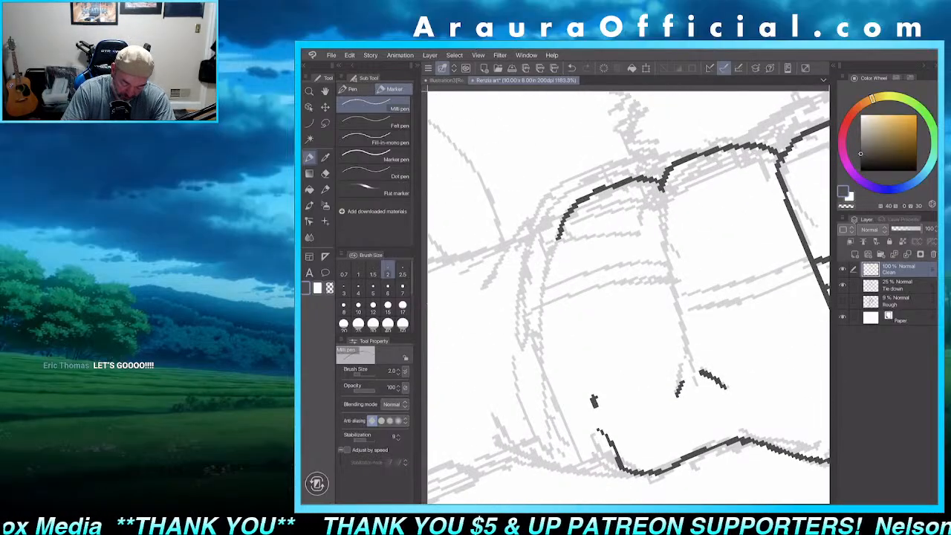
{"action": "mouse_move", "coordinate": [559, 239]}
{"action": "left_mouse_down"}
{"action": "mouse_move", "coordinate": [544, 282]}
{"action": "mouse_move", "coordinate": [540, 374]}
{"action": "mouse_move", "coordinate": [549, 434]}
{"action": "mouse_move", "coordinate": [563, 448]}
{"action": "left_mouse_up"}
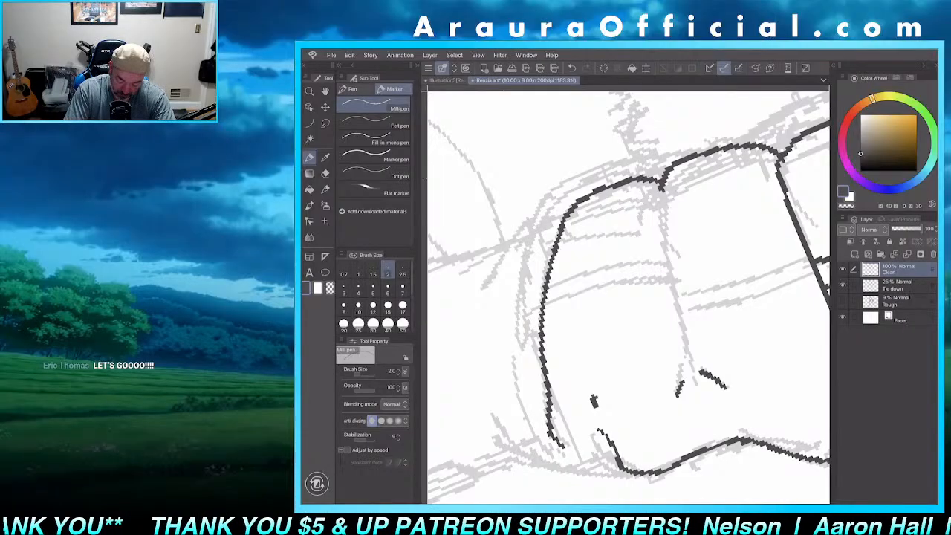
{"action": "left_click_drag", "start_coordinate": [659, 182], "coordinate": [690, 365]}
{"action": "scroll", "coordinate": [628, 297], "scroll_direction": "down", "scroll_amount": 3}
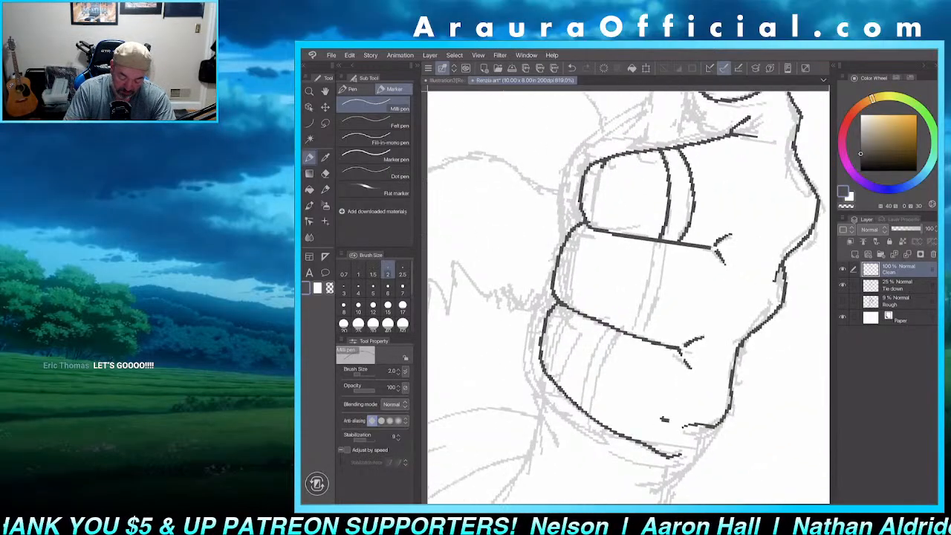
- Ink the paired glove band lines across the middle and lowest curled fingers
{"action": "scroll", "coordinate": [743, 264], "scroll_direction": "up", "scroll_amount": 2}
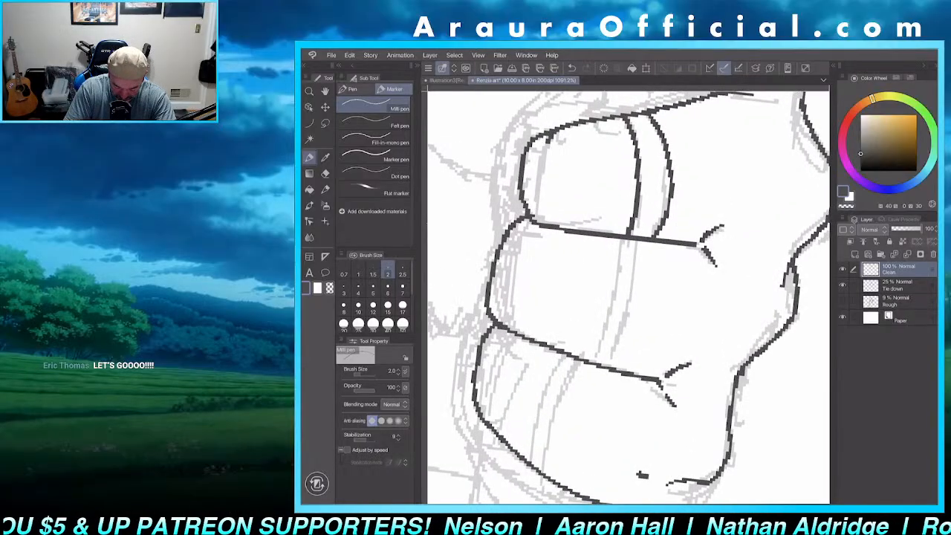
{"action": "mouse_move", "coordinate": [626, 239]}
{"action": "left_mouse_down"}
{"action": "mouse_move", "coordinate": [593, 363]}
{"action": "mouse_move", "coordinate": [622, 327]}
{"action": "mouse_move", "coordinate": [652, 238]}
{"action": "left_mouse_up"}
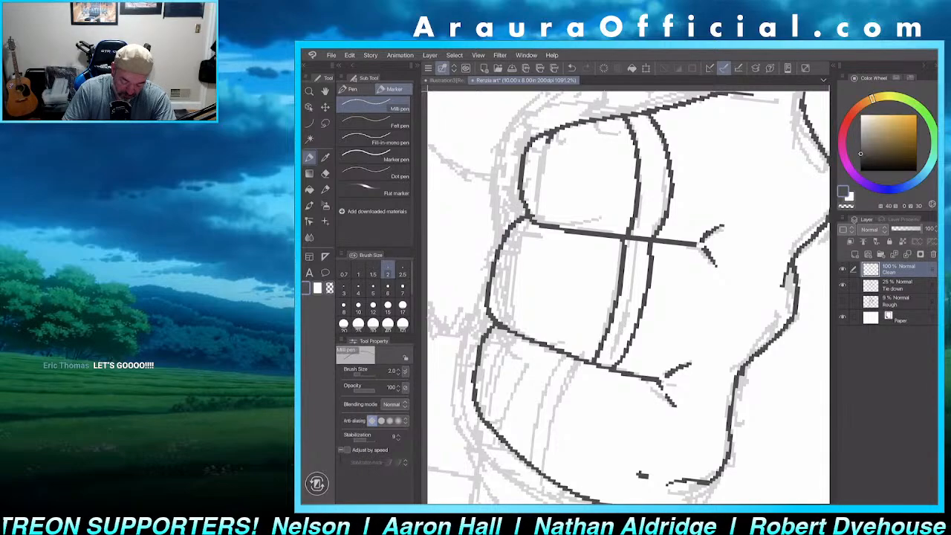
{"action": "left_click_drag", "start_coordinate": [673, 301], "coordinate": [730, 208]}
{"action": "mouse_move", "coordinate": [606, 381]}
{"action": "left_mouse_down"}
{"action": "mouse_move", "coordinate": [609, 326]}
{"action": "mouse_move", "coordinate": [638, 270]}
{"action": "left_mouse_up"}
- Add short inner contour lines just inside the rounded ends of the three curled fingers
{"action": "mouse_move", "coordinate": [584, 367]}
{"action": "left_mouse_down"}
{"action": "mouse_move", "coordinate": [623, 259]}
{"action": "mouse_move", "coordinate": [585, 228]}
{"action": "left_mouse_up"}
{"action": "scroll", "coordinate": [628, 297], "scroll_direction": "down", "scroll_amount": 3}
{"action": "scroll", "coordinate": [628, 297], "scroll_direction": "down", "scroll_amount": 2}
{"action": "scroll", "coordinate": [628, 297], "scroll_direction": "up", "scroll_amount": 4}
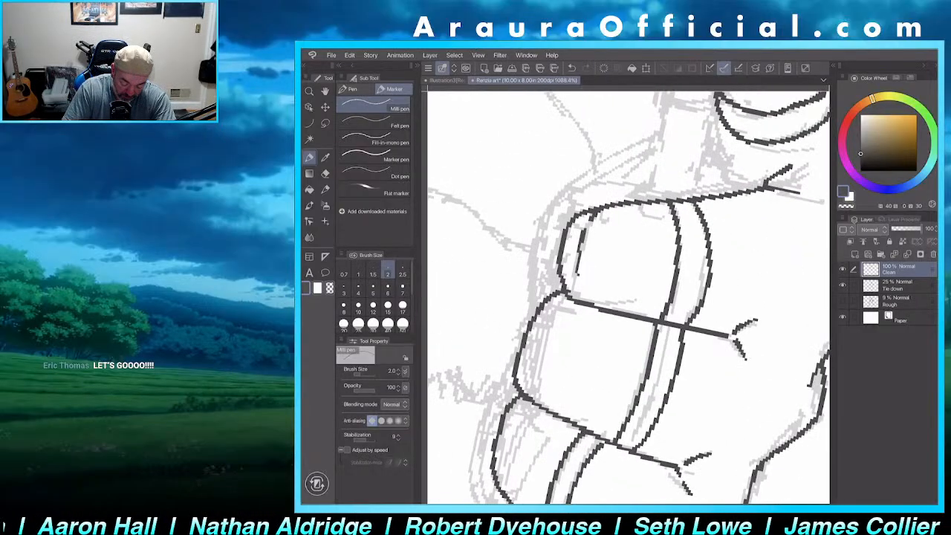
{"action": "mouse_move", "coordinate": [563, 301]}
{"action": "left_mouse_down"}
{"action": "mouse_move", "coordinate": [535, 352]}
{"action": "mouse_move", "coordinate": [533, 379]}
{"action": "left_mouse_up"}
{"action": "left_click_drag", "start_coordinate": [502, 477], "coordinate": [526, 413]}
{"action": "scroll", "coordinate": [628, 297], "scroll_direction": "down", "scroll_amount": 5}
{"action": "scroll", "coordinate": [628, 297], "scroll_direction": "down", "scroll_amount": 2}
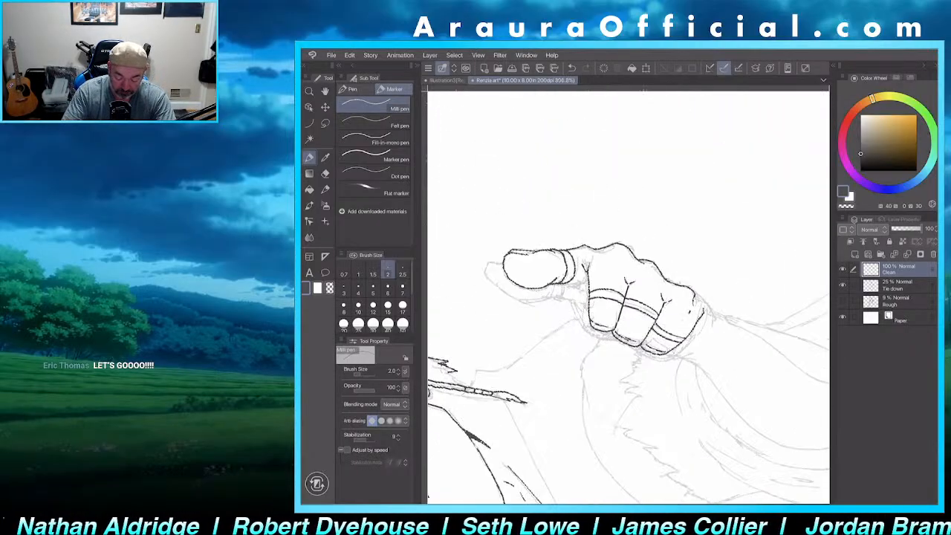
- Erase the hand's outer contour at the lowest knuckle and redraw it as a smoother curve toward the wrist
{"action": "scroll", "coordinate": [628, 297], "scroll_direction": "up", "scroll_amount": 6}
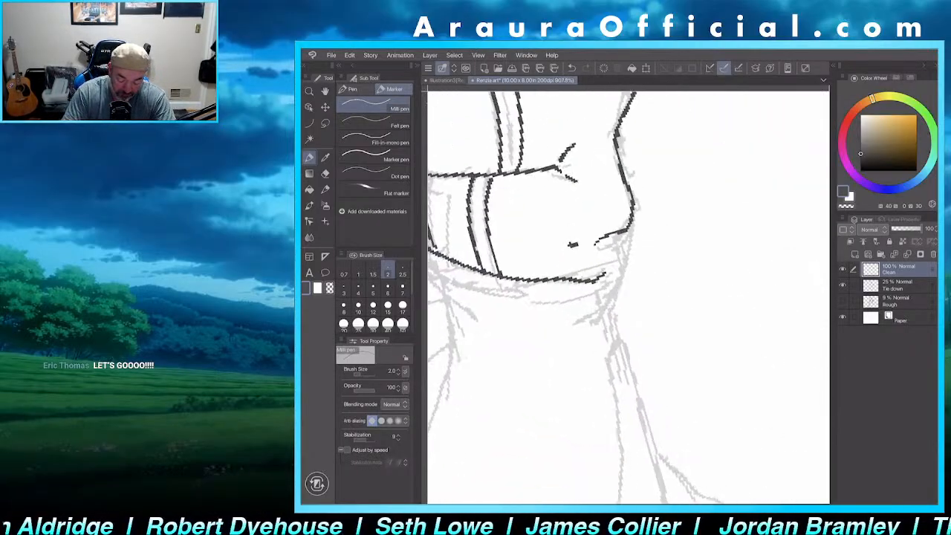
{"action": "scroll", "coordinate": [628, 297], "scroll_direction": "down", "scroll_amount": 5}
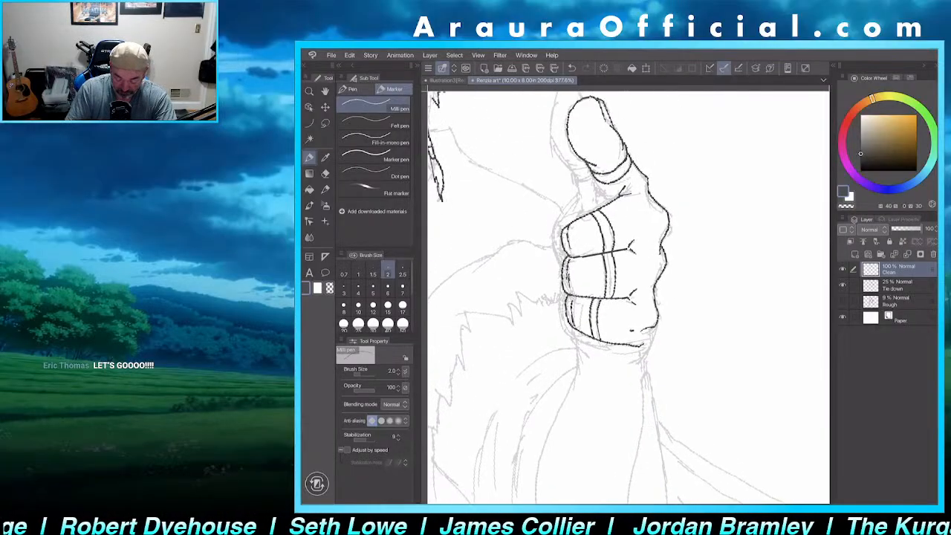
{"action": "key", "text": "e"}
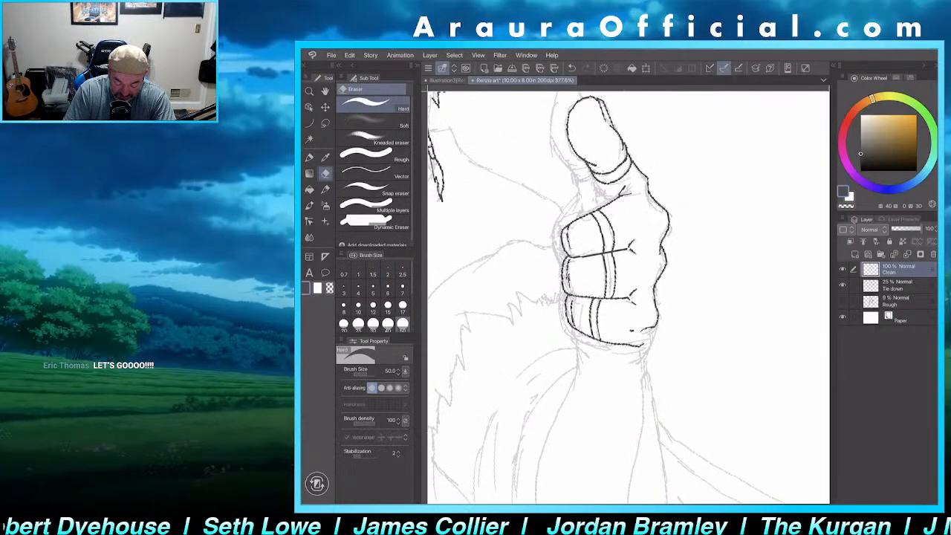
{"action": "key", "text": "p"}
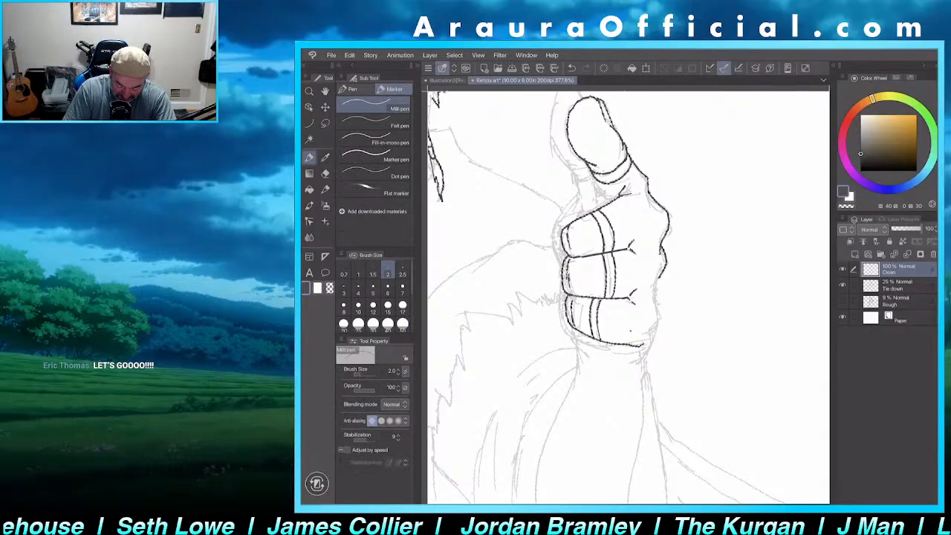
{"action": "left_click_drag", "start_coordinate": [658, 289], "coordinate": [643, 334]}
{"action": "scroll", "coordinate": [628, 297], "scroll_direction": "up", "scroll_amount": 3}
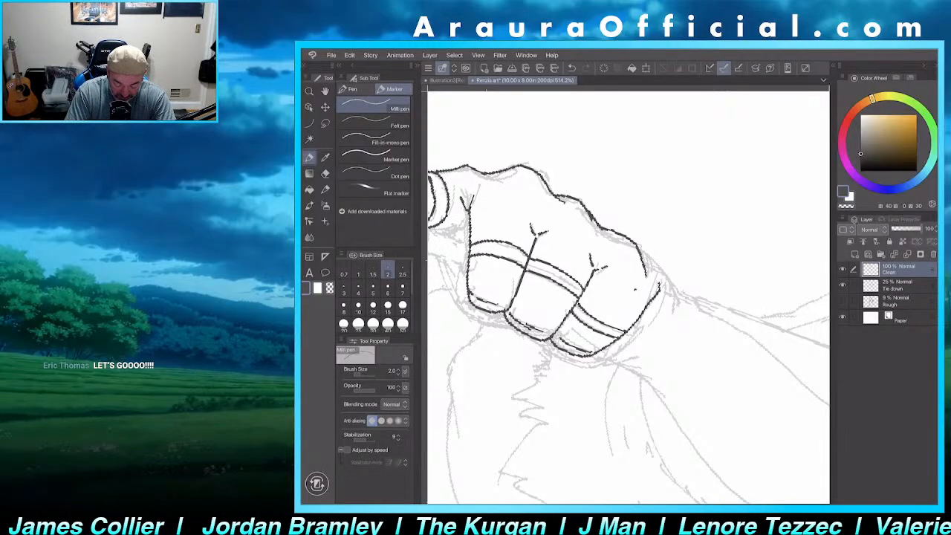
- Erase the lower knuckles' inked contour on the Clean layer and the matching sketch lines on the Tie down layer
{"action": "key", "text": "e"}
{"action": "mouse_move", "coordinate": [645, 275]}
{"action": "left_mouse_down"}
{"action": "mouse_move", "coordinate": [638, 234]}
{"action": "mouse_move", "coordinate": [558, 197]}
{"action": "mouse_move", "coordinate": [603, 176]}
{"action": "left_mouse_up"}
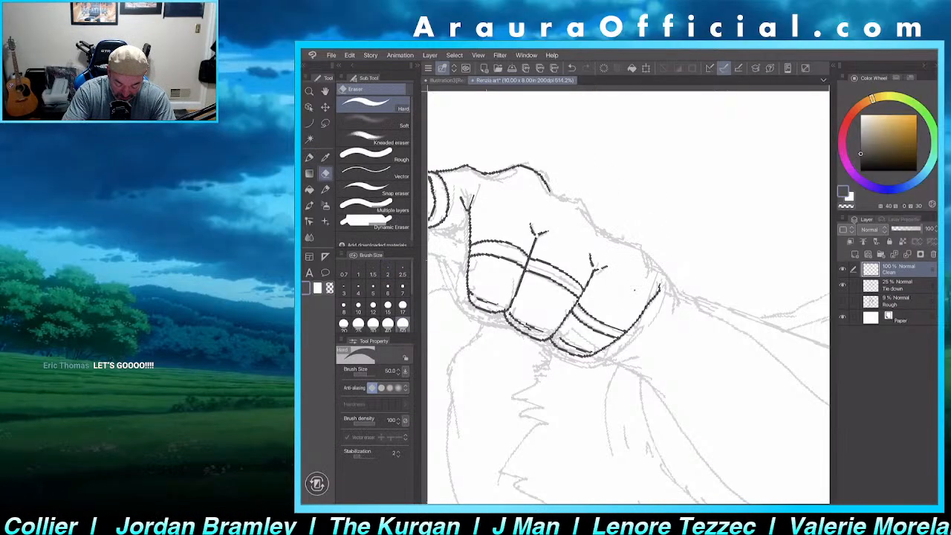
{"action": "key", "text": "p"}
{"action": "left_click", "coordinate": [897, 285]}
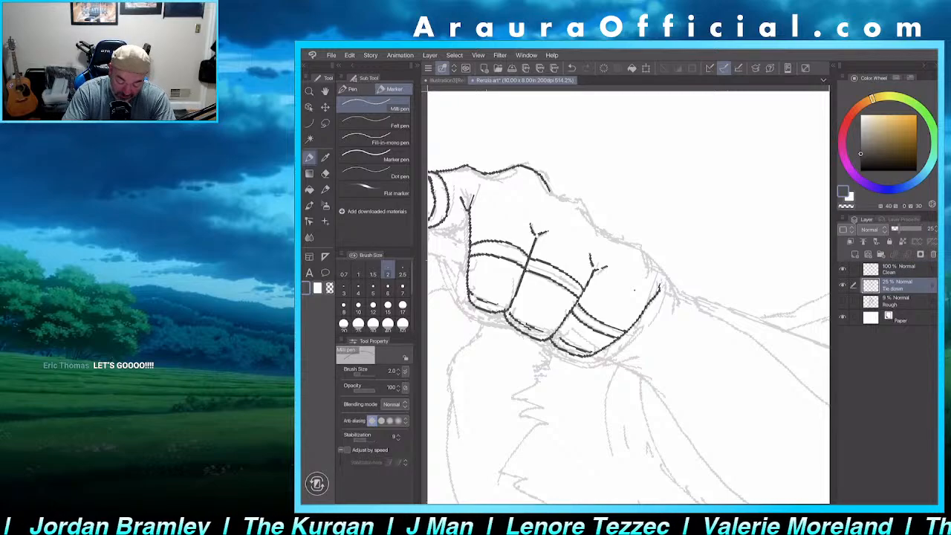
{"action": "key", "text": "e"}
{"action": "mouse_move", "coordinate": [606, 223]}
{"action": "left_mouse_down"}
{"action": "mouse_move", "coordinate": [580, 205]}
{"action": "mouse_move", "coordinate": [631, 243]}
{"action": "left_mouse_up"}
{"action": "key", "text": "p"}
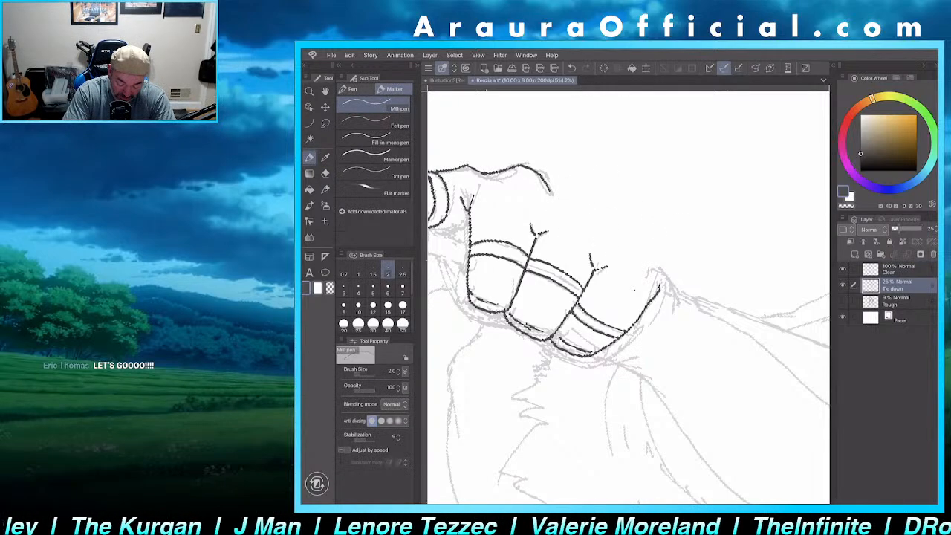
- Resketch the lower knuckles' bumpy outer contour on the Tie down layer
{"action": "mouse_move", "coordinate": [553, 192]}
{"action": "left_mouse_down"}
{"action": "mouse_move", "coordinate": [610, 193]}
{"action": "mouse_move", "coordinate": [610, 224]}
{"action": "mouse_move", "coordinate": [647, 231]}
{"action": "mouse_move", "coordinate": [652, 261]}
{"action": "left_mouse_up"}
{"action": "mouse_move", "coordinate": [536, 237]}
{"action": "left_mouse_down"}
{"action": "mouse_move", "coordinate": [637, 223]}
{"action": "mouse_move", "coordinate": [549, 323]}
{"action": "mouse_move", "coordinate": [545, 356]}
{"action": "left_mouse_up"}
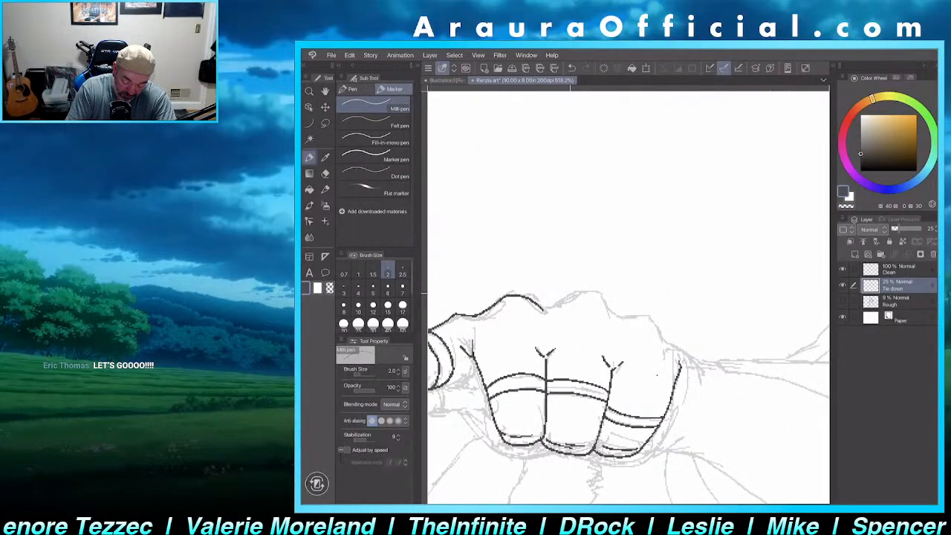
{"action": "mouse_move", "coordinate": [566, 294]}
{"action": "left_mouse_down"}
{"action": "mouse_move", "coordinate": [587, 288]}
{"action": "mouse_move", "coordinate": [602, 302]}
{"action": "left_mouse_up"}
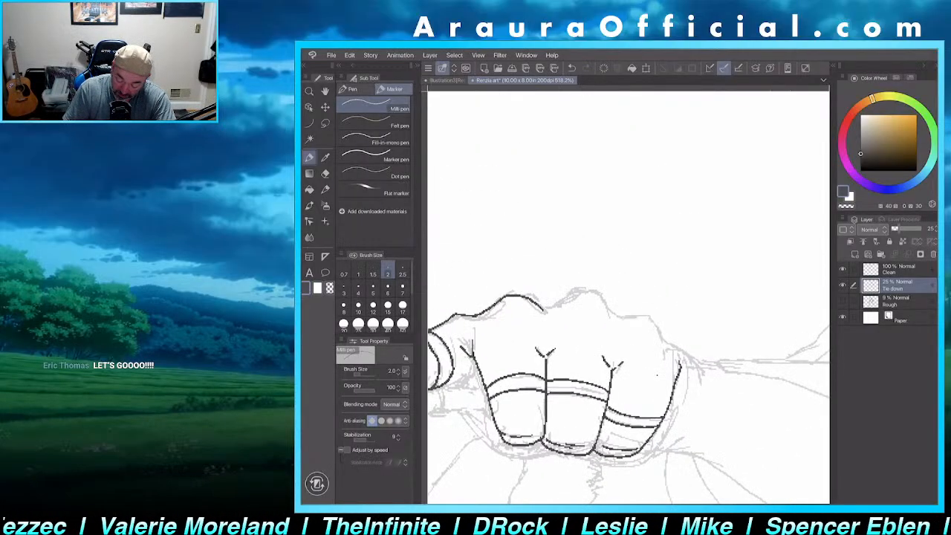
- Ink the revised knuckle contour on the Clean layer, following the new bumps down the back of the hand
{"action": "left_click", "coordinate": [897, 268]}
{"action": "left_click_drag", "start_coordinate": [611, 368], "coordinate": [693, 377]}
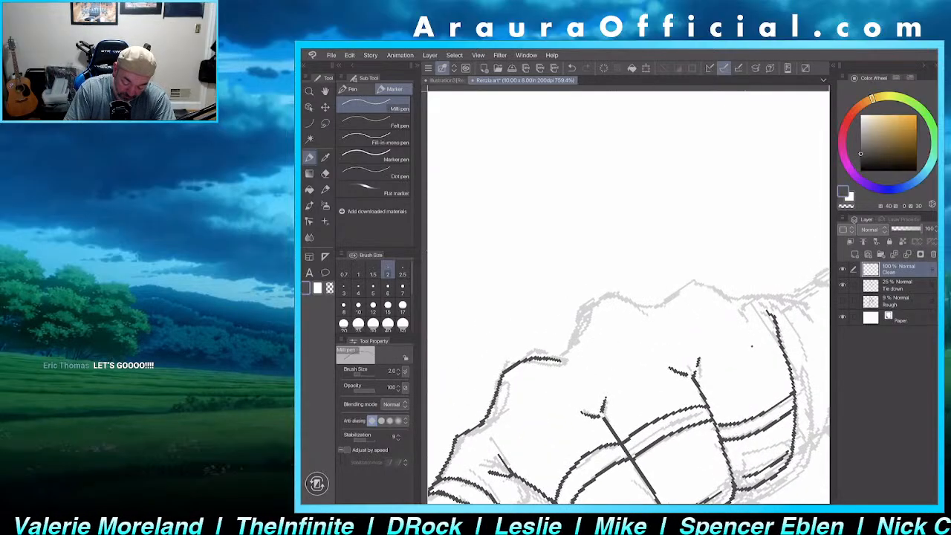
{"action": "mouse_move", "coordinate": [561, 359]}
{"action": "left_mouse_down"}
{"action": "mouse_move", "coordinate": [578, 315]}
{"action": "mouse_move", "coordinate": [606, 294]}
{"action": "mouse_move", "coordinate": [635, 304]}
{"action": "left_mouse_up"}
{"action": "mouse_move", "coordinate": [693, 378]}
{"action": "left_mouse_down"}
{"action": "mouse_move", "coordinate": [594, 340]}
{"action": "mouse_move", "coordinate": [551, 338]}
{"action": "left_mouse_up"}
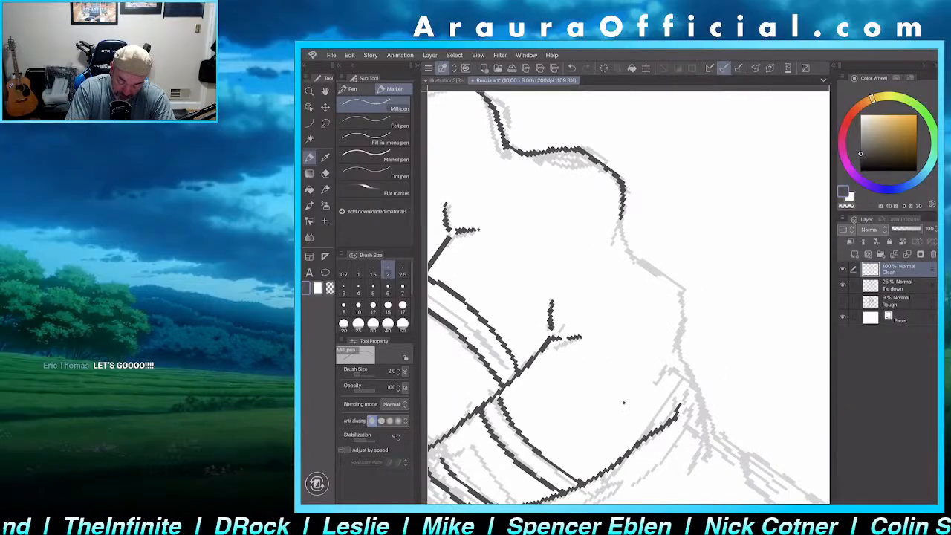
{"action": "mouse_move", "coordinate": [621, 213]}
{"action": "left_mouse_down"}
{"action": "mouse_move", "coordinate": [629, 244]}
{"action": "mouse_move", "coordinate": [680, 289]}
{"action": "mouse_move", "coordinate": [684, 338]}
{"action": "left_mouse_up"}
- Continue the hand's outer contour around its heel to the wrist and add short crease marks there
{"action": "left_click_drag", "start_coordinate": [623, 403], "coordinate": [600, 298]}
{"action": "mouse_move", "coordinate": [658, 230]}
{"action": "left_mouse_down"}
{"action": "mouse_move", "coordinate": [682, 312]}
{"action": "mouse_move", "coordinate": [671, 365]}
{"action": "mouse_move", "coordinate": [623, 392]}
{"action": "left_mouse_up"}
{"action": "scroll", "coordinate": [604, 247], "scroll_direction": "down", "scroll_amount": 3}
{"action": "mouse_move", "coordinate": [652, 323]}
{"action": "left_mouse_down"}
{"action": "mouse_move", "coordinate": [599, 282]}
{"action": "mouse_move", "coordinate": [584, 208]}
{"action": "mouse_move", "coordinate": [636, 205]}
{"action": "mouse_move", "coordinate": [688, 338]}
{"action": "left_mouse_up"}
{"action": "scroll", "coordinate": [753, 313], "scroll_direction": "up", "scroll_amount": 2}
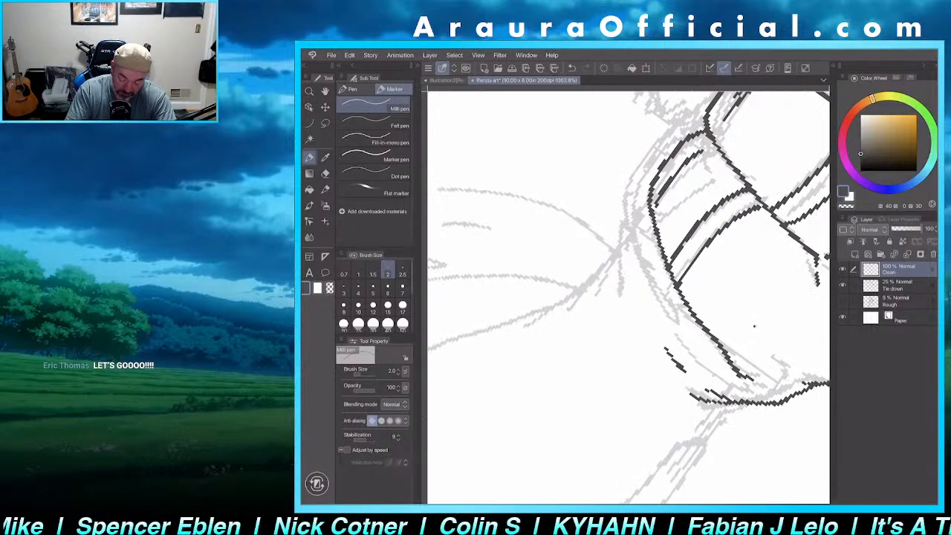
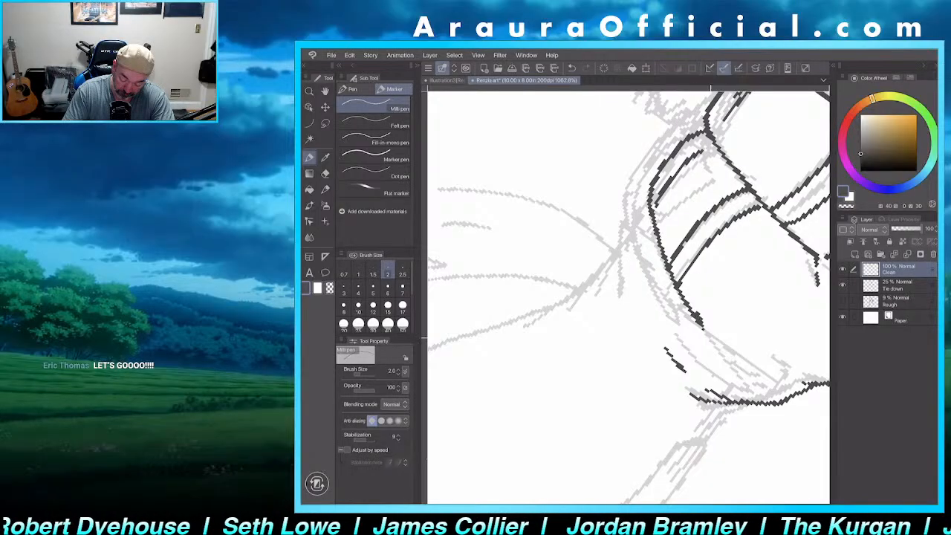
{"action": "scroll", "coordinate": [628, 297], "scroll_direction": "down", "scroll_amount": 3}
{"action": "scroll", "coordinate": [628, 297], "scroll_direction": "down", "scroll_amount": 2}
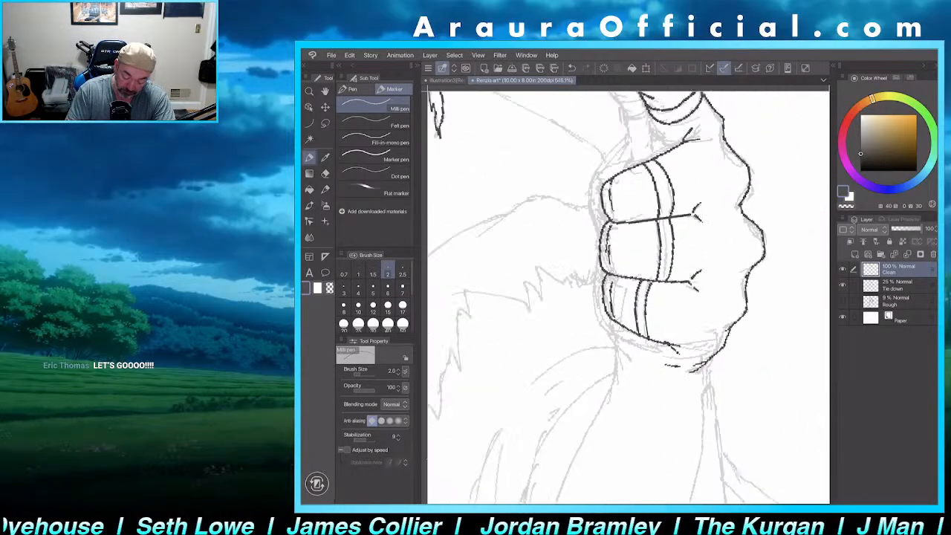
- Ink the thumb's rear contour behind its rounded pad, with the glove band and edge down to its base
{"action": "scroll", "coordinate": [628, 297], "scroll_direction": "up", "scroll_amount": 3}
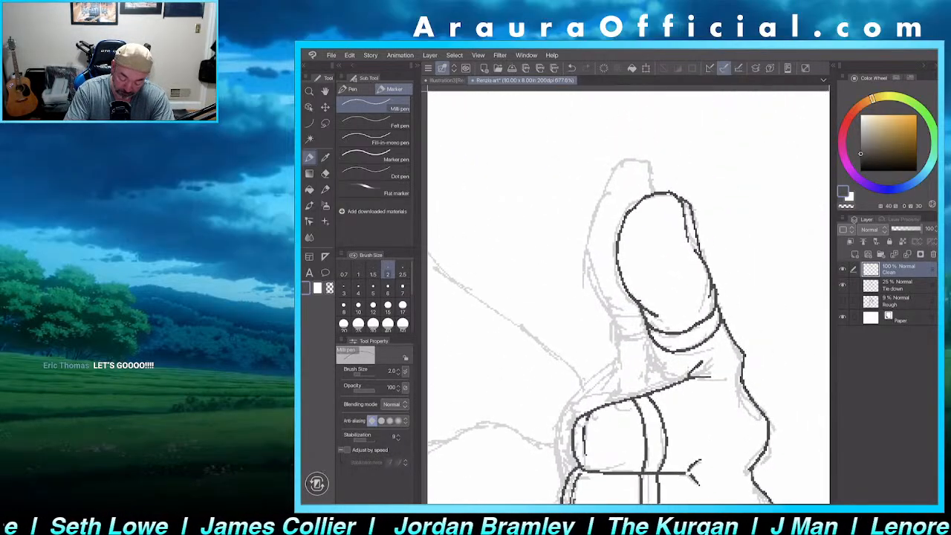
{"action": "mouse_move", "coordinate": [610, 305]}
{"action": "left_mouse_down"}
{"action": "mouse_move", "coordinate": [589, 235]}
{"action": "mouse_move", "coordinate": [600, 193]}
{"action": "mouse_move", "coordinate": [632, 162]}
{"action": "mouse_move", "coordinate": [658, 191]}
{"action": "left_mouse_up"}
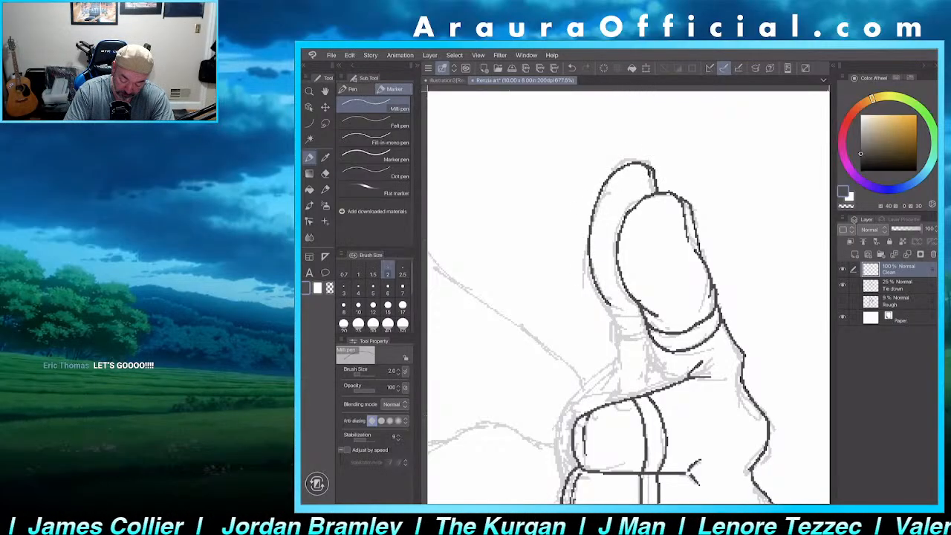
{"action": "mouse_move", "coordinate": [608, 297]}
{"action": "left_mouse_down"}
{"action": "mouse_move", "coordinate": [617, 331]}
{"action": "mouse_move", "coordinate": [644, 321]}
{"action": "mouse_move", "coordinate": [640, 340]}
{"action": "mouse_move", "coordinate": [619, 352]}
{"action": "mouse_move", "coordinate": [621, 369]}
{"action": "mouse_move", "coordinate": [606, 378]}
{"action": "left_mouse_up"}
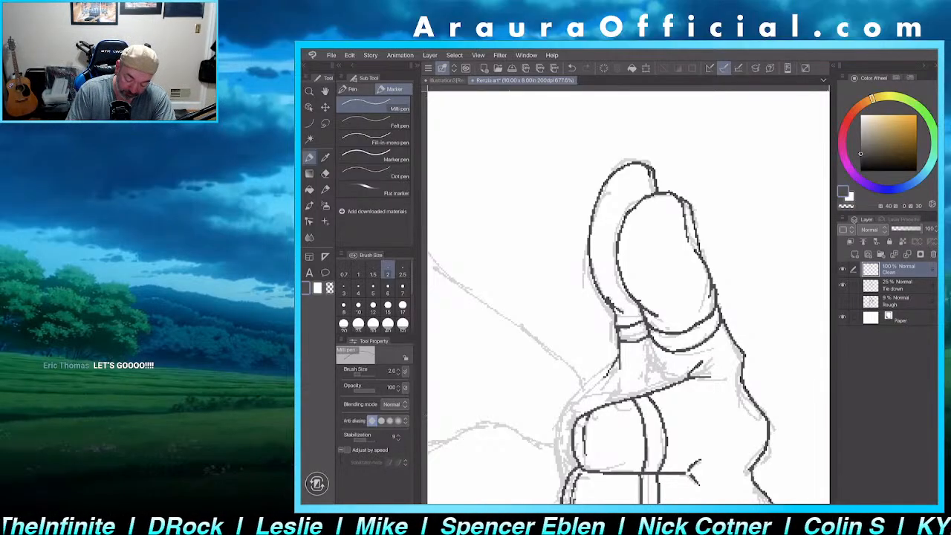
- Ink the hand's contour behind the curled fingers, from the thumb's base past the lowest finger
{"action": "scroll", "coordinate": [628, 297], "scroll_direction": "down", "scroll_amount": 2}
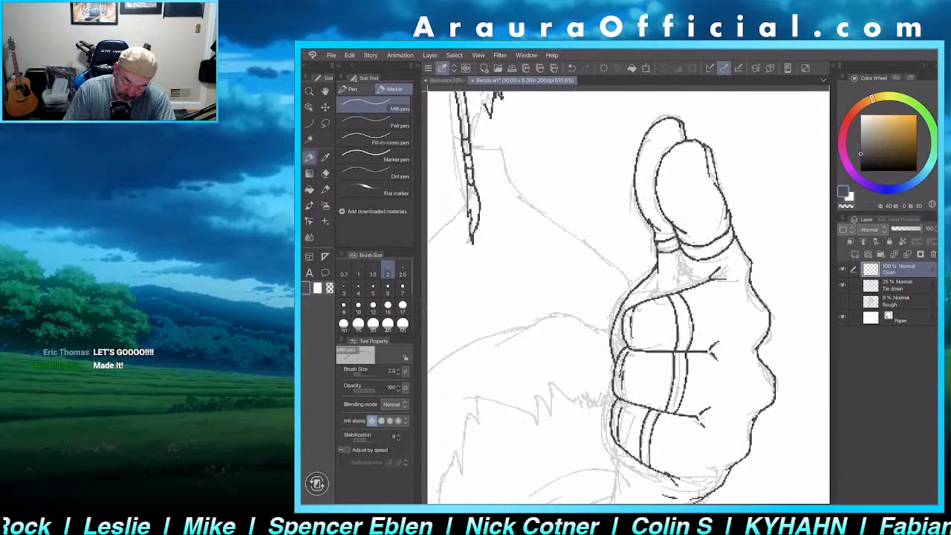
{"action": "mouse_move", "coordinate": [613, 381]}
{"action": "left_mouse_down"}
{"action": "mouse_move", "coordinate": [604, 401]}
{"action": "mouse_move", "coordinate": [624, 464]}
{"action": "left_mouse_up"}
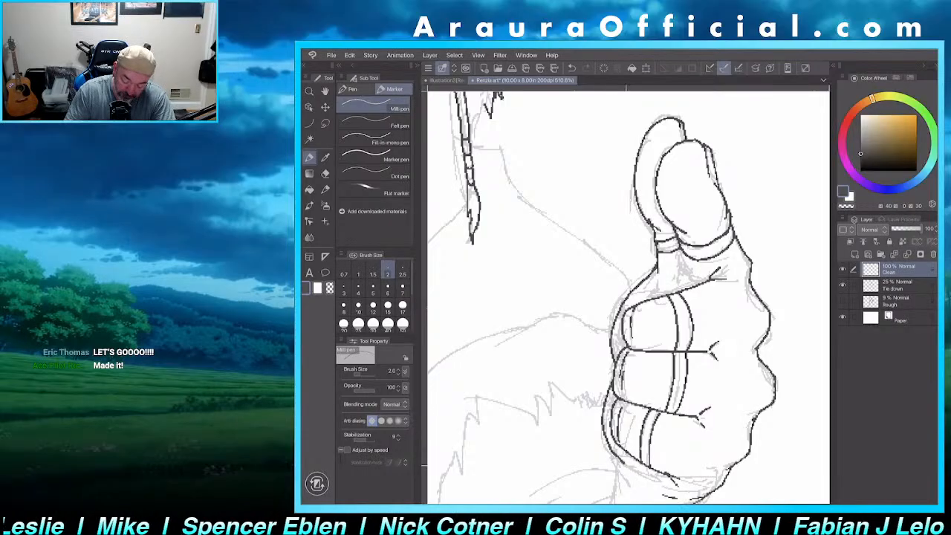
{"action": "scroll", "coordinate": [628, 297], "scroll_direction": "down", "scroll_amount": 2}
{"action": "scroll", "coordinate": [628, 297], "scroll_direction": "up", "scroll_amount": 3}
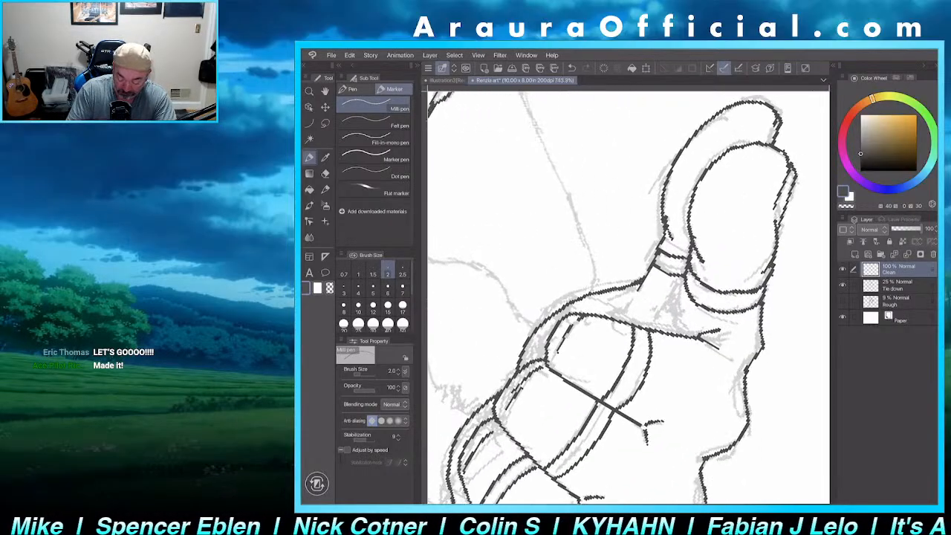
- Add short fold lines between the thumb's base and the uppermost finger and at the wrist below the lowest finger
{"action": "mouse_move", "coordinate": [685, 280]}
{"action": "left_mouse_down"}
{"action": "mouse_move", "coordinate": [679, 319]}
{"action": "mouse_move", "coordinate": [640, 313]}
{"action": "left_mouse_up"}
{"action": "scroll", "coordinate": [628, 297], "scroll_direction": "down", "scroll_amount": 4}
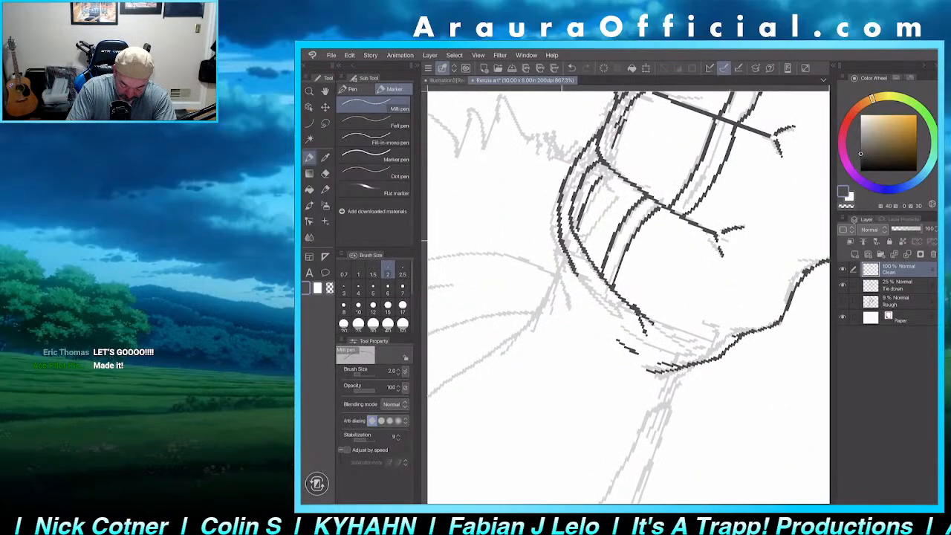
{"action": "left_click_drag", "start_coordinate": [557, 244], "coordinate": [567, 319]}
{"action": "scroll", "coordinate": [628, 297], "scroll_direction": "down", "scroll_amount": 3}
{"action": "scroll", "coordinate": [629, 297], "scroll_direction": "up", "scroll_amount": 2}
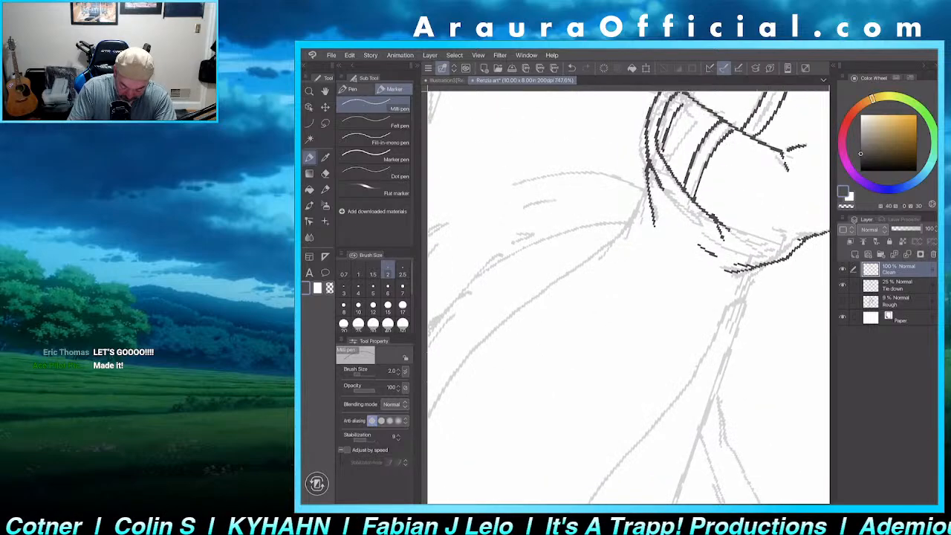
- Ink the sleeve's long curved edge from the wrist below the fingers down around its wide bulge
{"action": "mouse_move", "coordinate": [646, 187]}
{"action": "left_mouse_down"}
{"action": "mouse_move", "coordinate": [618, 241]}
{"action": "mouse_move", "coordinate": [501, 328]}
{"action": "mouse_move", "coordinate": [613, 203]}
{"action": "left_mouse_up"}
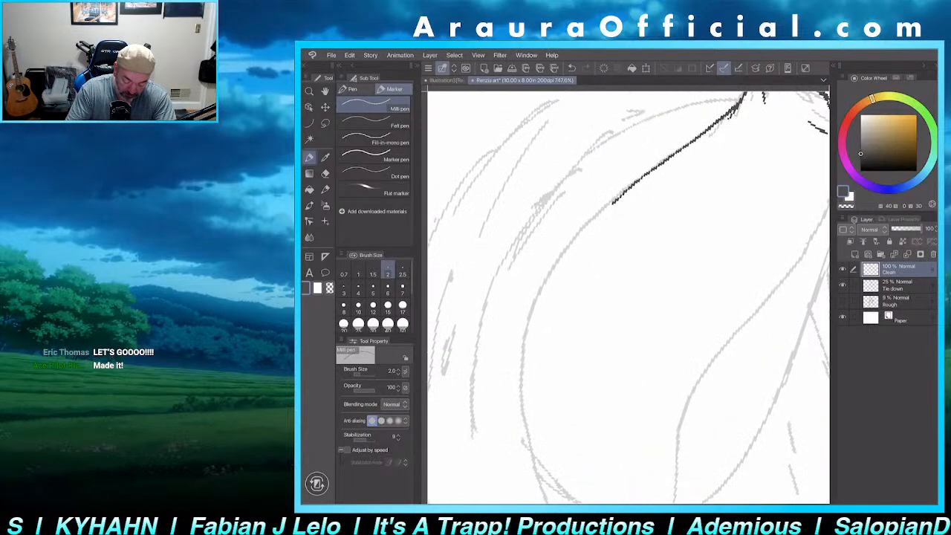
{"action": "mouse_move", "coordinate": [530, 449]}
{"action": "left_mouse_down"}
{"action": "mouse_move", "coordinate": [520, 367]}
{"action": "mouse_move", "coordinate": [527, 317]}
{"action": "mouse_move", "coordinate": [548, 273]}
{"action": "mouse_move", "coordinate": [619, 195]}
{"action": "left_mouse_up"}
{"action": "mouse_move", "coordinate": [530, 450]}
{"action": "left_mouse_down"}
{"action": "mouse_move", "coordinate": [542, 206]}
{"action": "mouse_move", "coordinate": [621, 193]}
{"action": "left_mouse_up"}
{"action": "mouse_move", "coordinate": [524, 340]}
{"action": "left_mouse_down"}
{"action": "mouse_move", "coordinate": [536, 277]}
{"action": "mouse_move", "coordinate": [569, 230]}
{"action": "mouse_move", "coordinate": [621, 191]}
{"action": "left_mouse_up"}
{"action": "left_click_drag", "start_coordinate": [524, 339], "coordinate": [577, 498]}
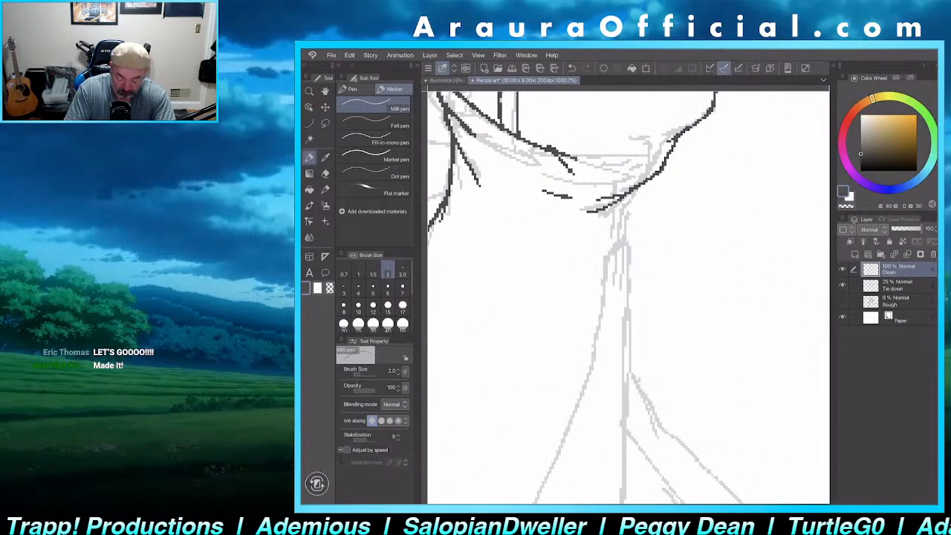
- Ink two short creases at the wrist below the lowest finger and start the forearm's far edge down from them
{"action": "left_click_drag", "start_coordinate": [637, 189], "coordinate": [611, 225]}
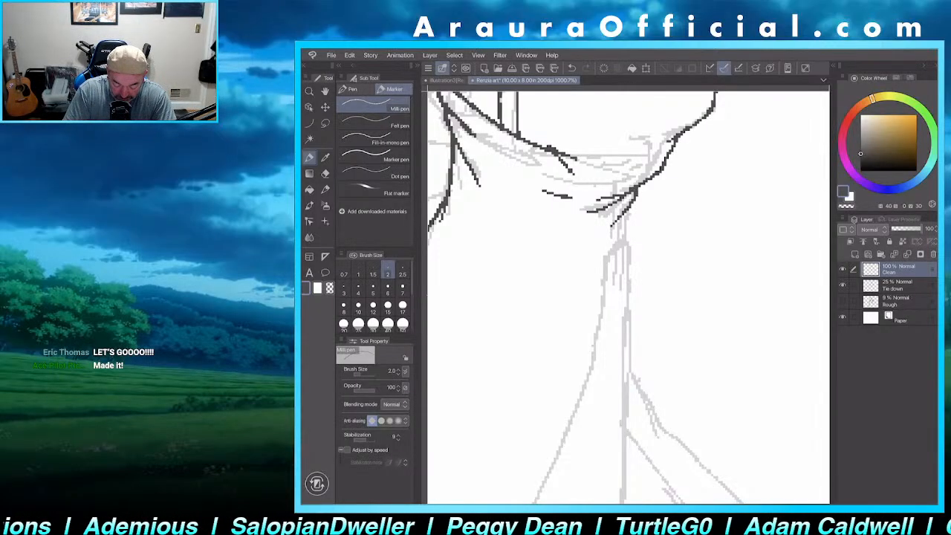
{"action": "left_click_drag", "start_coordinate": [630, 208], "coordinate": [620, 242]}
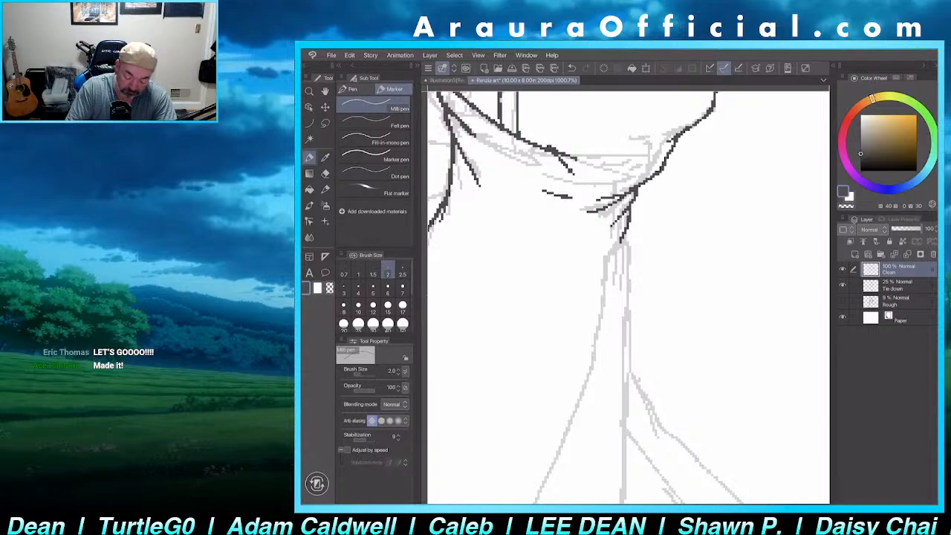
{"action": "mouse_move", "coordinate": [622, 236]}
{"action": "left_mouse_down"}
{"action": "mouse_move", "coordinate": [606, 267]}
{"action": "mouse_move", "coordinate": [583, 381]}
{"action": "mouse_move", "coordinate": [629, 237]}
{"action": "mouse_move", "coordinate": [623, 373]}
{"action": "left_mouse_up"}
{"action": "scroll", "coordinate": [629, 298], "scroll_direction": "down", "scroll_amount": 3}
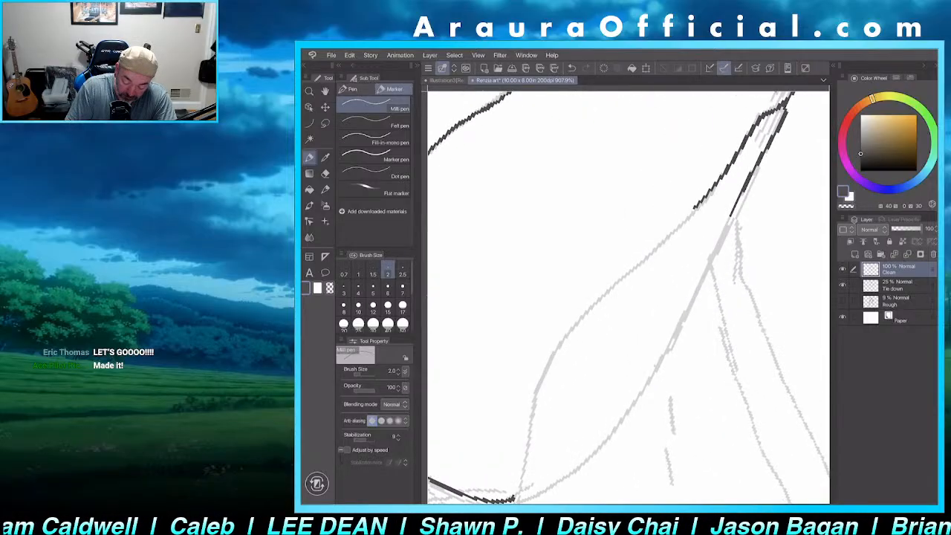
- Ink the forearm's inner contour down to its pointed end and close the far side with a Curve line from there to the wrist
{"action": "mouse_move", "coordinate": [698, 205]}
{"action": "left_mouse_down"}
{"action": "mouse_move", "coordinate": [573, 329]}
{"action": "mouse_move", "coordinate": [533, 400]}
{"action": "mouse_move", "coordinate": [520, 479]}
{"action": "left_mouse_up"}
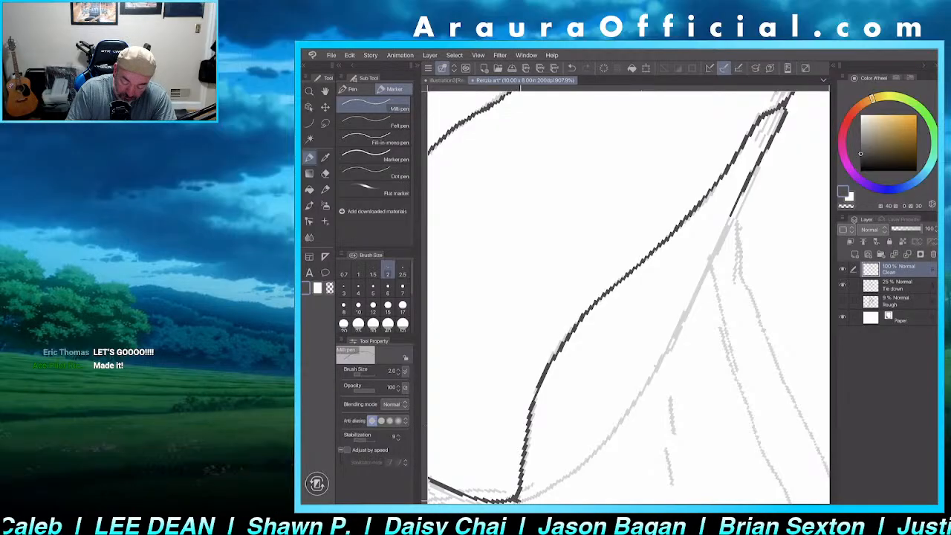
{"action": "key", "text": "u"}
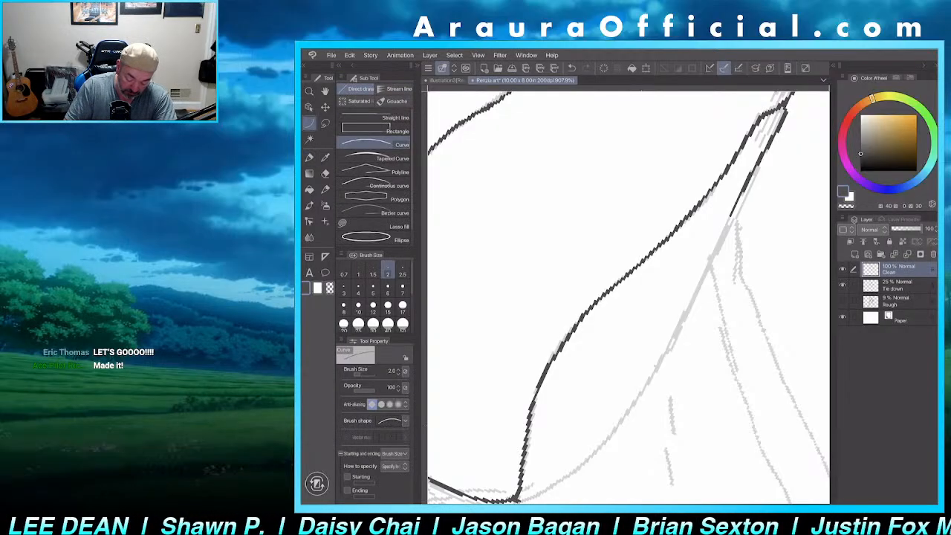
{"action": "mouse_move", "coordinate": [519, 499]}
{"action": "left_mouse_down"}
{"action": "mouse_move", "coordinate": [694, 302]}
{"action": "mouse_move", "coordinate": [734, 212]}
{"action": "left_mouse_up"}
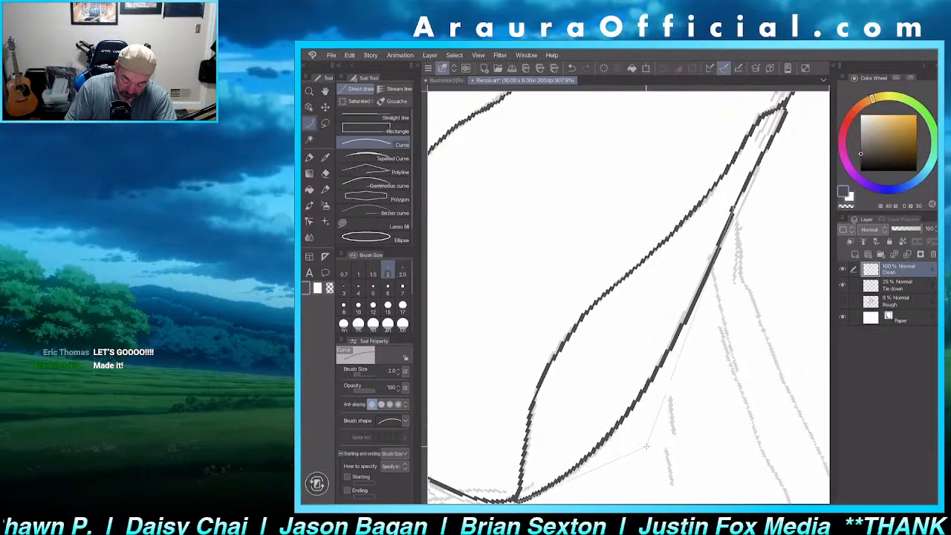
{"action": "left_click", "coordinate": [645, 451]}
{"action": "scroll", "coordinate": [628, 297], "scroll_direction": "down", "scroll_amount": 6}
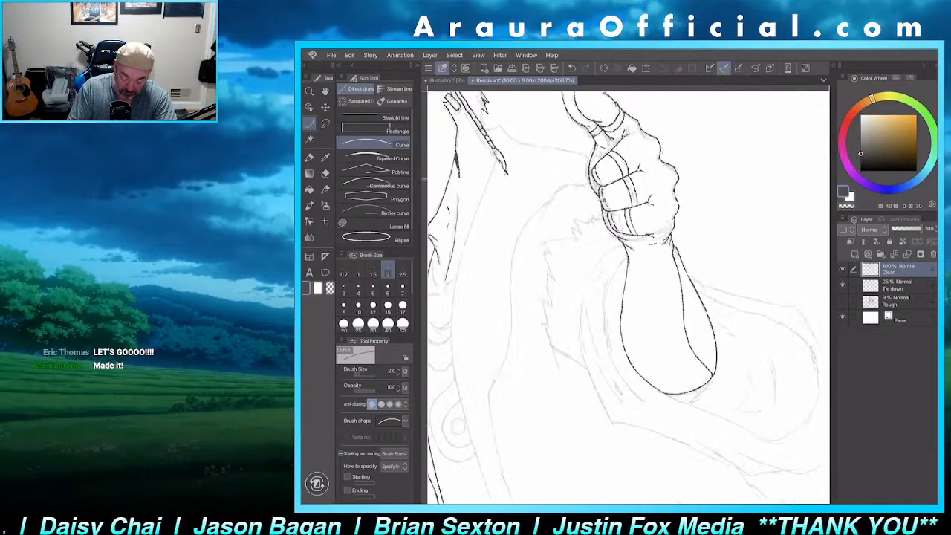
- Ink the wide outer sleeve's inner rim as a long arc from the wrist around the forearm's bulge
{"action": "scroll", "coordinate": [627, 297], "scroll_direction": "up", "scroll_amount": 2}
{"action": "scroll", "coordinate": [670, 304], "scroll_direction": "up", "scroll_amount": 5}
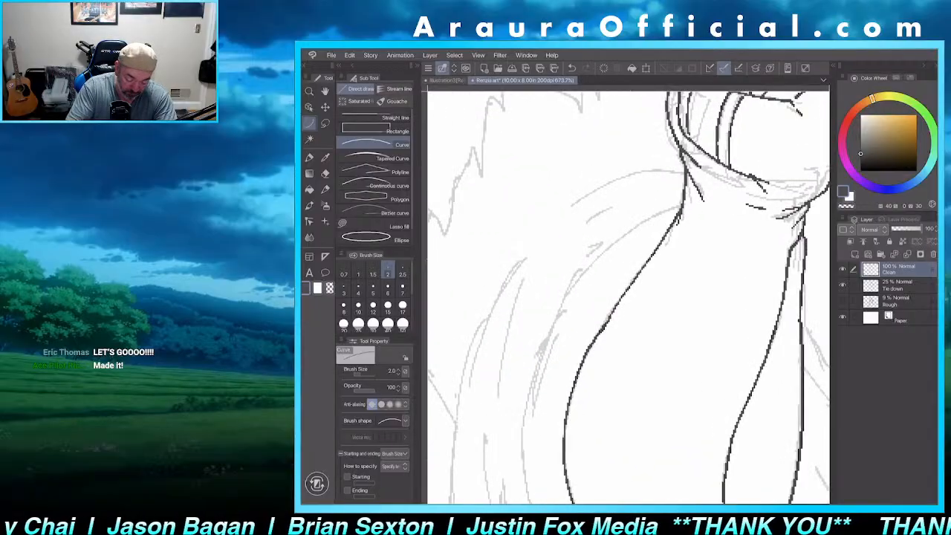
{"action": "key", "text": "p"}
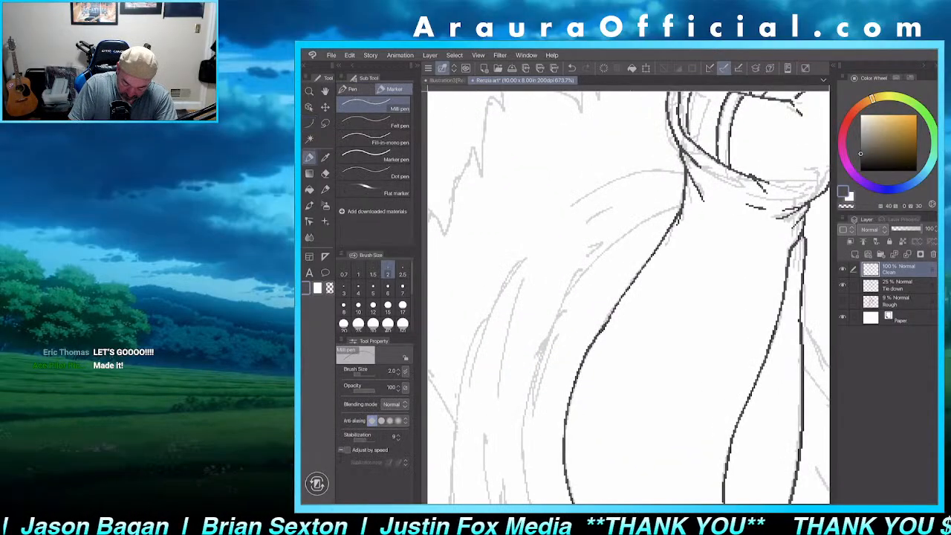
{"action": "mouse_move", "coordinate": [680, 207]}
{"action": "left_mouse_down"}
{"action": "mouse_move", "coordinate": [616, 244]}
{"action": "mouse_move", "coordinate": [568, 295]}
{"action": "mouse_move", "coordinate": [529, 386]}
{"action": "mouse_move", "coordinate": [520, 467]}
{"action": "left_mouse_up"}
{"action": "scroll", "coordinate": [629, 297], "scroll_direction": "down", "scroll_amount": 5}
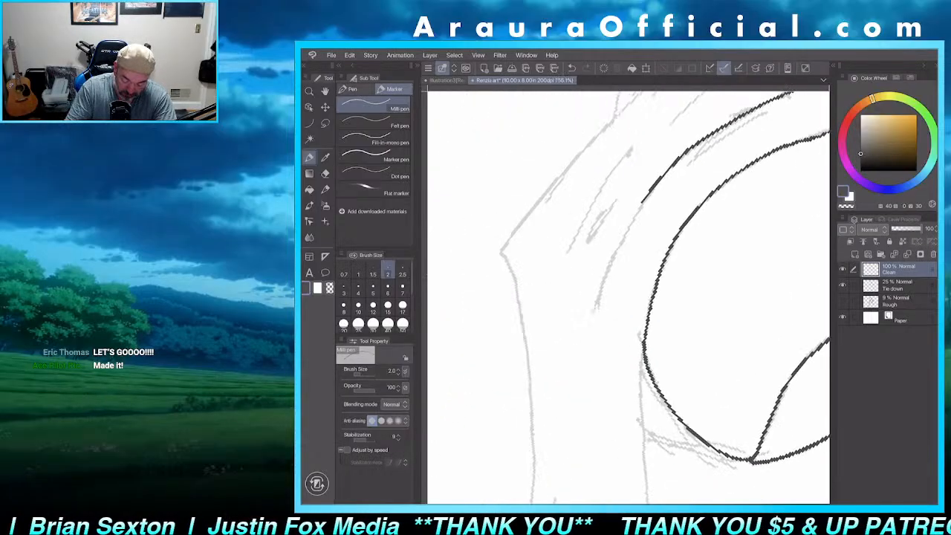
{"action": "mouse_move", "coordinate": [590, 334]}
{"action": "left_mouse_down"}
{"action": "mouse_move", "coordinate": [616, 248]}
{"action": "mouse_move", "coordinate": [648, 190]}
{"action": "left_mouse_up"}
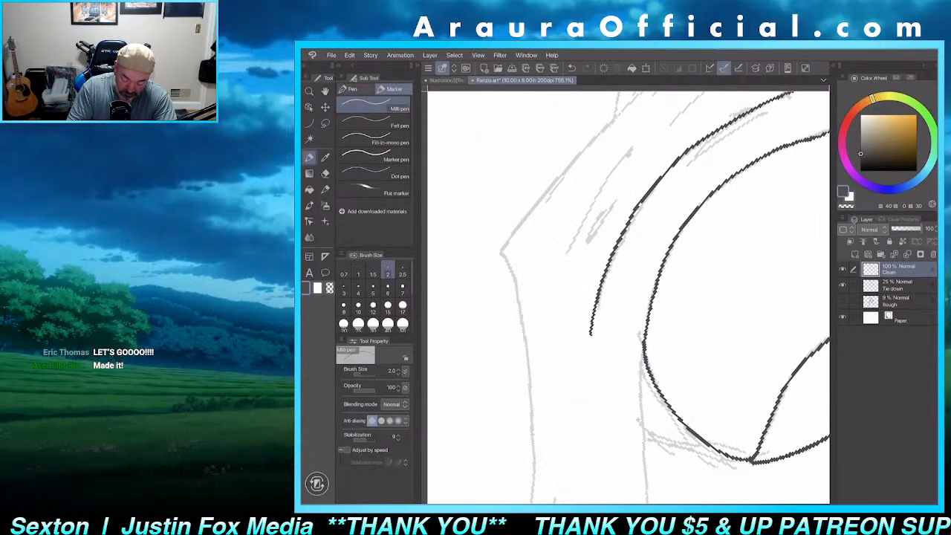
{"action": "scroll", "coordinate": [648, 190], "scroll_direction": "down", "scroll_amount": 3}
- Ink the sleeve's short upper arc from the glove's edge and add small fold strokes between it and the inner rim
{"action": "scroll", "coordinate": [628, 297], "scroll_direction": "up", "scroll_amount": 3}
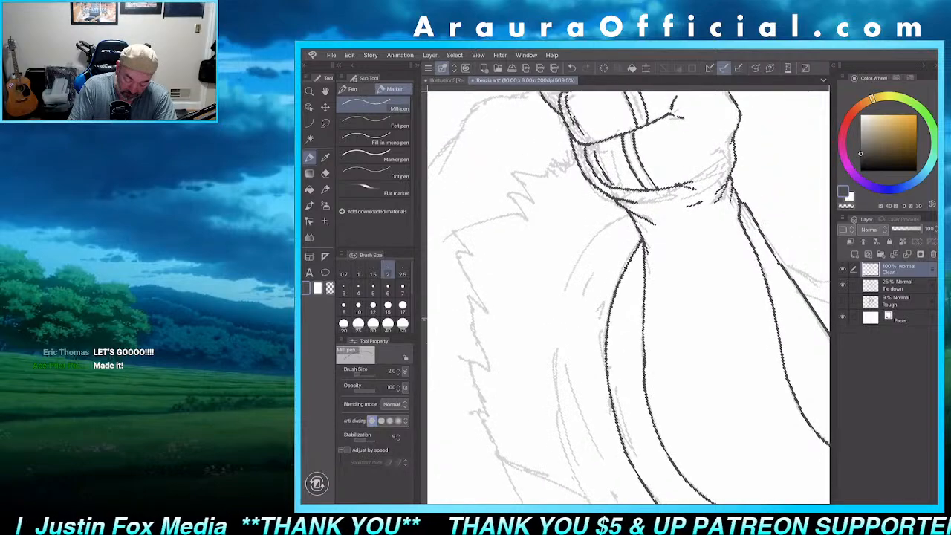
{"action": "mouse_move", "coordinate": [563, 290]}
{"action": "left_mouse_down"}
{"action": "mouse_move", "coordinate": [576, 259]}
{"action": "mouse_move", "coordinate": [626, 215]}
{"action": "left_mouse_up"}
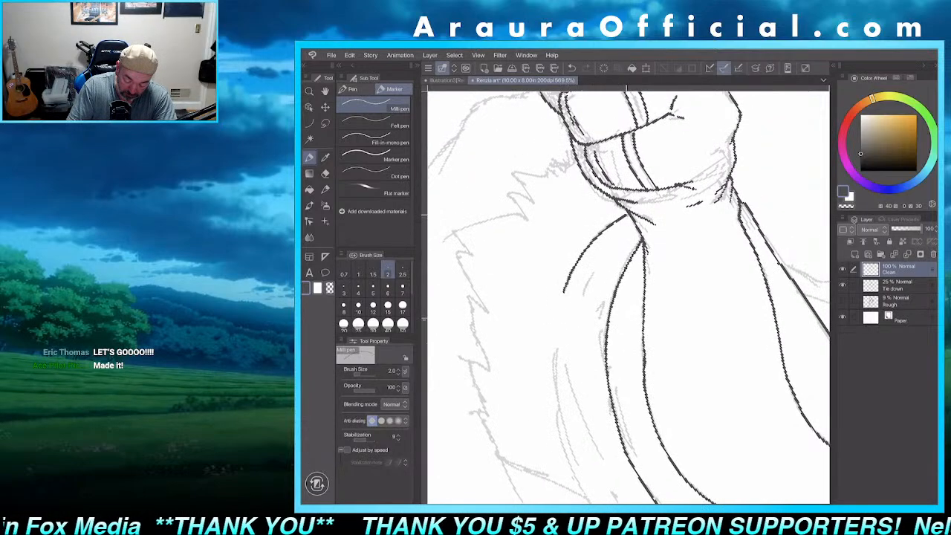
{"action": "left_click_drag", "start_coordinate": [582, 292], "coordinate": [595, 273]}
{"action": "left_click_drag", "start_coordinate": [594, 316], "coordinate": [605, 298]}
{"action": "left_click_drag", "start_coordinate": [601, 315], "coordinate": [606, 297]}
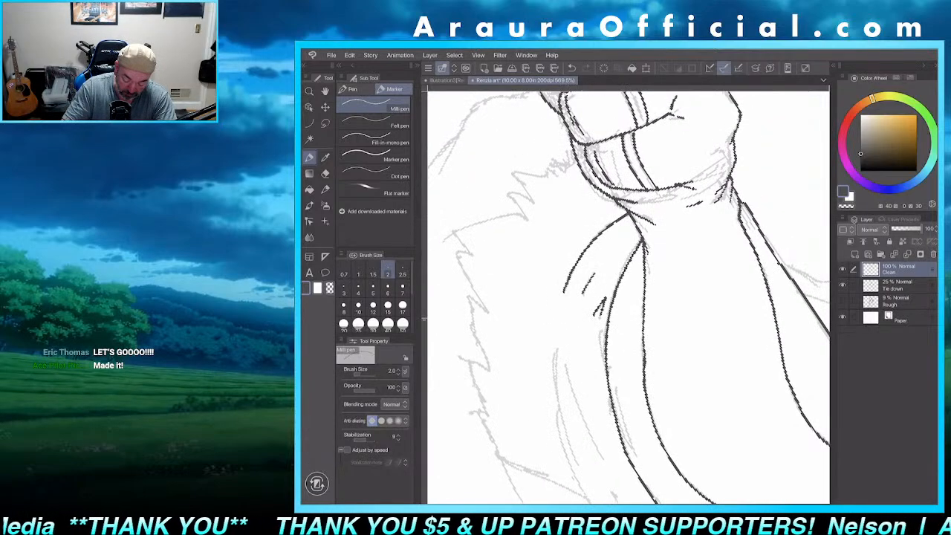
- Ink the sleeve's outer edge around its corner and fill the band beside the inner rim with fold lines
{"action": "left_click_drag", "start_coordinate": [643, 239], "coordinate": [778, 202]}
{"action": "mouse_move", "coordinate": [651, 178]}
{"action": "left_mouse_down"}
{"action": "mouse_move", "coordinate": [554, 252]}
{"action": "mouse_move", "coordinate": [518, 302]}
{"action": "mouse_move", "coordinate": [472, 409]}
{"action": "mouse_move", "coordinate": [491, 437]}
{"action": "left_mouse_up"}
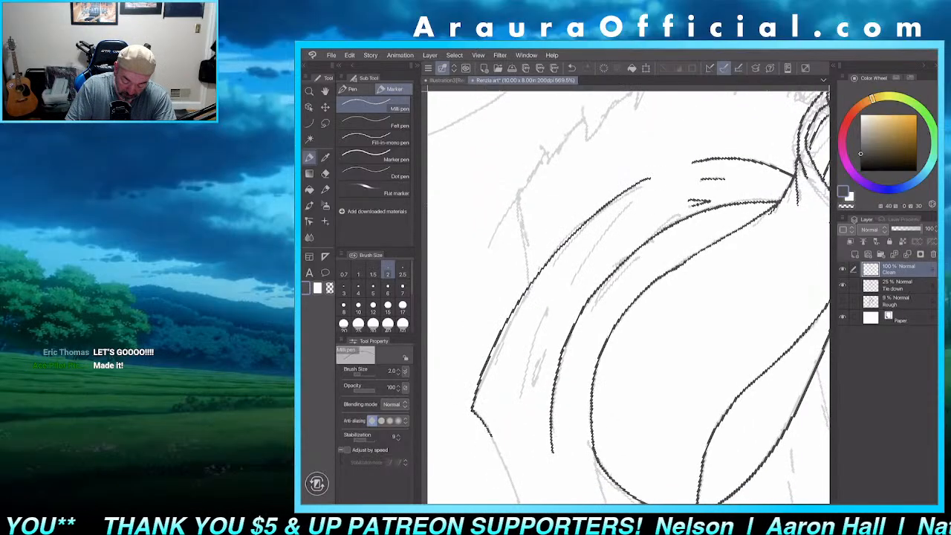
{"action": "left_click_drag", "start_coordinate": [558, 296], "coordinate": [518, 382]}
{"action": "left_click_drag", "start_coordinate": [573, 272], "coordinate": [645, 205]}
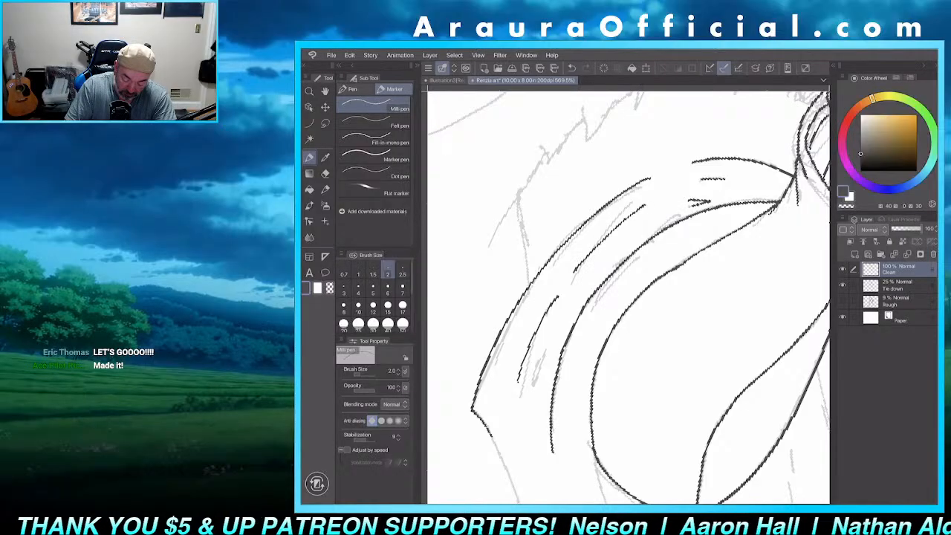
{"action": "left_click_drag", "start_coordinate": [549, 336], "coordinate": [533, 368]}
{"action": "mouse_move", "coordinate": [545, 363]}
{"action": "left_mouse_down"}
{"action": "mouse_move", "coordinate": [529, 412]}
{"action": "mouse_move", "coordinate": [618, 204]}
{"action": "left_mouse_up"}
- Ink the sleeve's outer edge from its corner down toward the elbow, including the overlapping folds
{"action": "left_click_drag", "start_coordinate": [575, 334], "coordinate": [685, 296]}
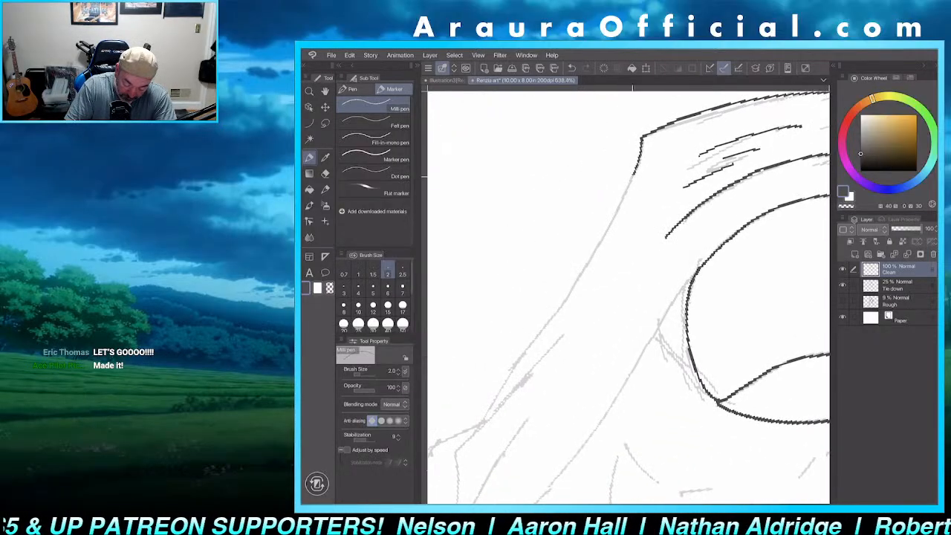
{"action": "left_click_drag", "start_coordinate": [633, 173], "coordinate": [484, 423]}
{"action": "mouse_move", "coordinate": [576, 334]}
{"action": "left_mouse_down"}
{"action": "mouse_move", "coordinate": [686, 234]}
{"action": "mouse_move", "coordinate": [569, 349]}
{"action": "mouse_move", "coordinate": [563, 435]}
{"action": "left_mouse_up"}
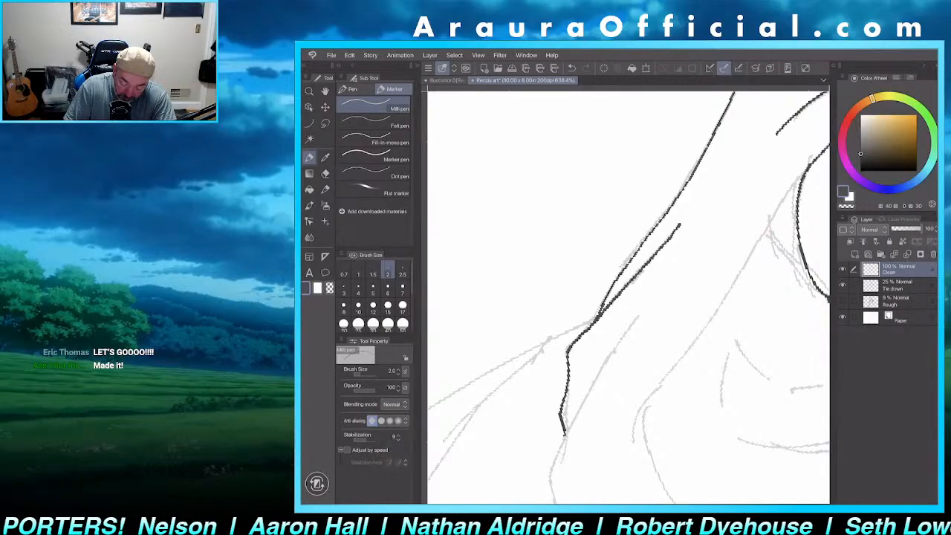
{"action": "mouse_move", "coordinate": [658, 289]}
{"action": "left_mouse_down"}
{"action": "mouse_move", "coordinate": [605, 361]}
{"action": "mouse_move", "coordinate": [557, 462]}
{"action": "left_mouse_up"}
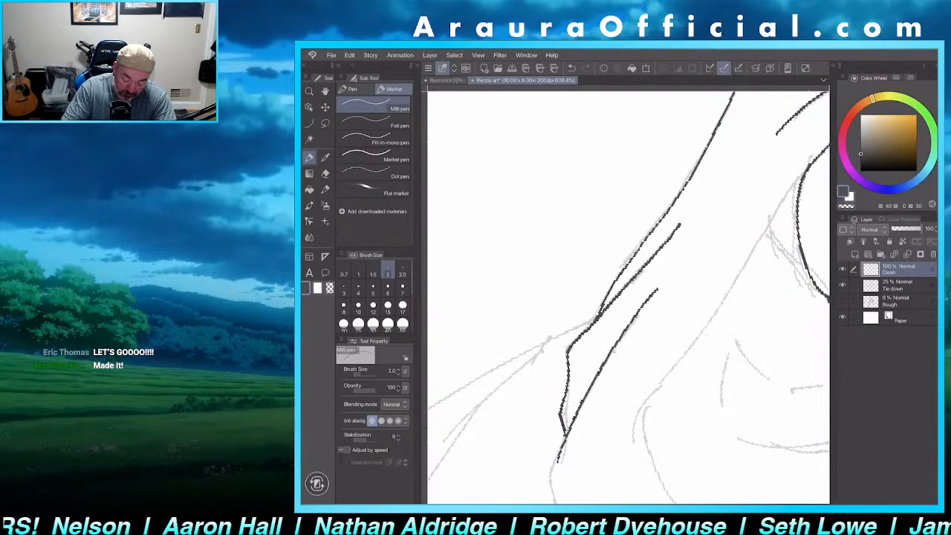
{"action": "left_click_drag", "start_coordinate": [596, 320], "coordinate": [753, 223]}
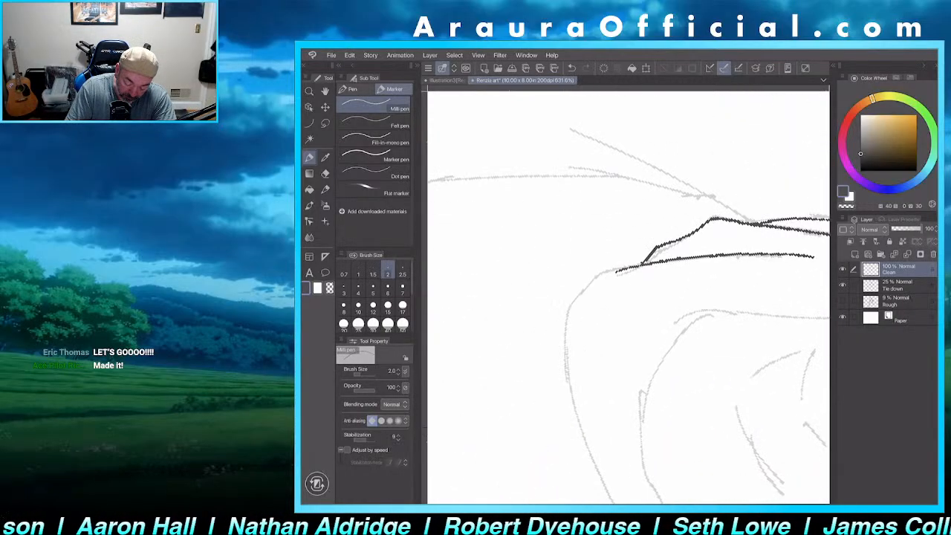
- Ink the sleeve's outer edge around its lower curve and back up to meet the forearm near the wrist
{"action": "mouse_move", "coordinate": [570, 405]}
{"action": "left_mouse_down"}
{"action": "mouse_move", "coordinate": [566, 358]}
{"action": "mouse_move", "coordinate": [582, 297]}
{"action": "mouse_move", "coordinate": [616, 272]}
{"action": "left_mouse_up"}
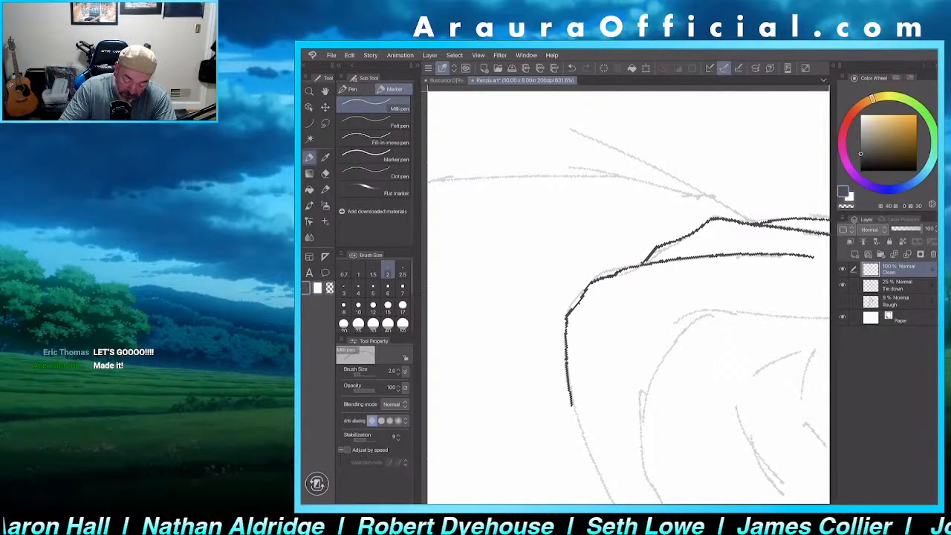
{"action": "mouse_move", "coordinate": [570, 405]}
{"action": "left_mouse_down"}
{"action": "mouse_move", "coordinate": [555, 170]}
{"action": "mouse_move", "coordinate": [673, 151]}
{"action": "left_mouse_up"}
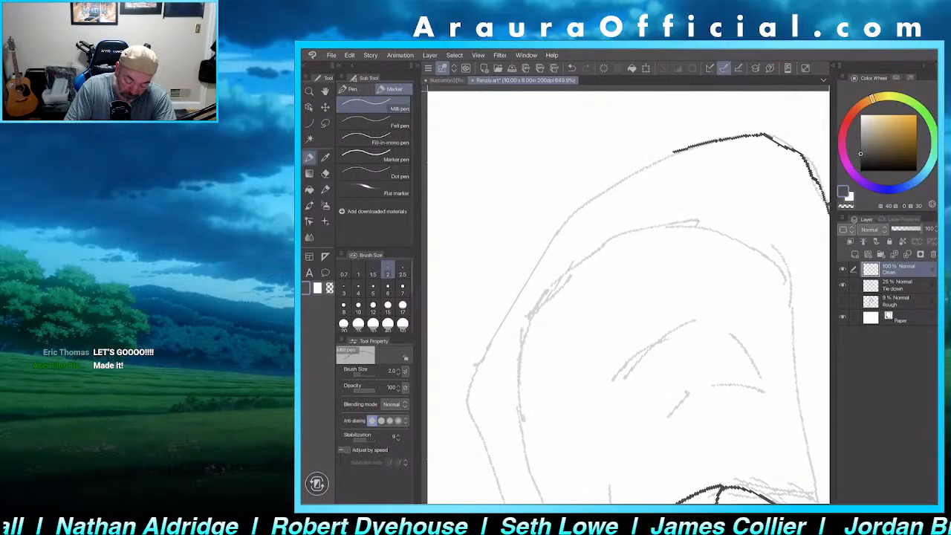
{"action": "mouse_move", "coordinate": [499, 323]}
{"action": "left_mouse_down"}
{"action": "mouse_move", "coordinate": [596, 197]}
{"action": "mouse_move", "coordinate": [673, 151]}
{"action": "mouse_move", "coordinate": [609, 185]}
{"action": "mouse_move", "coordinate": [625, 188]}
{"action": "left_mouse_up"}
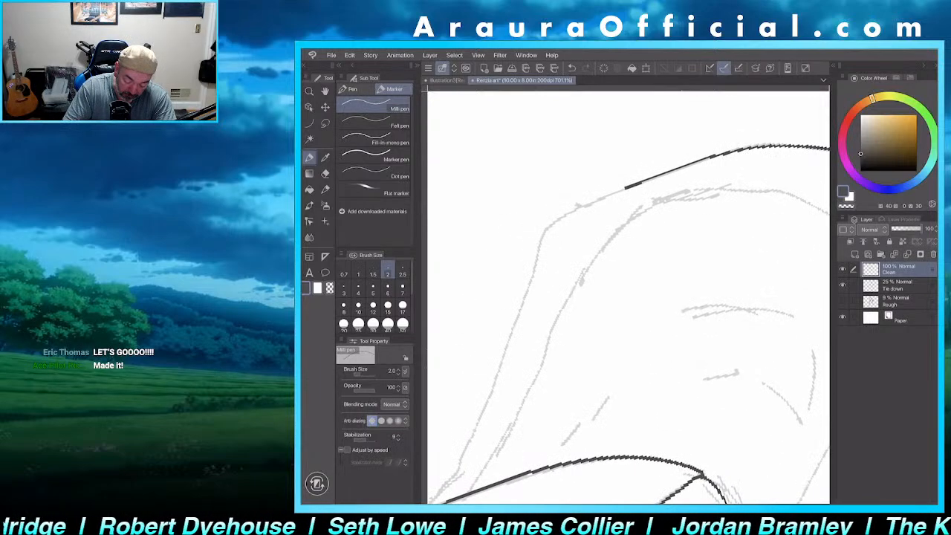
{"action": "mouse_move", "coordinate": [506, 342]}
{"action": "left_mouse_down"}
{"action": "mouse_move", "coordinate": [530, 274]}
{"action": "mouse_move", "coordinate": [576, 210]}
{"action": "mouse_move", "coordinate": [626, 188]}
{"action": "mouse_move", "coordinate": [657, 140]}
{"action": "left_mouse_up"}
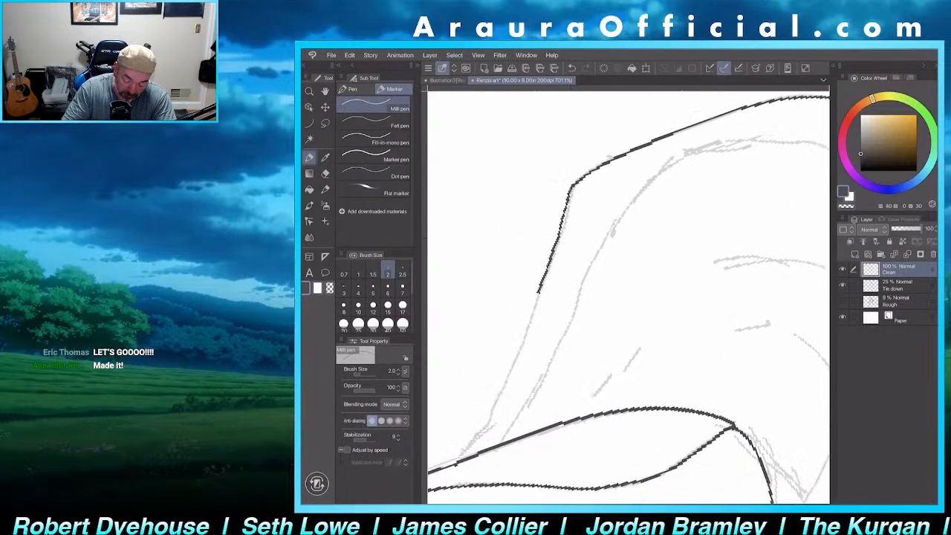
{"action": "left_click_drag", "start_coordinate": [538, 291], "coordinate": [615, 211]}
{"action": "left_click_drag", "start_coordinate": [532, 380], "coordinate": [579, 317]}
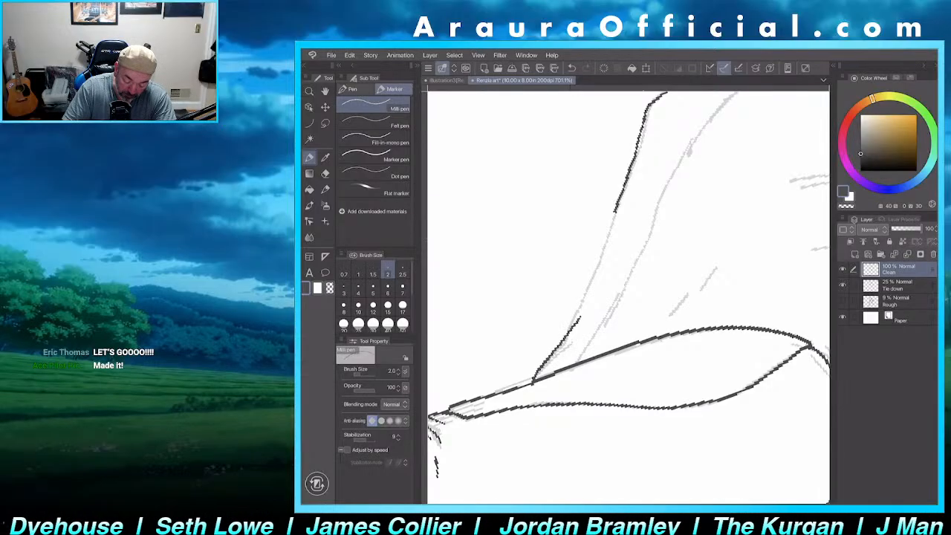
{"action": "key", "text": "ctrl+z"}
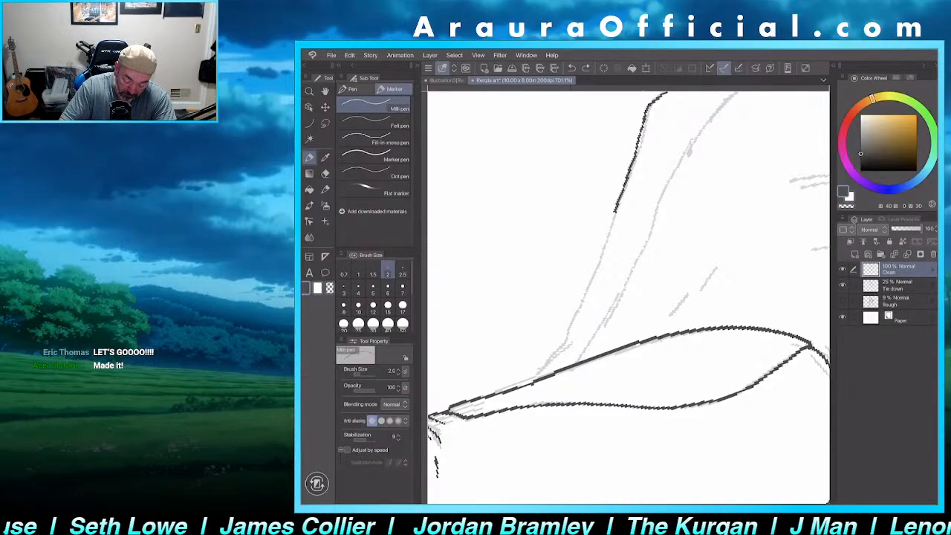
{"action": "mouse_move", "coordinate": [532, 380]}
{"action": "left_mouse_down"}
{"action": "mouse_move", "coordinate": [573, 325]}
{"action": "mouse_move", "coordinate": [616, 210]}
{"action": "left_mouse_up"}
- Ink the inner edge of the sleeve opening from the forearm near the wrist, around the lower curve and up to the forearm's bulge
{"action": "left_click_drag", "start_coordinate": [669, 260], "coordinate": [577, 317]}
{"action": "mouse_move", "coordinate": [453, 404]}
{"action": "left_mouse_down"}
{"action": "mouse_move", "coordinate": [542, 295]}
{"action": "mouse_move", "coordinate": [596, 201]}
{"action": "mouse_move", "coordinate": [676, 137]}
{"action": "mouse_move", "coordinate": [713, 129]}
{"action": "left_mouse_up"}
{"action": "scroll", "coordinate": [628, 297], "scroll_direction": "down", "scroll_amount": 3}
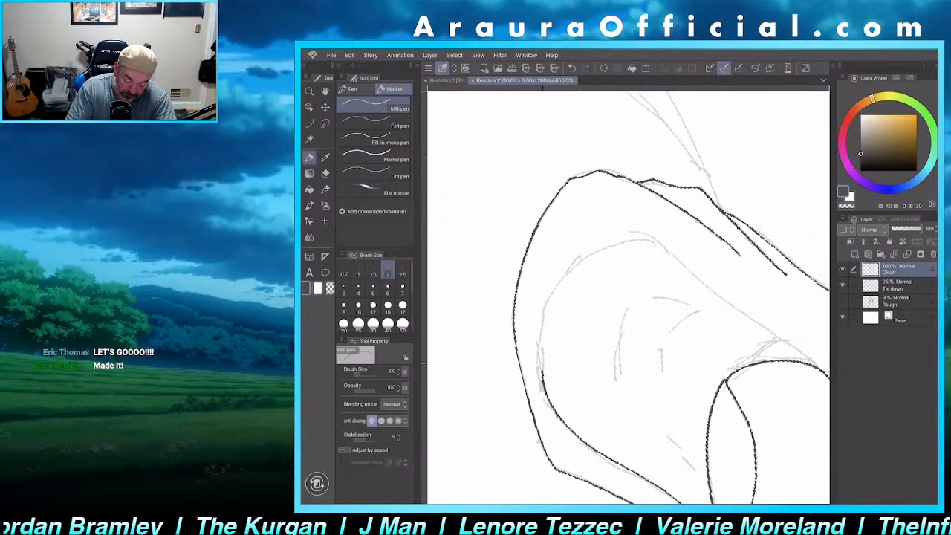
{"action": "mouse_move", "coordinate": [540, 370]}
{"action": "left_mouse_down"}
{"action": "mouse_move", "coordinate": [550, 297]}
{"action": "mouse_move", "coordinate": [580, 260]}
{"action": "mouse_move", "coordinate": [652, 239]}
{"action": "left_mouse_up"}
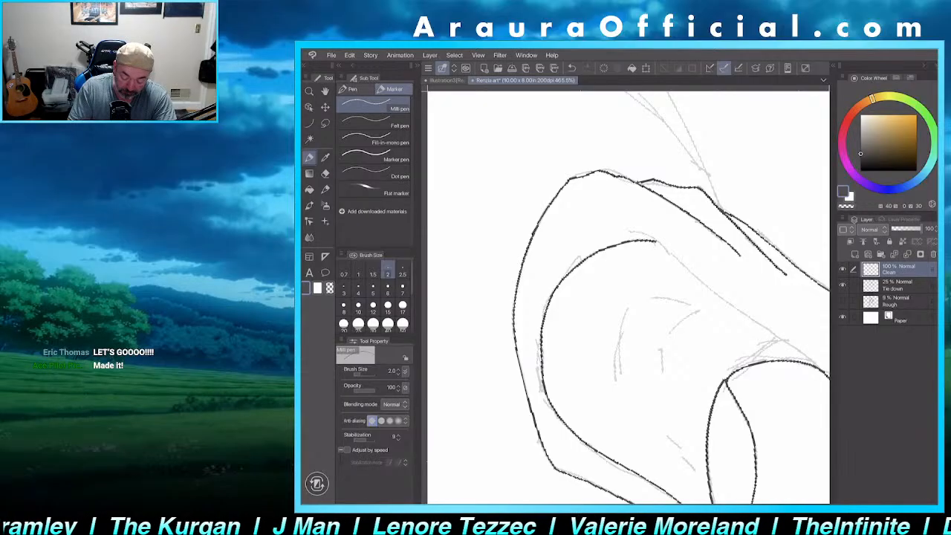
{"action": "scroll", "coordinate": [628, 297], "scroll_direction": "down", "scroll_amount": 2}
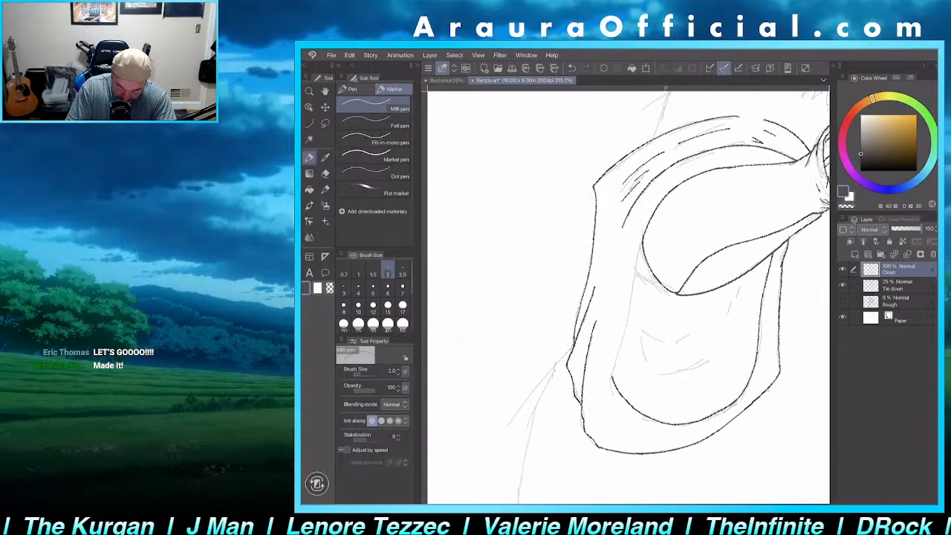
{"action": "left_click_drag", "start_coordinate": [640, 239], "coordinate": [612, 398]}
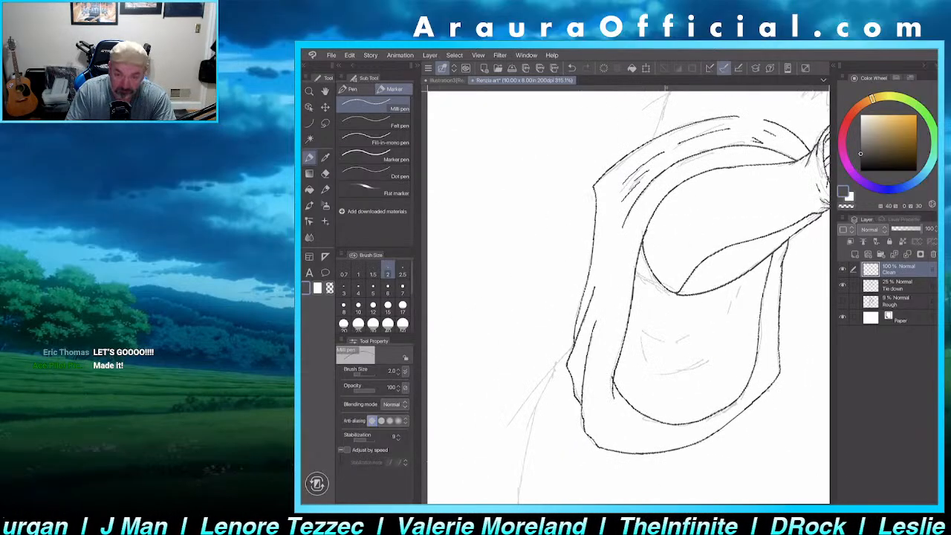
- Add the fold lines inside the sleeve opening, behind the forearm's bulge, in the lower hollow and along the forearm
{"action": "scroll", "coordinate": [628, 297], "scroll_direction": "down", "scroll_amount": 3}
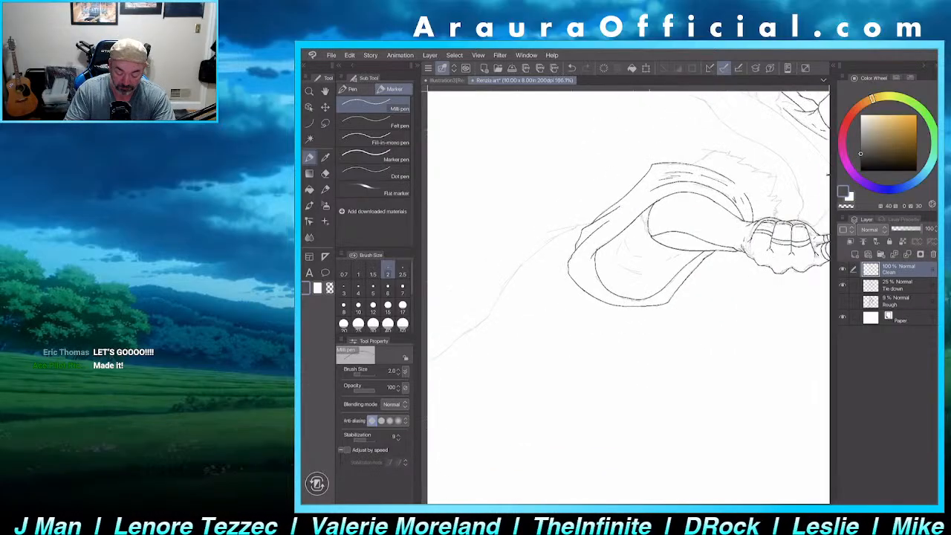
{"action": "scroll", "coordinate": [628, 297], "scroll_direction": "up", "scroll_amount": 1}
{"action": "scroll", "coordinate": [605, 234], "scroll_direction": "up", "scroll_amount": 2}
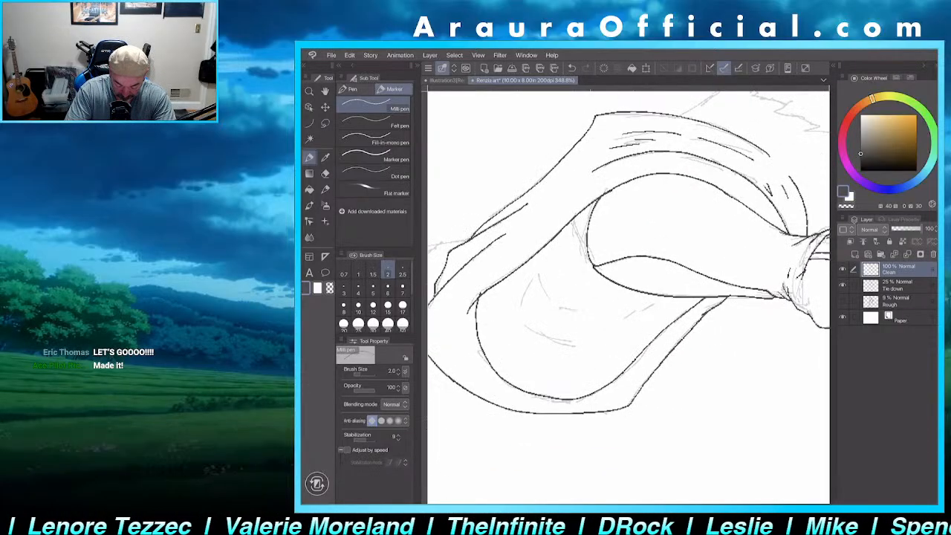
{"action": "mouse_move", "coordinate": [577, 217]}
{"action": "left_mouse_down"}
{"action": "mouse_move", "coordinate": [583, 257]}
{"action": "mouse_move", "coordinate": [548, 295]}
{"action": "mouse_move", "coordinate": [582, 309]}
{"action": "left_mouse_up"}
{"action": "mouse_move", "coordinate": [527, 283]}
{"action": "left_mouse_down"}
{"action": "mouse_move", "coordinate": [527, 319]}
{"action": "mouse_move", "coordinate": [581, 343]}
{"action": "left_mouse_up"}
{"action": "left_click_drag", "start_coordinate": [706, 338], "coordinate": [643, 262]}
{"action": "scroll", "coordinate": [605, 385], "scroll_direction": "up", "scroll_amount": 3}
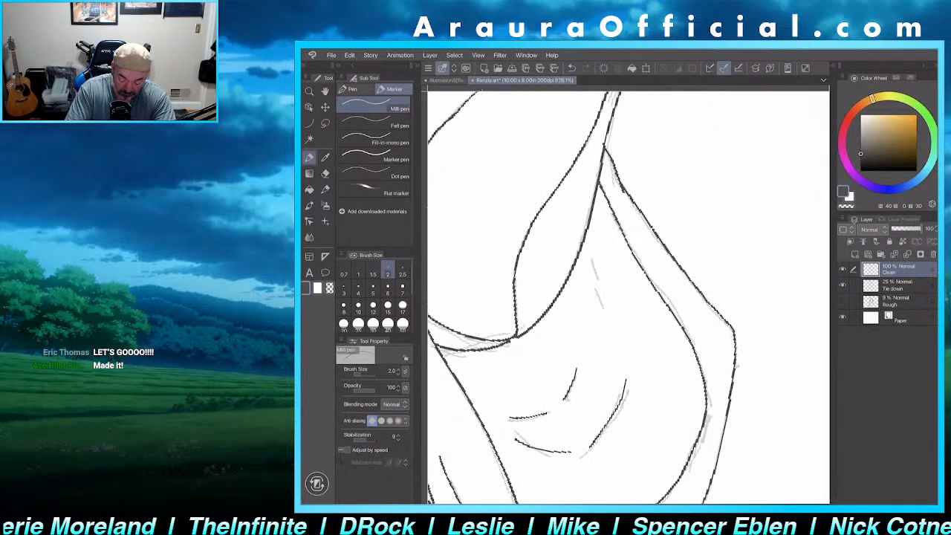
{"action": "left_click_drag", "start_coordinate": [594, 245], "coordinate": [610, 338]}
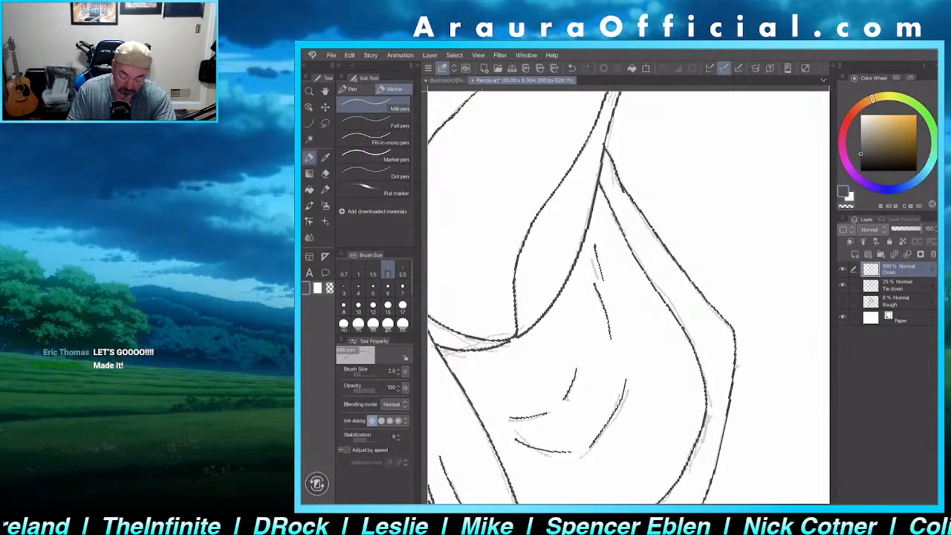
{"action": "scroll", "coordinate": [628, 297], "scroll_direction": "down", "scroll_amount": 6}
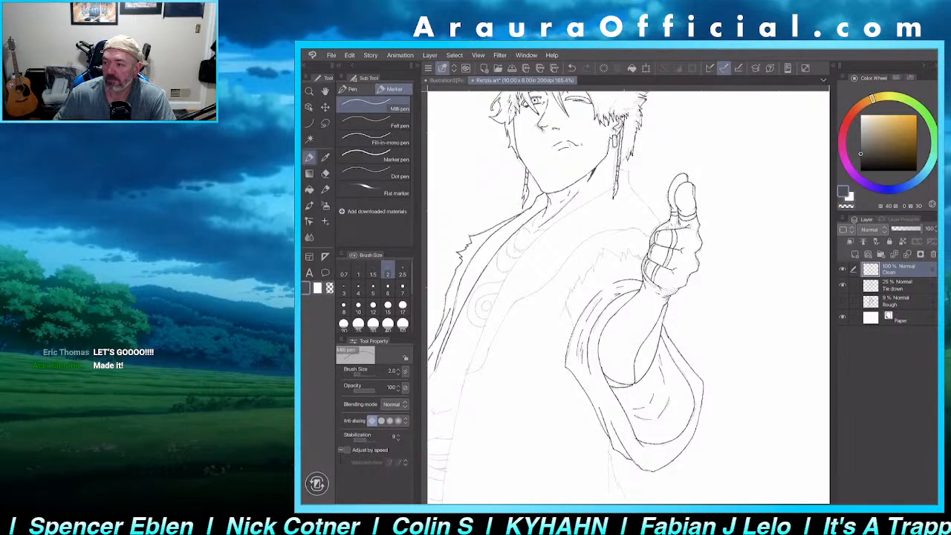
- Ink the neck line beside the hanging earring, its short connecting curve, and the back collar's corner turning down toward the shoulder
{"action": "scroll", "coordinate": [627, 296], "scroll_direction": "down", "scroll_amount": 3}
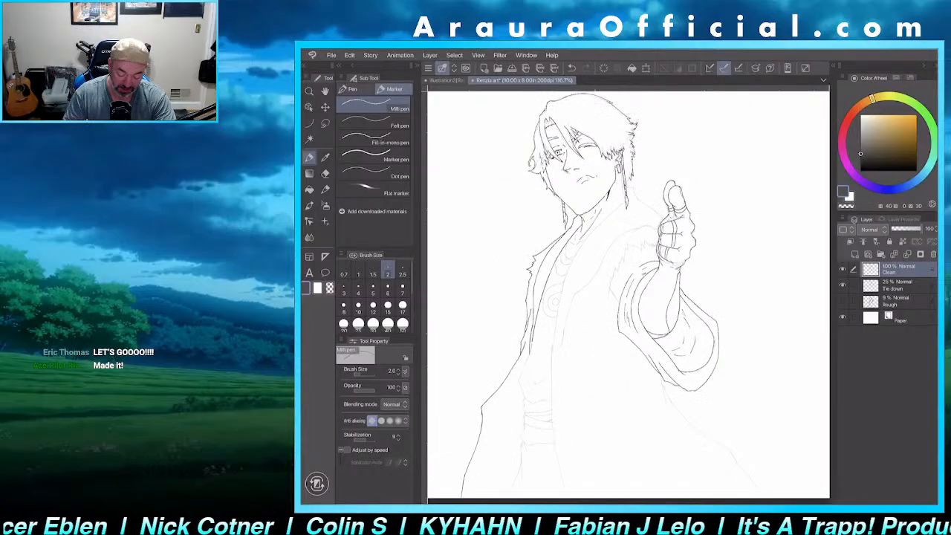
{"action": "scroll", "coordinate": [650, 178], "scroll_direction": "up", "scroll_amount": 5}
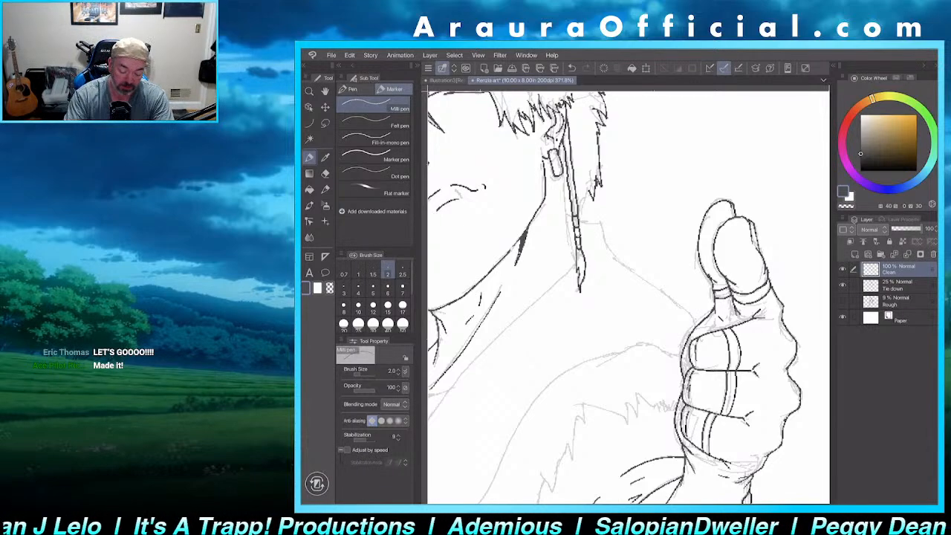
{"action": "scroll", "coordinate": [628, 297], "scroll_direction": "up", "scroll_amount": 4}
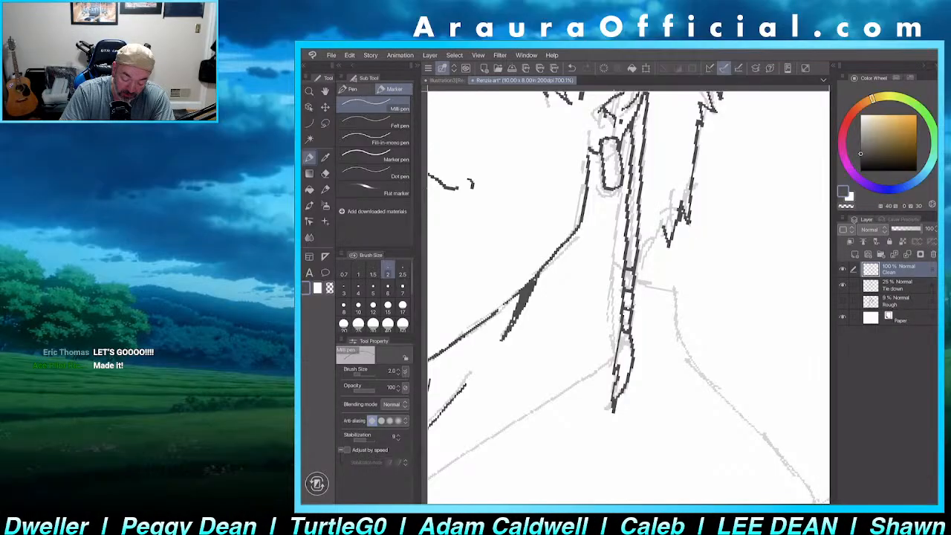
{"action": "mouse_move", "coordinate": [624, 179]}
{"action": "left_mouse_down"}
{"action": "mouse_move", "coordinate": [612, 236]}
{"action": "mouse_move", "coordinate": [612, 344]}
{"action": "left_mouse_up"}
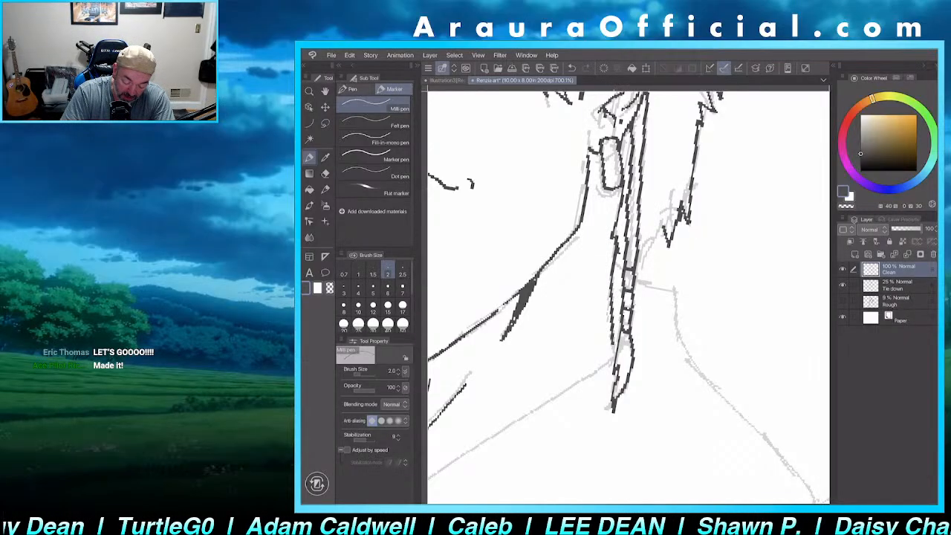
{"action": "left_click_drag", "start_coordinate": [616, 263], "coordinate": [623, 269]}
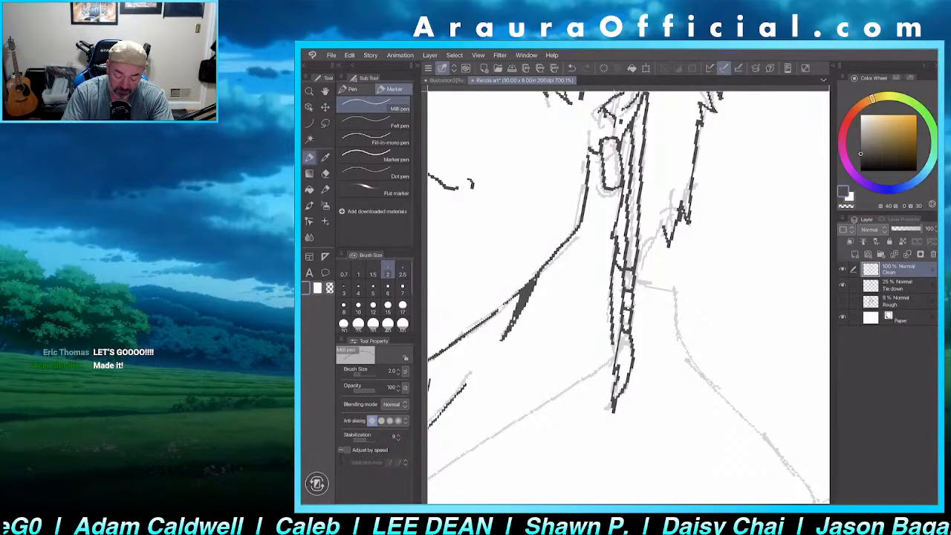
{"action": "mouse_move", "coordinate": [633, 278]}
{"action": "left_mouse_down"}
{"action": "mouse_move", "coordinate": [671, 291]}
{"action": "mouse_move", "coordinate": [690, 352]}
{"action": "left_mouse_up"}
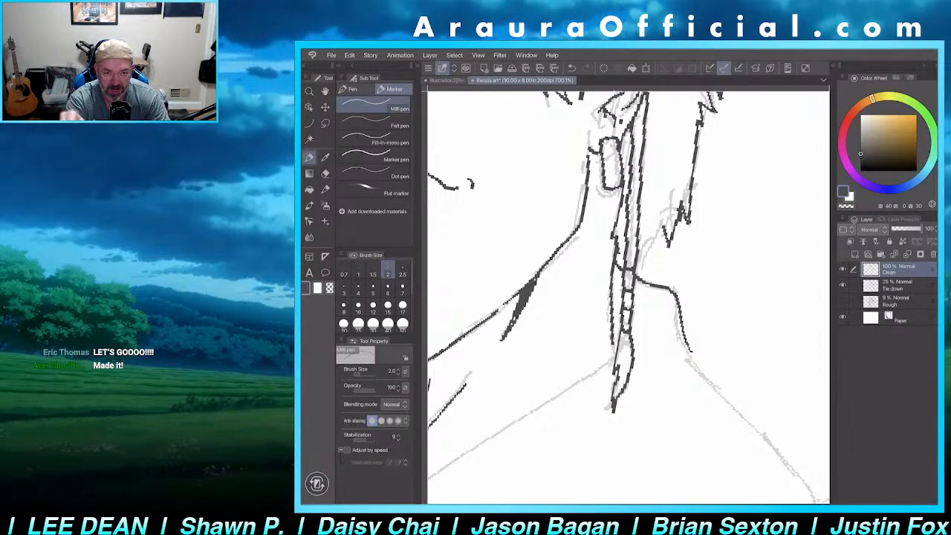
- Ink the robe's front edge from the earring's tip down across the chest to the point where the lapel ends near the waist
{"action": "scroll", "coordinate": [628, 297], "scroll_direction": "down", "scroll_amount": 2}
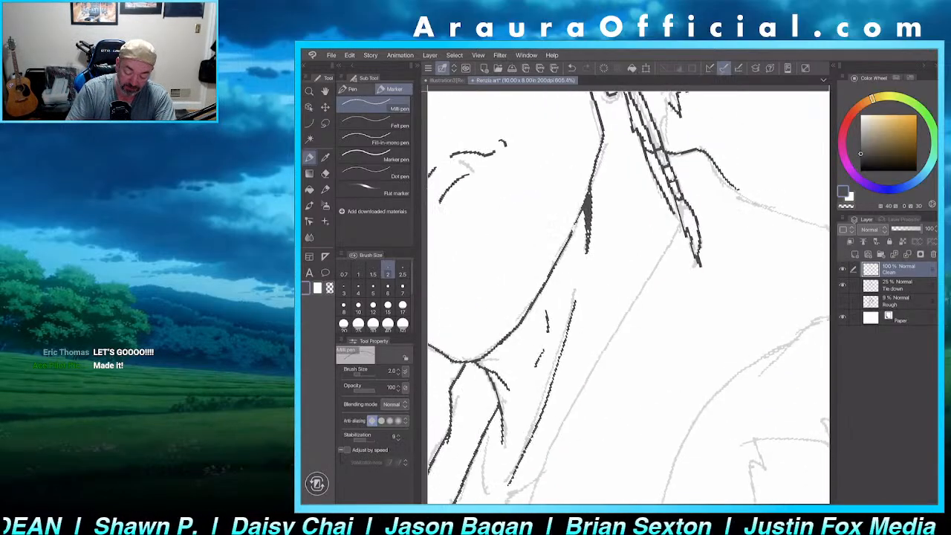
{"action": "mouse_move", "coordinate": [671, 209]}
{"action": "left_mouse_down"}
{"action": "mouse_move", "coordinate": [667, 257]}
{"action": "mouse_move", "coordinate": [583, 395]}
{"action": "left_mouse_up"}
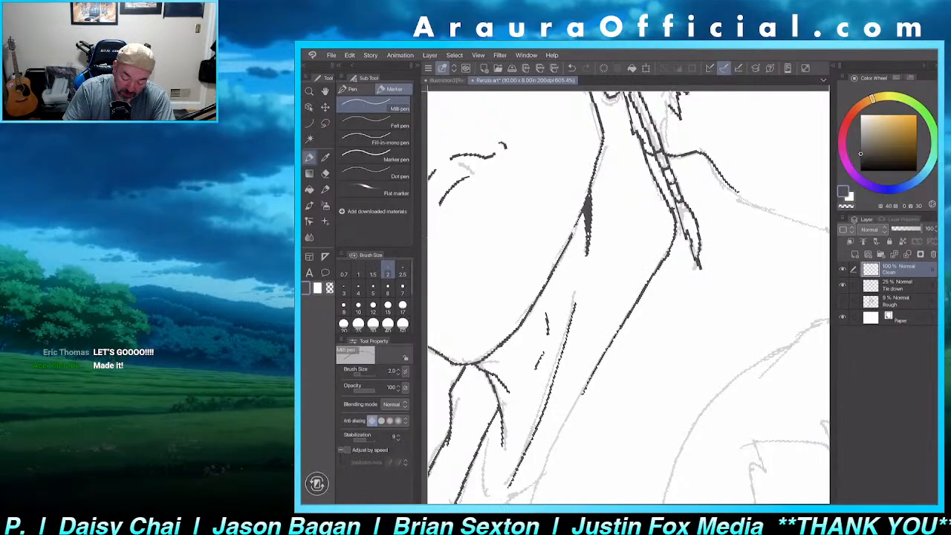
{"action": "scroll", "coordinate": [628, 297], "scroll_direction": "down", "scroll_amount": 3}
{"action": "scroll", "coordinate": [664, 364], "scroll_direction": "down", "scroll_amount": 2}
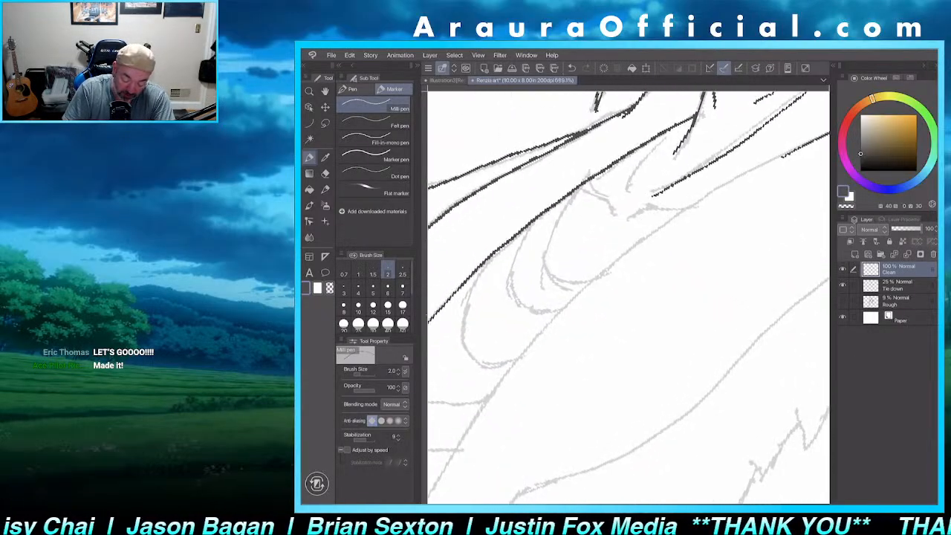
{"action": "mouse_move", "coordinate": [568, 303]}
{"action": "left_mouse_down"}
{"action": "mouse_move", "coordinate": [660, 225]}
{"action": "mouse_move", "coordinate": [784, 156]}
{"action": "left_mouse_up"}
{"action": "scroll", "coordinate": [628, 297], "scroll_direction": "down", "scroll_amount": 3}
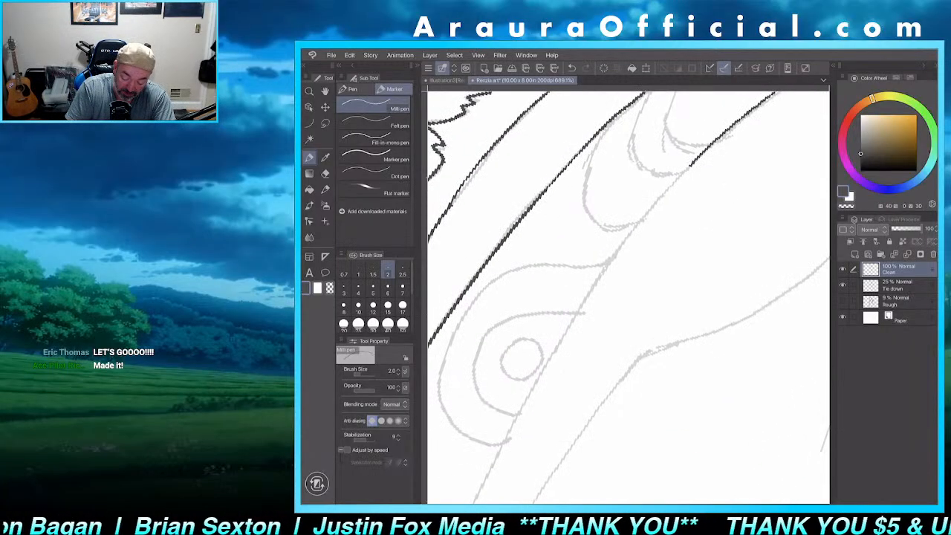
{"action": "mouse_move", "coordinate": [694, 165]}
{"action": "left_mouse_down"}
{"action": "mouse_move", "coordinate": [599, 281]}
{"action": "mouse_move", "coordinate": [537, 383]}
{"action": "left_mouse_up"}
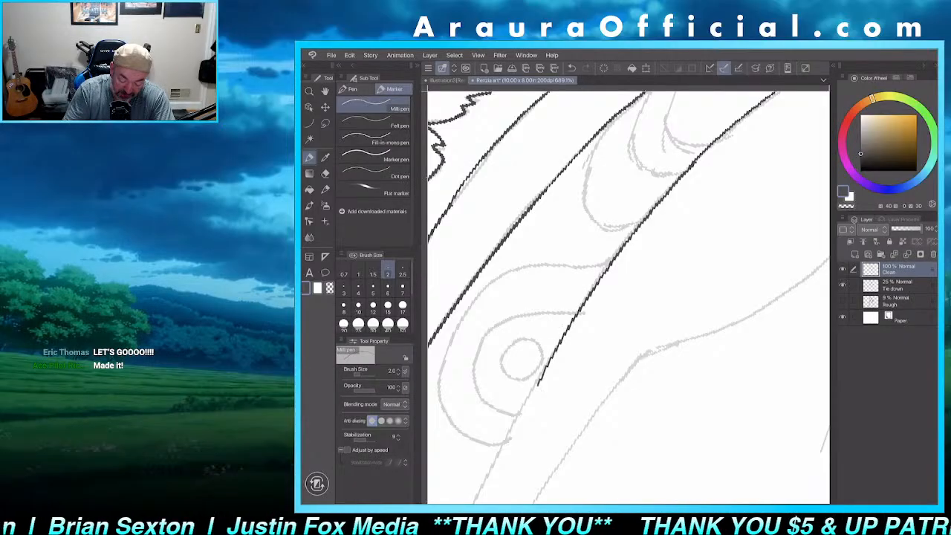
{"action": "scroll", "coordinate": [628, 297], "scroll_direction": "down", "scroll_amount": 3}
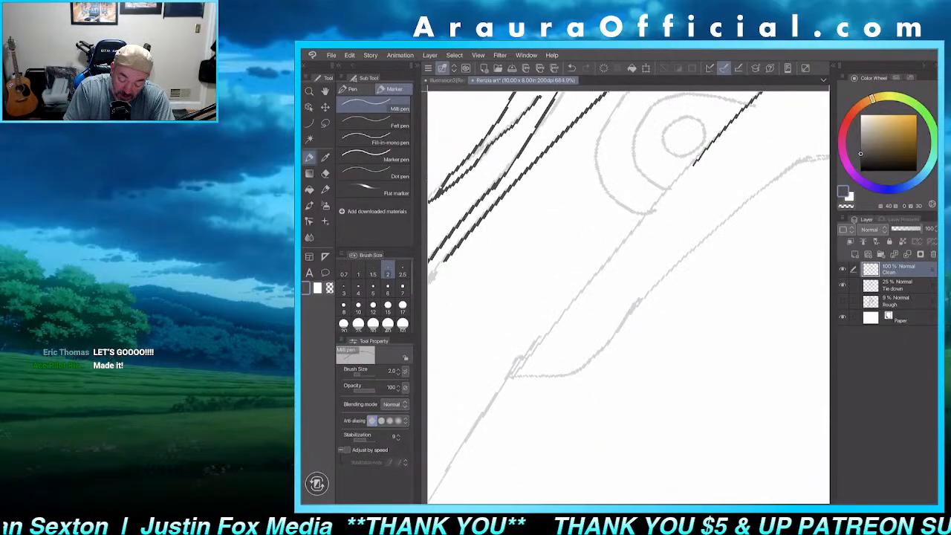
{"action": "left_click_drag", "start_coordinate": [695, 159], "coordinate": [509, 374]}
{"action": "scroll", "coordinate": [629, 297], "scroll_direction": "down", "scroll_amount": 5}
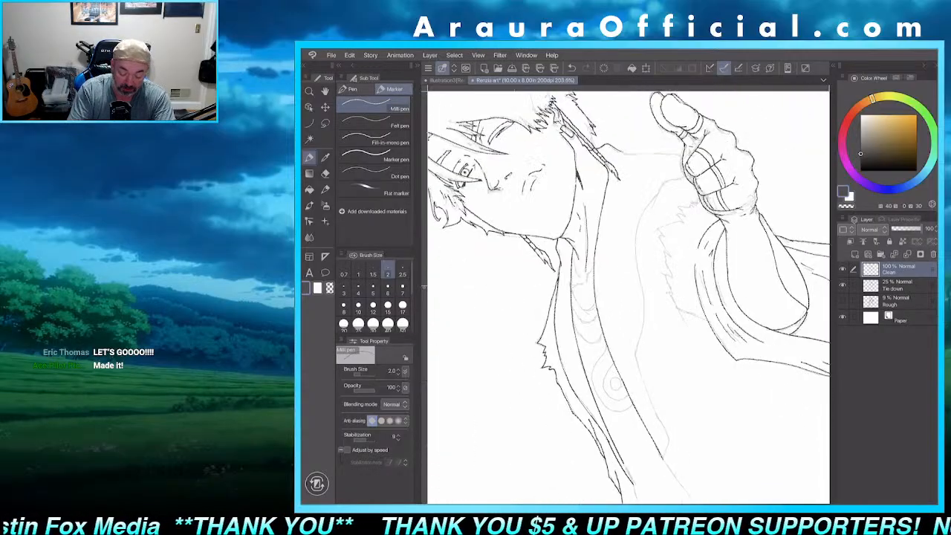
- Continue inking the shoulder line from the back collar down to the knuckles of the thumbs-up hand
{"action": "scroll", "coordinate": [701, 179], "scroll_direction": "up", "scroll_amount": 4}
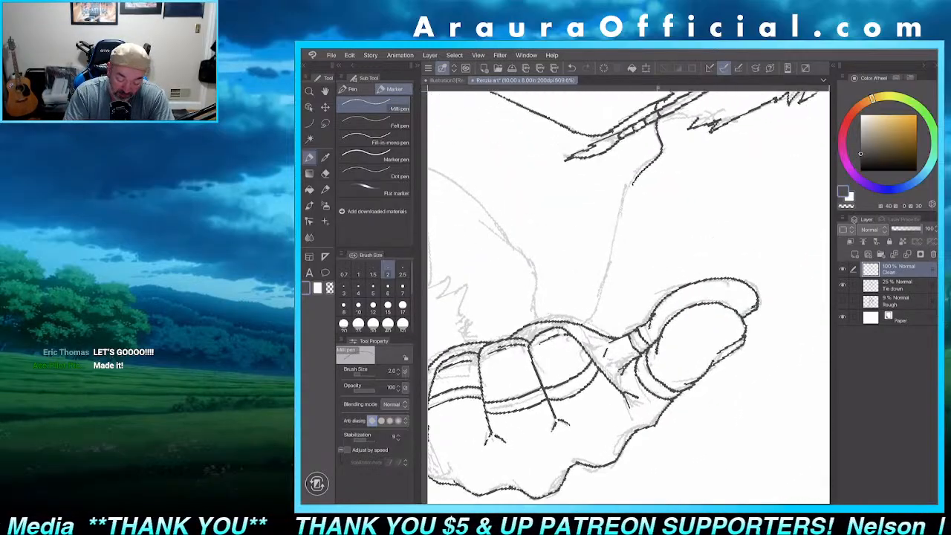
{"action": "left_click_drag", "start_coordinate": [636, 177], "coordinate": [588, 324]}
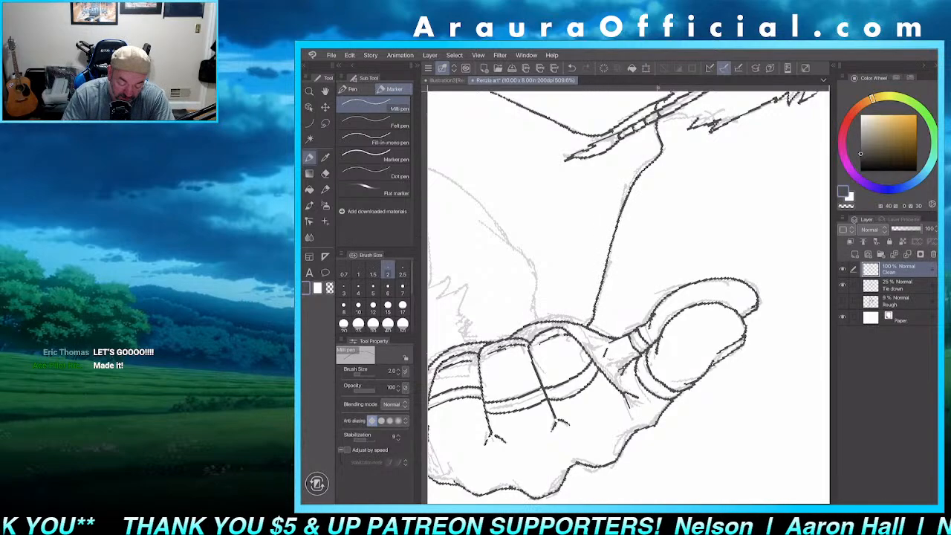
{"action": "scroll", "coordinate": [628, 298], "scroll_direction": "down", "scroll_amount": 5}
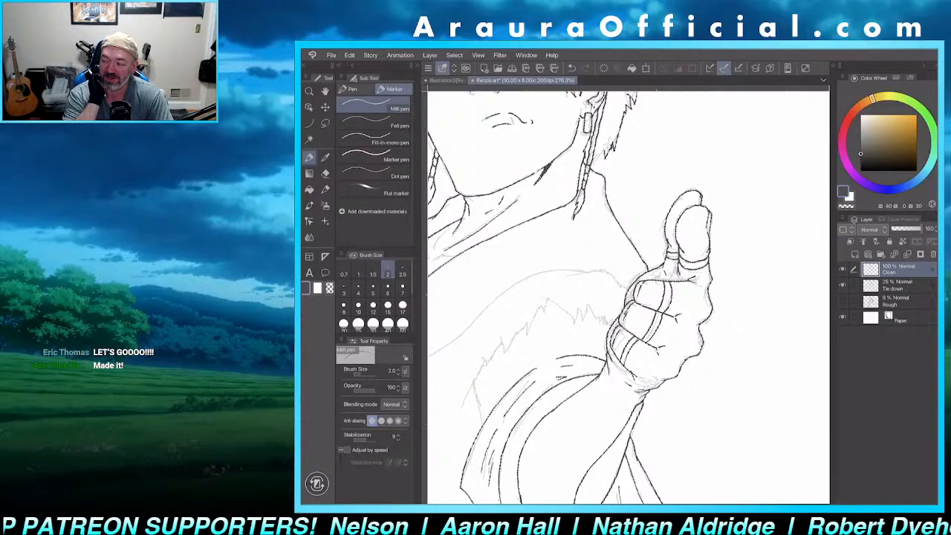
- Ink the lapel's outer edge from behind the raised hand, over the shoulder and down to its bend on the chest
{"action": "scroll", "coordinate": [628, 297], "scroll_direction": "up", "scroll_amount": 3}
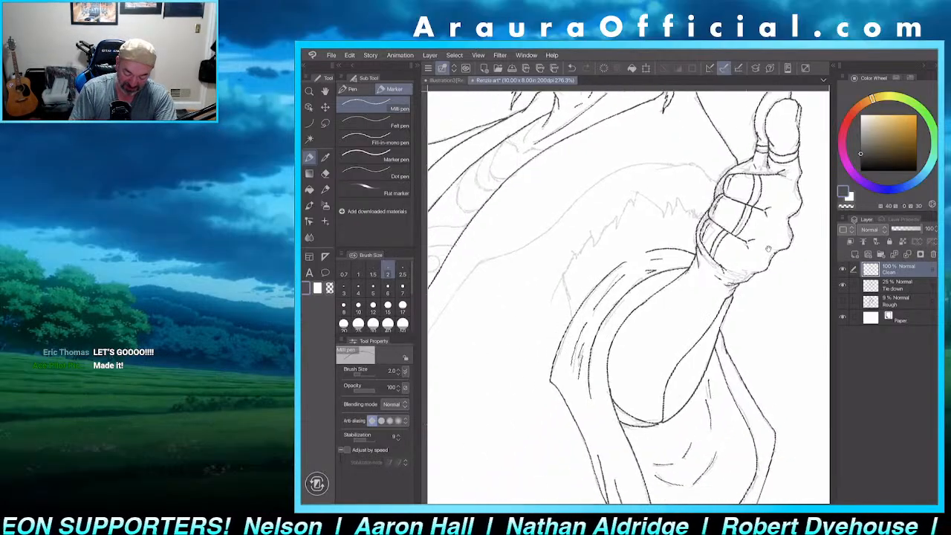
{"action": "mouse_move", "coordinate": [565, 357]}
{"action": "left_mouse_down"}
{"action": "mouse_move", "coordinate": [599, 278]}
{"action": "mouse_move", "coordinate": [637, 271]}
{"action": "left_mouse_up"}
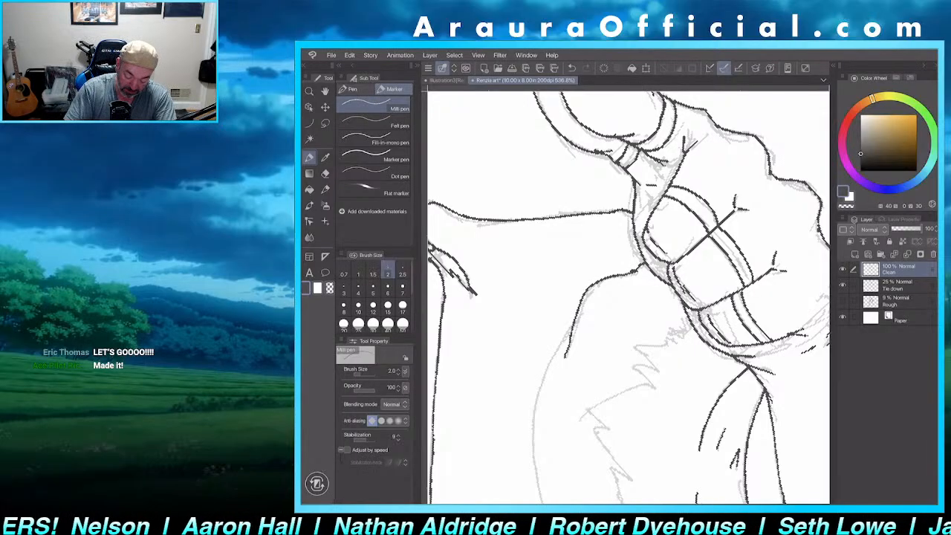
{"action": "mouse_move", "coordinate": [603, 337]}
{"action": "left_mouse_down"}
{"action": "mouse_move", "coordinate": [674, 193]}
{"action": "mouse_move", "coordinate": [716, 186]}
{"action": "mouse_move", "coordinate": [650, 239]}
{"action": "mouse_move", "coordinate": [629, 338]}
{"action": "mouse_move", "coordinate": [629, 403]}
{"action": "mouse_move", "coordinate": [644, 209]}
{"action": "mouse_move", "coordinate": [640, 284]}
{"action": "mouse_move", "coordinate": [598, 404]}
{"action": "mouse_move", "coordinate": [624, 270]}
{"action": "left_mouse_up"}
{"action": "left_click_drag", "start_coordinate": [662, 201], "coordinate": [794, 178]}
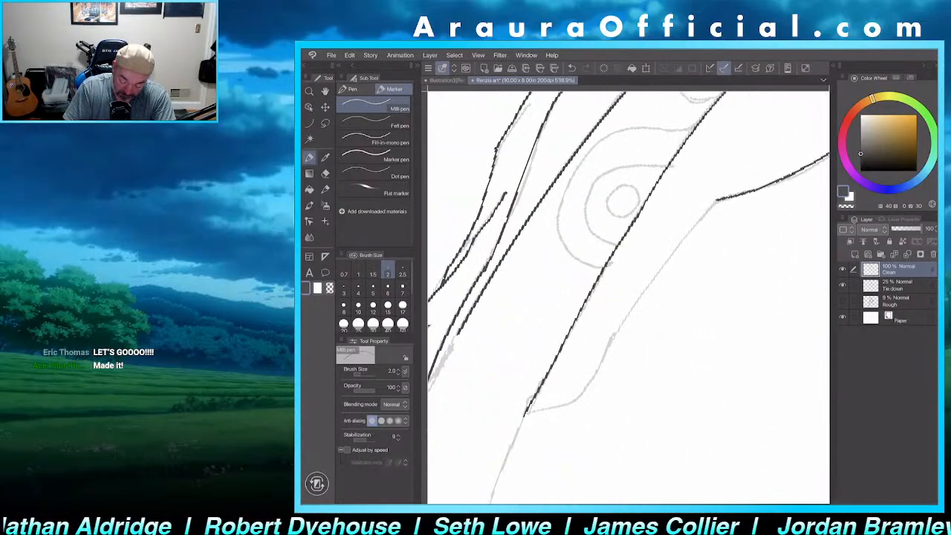
- Complete the lapel's lower edge to its pointed end, and ink the torso's outer edge and short fold lines at the waist
{"action": "mouse_move", "coordinate": [716, 199]}
{"action": "left_mouse_down"}
{"action": "mouse_move", "coordinate": [594, 374]}
{"action": "mouse_move", "coordinate": [524, 414]}
{"action": "mouse_move", "coordinate": [695, 328]}
{"action": "left_mouse_up"}
{"action": "left_click_drag", "start_coordinate": [636, 237], "coordinate": [590, 320]}
{"action": "mouse_move", "coordinate": [609, 281]}
{"action": "left_mouse_down"}
{"action": "mouse_move", "coordinate": [504, 398]}
{"action": "mouse_move", "coordinate": [506, 484]}
{"action": "left_mouse_up"}
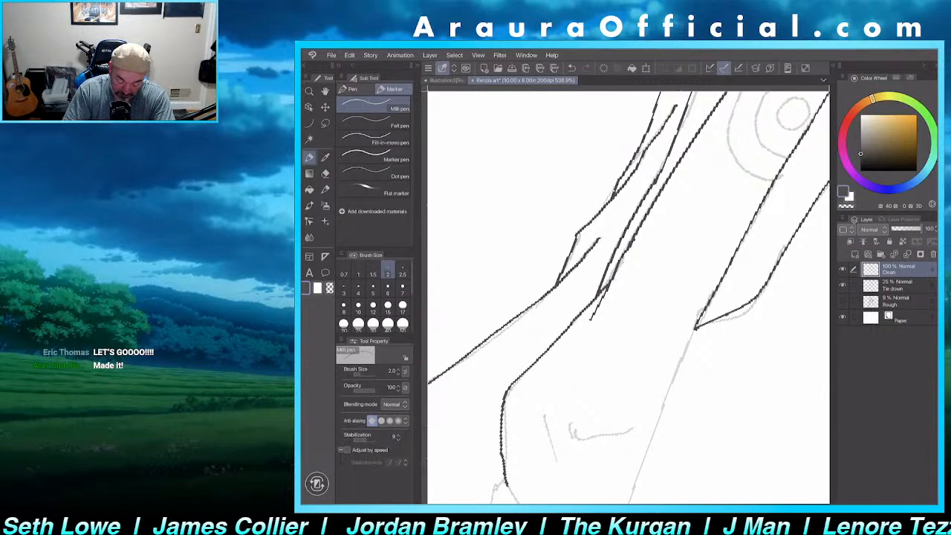
{"action": "mouse_move", "coordinate": [544, 405]}
{"action": "left_mouse_down"}
{"action": "mouse_move", "coordinate": [561, 473]}
{"action": "mouse_move", "coordinate": [573, 448]}
{"action": "mouse_move", "coordinate": [627, 432]}
{"action": "left_mouse_up"}
- Ink the round chest ornament as two concentric arches with a small circle inside, redoing the circle once
{"action": "scroll", "coordinate": [628, 297], "scroll_direction": "up", "scroll_amount": 3}
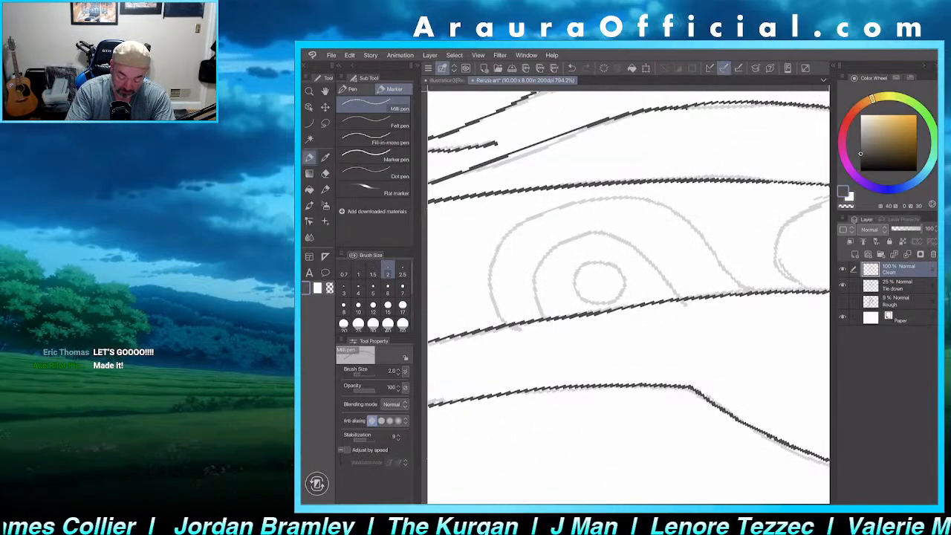
{"action": "mouse_move", "coordinate": [542, 318]}
{"action": "left_mouse_down"}
{"action": "mouse_move", "coordinate": [535, 279]}
{"action": "mouse_move", "coordinate": [550, 254]}
{"action": "mouse_move", "coordinate": [600, 236]}
{"action": "mouse_move", "coordinate": [625, 243]}
{"action": "mouse_move", "coordinate": [676, 299]}
{"action": "left_mouse_up"}
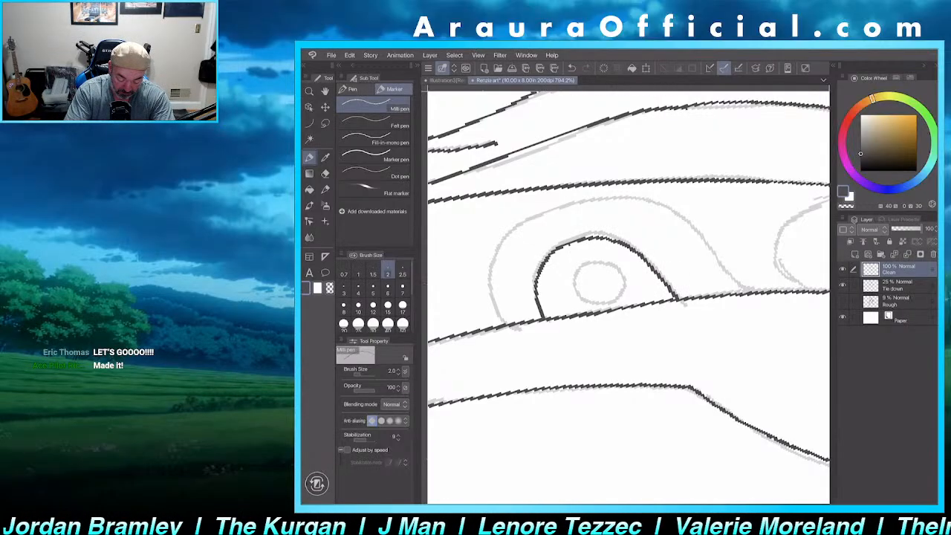
{"action": "mouse_move", "coordinate": [504, 323]}
{"action": "left_mouse_down"}
{"action": "mouse_move", "coordinate": [493, 252]}
{"action": "mouse_move", "coordinate": [550, 209]}
{"action": "mouse_move", "coordinate": [605, 199]}
{"action": "mouse_move", "coordinate": [668, 211]}
{"action": "mouse_move", "coordinate": [753, 291]}
{"action": "left_mouse_up"}
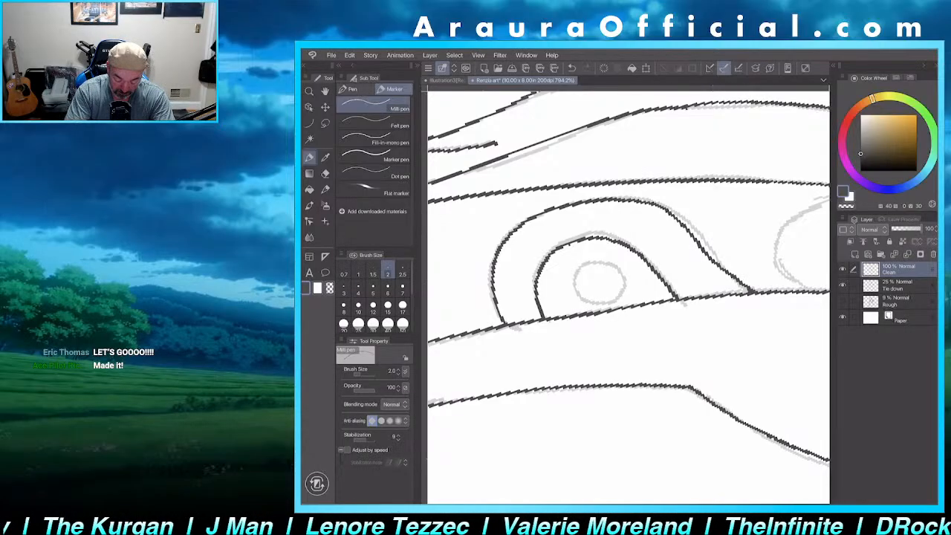
{"action": "mouse_move", "coordinate": [573, 294]}
{"action": "left_mouse_down"}
{"action": "mouse_move", "coordinate": [591, 260]}
{"action": "mouse_move", "coordinate": [626, 269]}
{"action": "mouse_move", "coordinate": [628, 281]}
{"action": "left_mouse_up"}
{"action": "key", "text": "ctrl+z"}
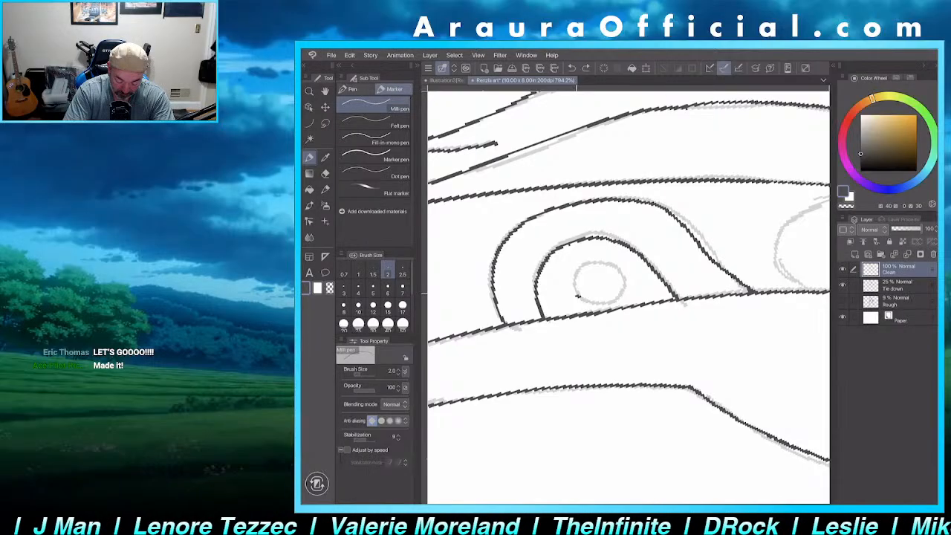
{"action": "mouse_move", "coordinate": [576, 295]}
{"action": "left_mouse_down"}
{"action": "mouse_move", "coordinate": [582, 265]}
{"action": "mouse_move", "coordinate": [611, 261]}
{"action": "mouse_move", "coordinate": [623, 291]}
{"action": "mouse_move", "coordinate": [597, 305]}
{"action": "mouse_move", "coordinate": [577, 296]}
{"action": "left_mouse_up"}
- Ink the three nested curved loops hanging across the upper chest, above the round ornament
{"action": "scroll", "coordinate": [628, 297], "scroll_direction": "down", "scroll_amount": 3}
{"action": "scroll", "coordinate": [628, 297], "scroll_direction": "up", "scroll_amount": 3}
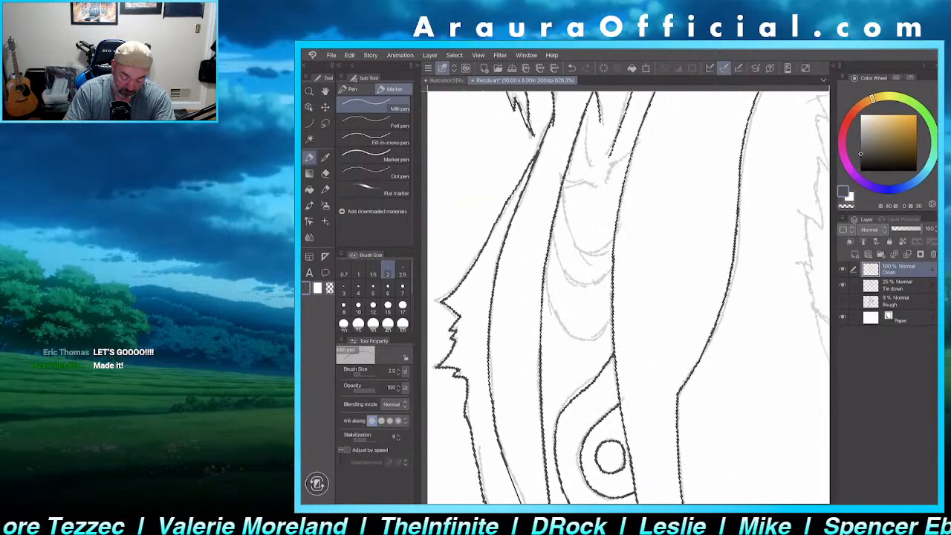
{"action": "mouse_move", "coordinate": [620, 182]}
{"action": "left_mouse_down"}
{"action": "mouse_move", "coordinate": [578, 238]}
{"action": "mouse_move", "coordinate": [563, 282]}
{"action": "left_mouse_up"}
{"action": "mouse_move", "coordinate": [582, 250]}
{"action": "left_mouse_down"}
{"action": "mouse_move", "coordinate": [571, 287]}
{"action": "mouse_move", "coordinate": [615, 284]}
{"action": "left_mouse_up"}
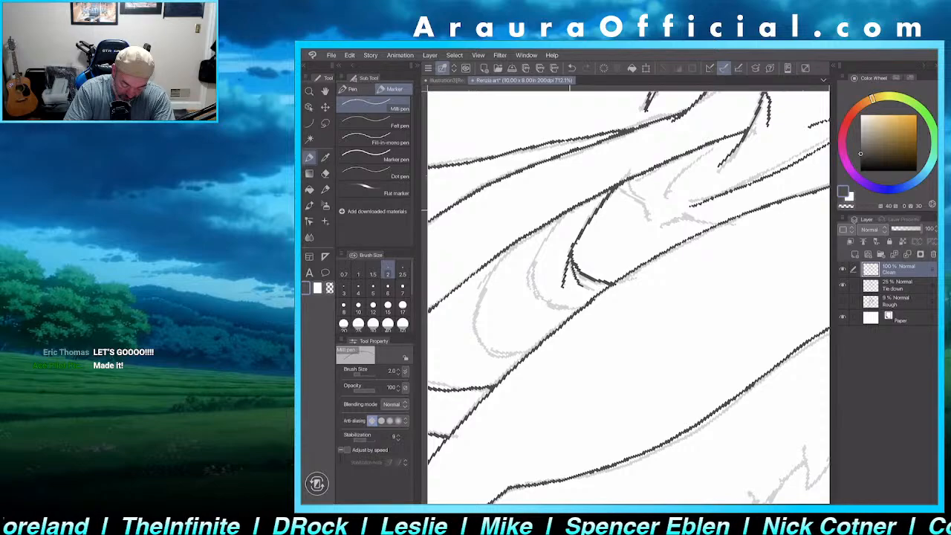
{"action": "mouse_move", "coordinate": [569, 211]}
{"action": "left_mouse_down"}
{"action": "mouse_move", "coordinate": [545, 242]}
{"action": "mouse_move", "coordinate": [533, 294]}
{"action": "mouse_move", "coordinate": [579, 308]}
{"action": "left_mouse_up"}
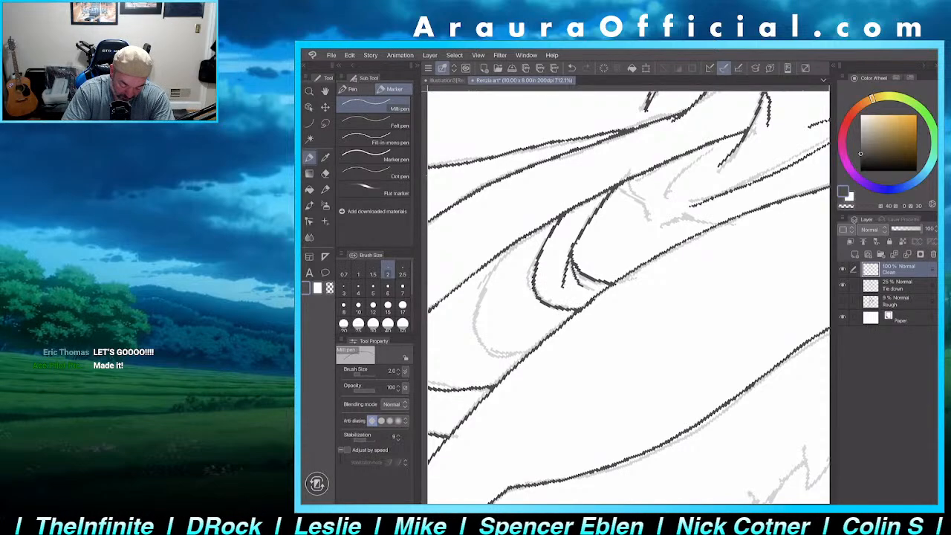
{"action": "mouse_move", "coordinate": [528, 233]}
{"action": "left_mouse_down"}
{"action": "mouse_move", "coordinate": [480, 294]}
{"action": "mouse_move", "coordinate": [481, 349]}
{"action": "mouse_move", "coordinate": [530, 350]}
{"action": "left_mouse_up"}
- Ink the collarbone marks and the short neck muscle line above the nested chest loops
{"action": "scroll", "coordinate": [629, 297], "scroll_direction": "down", "scroll_amount": 3}
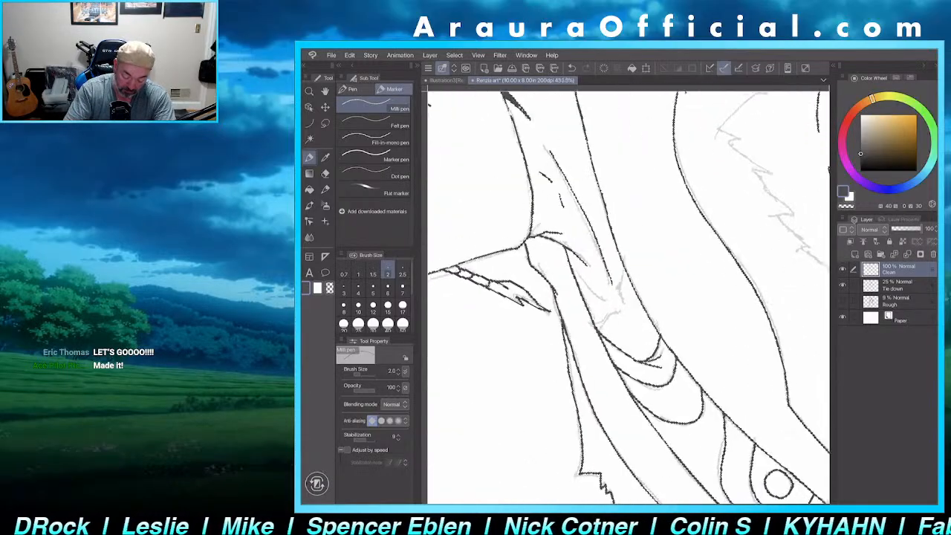
{"action": "left_click_drag", "start_coordinate": [620, 293], "coordinate": [623, 268]}
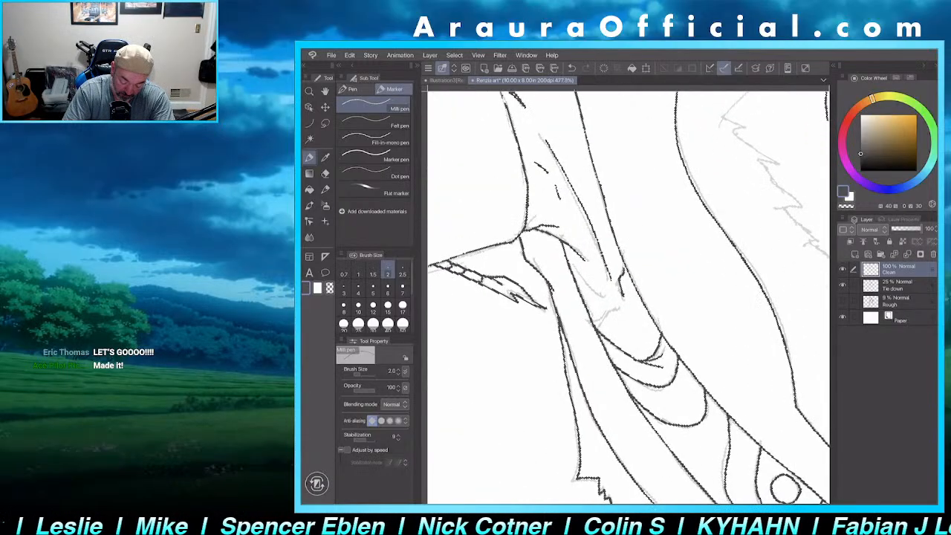
{"action": "mouse_move", "coordinate": [615, 315]}
{"action": "left_mouse_down"}
{"action": "mouse_move", "coordinate": [597, 283]}
{"action": "mouse_move", "coordinate": [618, 244]}
{"action": "left_mouse_up"}
{"action": "scroll", "coordinate": [600, 294], "scroll_direction": "up", "scroll_amount": 2}
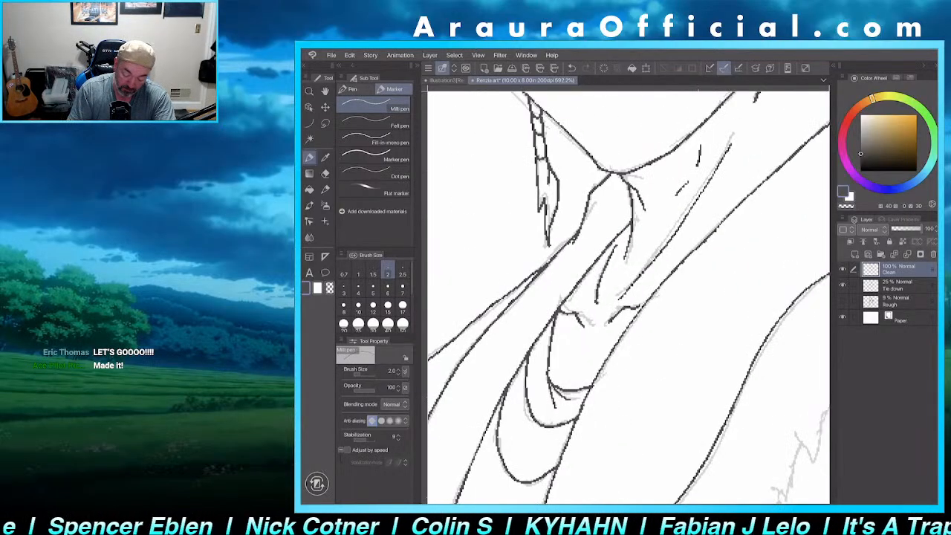
{"action": "scroll", "coordinate": [648, 240], "scroll_direction": "down", "scroll_amount": 6}
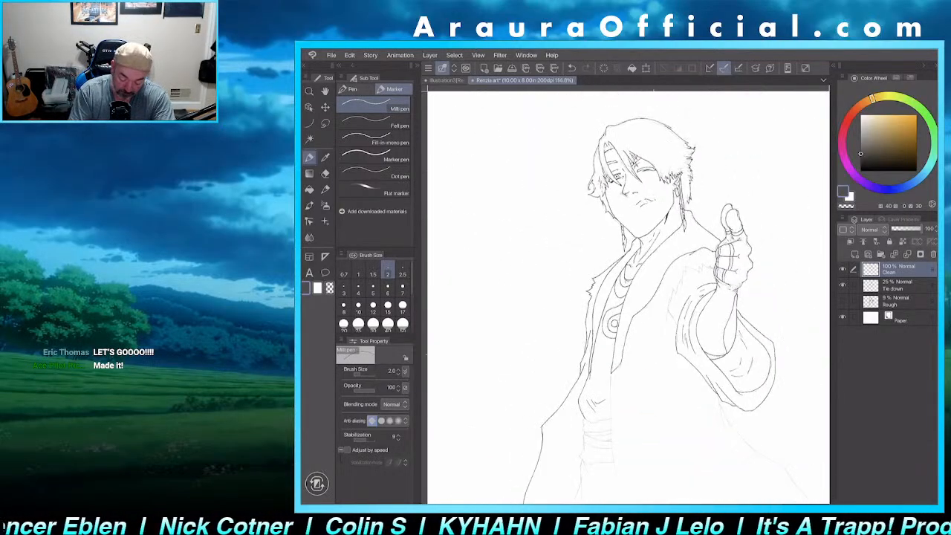
{"action": "scroll", "coordinate": [653, 178], "scroll_direction": "up", "scroll_amount": 4}
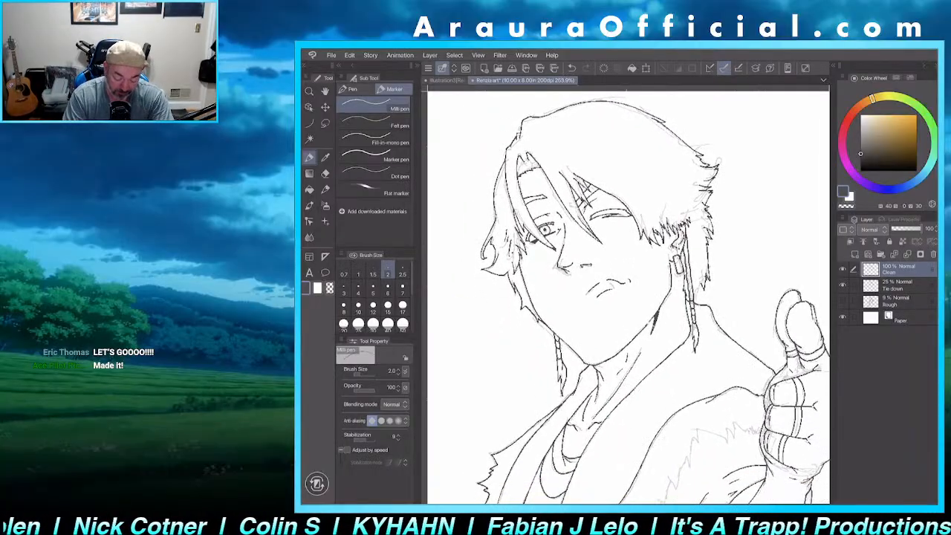
{"action": "scroll", "coordinate": [663, 182], "scroll_direction": "down", "scroll_amount": 2}
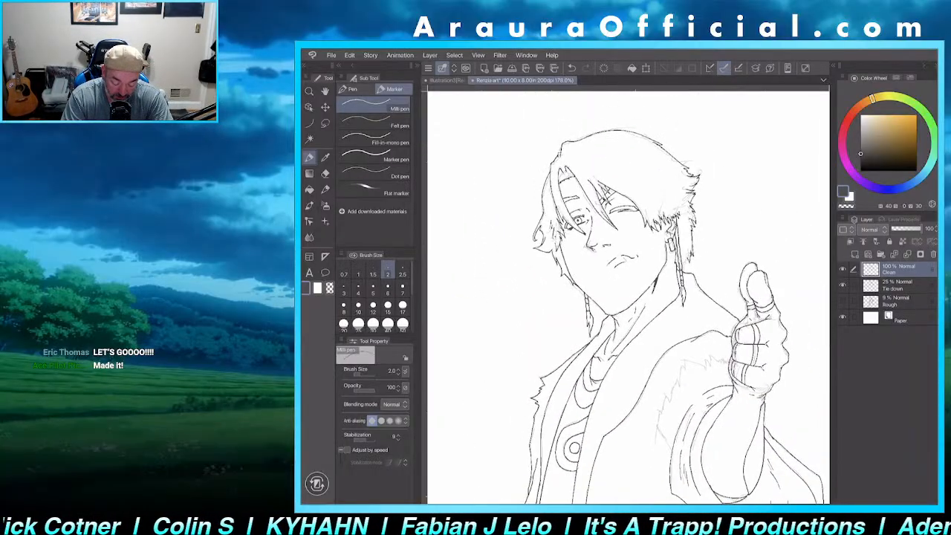
{"action": "scroll", "coordinate": [646, 238], "scroll_direction": "down", "scroll_amount": 4}
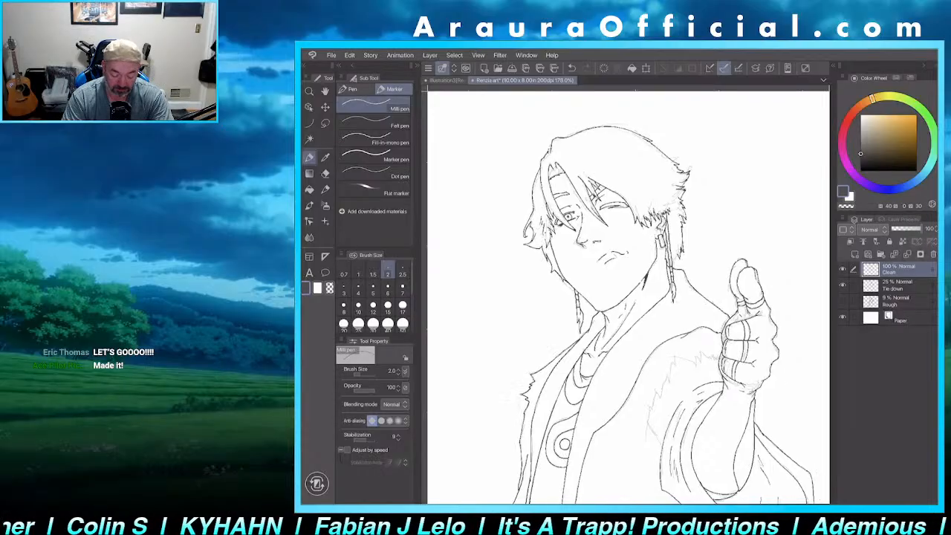
{"action": "scroll", "coordinate": [607, 319], "scroll_direction": "up", "scroll_amount": 8}
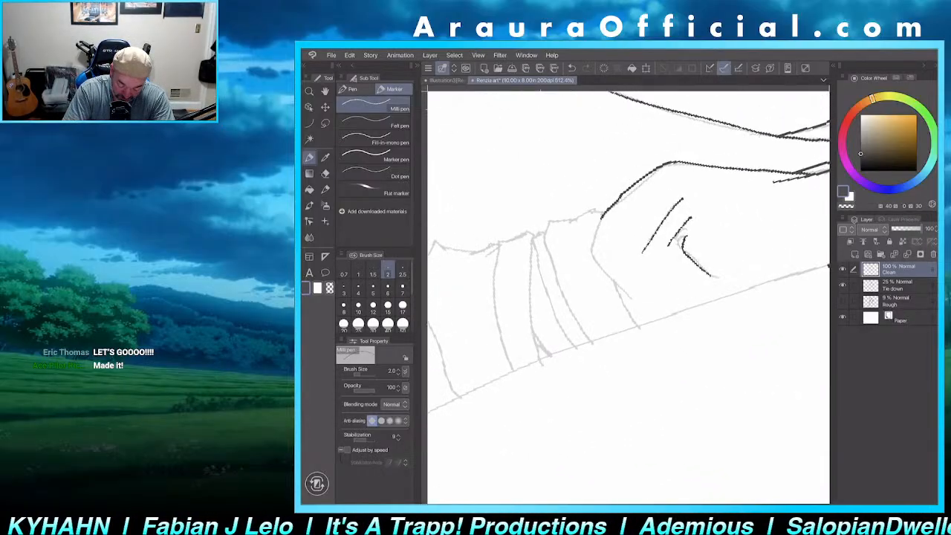
- Ink the rounded lower edge of the shirt fold above the waist and the short outer contour at the top of the sash
{"action": "mouse_move", "coordinate": [600, 218]}
{"action": "left_mouse_down"}
{"action": "mouse_move", "coordinate": [592, 254]}
{"action": "mouse_move", "coordinate": [628, 288]}
{"action": "mouse_move", "coordinate": [617, 292]}
{"action": "mouse_move", "coordinate": [639, 328]}
{"action": "left_mouse_up"}
{"action": "scroll", "coordinate": [629, 297], "scroll_direction": "down", "scroll_amount": 3}
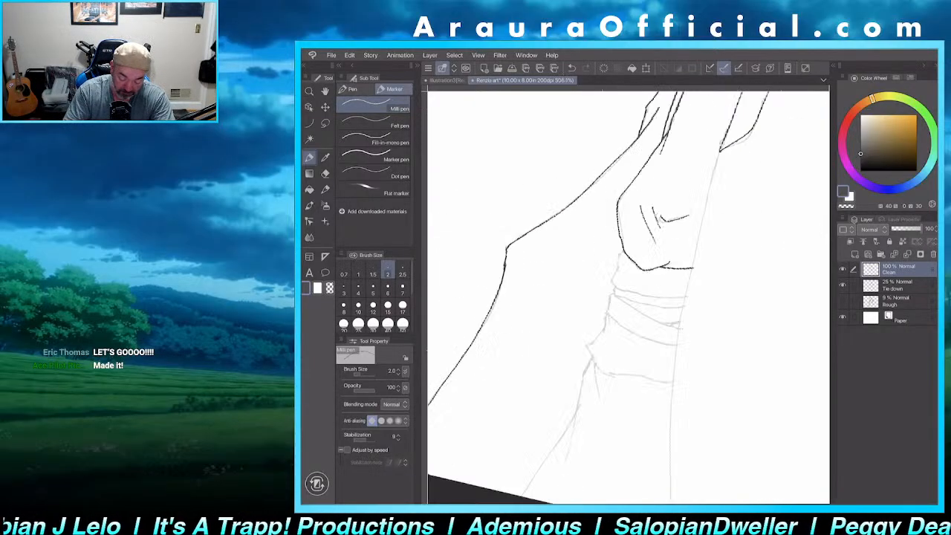
{"action": "scroll", "coordinate": [628, 297], "scroll_direction": "up", "scroll_amount": 3}
{"action": "mouse_move", "coordinate": [541, 222]}
{"action": "left_mouse_down"}
{"action": "mouse_move", "coordinate": [537, 279]}
{"action": "mouse_move", "coordinate": [551, 289]}
{"action": "left_mouse_up"}
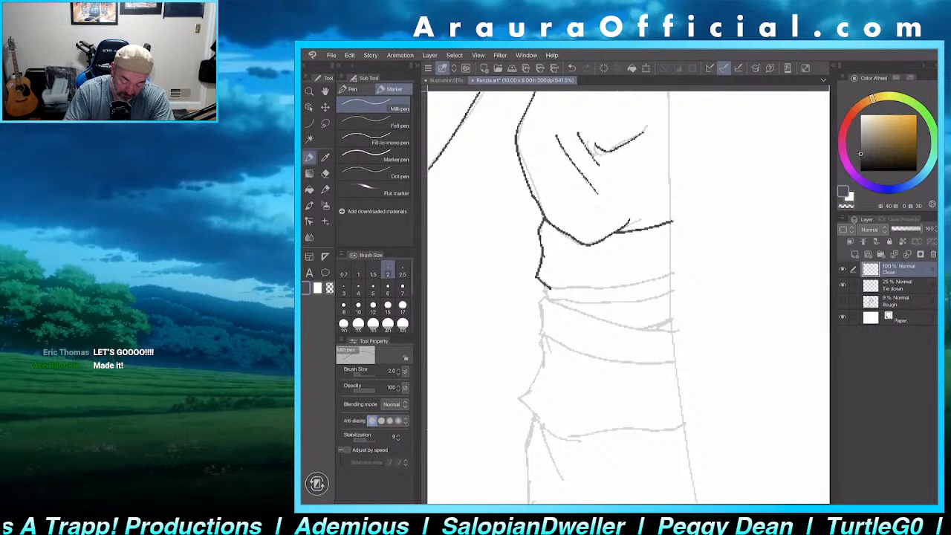
{"action": "scroll", "coordinate": [628, 297], "scroll_direction": "down", "scroll_amount": 2}
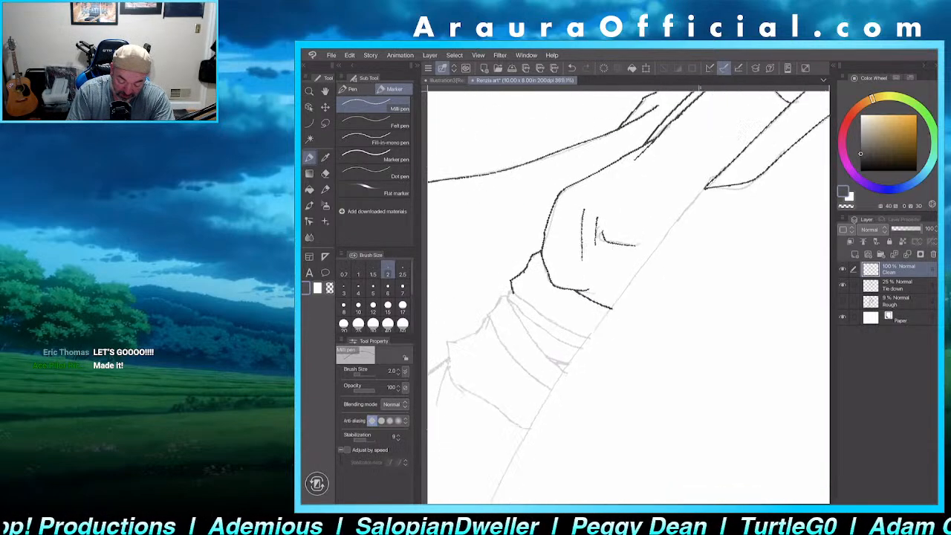
{"action": "scroll", "coordinate": [628, 298], "scroll_direction": "down", "scroll_amount": 1}
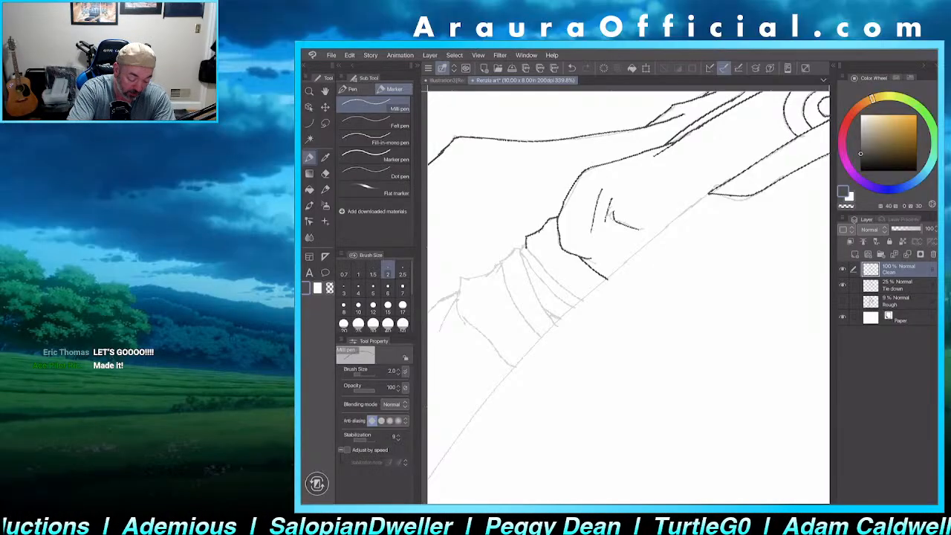
- Draw the robe's long front edge with the Curve tool, bending from the lapel's lower point down to the canvas's bottom edge
{"action": "key", "text": "u"}
{"action": "scroll", "coordinate": [629, 297], "scroll_direction": "down", "scroll_amount": 1}
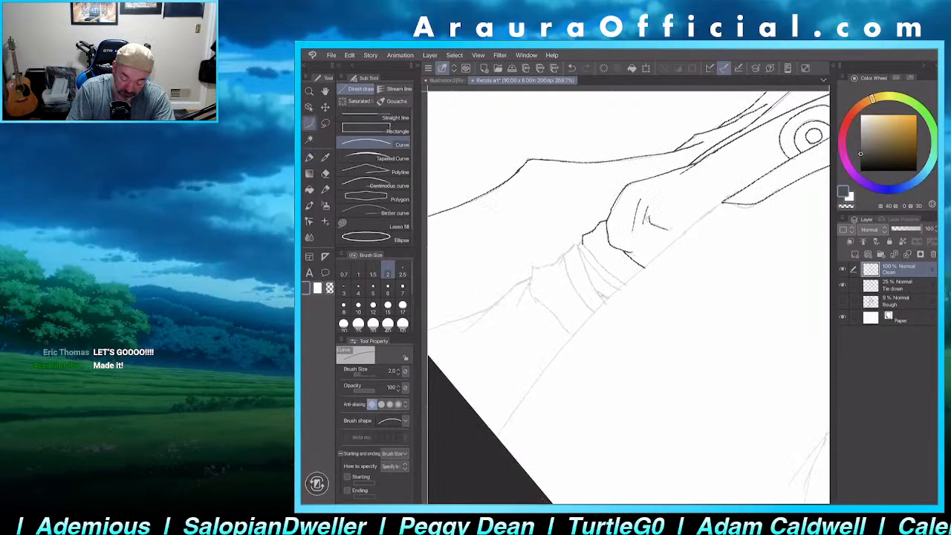
{"action": "mouse_move", "coordinate": [722, 202]}
{"action": "left_mouse_down"}
{"action": "mouse_move", "coordinate": [655, 258]}
{"action": "mouse_move", "coordinate": [499, 439]}
{"action": "left_mouse_up"}
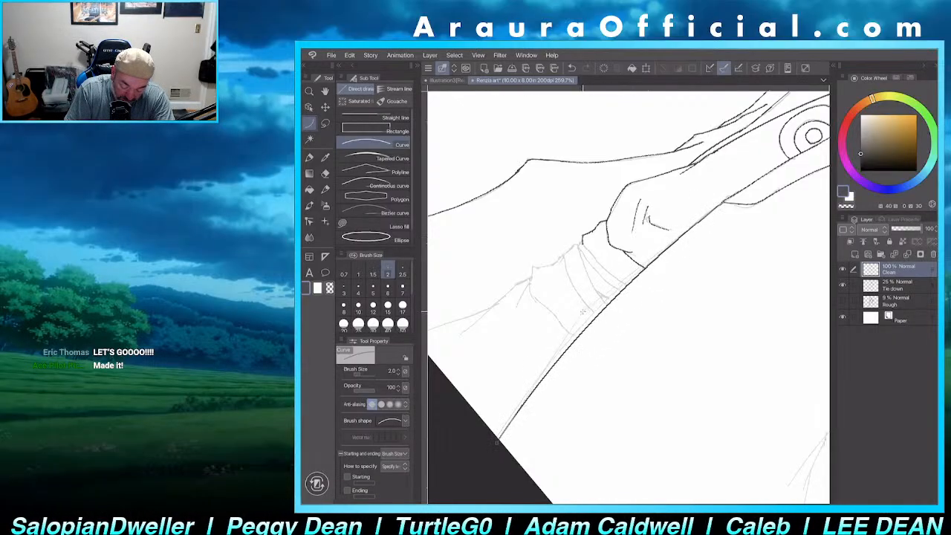
{"action": "left_click", "coordinate": [557, 336]}
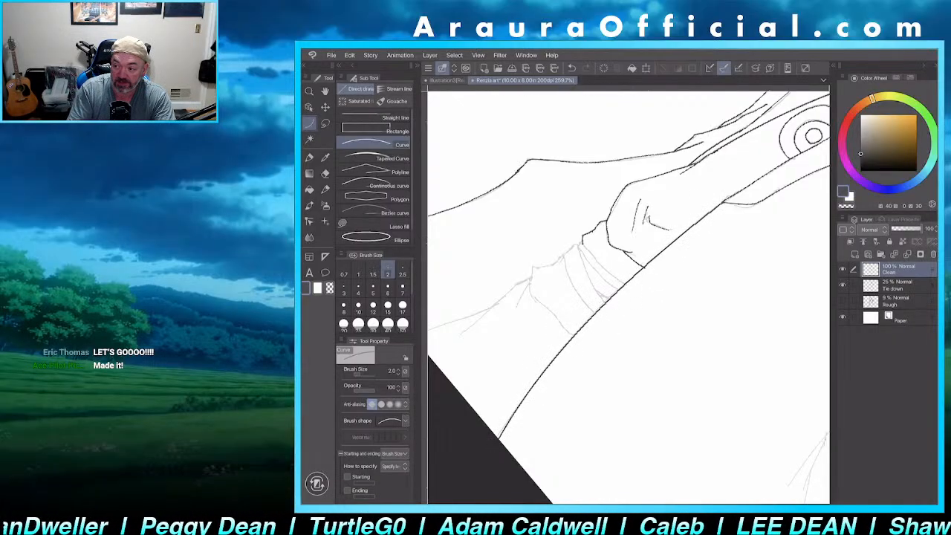
{"action": "scroll", "coordinate": [628, 297], "scroll_direction": "down", "scroll_amount": 2}
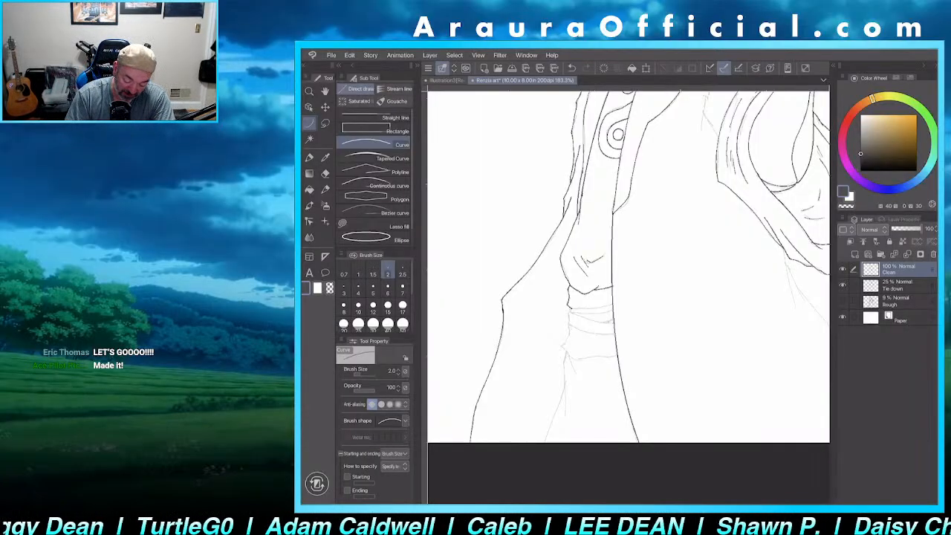
- Ink the jagged fur trim outline around the raised arm's sleeve with the Milli pen, from the fist down to its lowest tuft
{"action": "left_click_drag", "start_coordinate": [668, 232], "coordinate": [539, 467]}
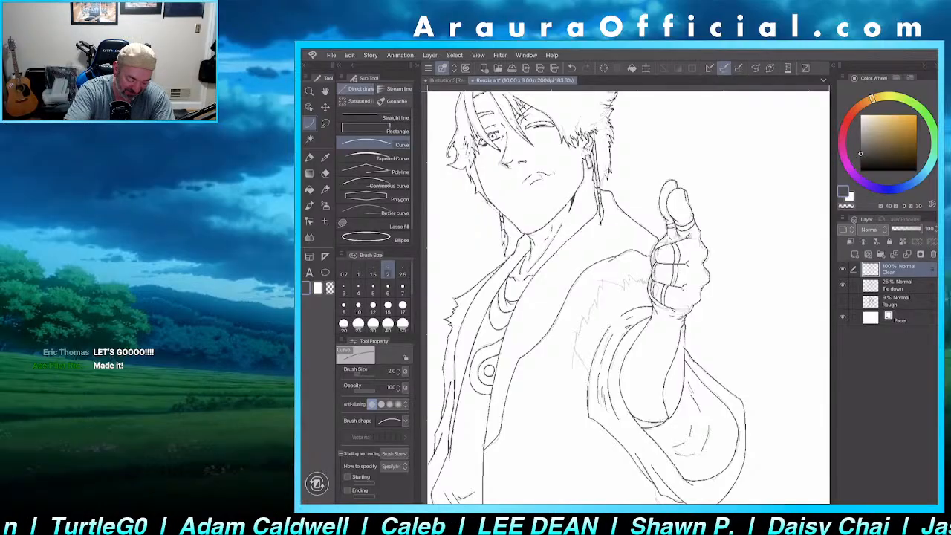
{"action": "key", "text": "p"}
{"action": "scroll", "coordinate": [628, 297], "scroll_direction": "up", "scroll_amount": 2}
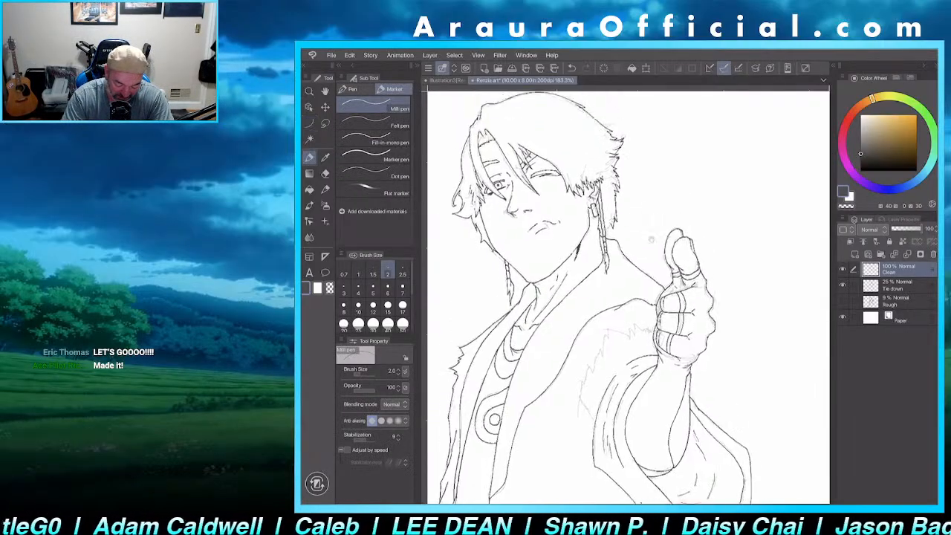
{"action": "scroll", "coordinate": [629, 297], "scroll_direction": "up", "scroll_amount": 4}
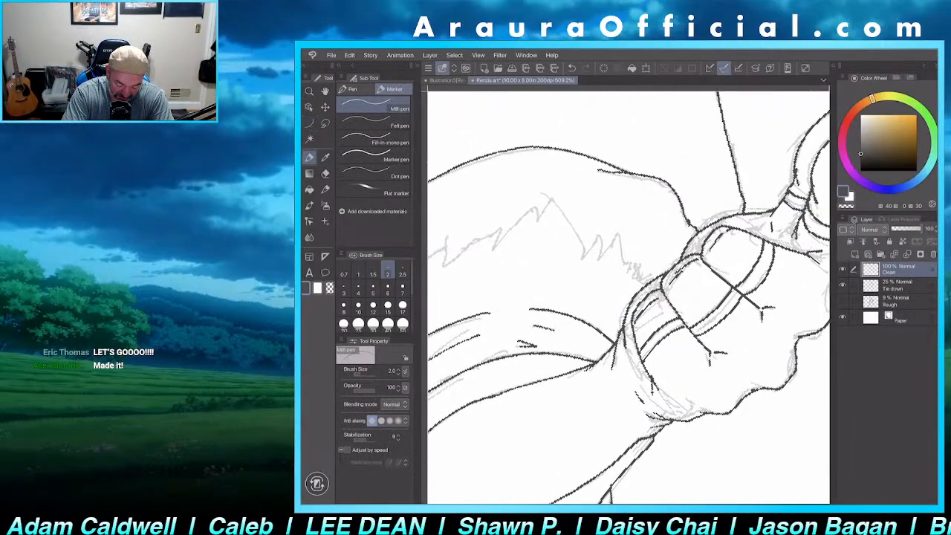
{"action": "mouse_move", "coordinate": [550, 197]}
{"action": "left_mouse_down"}
{"action": "mouse_move", "coordinate": [583, 256]}
{"action": "mouse_move", "coordinate": [602, 238]}
{"action": "mouse_move", "coordinate": [603, 261]}
{"action": "mouse_move", "coordinate": [617, 241]}
{"action": "mouse_move", "coordinate": [620, 271]}
{"action": "mouse_move", "coordinate": [646, 284]}
{"action": "left_mouse_up"}
{"action": "scroll", "coordinate": [629, 297], "scroll_direction": "up", "scroll_amount": 2}
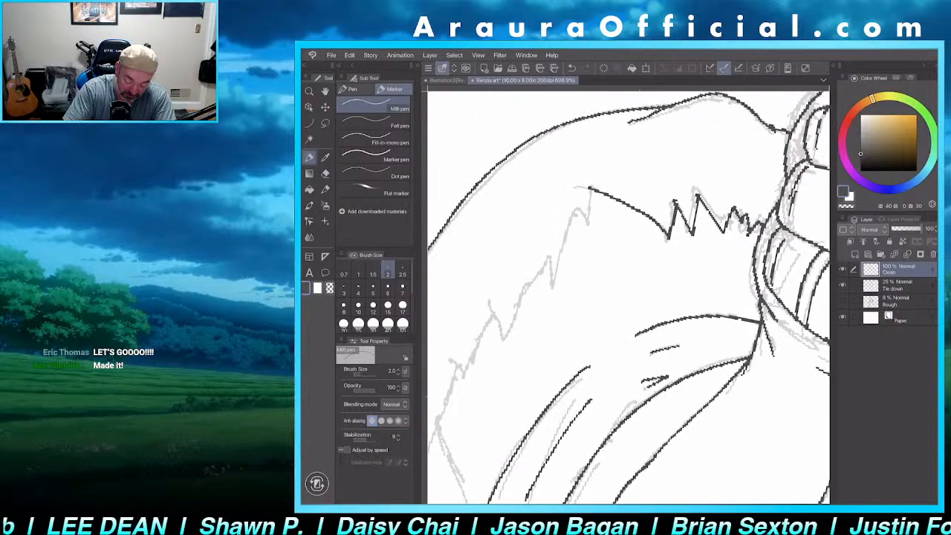
{"action": "left_click_drag", "start_coordinate": [589, 189], "coordinate": [552, 289]}
{"action": "mouse_move", "coordinate": [542, 245]}
{"action": "left_mouse_down"}
{"action": "mouse_move", "coordinate": [546, 270]}
{"action": "mouse_move", "coordinate": [499, 340]}
{"action": "mouse_move", "coordinate": [489, 298]}
{"action": "left_mouse_up"}
{"action": "mouse_move", "coordinate": [520, 334]}
{"action": "left_mouse_down"}
{"action": "mouse_move", "coordinate": [663, 220]}
{"action": "mouse_move", "coordinate": [626, 217]}
{"action": "mouse_move", "coordinate": [560, 380]}
{"action": "left_mouse_up"}
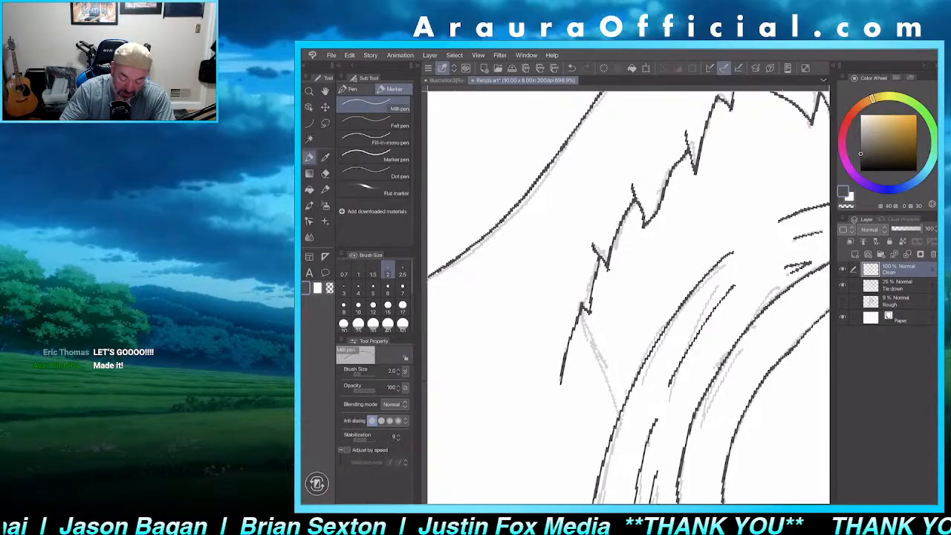
- Ink the short line joining the lowest fur tuft to the sleeve cuff's outer edge, redoing the stroke once
{"action": "scroll", "coordinate": [658, 260], "scroll_direction": "down", "scroll_amount": 5}
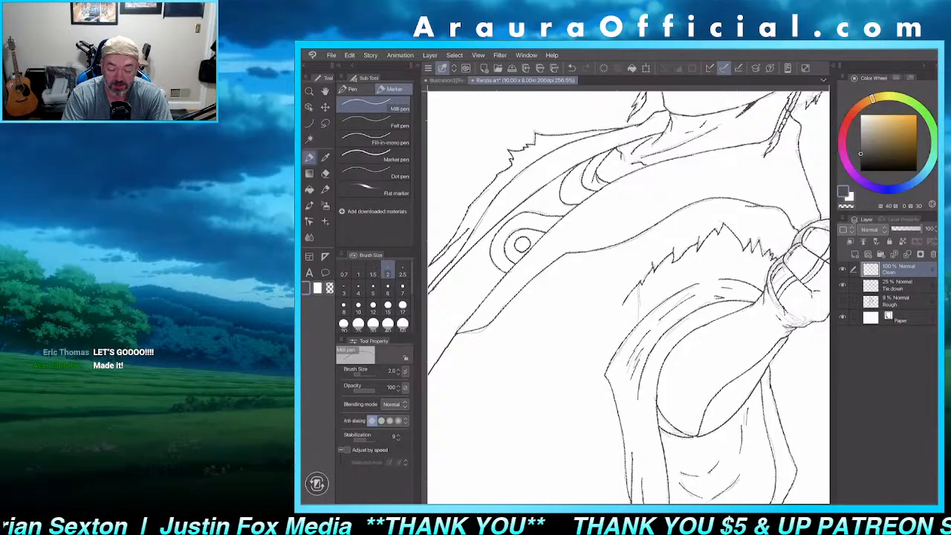
{"action": "scroll", "coordinate": [654, 177], "scroll_direction": "down", "scroll_amount": 2}
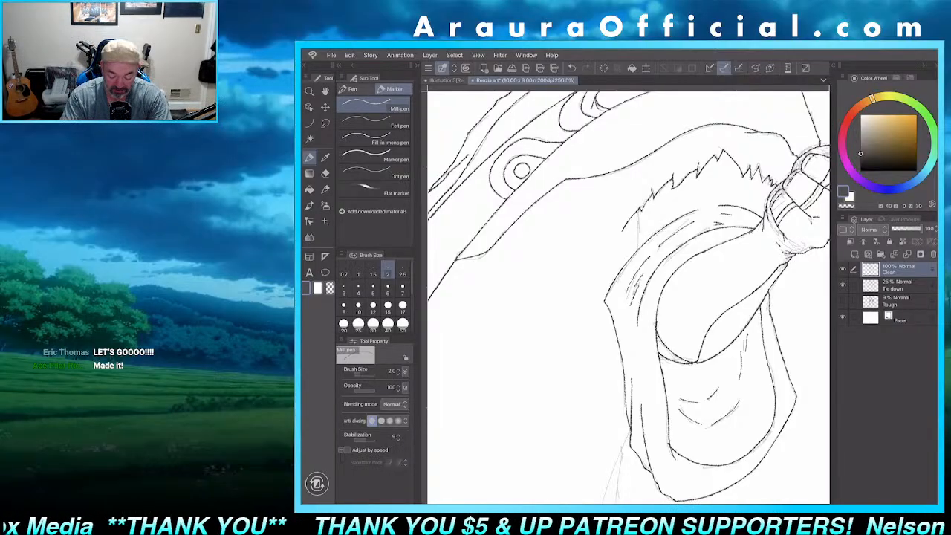
{"action": "scroll", "coordinate": [661, 226], "scroll_direction": "up", "scroll_amount": 5}
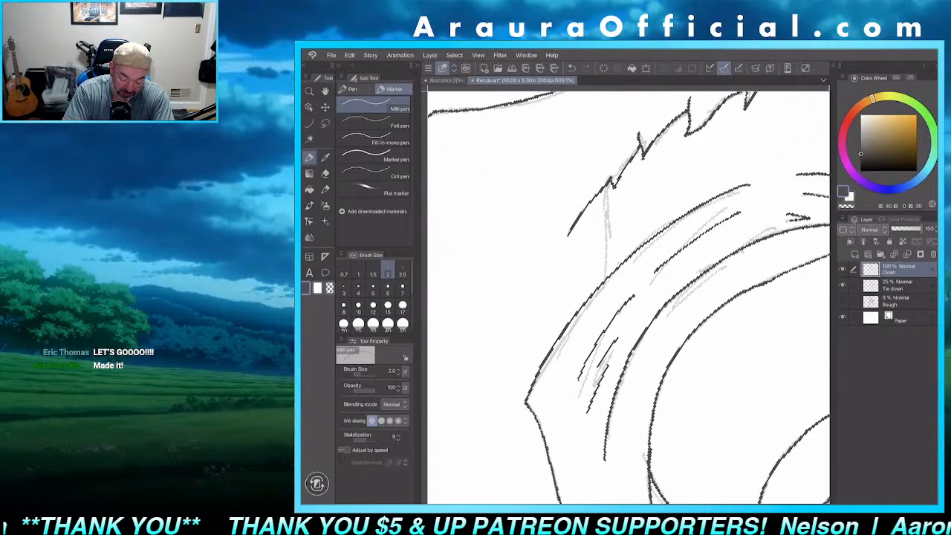
{"action": "left_click_drag", "start_coordinate": [604, 186], "coordinate": [604, 280]}
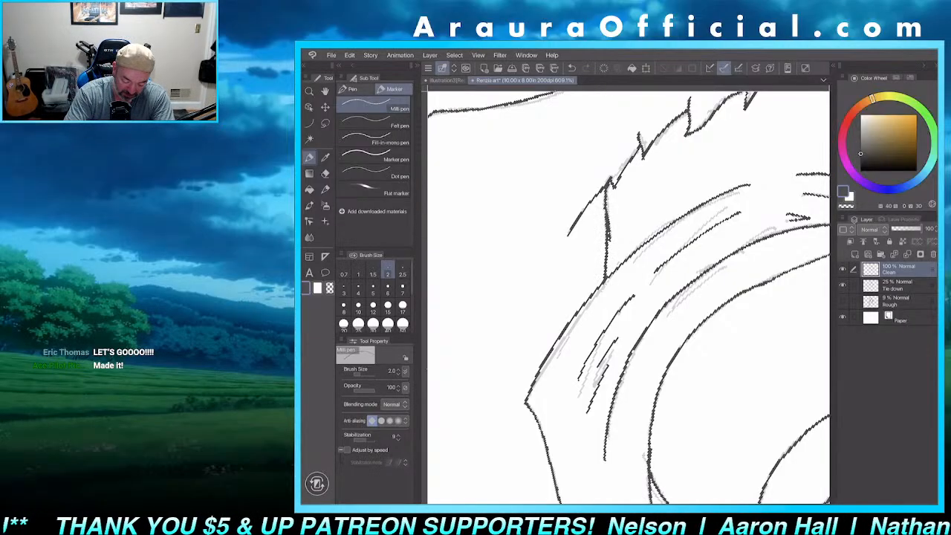
{"action": "key", "text": "ctrl+z"}
{"action": "left_click_drag", "start_coordinate": [606, 211], "coordinate": [605, 279]}
{"action": "scroll", "coordinate": [629, 297], "scroll_direction": "down", "scroll_amount": 10}
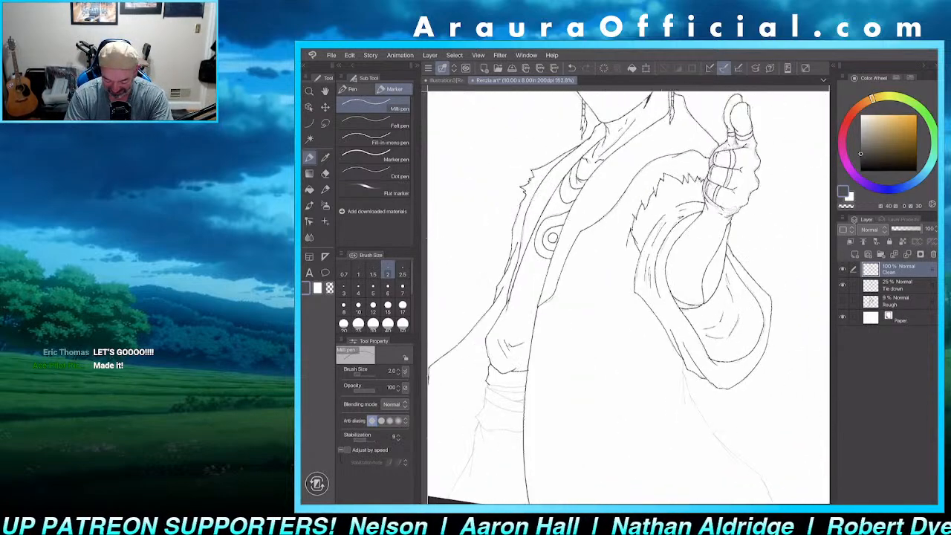
- Ink the two short fold lines branching down from the robe just beneath the raised arm's sleeve
{"action": "scroll", "coordinate": [698, 182], "scroll_direction": "up", "scroll_amount": 8}
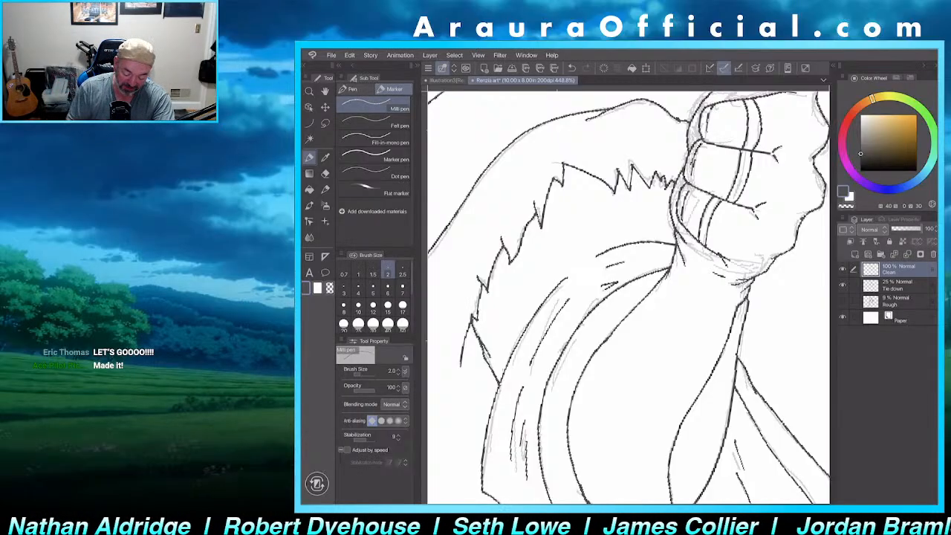
{"action": "scroll", "coordinate": [628, 297], "scroll_direction": "down", "scroll_amount": 5}
{"action": "scroll", "coordinate": [628, 297], "scroll_direction": "down", "scroll_amount": 2}
{"action": "scroll", "coordinate": [628, 297], "scroll_direction": "up", "scroll_amount": 4}
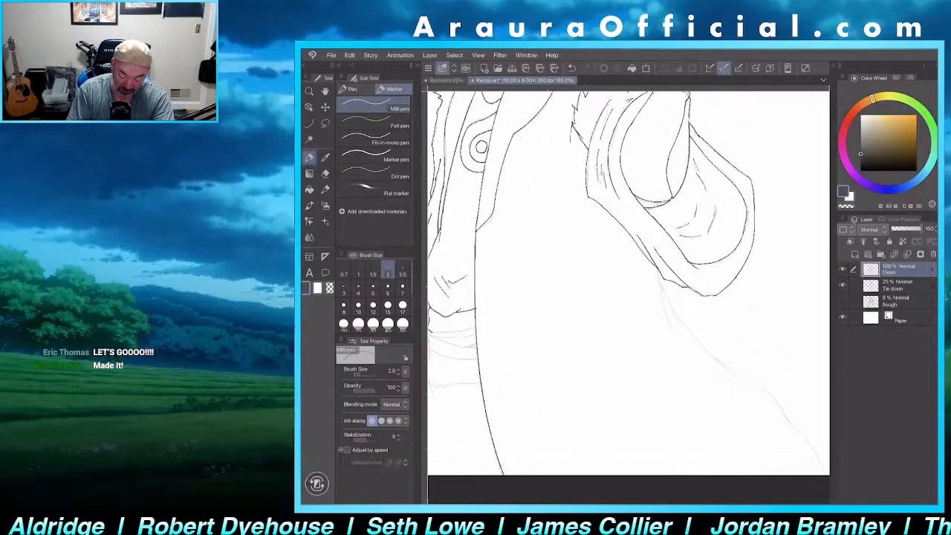
{"action": "scroll", "coordinate": [628, 297], "scroll_direction": "up", "scroll_amount": 3}
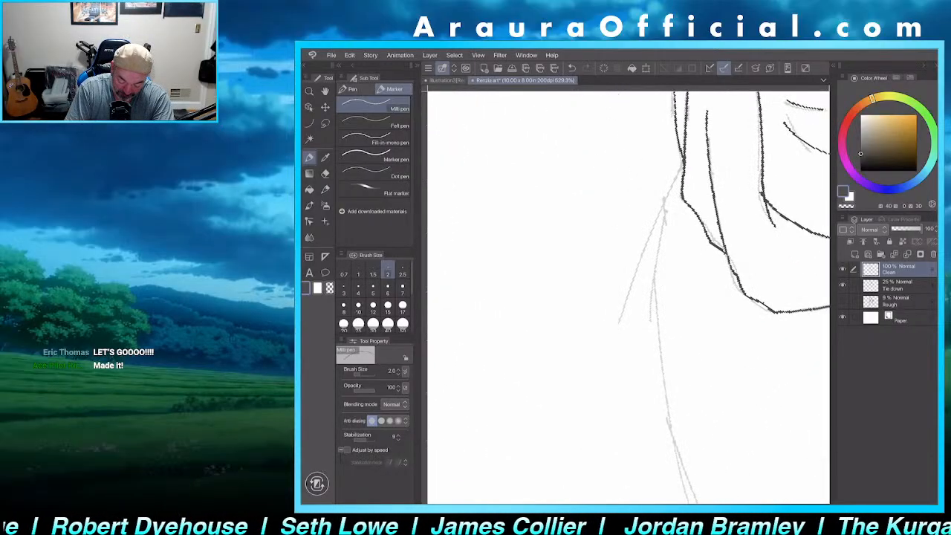
{"action": "left_click_drag", "start_coordinate": [682, 158], "coordinate": [621, 316]}
{"action": "left_click_drag", "start_coordinate": [667, 196], "coordinate": [643, 340]}
{"action": "mouse_move", "coordinate": [629, 297]}
{"action": "left_mouse_down"}
{"action": "mouse_move", "coordinate": [665, 259]}
{"action": "mouse_move", "coordinate": [633, 164]}
{"action": "left_mouse_up"}
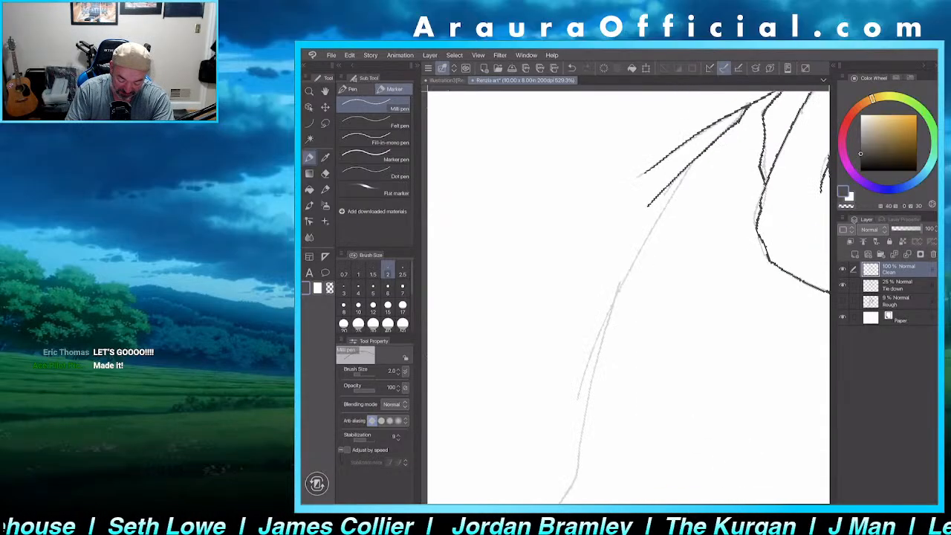
- Ink the robe's outer side edge with its small overlapping creases, from below the sleeve down to the canvas's bottom edge
{"action": "scroll", "coordinate": [628, 297], "scroll_direction": "down", "scroll_amount": 1}
{"action": "mouse_move", "coordinate": [696, 176]}
{"action": "left_mouse_down"}
{"action": "mouse_move", "coordinate": [615, 298]}
{"action": "mouse_move", "coordinate": [584, 369]}
{"action": "left_mouse_up"}
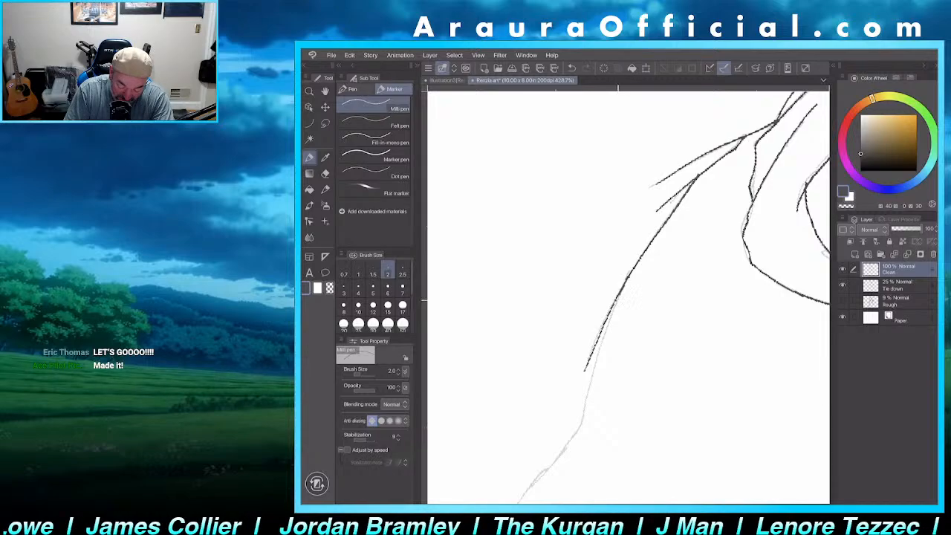
{"action": "mouse_move", "coordinate": [620, 292]}
{"action": "left_mouse_down"}
{"action": "mouse_move", "coordinate": [591, 362]}
{"action": "mouse_move", "coordinate": [570, 440]}
{"action": "mouse_move", "coordinate": [709, 251]}
{"action": "mouse_move", "coordinate": [639, 338]}
{"action": "left_mouse_up"}
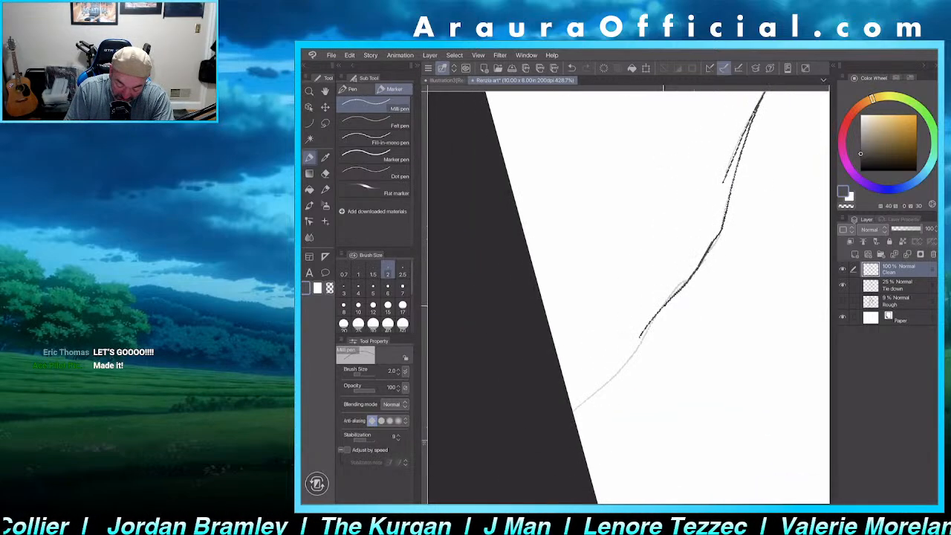
{"action": "mouse_move", "coordinate": [663, 305]}
{"action": "left_mouse_down"}
{"action": "mouse_move", "coordinate": [633, 358]}
{"action": "mouse_move", "coordinate": [572, 410]}
{"action": "left_mouse_up"}
{"action": "scroll", "coordinate": [628, 297], "scroll_direction": "down", "scroll_amount": 4}
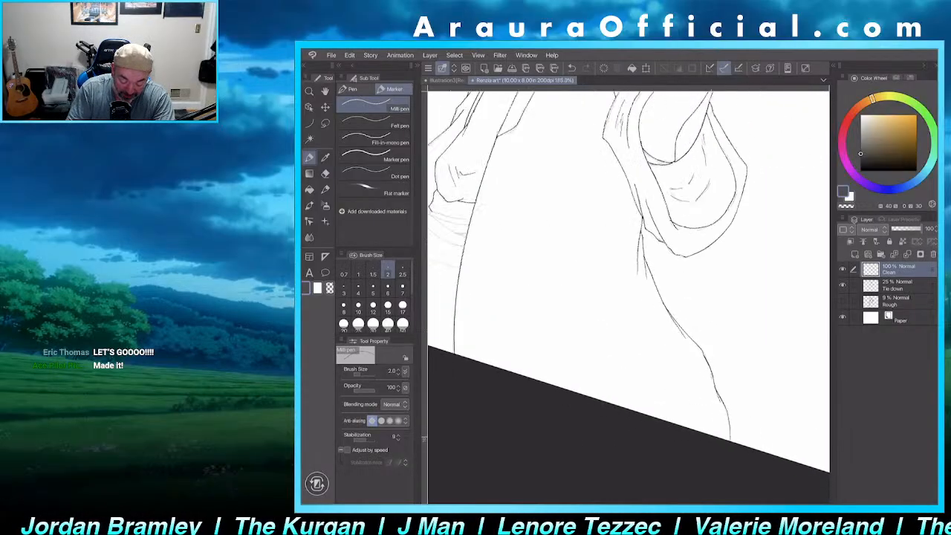
- Ink the curved fold lines across the upper waist sash, including the small forked crease and the adjoining outer contour
{"action": "scroll", "coordinate": [629, 297], "scroll_direction": "down", "scroll_amount": 2}
{"action": "scroll", "coordinate": [628, 297], "scroll_direction": "up", "scroll_amount": 6}
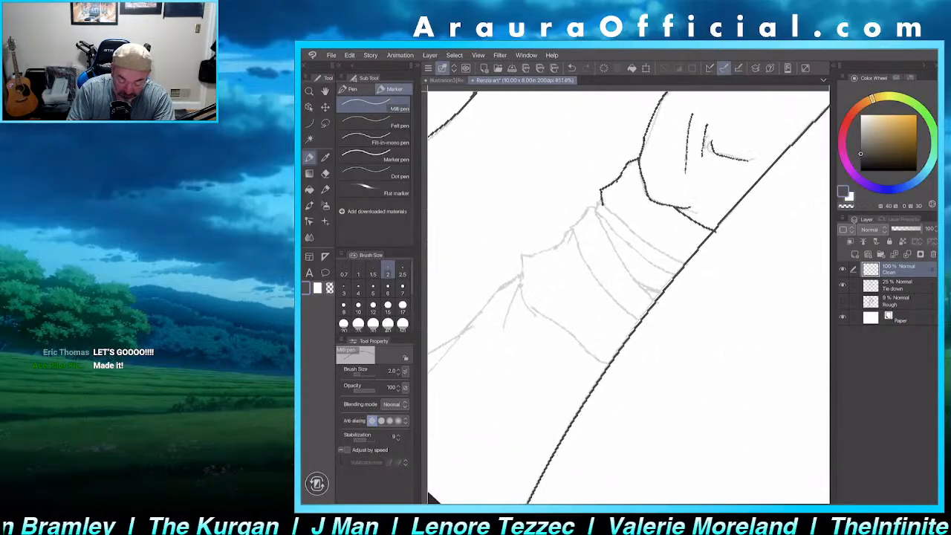
{"action": "scroll", "coordinate": [628, 297], "scroll_direction": "up", "scroll_amount": 3}
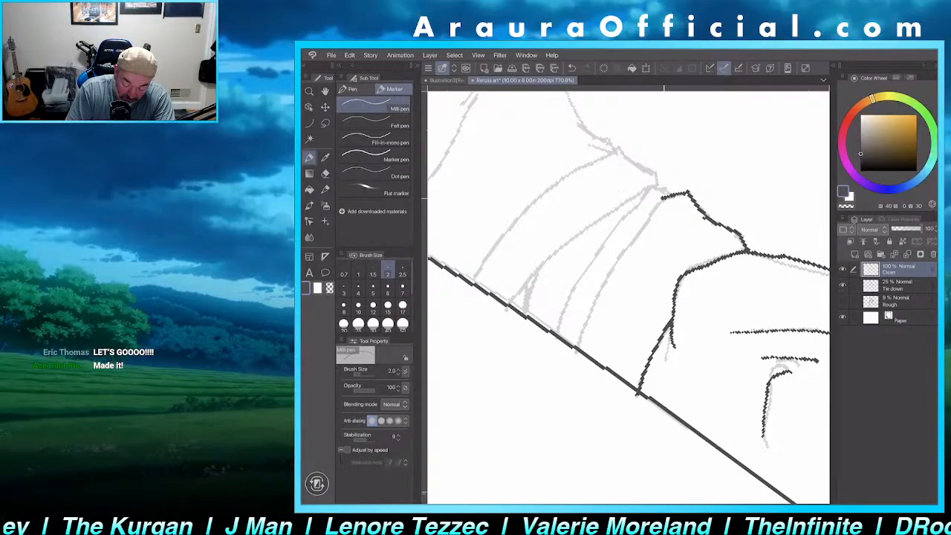
{"action": "left_click_drag", "start_coordinate": [664, 196], "coordinate": [577, 348]}
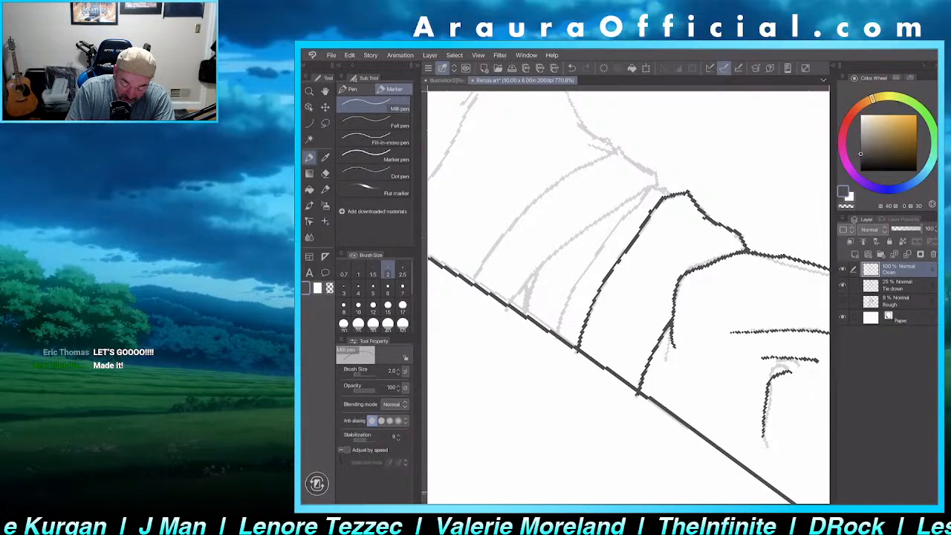
{"action": "mouse_move", "coordinate": [669, 193]}
{"action": "left_mouse_down"}
{"action": "mouse_move", "coordinate": [655, 187]}
{"action": "mouse_move", "coordinate": [587, 266]}
{"action": "mouse_move", "coordinate": [557, 330]}
{"action": "left_mouse_up"}
{"action": "scroll", "coordinate": [628, 297], "scroll_direction": "up", "scroll_amount": 2}
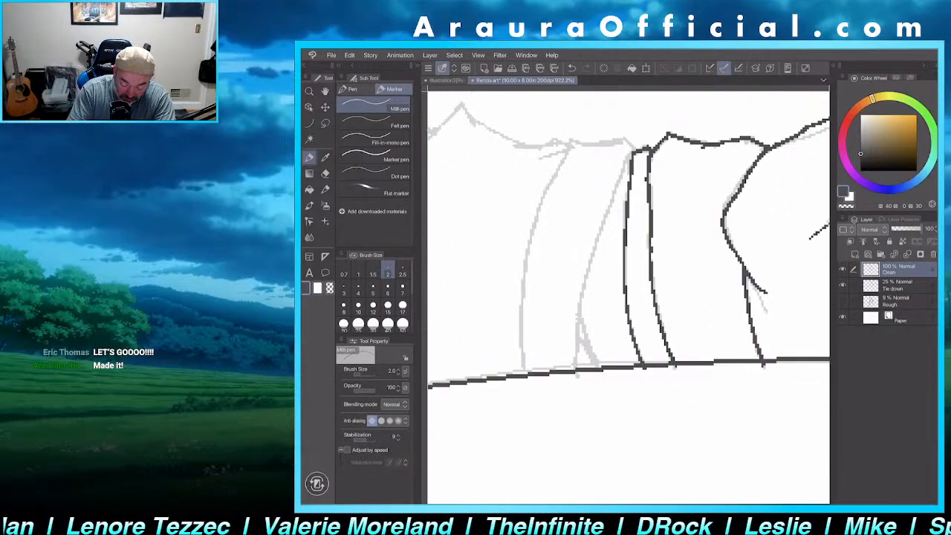
{"action": "mouse_move", "coordinate": [631, 153]}
{"action": "left_mouse_down"}
{"action": "mouse_move", "coordinate": [585, 272]}
{"action": "mouse_move", "coordinate": [570, 370]}
{"action": "left_mouse_up"}
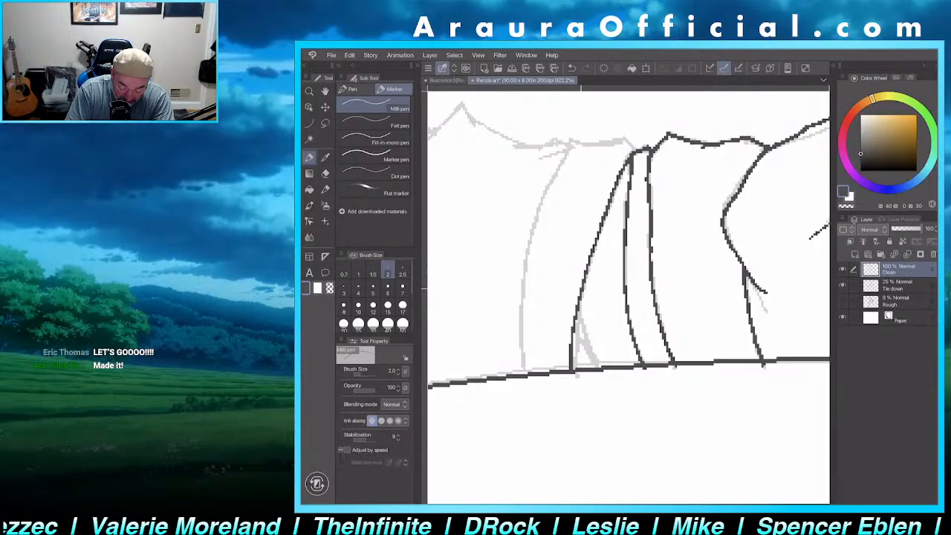
{"action": "left_click_drag", "start_coordinate": [580, 296], "coordinate": [592, 366]}
{"action": "mouse_move", "coordinate": [633, 152]}
{"action": "left_mouse_down"}
{"action": "mouse_move", "coordinate": [626, 140]}
{"action": "mouse_move", "coordinate": [578, 141]}
{"action": "mouse_move", "coordinate": [539, 205]}
{"action": "mouse_move", "coordinate": [520, 307]}
{"action": "mouse_move", "coordinate": [523, 372]}
{"action": "left_mouse_up"}
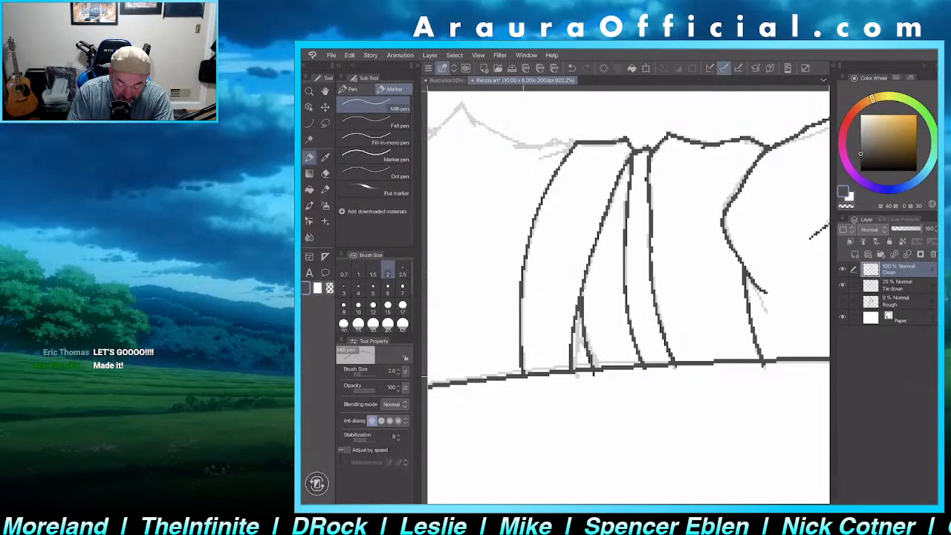
- Ink the sash's pointed outer contour and its wavy lower edge across to the robe's front edge
{"action": "scroll", "coordinate": [628, 297], "scroll_direction": "down", "scroll_amount": 3}
{"action": "scroll", "coordinate": [629, 297], "scroll_direction": "up", "scroll_amount": 2}
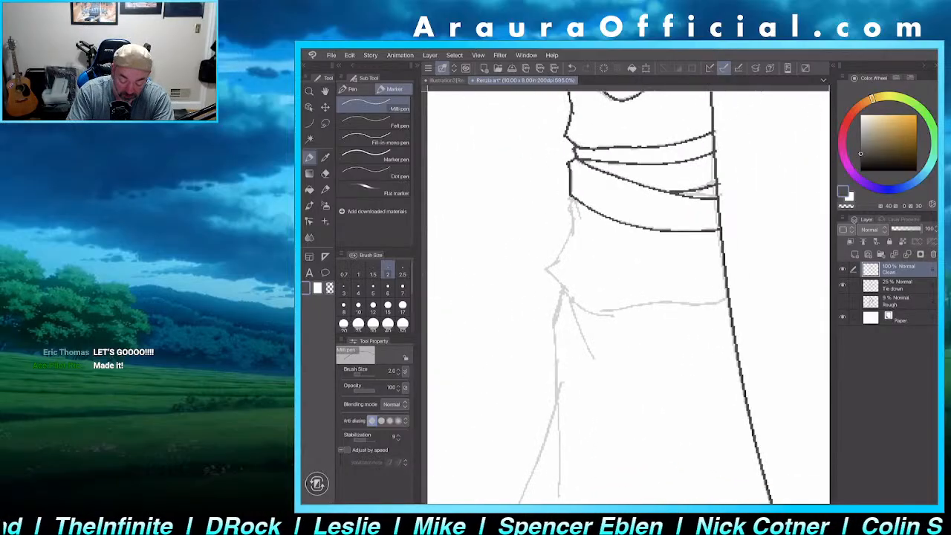
{"action": "mouse_move", "coordinate": [570, 197]}
{"action": "left_mouse_down"}
{"action": "mouse_move", "coordinate": [572, 239]}
{"action": "mouse_move", "coordinate": [544, 269]}
{"action": "mouse_move", "coordinate": [575, 301]}
{"action": "mouse_move", "coordinate": [644, 309]}
{"action": "mouse_move", "coordinate": [726, 301]}
{"action": "left_mouse_up"}
- Ink the lower garment's lines below the sash: the short inner fold, the side edge, and the outer edge running to the canvas's bottom
{"action": "scroll", "coordinate": [628, 297], "scroll_direction": "up", "scroll_amount": 1}
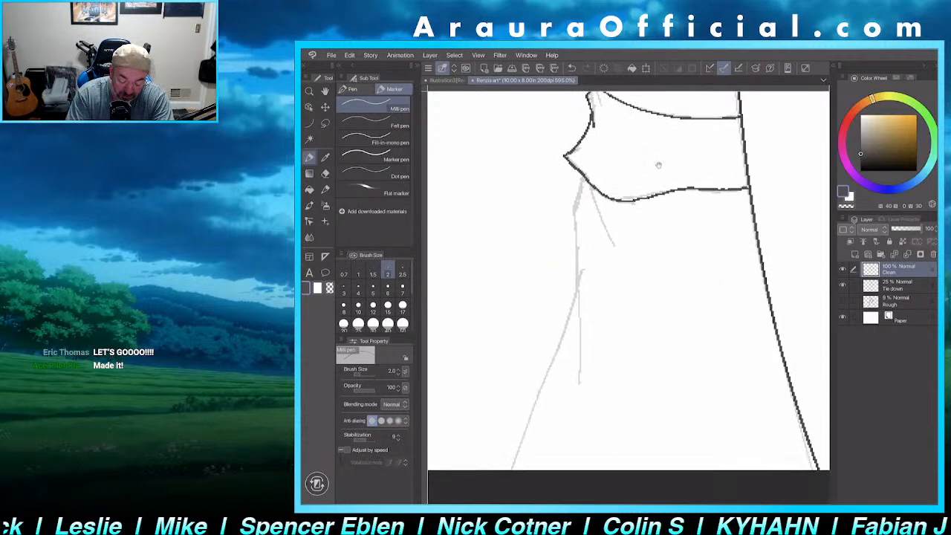
{"action": "left_click_drag", "start_coordinate": [632, 123], "coordinate": [630, 191]}
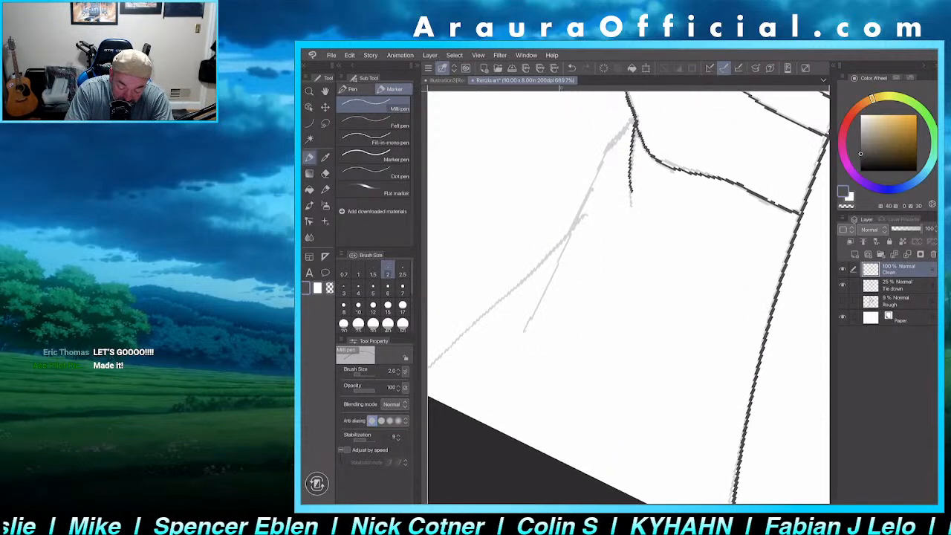
{"action": "mouse_move", "coordinate": [631, 115]}
{"action": "left_mouse_down"}
{"action": "mouse_move", "coordinate": [600, 157]}
{"action": "mouse_move", "coordinate": [532, 328]}
{"action": "left_mouse_up"}
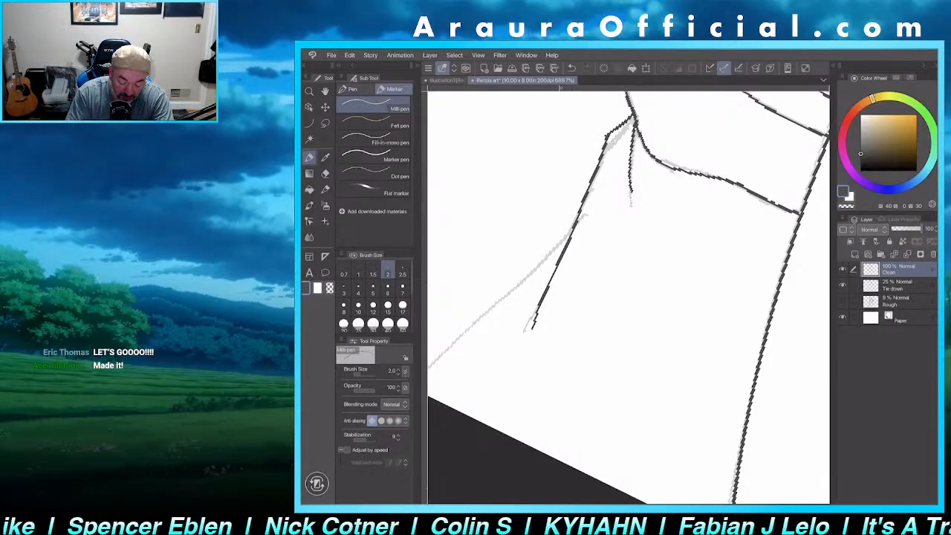
{"action": "scroll", "coordinate": [629, 297], "scroll_direction": "down", "scroll_amount": 2}
{"action": "scroll", "coordinate": [628, 223], "scroll_direction": "up", "scroll_amount": 1}
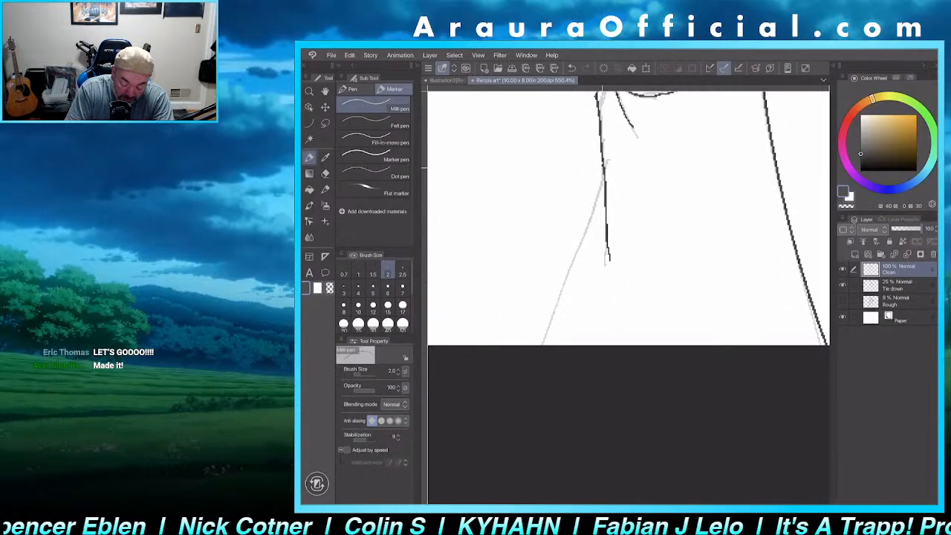
{"action": "left_click_drag", "start_coordinate": [603, 167], "coordinate": [535, 344]}
{"action": "scroll", "coordinate": [629, 223], "scroll_direction": "down", "scroll_amount": 5}
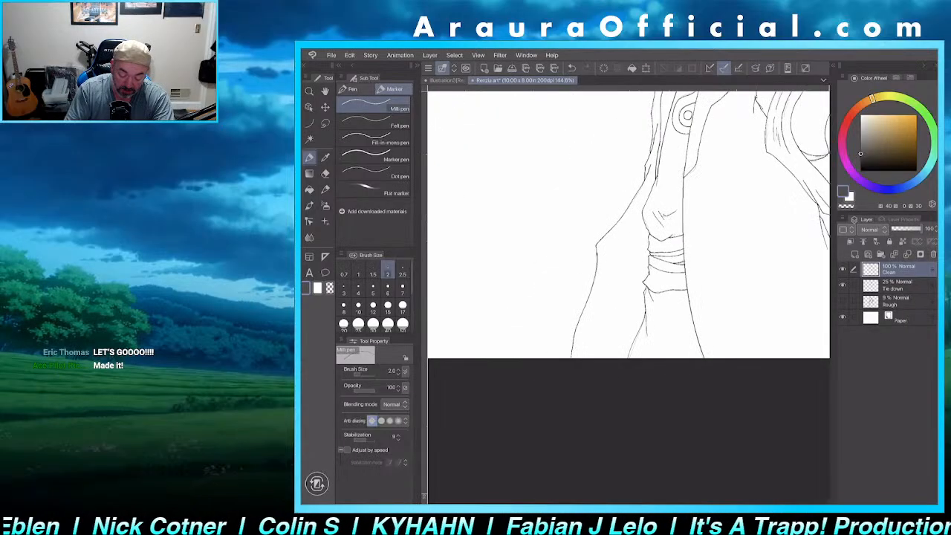
{"action": "scroll", "coordinate": [629, 222], "scroll_direction": "down", "scroll_amount": 3}
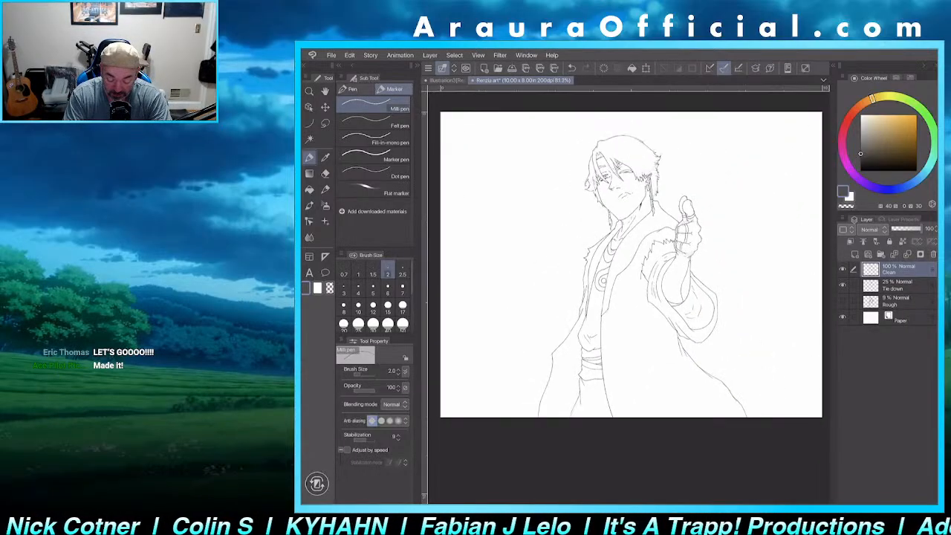
- Ink the missing jagged hair tips behind the ear braid, closing the gap between the back hair and the shoulder
{"action": "scroll", "coordinate": [628, 223], "scroll_direction": "up", "scroll_amount": 9}
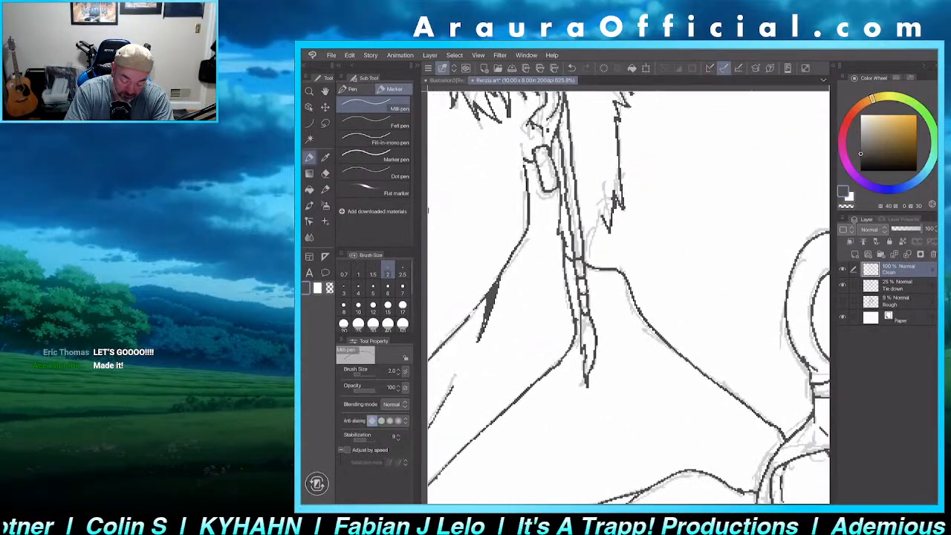
{"action": "left_click_drag", "start_coordinate": [586, 260], "coordinate": [600, 203]}
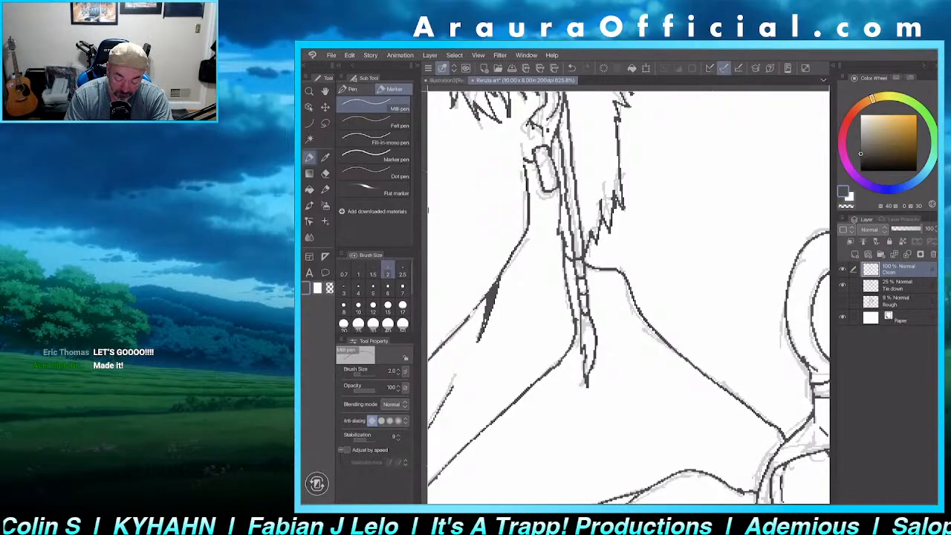
{"action": "scroll", "coordinate": [629, 297], "scroll_direction": "down", "scroll_amount": 4}
{"action": "scroll", "coordinate": [684, 194], "scroll_direction": "down", "scroll_amount": 5}
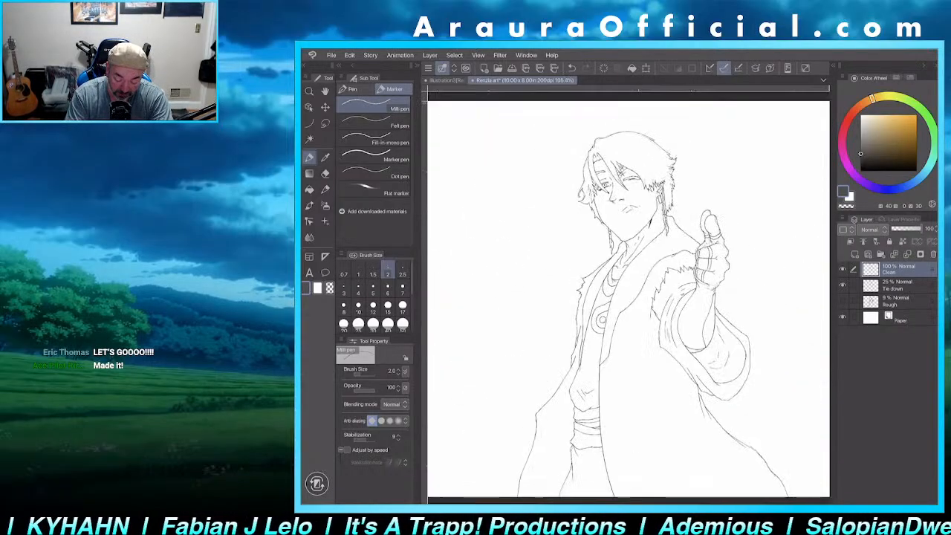
- Add a new layer above Clean and ink the hair's inner strand lines at the parting, across the bangs and near the side tips
{"action": "scroll", "coordinate": [701, 153], "scroll_direction": "up", "scroll_amount": 3}
{"action": "scroll", "coordinate": [628, 297], "scroll_direction": "up", "scroll_amount": 3}
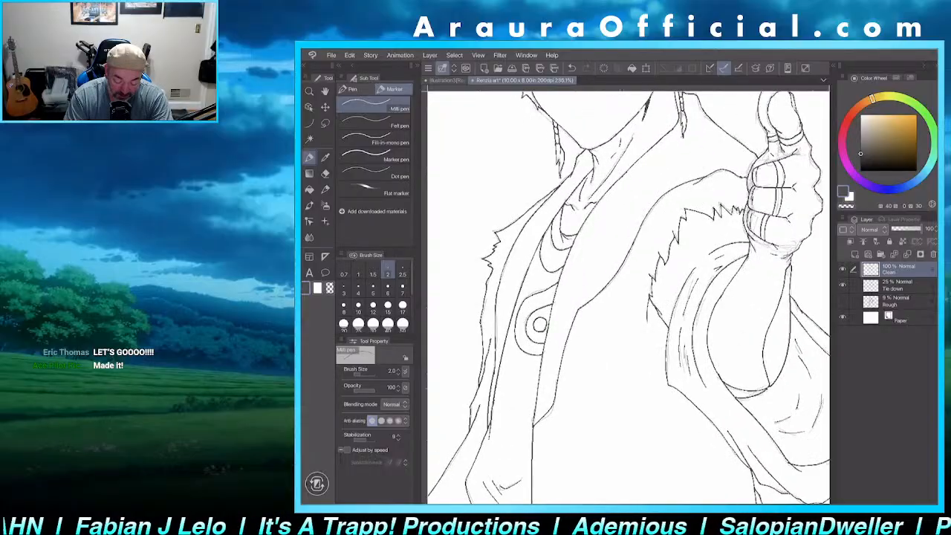
{"action": "scroll", "coordinate": [628, 297], "scroll_direction": "down", "scroll_amount": 3}
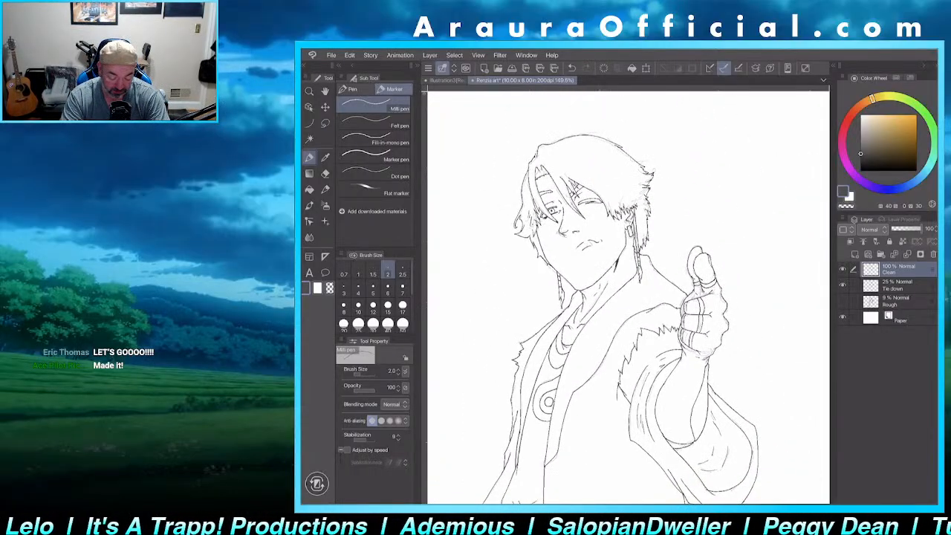
{"action": "scroll", "coordinate": [579, 223], "scroll_direction": "up", "scroll_amount": 4}
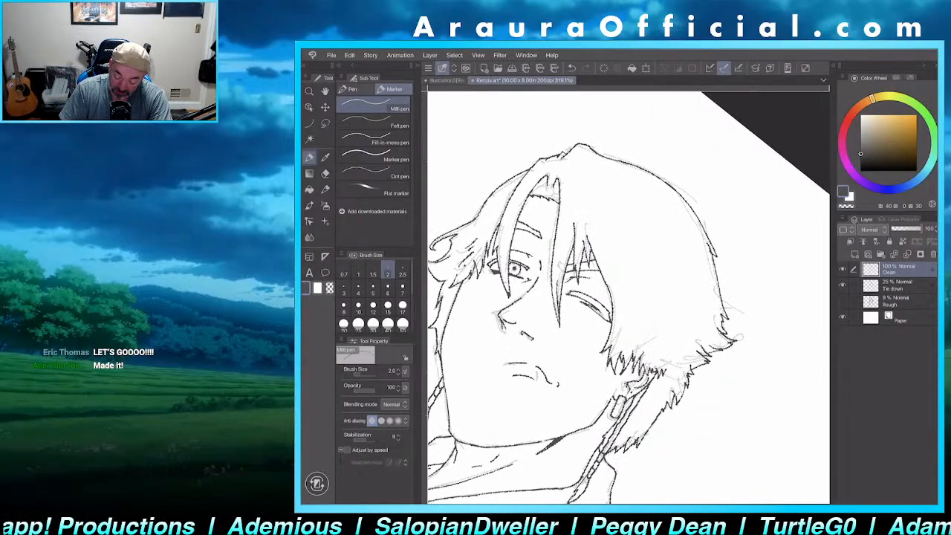
{"action": "key", "text": "ctrl+shift+n"}
{"action": "scroll", "coordinate": [628, 297], "scroll_direction": "down", "scroll_amount": 1}
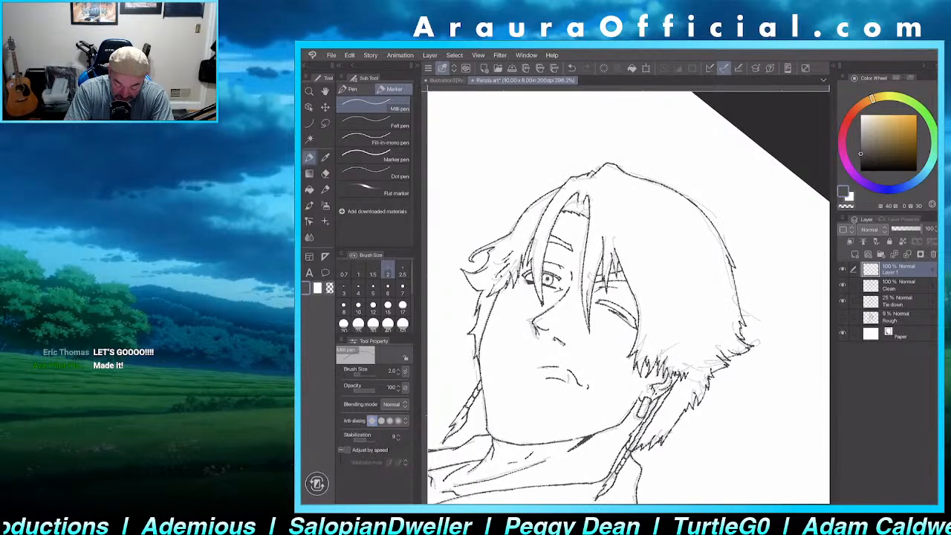
{"action": "mouse_move", "coordinate": [599, 188]}
{"action": "left_mouse_down"}
{"action": "mouse_move", "coordinate": [631, 272]}
{"action": "mouse_move", "coordinate": [684, 335]}
{"action": "left_mouse_up"}
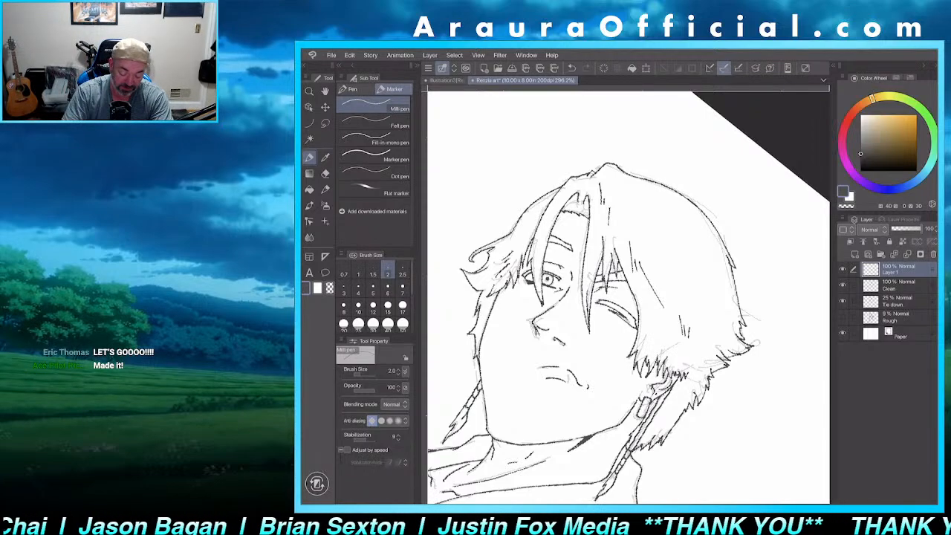
- Ink short shading strokes over the forehead band in the gap between the parted bangs
{"action": "scroll", "coordinate": [550, 196], "scroll_direction": "up", "scroll_amount": 5}
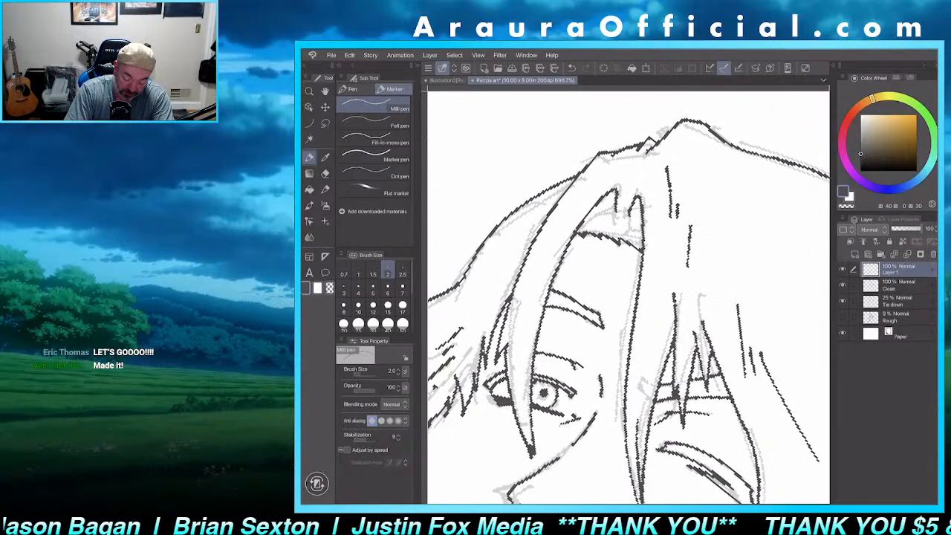
{"action": "left_click_drag", "start_coordinate": [591, 222], "coordinate": [589, 228]}
{"action": "mouse_move", "coordinate": [599, 211]}
{"action": "left_mouse_down"}
{"action": "mouse_move", "coordinate": [593, 228]}
{"action": "mouse_move", "coordinate": [629, 237]}
{"action": "left_mouse_up"}
{"action": "left_click_drag", "start_coordinate": [636, 215], "coordinate": [634, 233]}
{"action": "scroll", "coordinate": [628, 297], "scroll_direction": "down", "scroll_amount": 3}
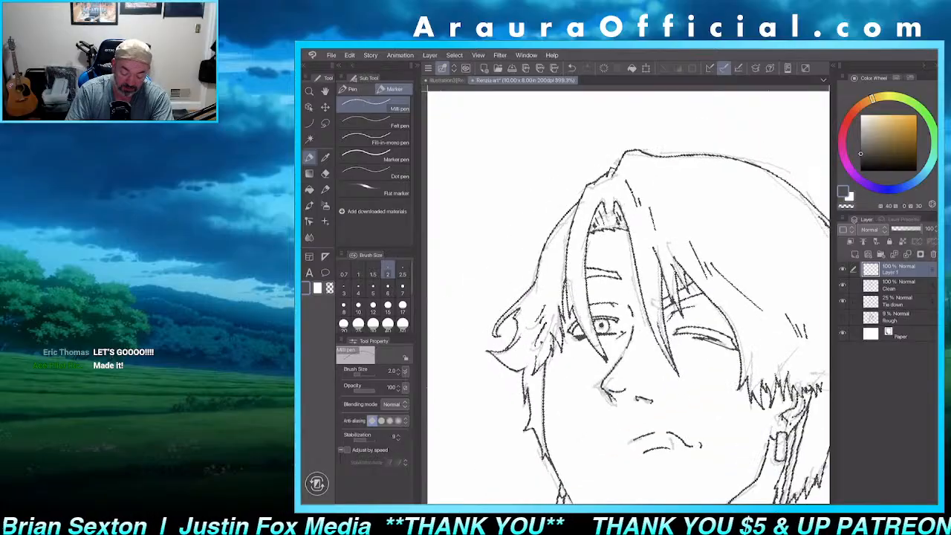
- Ink short and long curved fold lines on the robe's front, beneath the fur trim beside the raised arm's sleeve
{"action": "left_click_drag", "start_coordinate": [668, 371], "coordinate": [517, 256]}
{"action": "scroll", "coordinate": [628, 297], "scroll_direction": "down", "scroll_amount": 3}
{"action": "scroll", "coordinate": [761, 230], "scroll_direction": "up", "scroll_amount": 2}
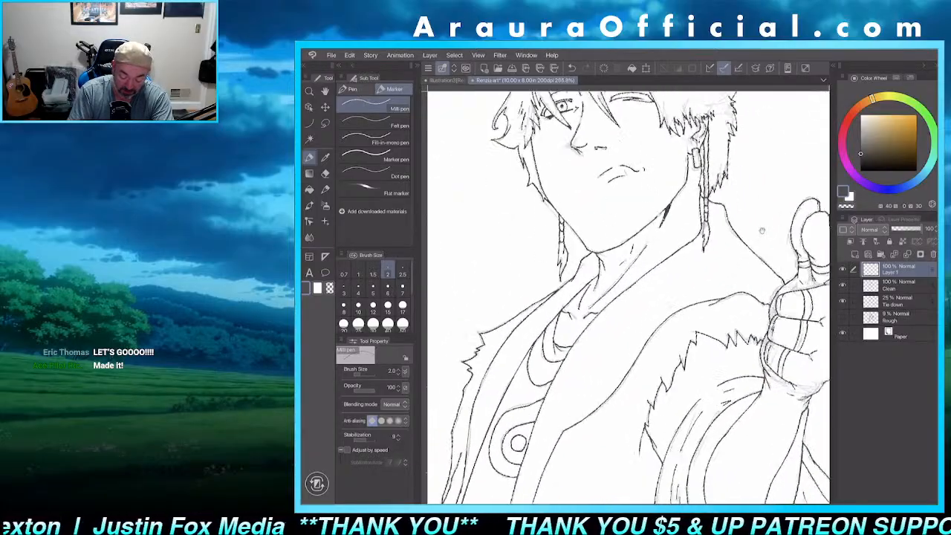
{"action": "scroll", "coordinate": [761, 230], "scroll_direction": "up", "scroll_amount": 3}
{"action": "scroll", "coordinate": [761, 230], "scroll_direction": "down", "scroll_amount": 4}
{"action": "mouse_move", "coordinate": [762, 266]}
{"action": "left_mouse_down"}
{"action": "mouse_move", "coordinate": [734, 251]}
{"action": "mouse_move", "coordinate": [735, 124]}
{"action": "left_mouse_up"}
{"action": "scroll", "coordinate": [734, 124], "scroll_direction": "up", "scroll_amount": 1}
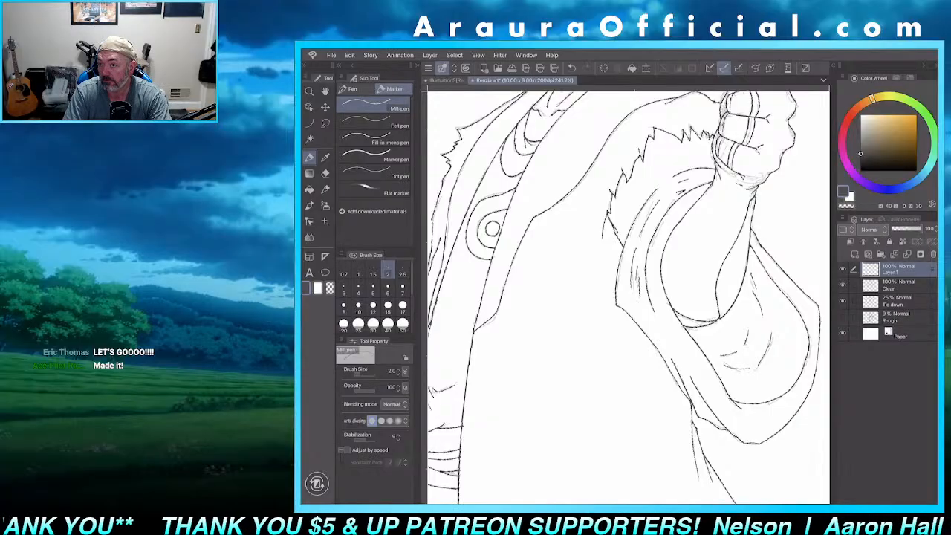
{"action": "mouse_move", "coordinate": [588, 253]}
{"action": "left_mouse_down"}
{"action": "mouse_move", "coordinate": [607, 357]}
{"action": "mouse_move", "coordinate": [639, 414]}
{"action": "left_mouse_up"}
{"action": "scroll", "coordinate": [628, 298], "scroll_direction": "down", "scroll_amount": 6}
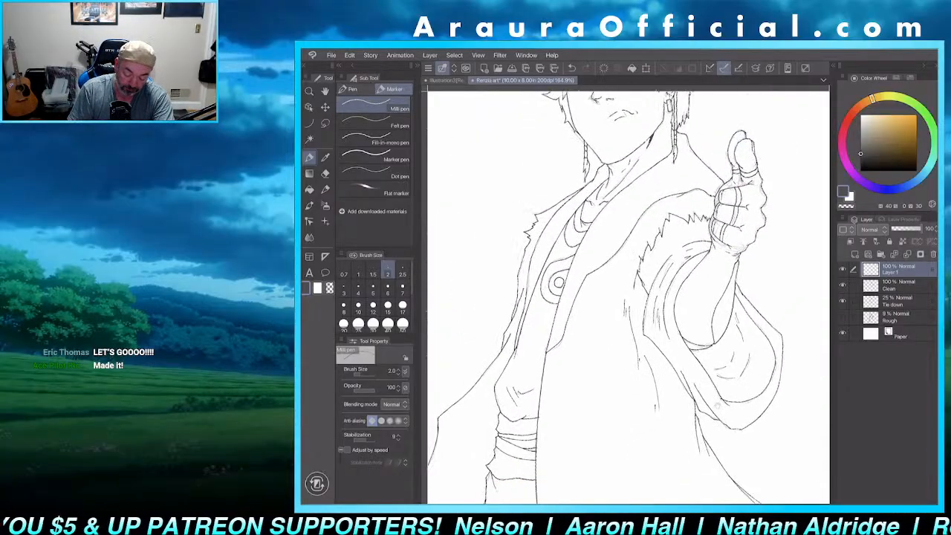
- Ink fold lines on the robe's outer panel beside the sash and on the lower garment beneath it
{"action": "scroll", "coordinate": [628, 297], "scroll_direction": "up", "scroll_amount": 5}
{"action": "left_click_drag", "start_coordinate": [627, 297], "coordinate": [678, 204]}
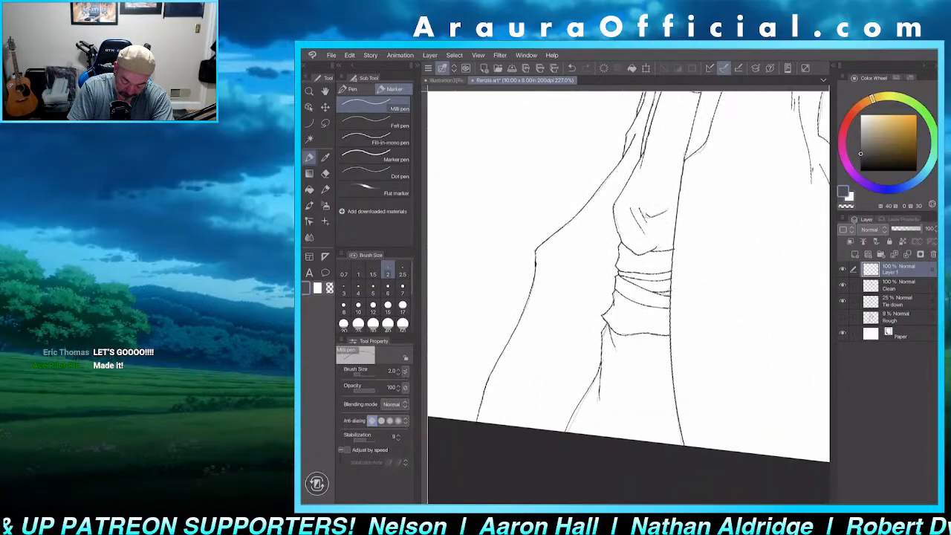
{"action": "left_click_drag", "start_coordinate": [604, 232], "coordinate": [589, 264]}
{"action": "left_click_drag", "start_coordinate": [600, 249], "coordinate": [550, 372]}
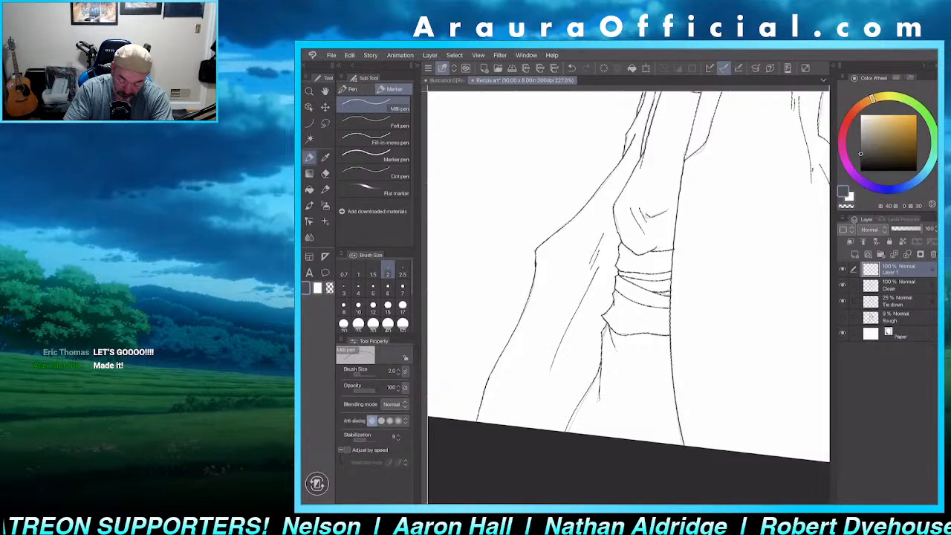
{"action": "left_click_drag", "start_coordinate": [611, 369], "coordinate": [638, 421]}
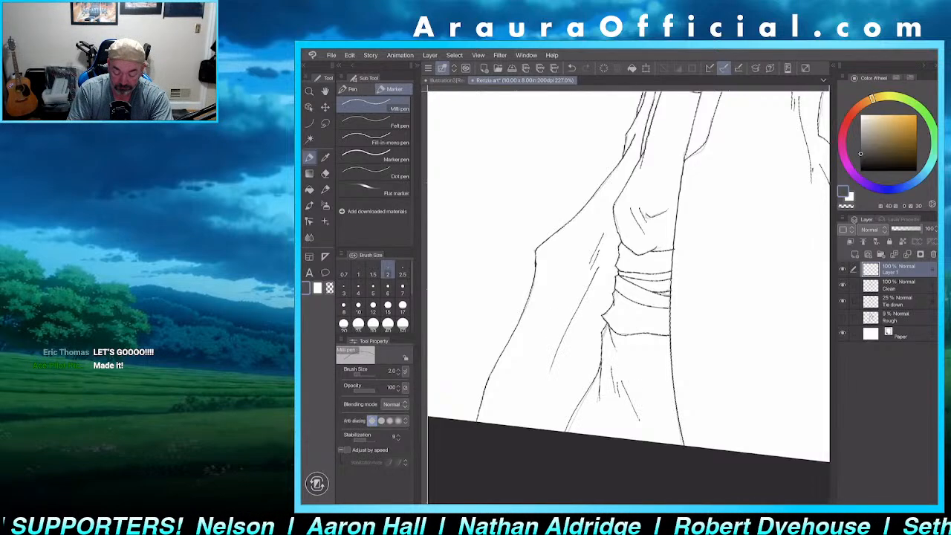
{"action": "scroll", "coordinate": [628, 297], "scroll_direction": "down", "scroll_amount": 5}
{"action": "mouse_move", "coordinate": [627, 297]}
{"action": "left_mouse_down"}
{"action": "mouse_move", "coordinate": [562, 322]}
{"action": "mouse_move", "coordinate": [609, 315]}
{"action": "mouse_move", "coordinate": [619, 324]}
{"action": "left_mouse_up"}
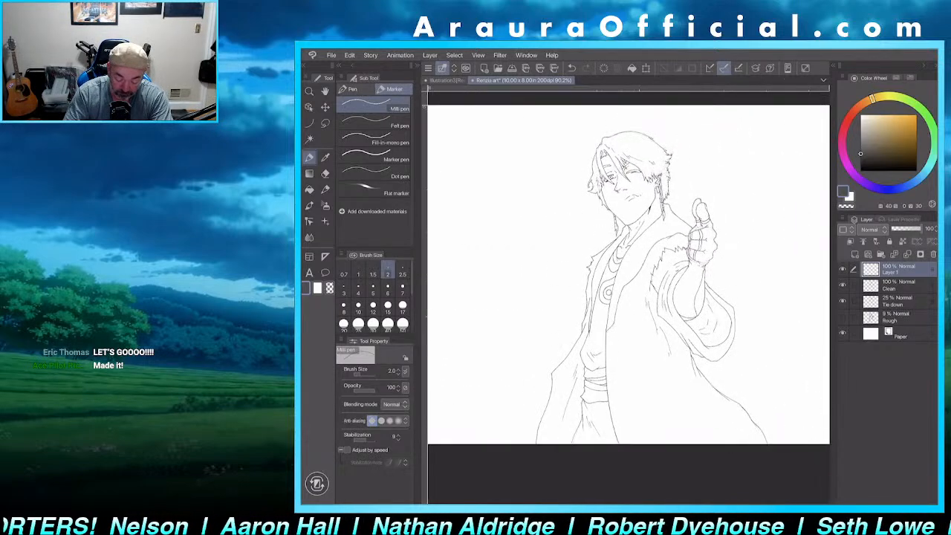
- Hide the Tie down layer and make Clean the editing layer, with Auto select referring to the editing layer only
{"action": "scroll", "coordinate": [653, 171], "scroll_direction": "up", "scroll_amount": 5}
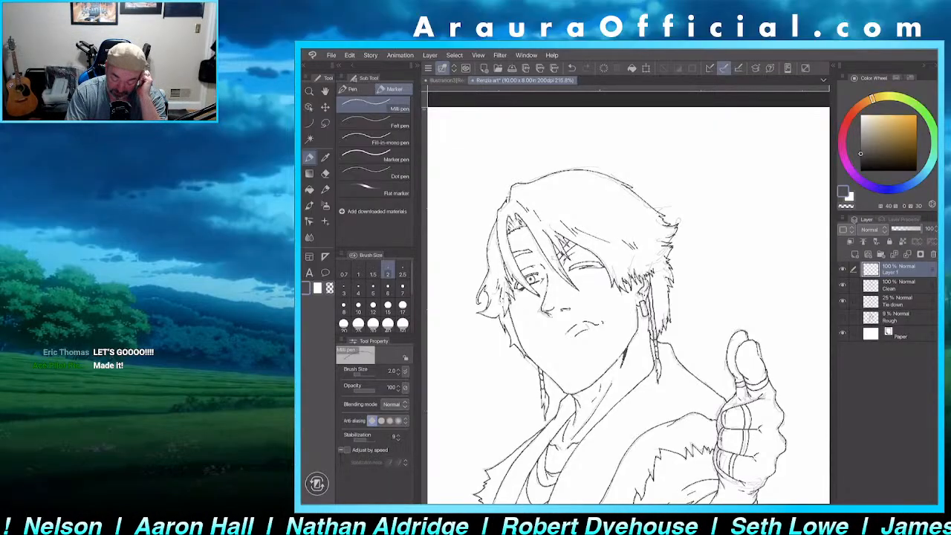
{"action": "left_click", "coordinate": [842, 301]}
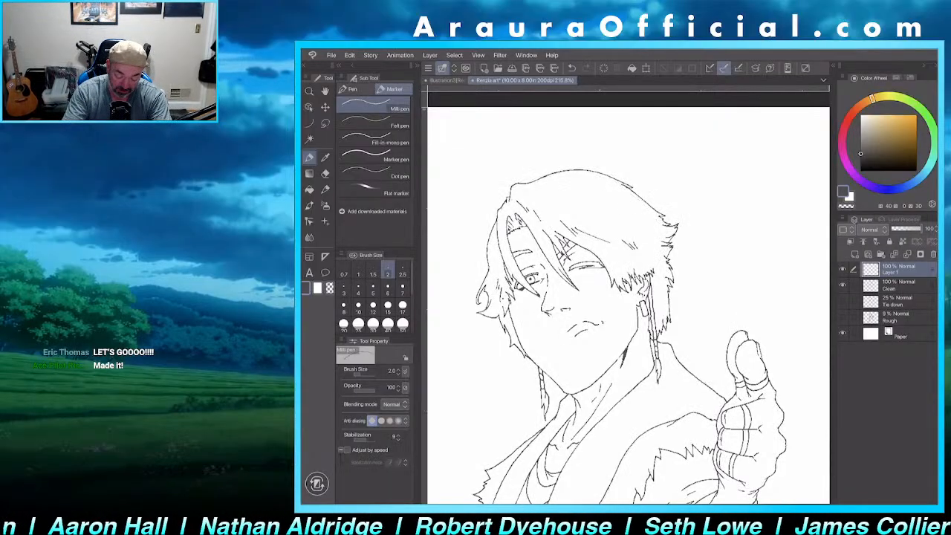
{"action": "scroll", "coordinate": [700, 202], "scroll_direction": "down", "scroll_amount": 5}
{"action": "scroll", "coordinate": [638, 238], "scroll_direction": "up", "scroll_amount": 8}
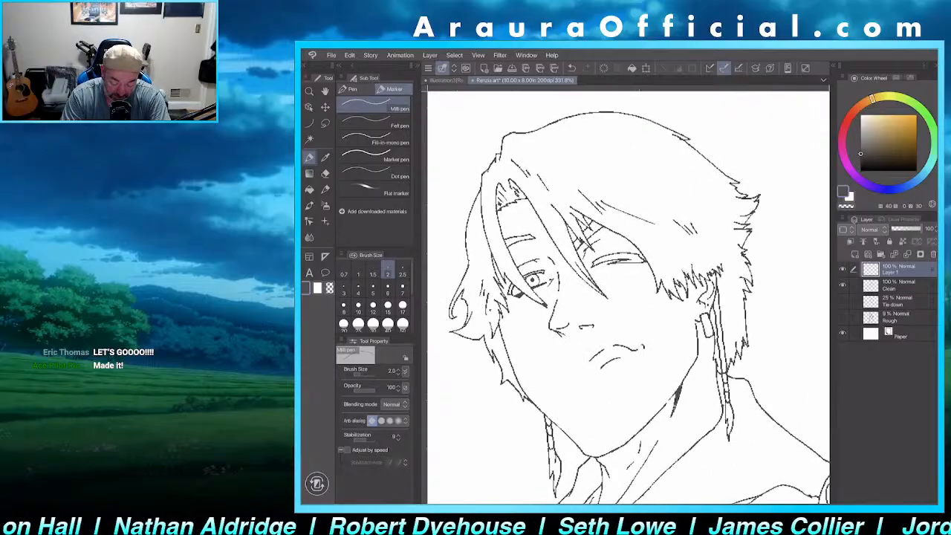
{"action": "key", "text": "w"}
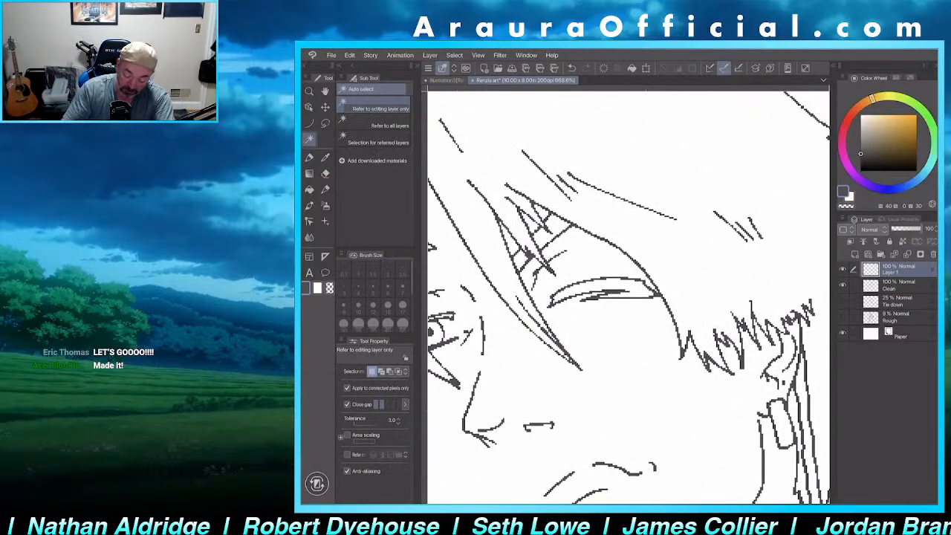
{"action": "left_click", "coordinate": [898, 286]}
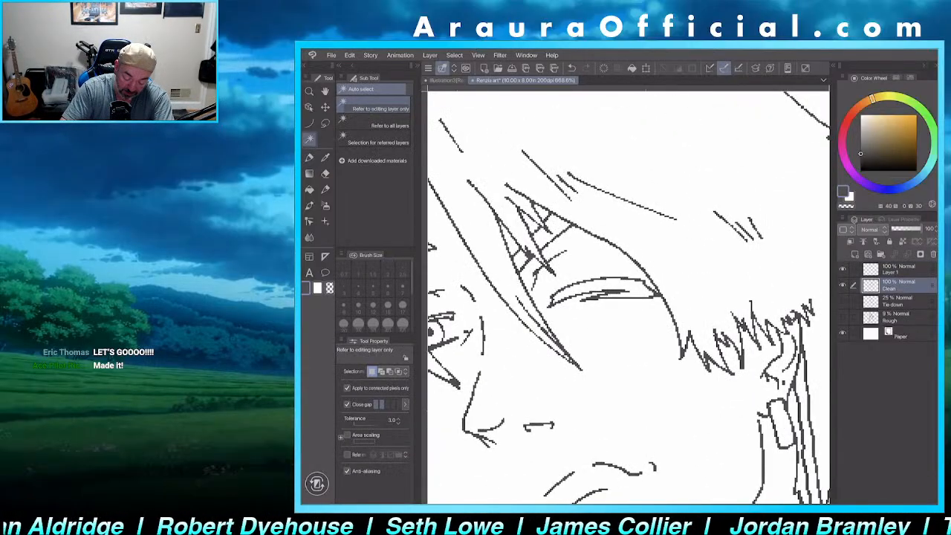
- Try to fill the closed eye's lid shape with the dark line color, then undo the fill and clear the selection
{"action": "left_click", "coordinate": [603, 287]}
{"action": "left_click", "coordinate": [659, 318]}
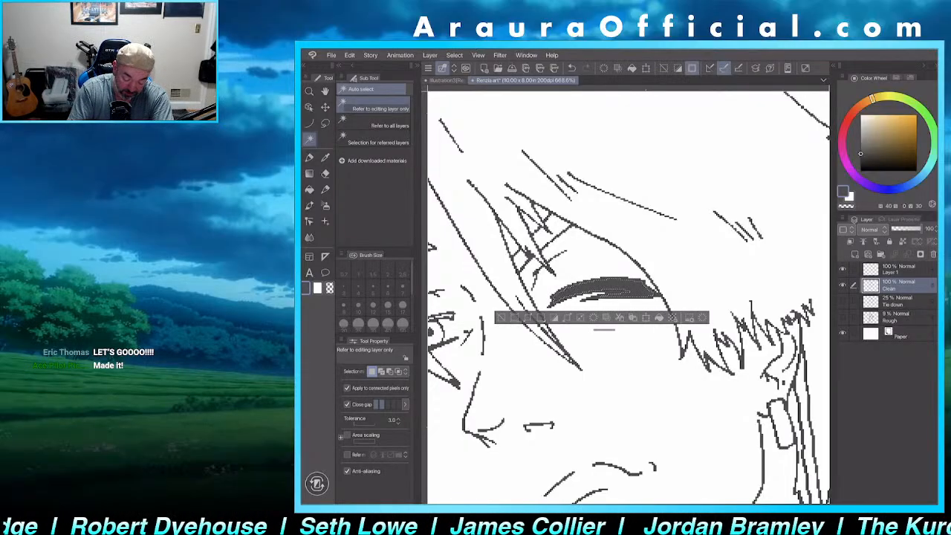
{"action": "key", "text": "ctrl+d"}
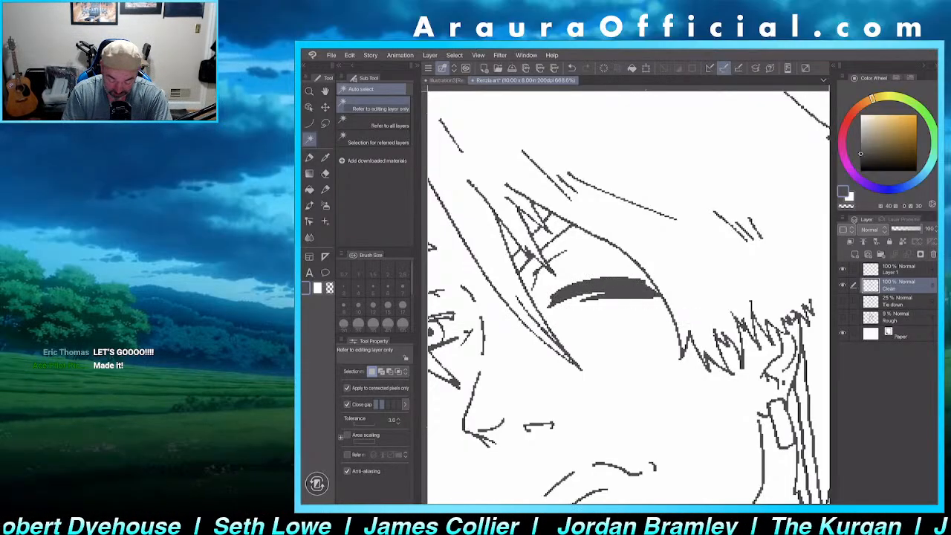
{"action": "key", "text": "ctrl+z"}
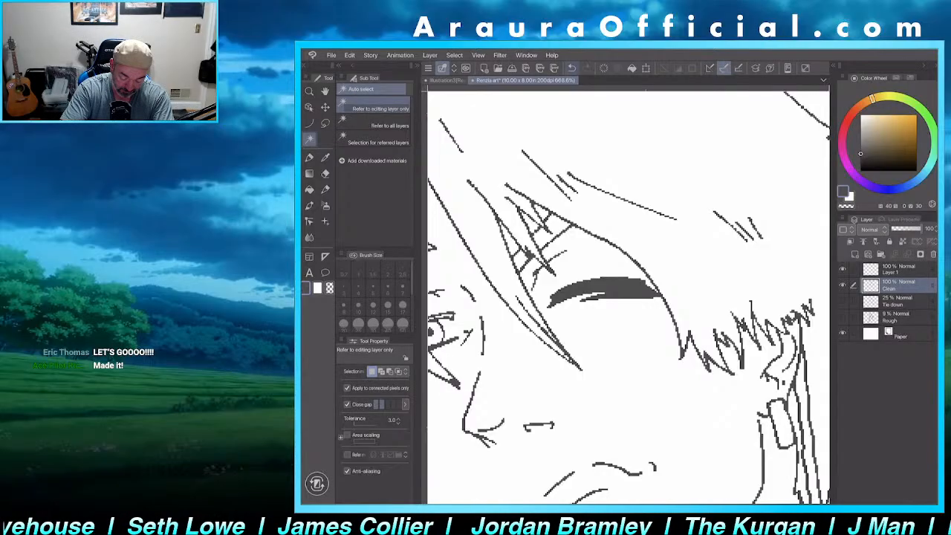
{"action": "key", "text": "ctrl+z"}
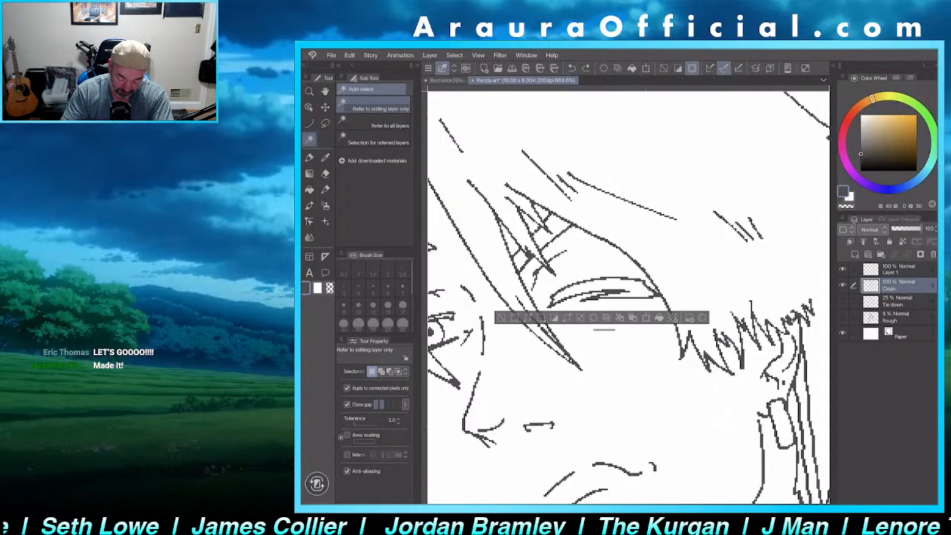
{"action": "left_click", "coordinate": [502, 317]}
- Select the area inside the closed eye's lid outline on the Clean layer and fill it with the dark line color
{"action": "scroll", "coordinate": [653, 235], "scroll_direction": "down", "scroll_amount": 5}
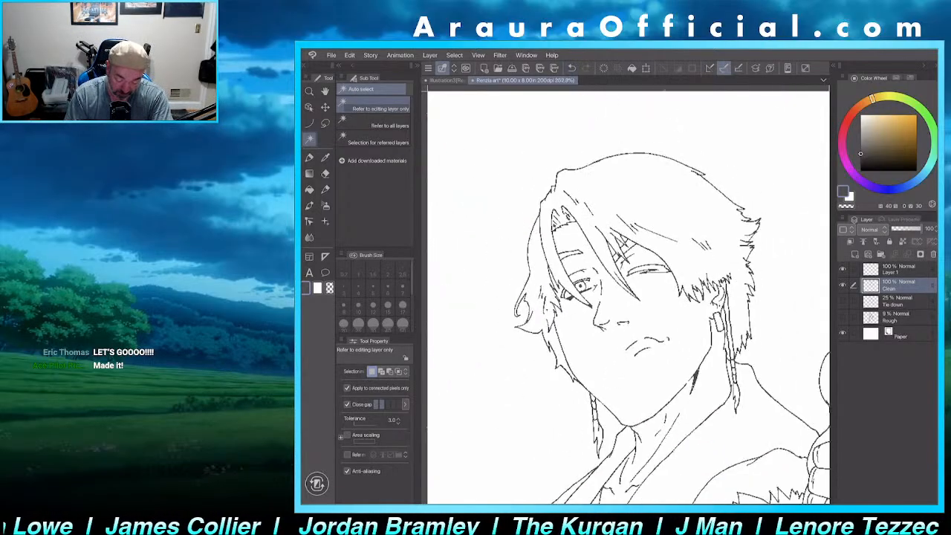
{"action": "scroll", "coordinate": [628, 297], "scroll_direction": "right", "scroll_amount": 1}
{"action": "scroll", "coordinate": [636, 225], "scroll_direction": "up", "scroll_amount": 5}
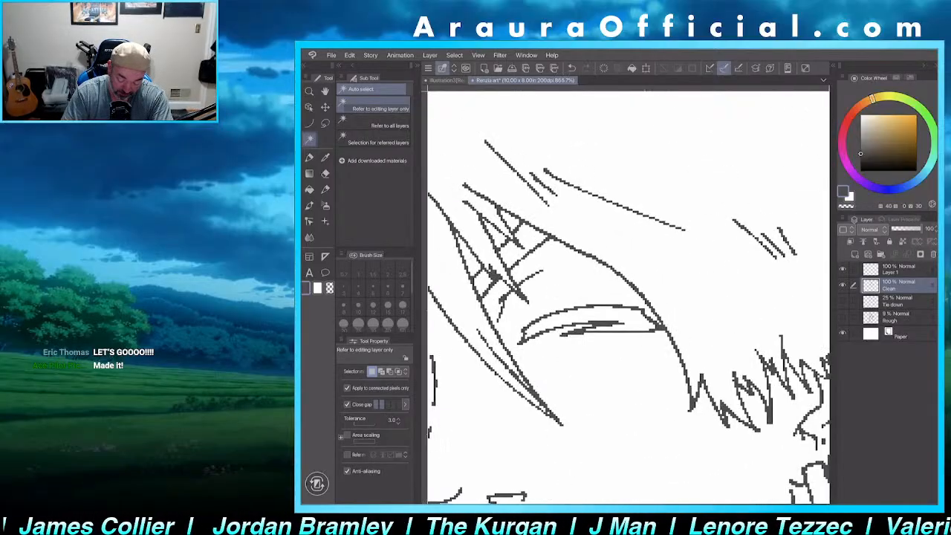
{"action": "left_click", "coordinate": [594, 317]}
{"action": "left_click", "coordinate": [647, 352]}
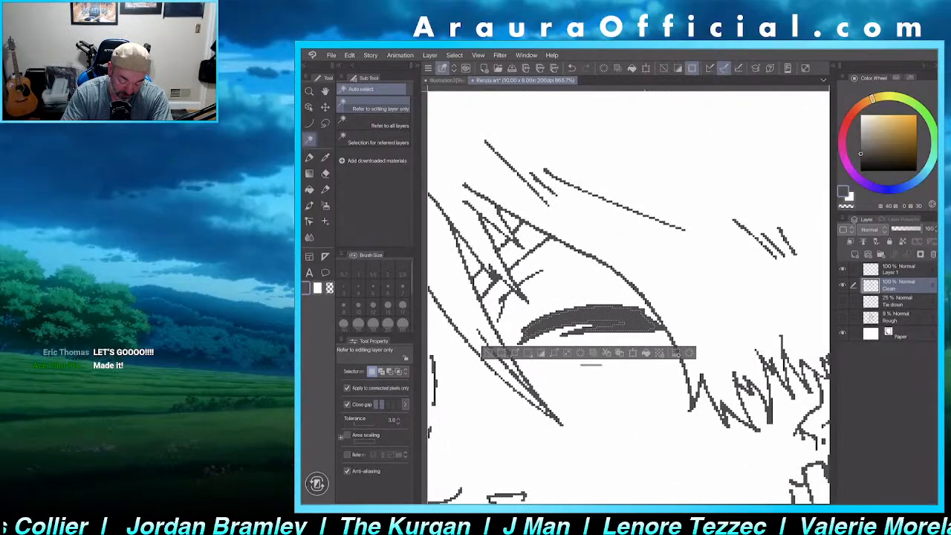
- Clear the closed eye's selection and fill the open eye's outer corner lash shape, outside the hair strand, with the dark line color
{"action": "left_click", "coordinate": [489, 353]}
{"action": "scroll", "coordinate": [628, 297], "scroll_direction": "down", "scroll_amount": 6}
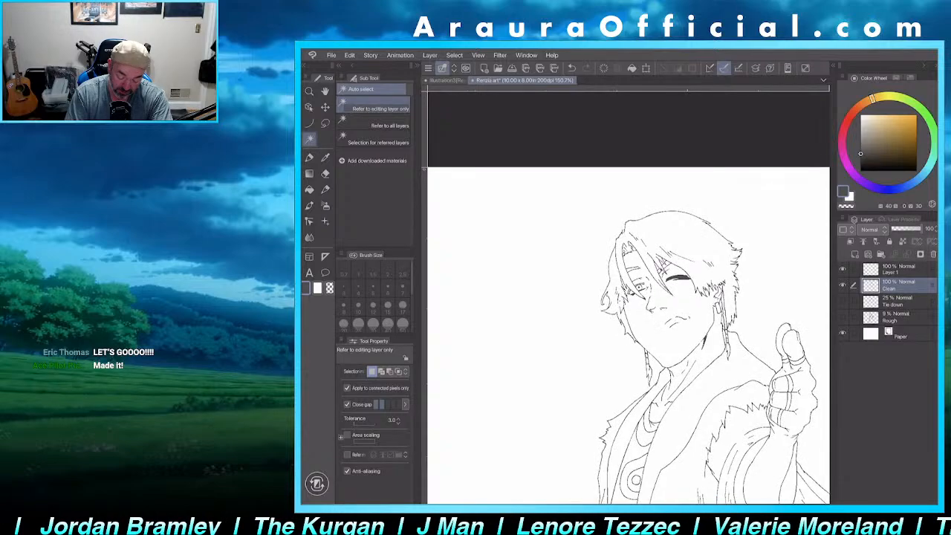
{"action": "scroll", "coordinate": [641, 284], "scroll_direction": "up", "scroll_amount": 10}
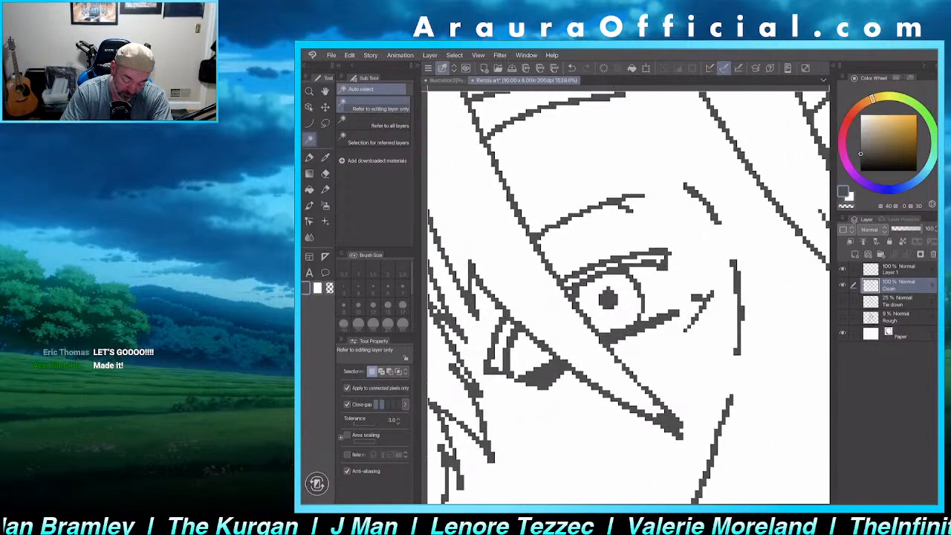
{"action": "left_click", "coordinate": [500, 347]}
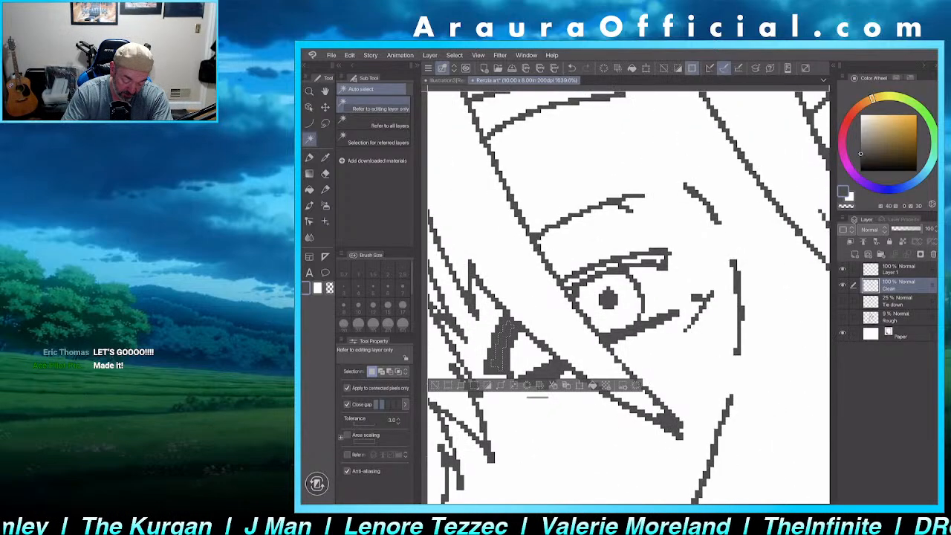
{"action": "key", "text": "ctrl+d"}
- Fill the enclosed gaps along the open eye's upper lid outline with the dark line color and clear the selection
{"action": "left_click", "coordinate": [643, 259]}
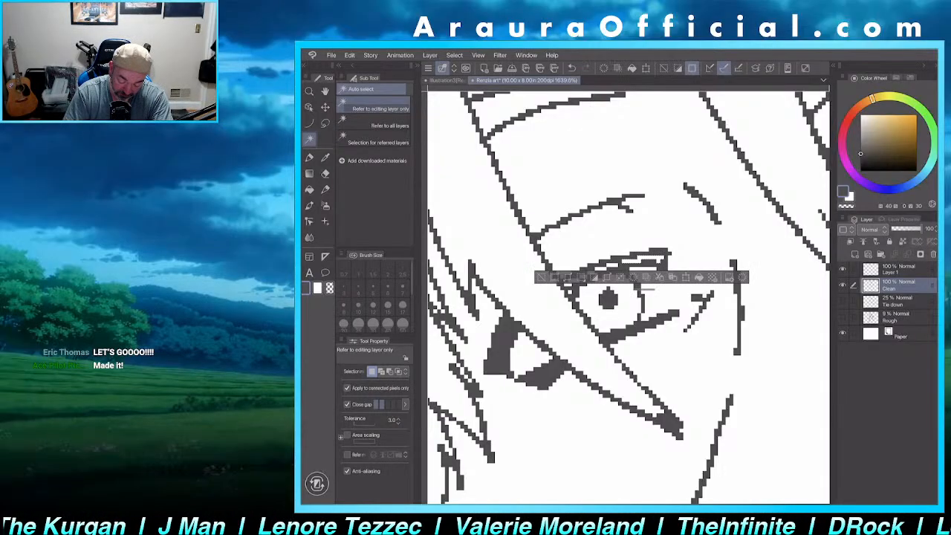
{"action": "left_click", "coordinate": [699, 277]}
{"action": "key", "text": "ctrl+d"}
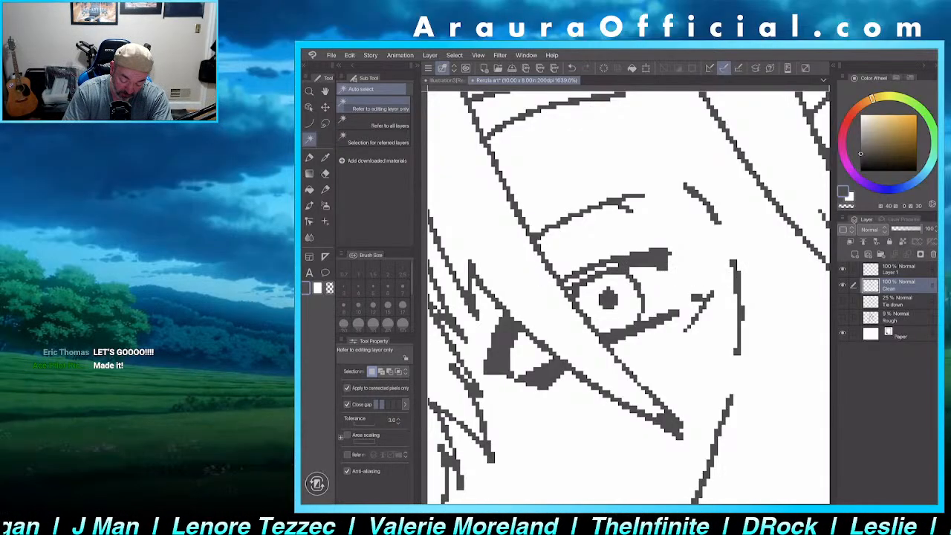
{"action": "left_click", "coordinate": [569, 284]}
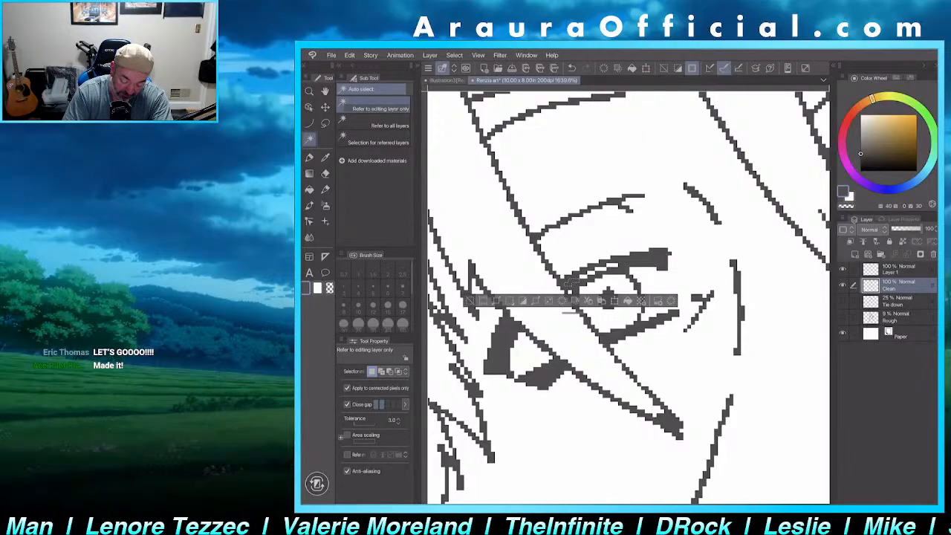
{"action": "left_click", "coordinate": [598, 269]}
{"action": "key", "text": "alt+Delete"}
{"action": "left_click", "coordinate": [612, 264]}
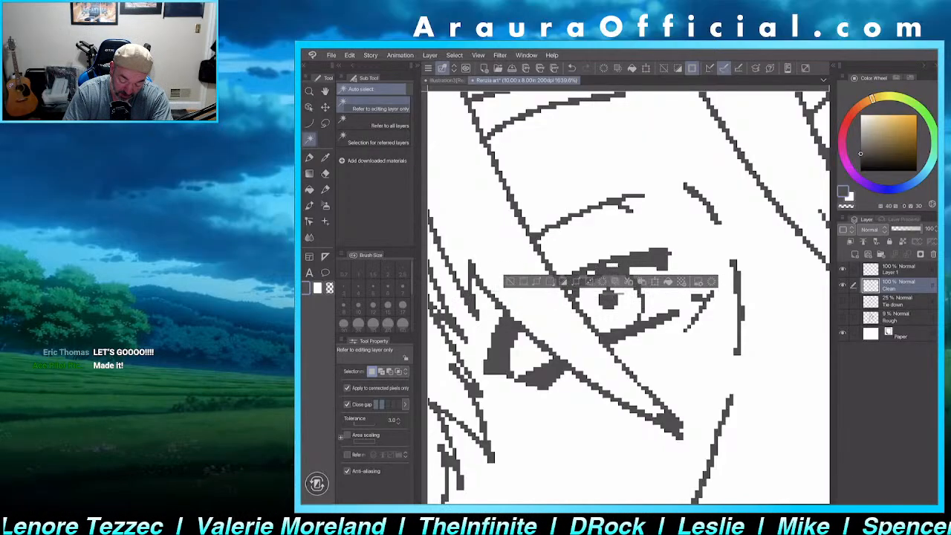
{"action": "key", "text": "alt+Delete"}
{"action": "left_click", "coordinate": [510, 282]}
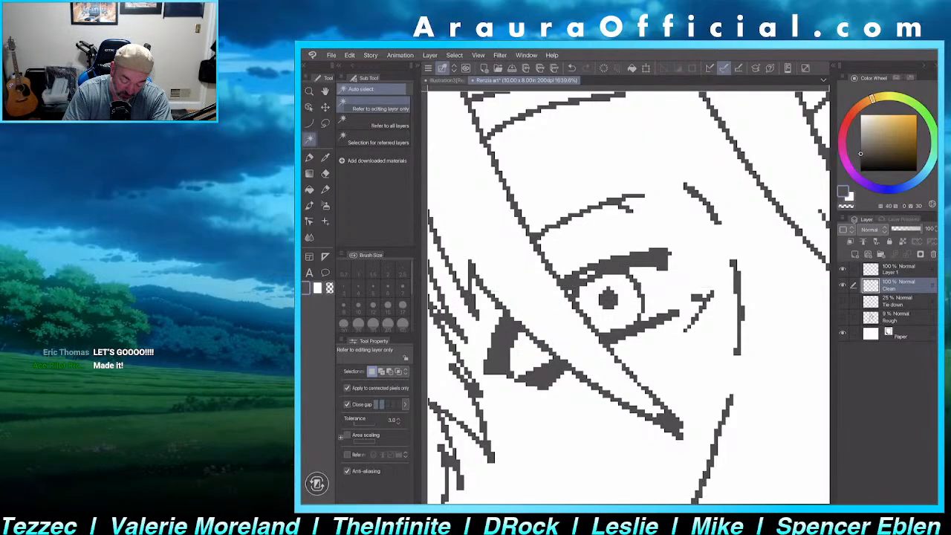
- Fill the small white gaps in the open eye's upper eyelid line with the dark line colour on the Clean layer
{"action": "left_click", "coordinate": [584, 274]}
{"action": "left_click", "coordinate": [588, 273]}
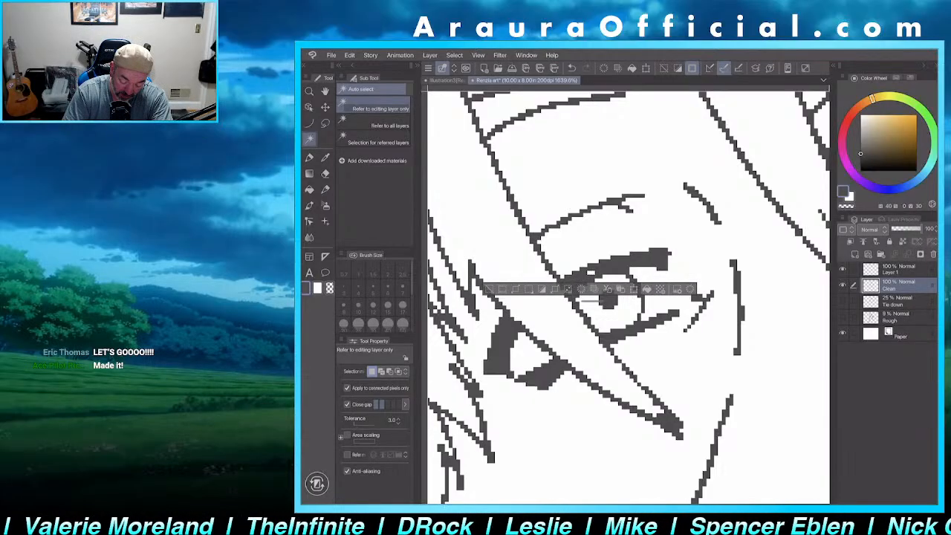
{"action": "key", "text": "ctrl+d"}
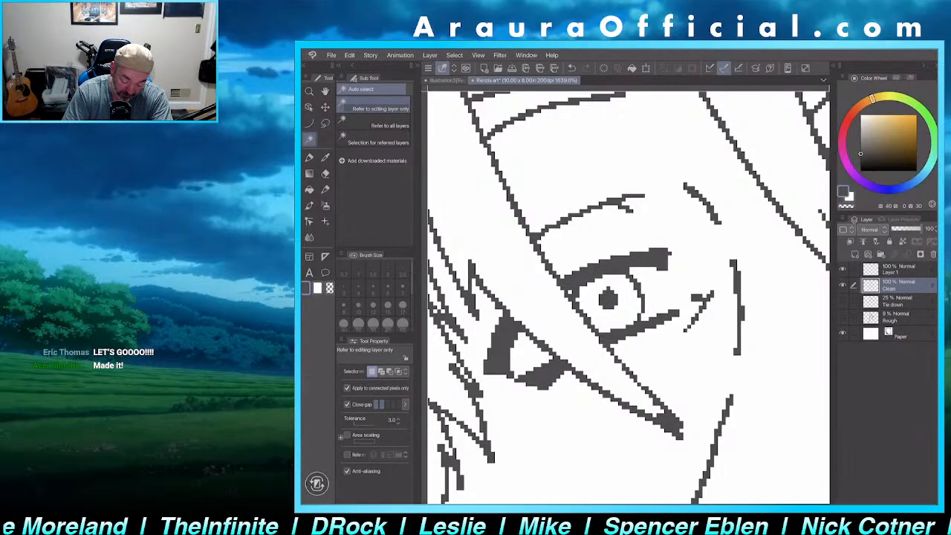
{"action": "left_click", "coordinate": [571, 293]}
{"action": "key", "text": "ctrl+d"}
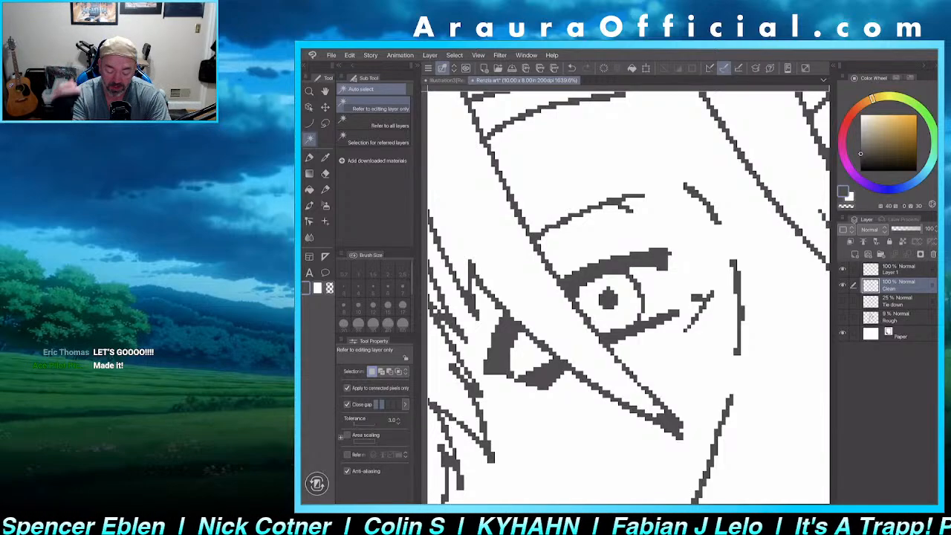
- Examine the cleaned line art from the face and full figure to the sleeve around the raised arm
{"action": "scroll", "coordinate": [628, 297], "scroll_direction": "down", "scroll_amount": 8}
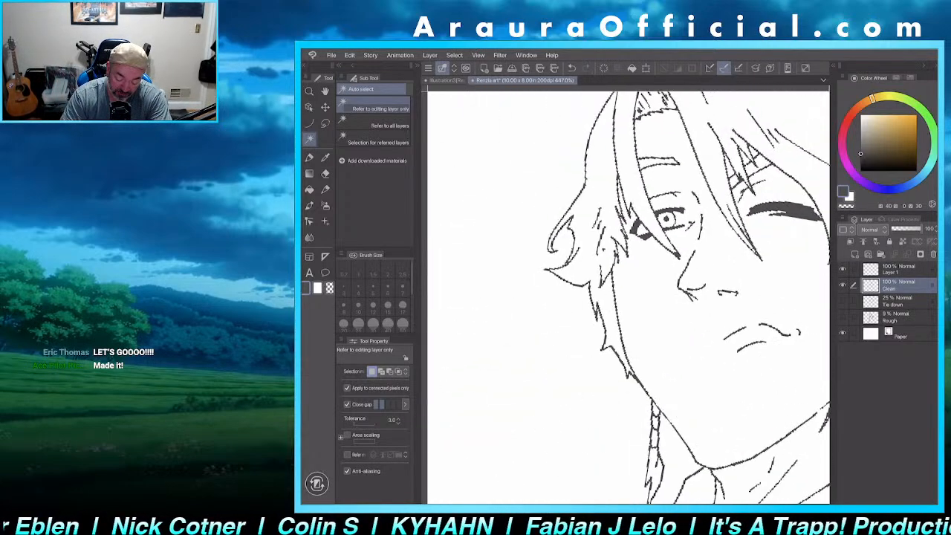
{"action": "scroll", "coordinate": [628, 298], "scroll_direction": "up", "scroll_amount": 5}
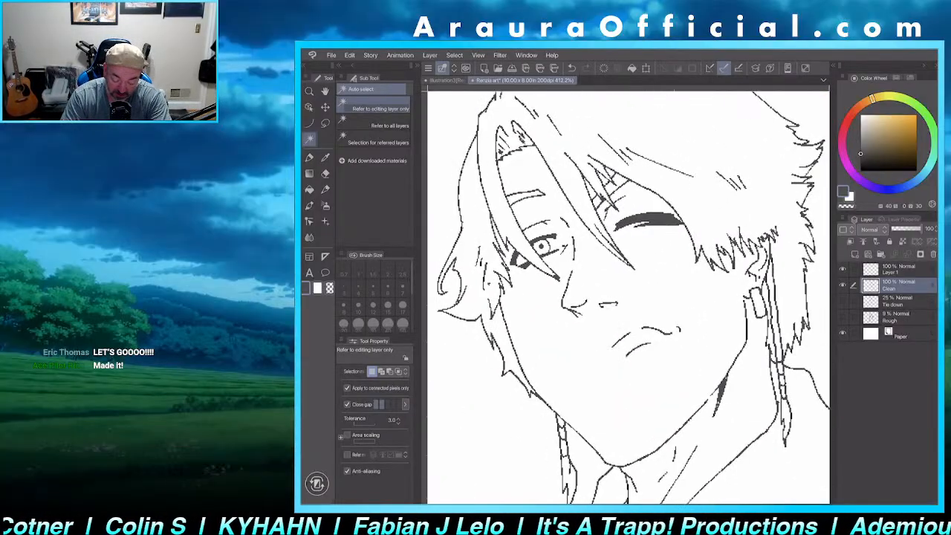
{"action": "scroll", "coordinate": [628, 297], "scroll_direction": "up", "scroll_amount": 2}
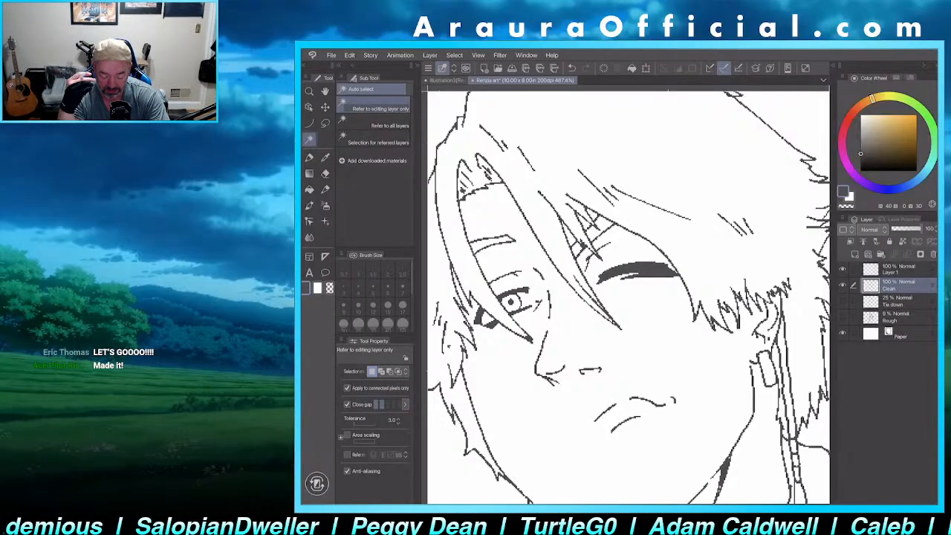
{"action": "scroll", "coordinate": [628, 296], "scroll_direction": "down", "scroll_amount": 5}
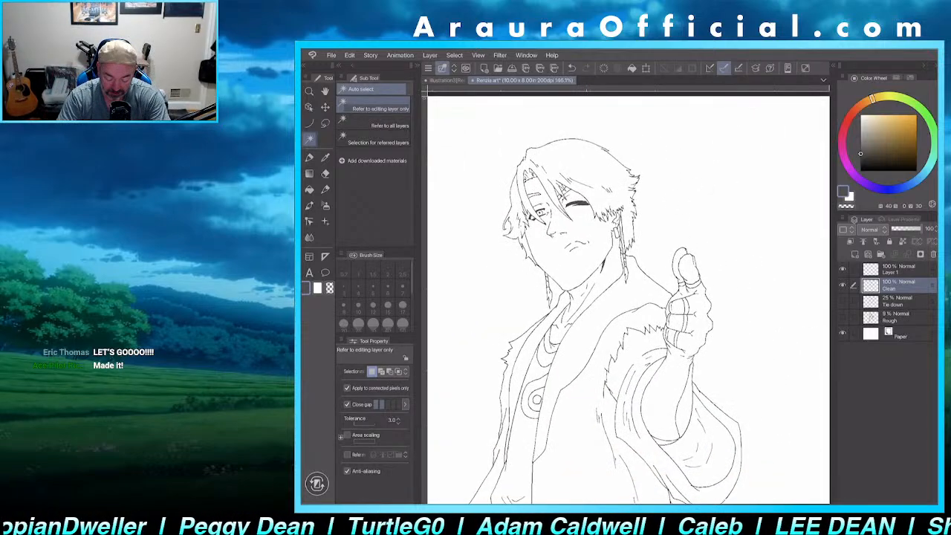
{"action": "scroll", "coordinate": [628, 297], "scroll_direction": "down", "scroll_amount": 3}
{"action": "scroll", "coordinate": [629, 296], "scroll_direction": "down", "scroll_amount": 1}
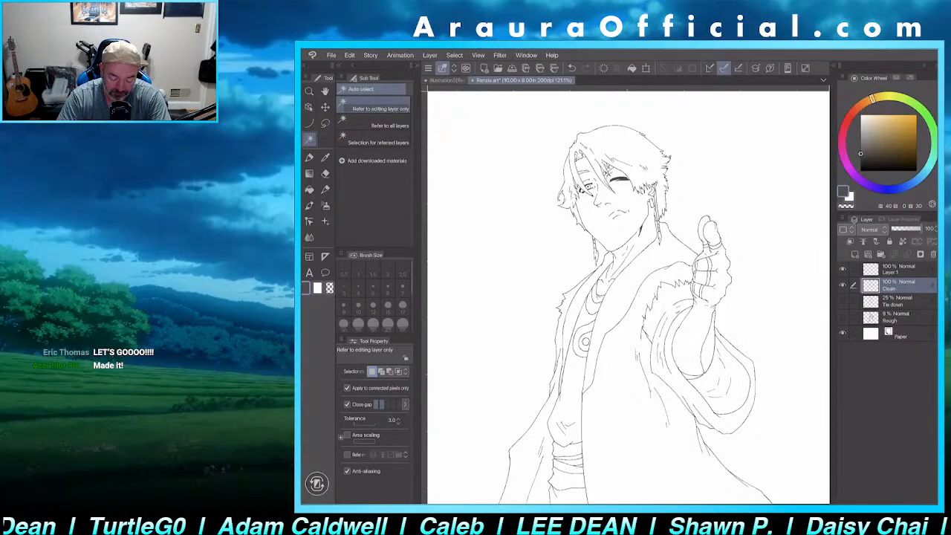
{"action": "scroll", "coordinate": [628, 297], "scroll_direction": "down", "scroll_amount": 2}
{"action": "key", "text": "e"}
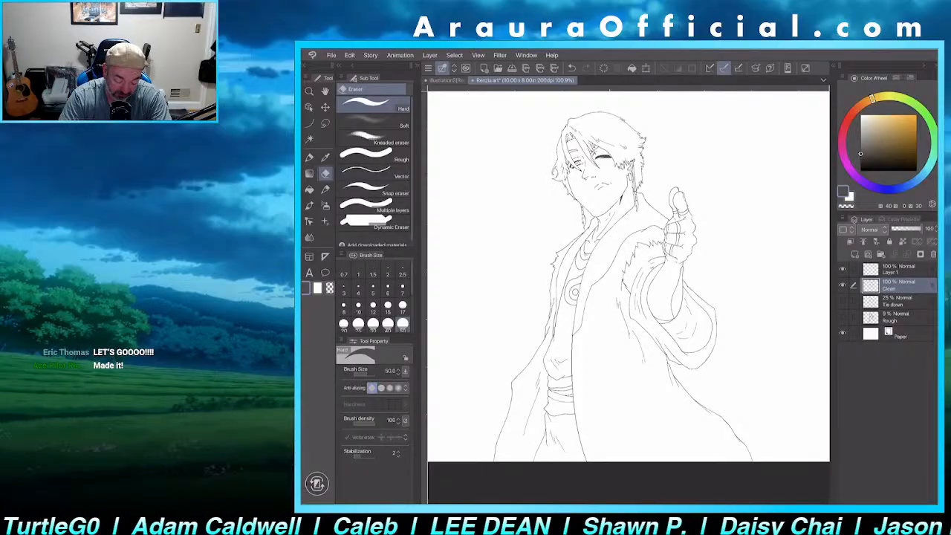
{"action": "scroll", "coordinate": [629, 297], "scroll_direction": "up", "scroll_amount": 2}
{"action": "scroll", "coordinate": [629, 296], "scroll_direction": "up", "scroll_amount": 3}
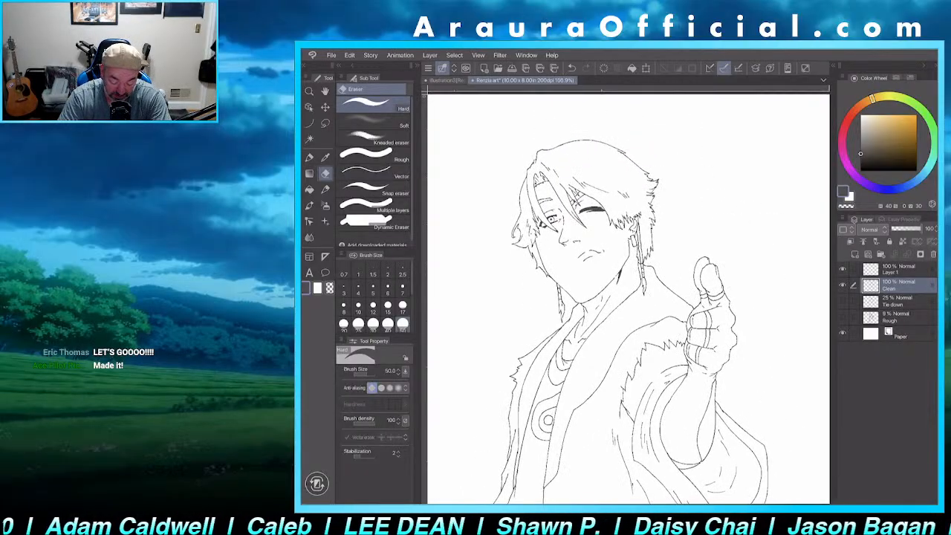
{"action": "left_click_drag", "start_coordinate": [668, 349], "coordinate": [689, 250]}
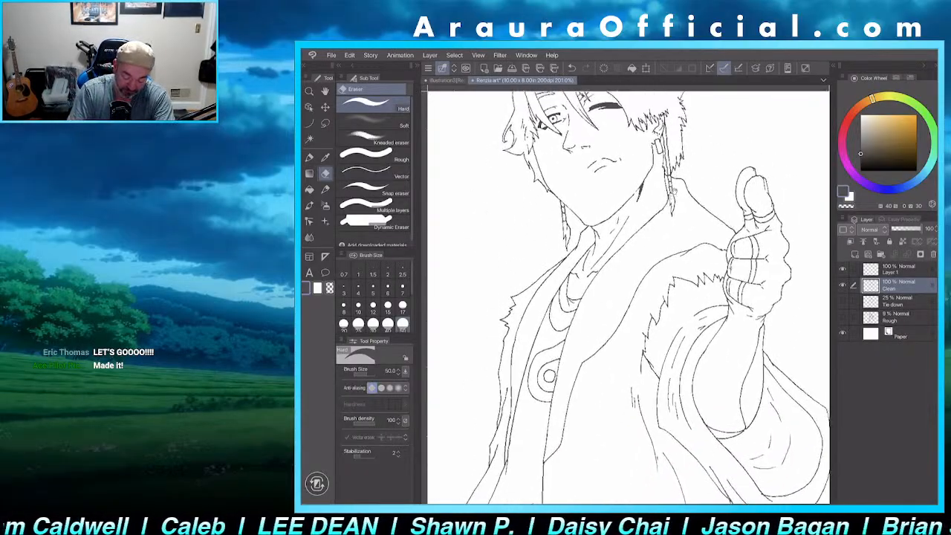
{"action": "scroll", "coordinate": [689, 250], "scroll_direction": "up", "scroll_amount": 2}
{"action": "left_click_drag", "start_coordinate": [730, 273], "coordinate": [640, 102]}
{"action": "scroll", "coordinate": [628, 296], "scroll_direction": "up", "scroll_amount": 1}
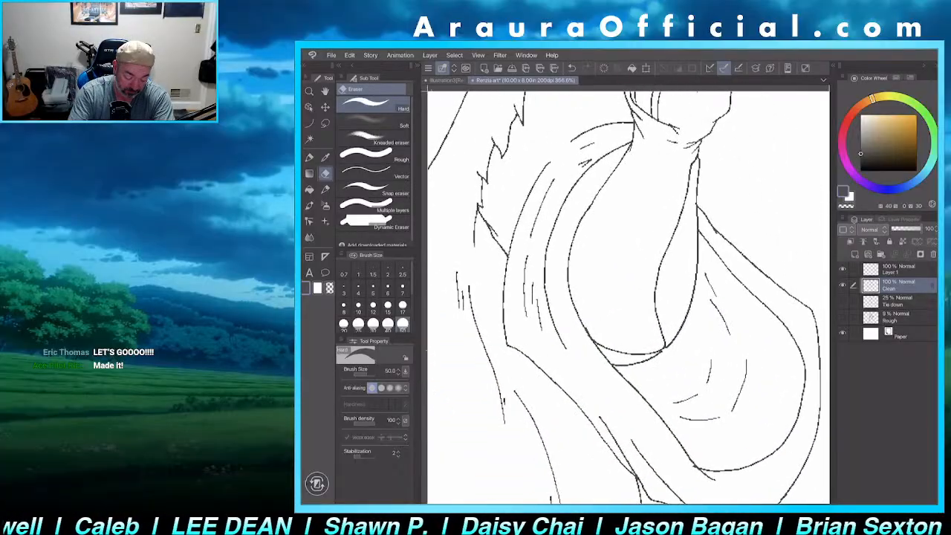
- Add a layer named K above the Clean layer and set the drawing colour to black
{"action": "key", "text": "u"}
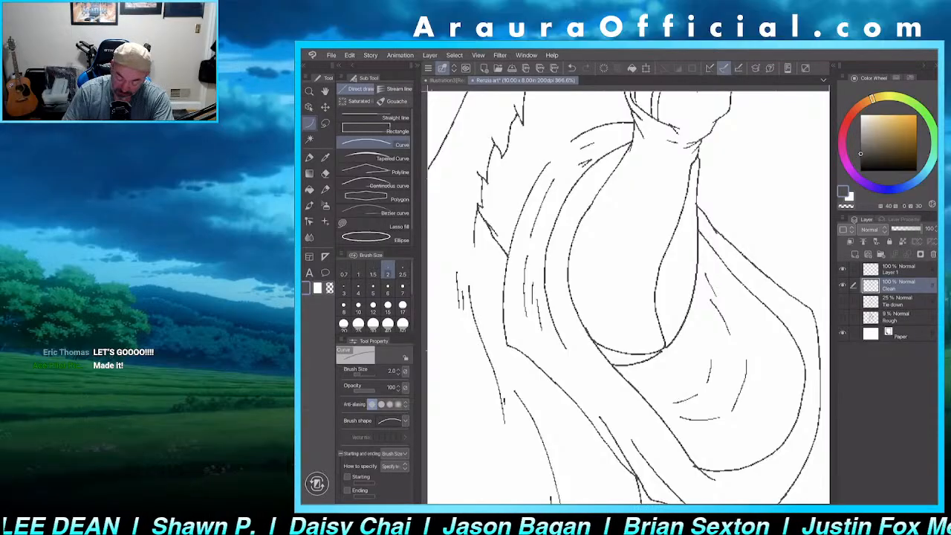
{"action": "left_click", "coordinate": [854, 254]}
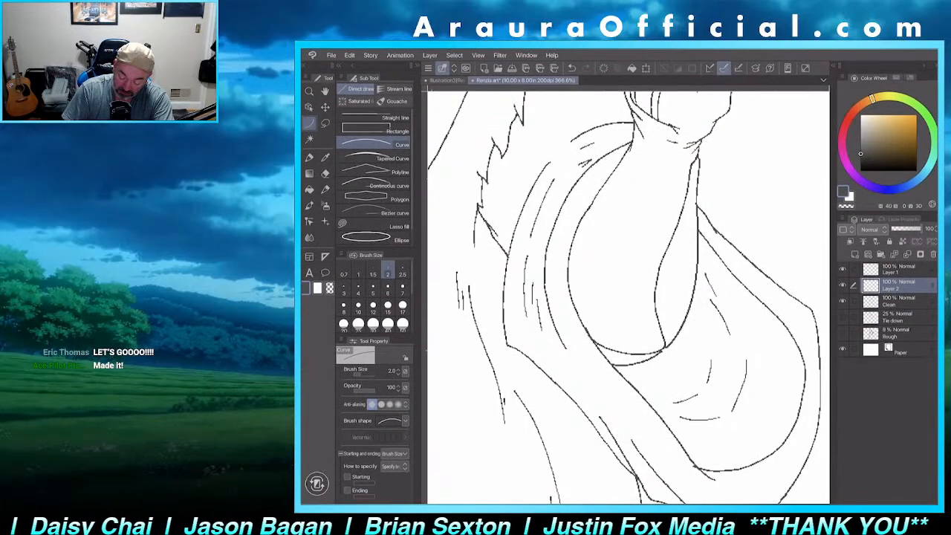
{"action": "double_click", "coordinate": [894, 289]}
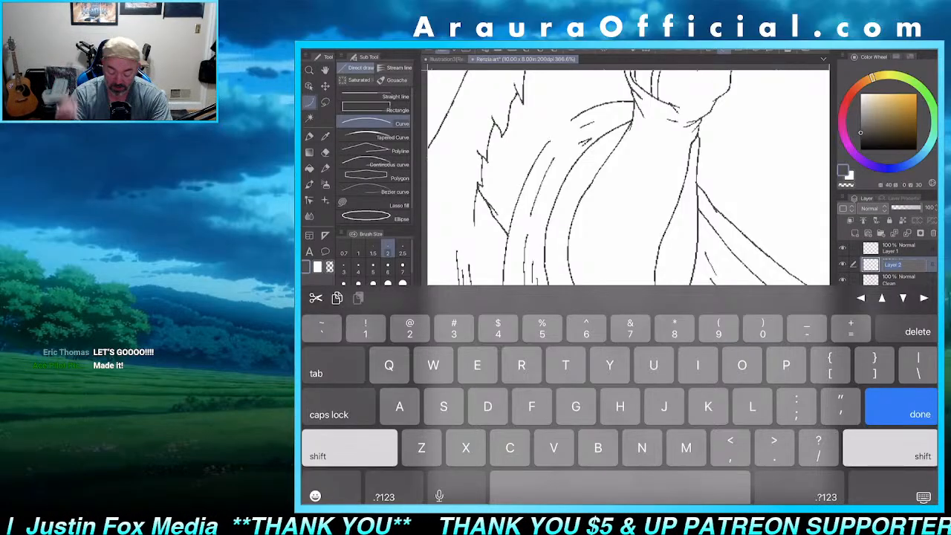
{"action": "type", "text": "K"}
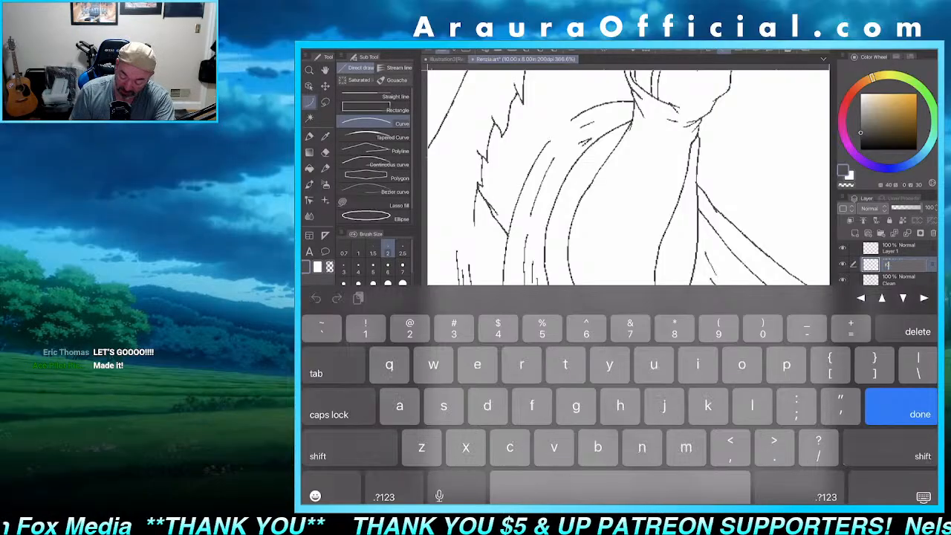
{"action": "key", "text": "Return"}
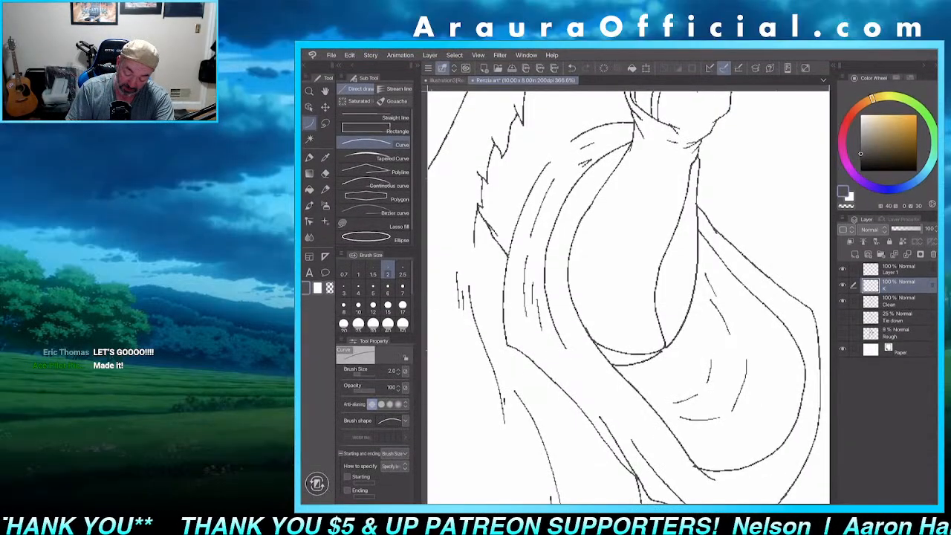
{"action": "left_click", "coordinate": [861, 170]}
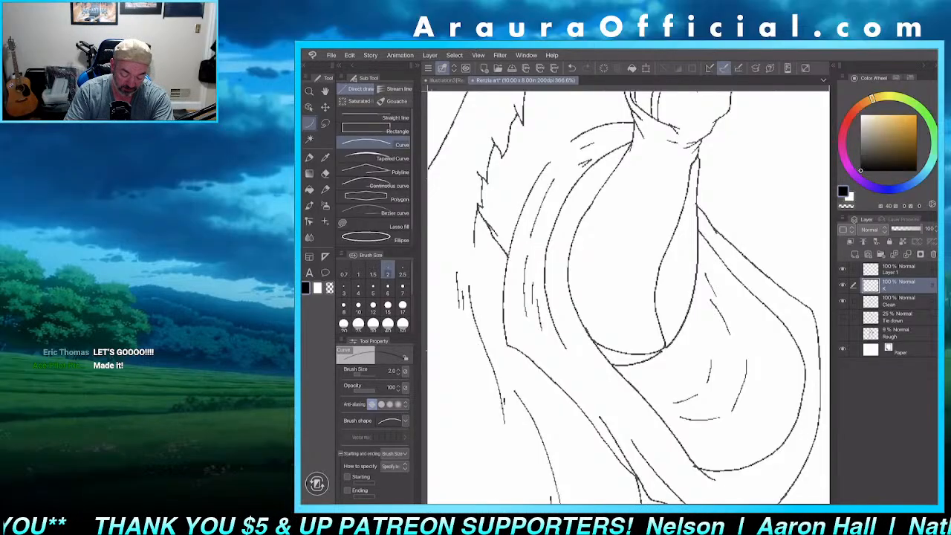
- Lasso a curved shadow shape inside the sleeve opening below the raised forearm and fill it with black
{"action": "scroll", "coordinate": [629, 297], "scroll_direction": "up", "scroll_amount": 3}
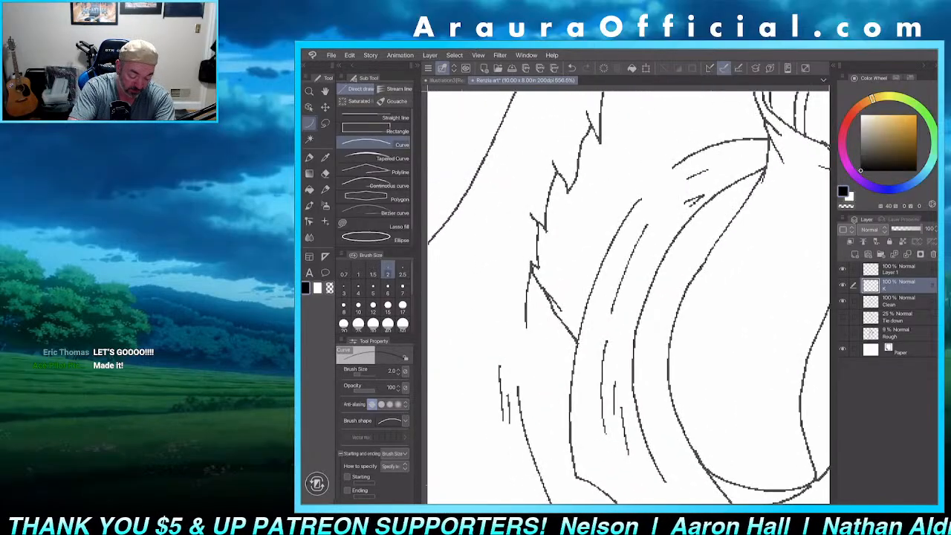
{"action": "left_click", "coordinate": [325, 123]}
{"action": "left_click_drag", "start_coordinate": [629, 297], "coordinate": [502, 206]}
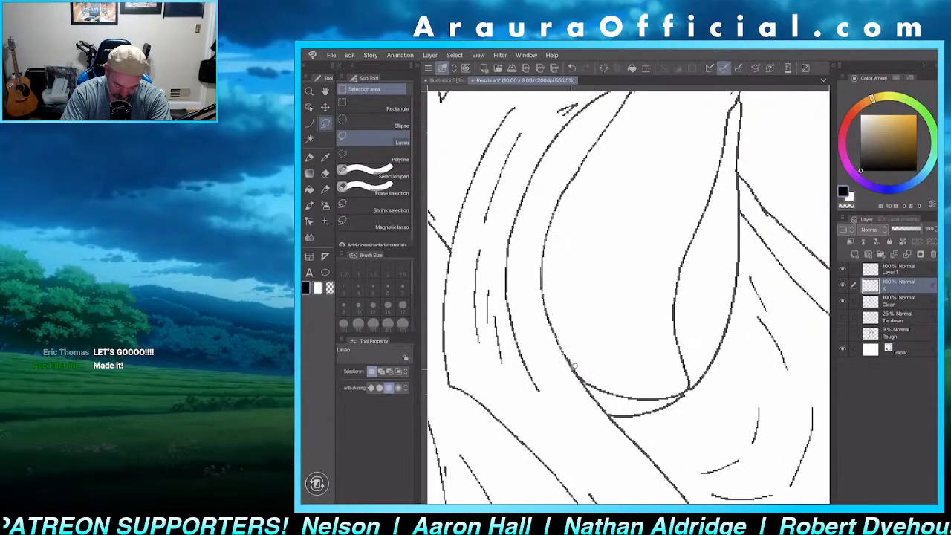
{"action": "mouse_move", "coordinate": [626, 412]}
{"action": "left_mouse_down"}
{"action": "mouse_move", "coordinate": [676, 396]}
{"action": "mouse_move", "coordinate": [615, 342]}
{"action": "mouse_move", "coordinate": [567, 278]}
{"action": "mouse_move", "coordinate": [554, 223]}
{"action": "left_mouse_up"}
{"action": "key", "text": "alt+Delete"}
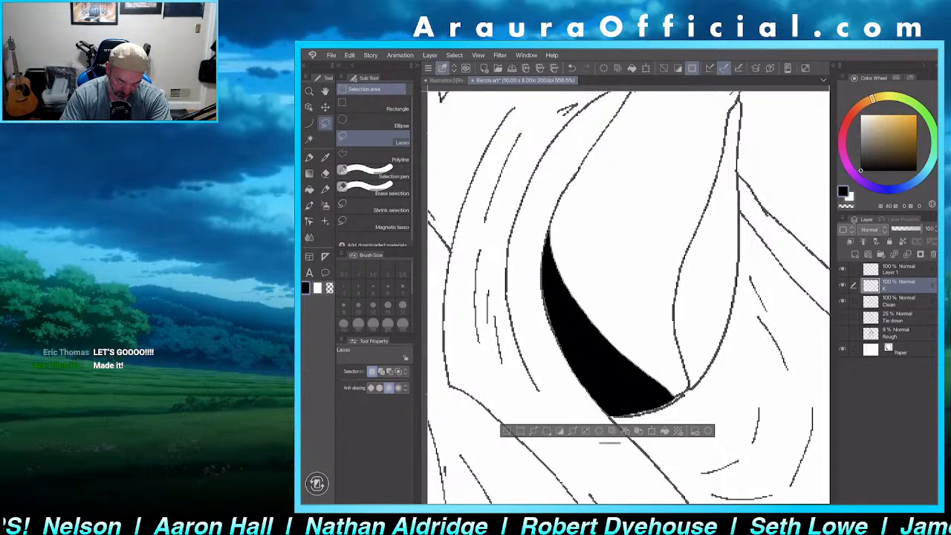
{"action": "key", "text": "ctrl+d"}
{"action": "scroll", "coordinate": [680, 348], "scroll_direction": "down", "scroll_amount": 3}
{"action": "scroll", "coordinate": [713, 245], "scroll_direction": "down", "scroll_amount": 3}
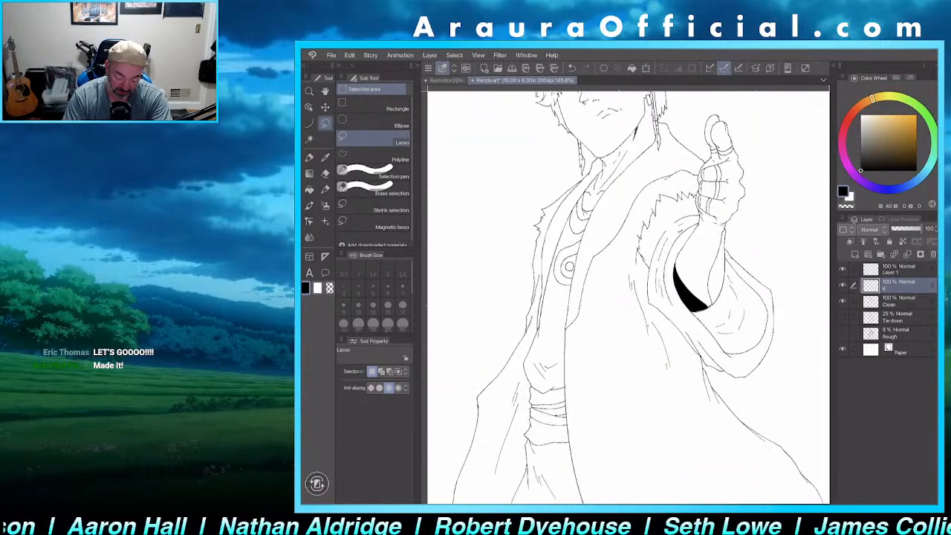
- Extend the black sleeve shadow upward along the opening's inner edge with another filled lasso shape
{"action": "scroll", "coordinate": [698, 252], "scroll_direction": "up", "scroll_amount": 5}
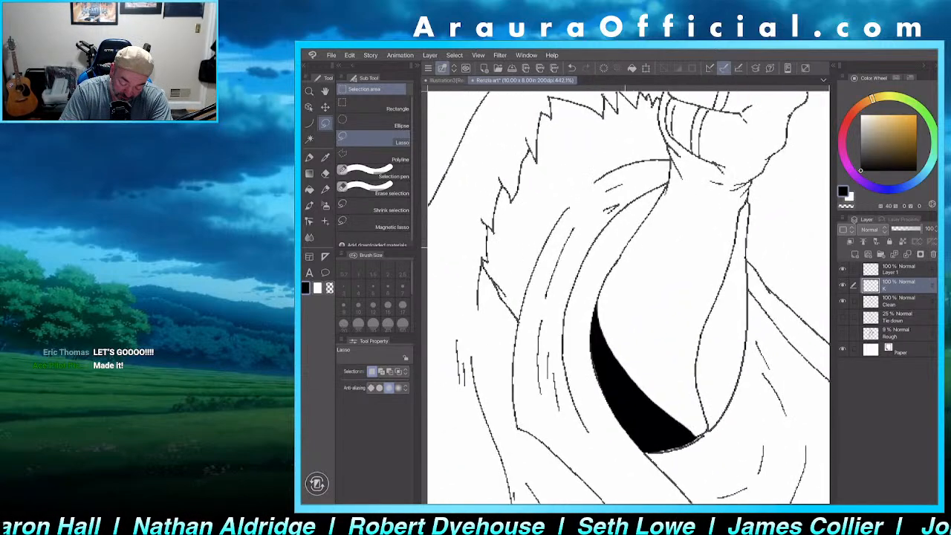
{"action": "mouse_move", "coordinate": [624, 253]}
{"action": "left_mouse_down"}
{"action": "mouse_move", "coordinate": [602, 286]}
{"action": "mouse_move", "coordinate": [596, 327]}
{"action": "mouse_move", "coordinate": [628, 381]}
{"action": "mouse_move", "coordinate": [615, 349]}
{"action": "mouse_move", "coordinate": [624, 253]}
{"action": "left_mouse_up"}
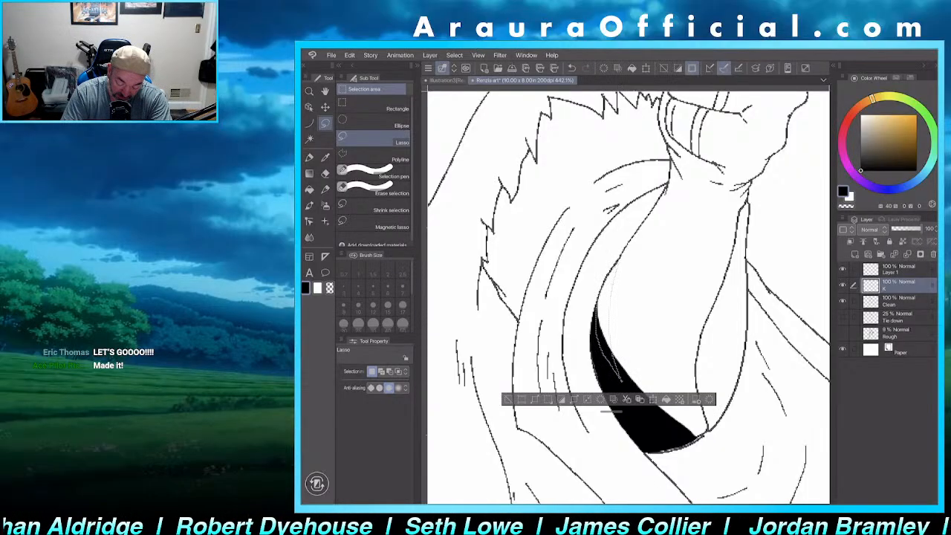
{"action": "left_click", "coordinate": [665, 399]}
{"action": "key", "text": "ctrl+d"}
{"action": "scroll", "coordinate": [628, 297], "scroll_direction": "up", "scroll_amount": 1}
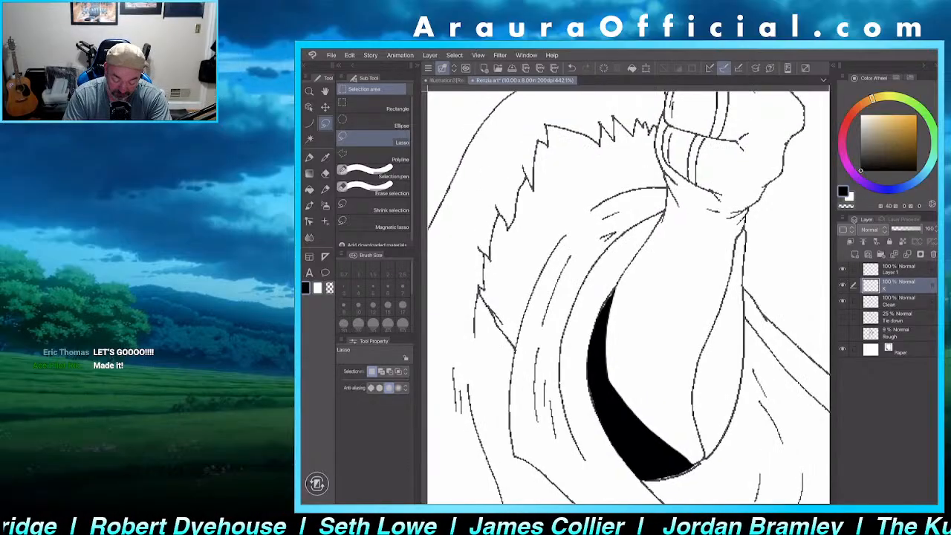
- Lasso a narrow shadow along the jagged fur edge beside the sleeve and fill it with black
{"action": "scroll", "coordinate": [724, 262], "scroll_direction": "down", "scroll_amount": 5}
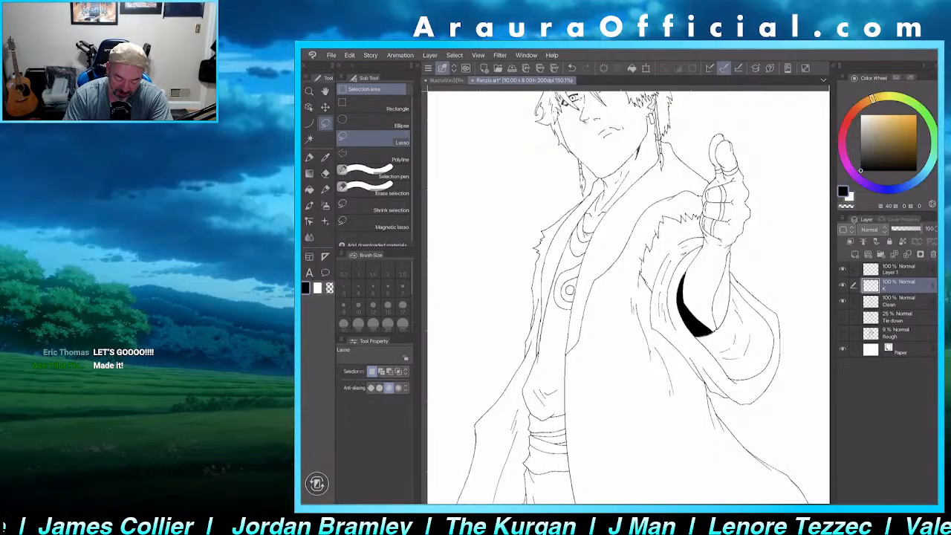
{"action": "scroll", "coordinate": [675, 238], "scroll_direction": "up", "scroll_amount": 6}
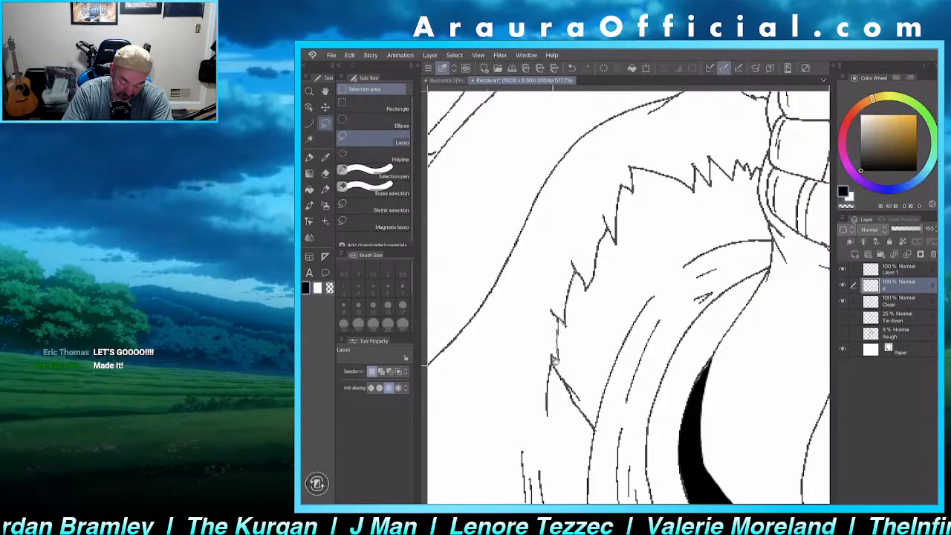
{"action": "mouse_move", "coordinate": [554, 361]}
{"action": "left_mouse_down"}
{"action": "mouse_move", "coordinate": [583, 394]}
{"action": "mouse_move", "coordinate": [574, 357]}
{"action": "mouse_move", "coordinate": [582, 364]}
{"action": "mouse_move", "coordinate": [576, 272]}
{"action": "left_mouse_up"}
{"action": "key", "text": "alt+Delete"}
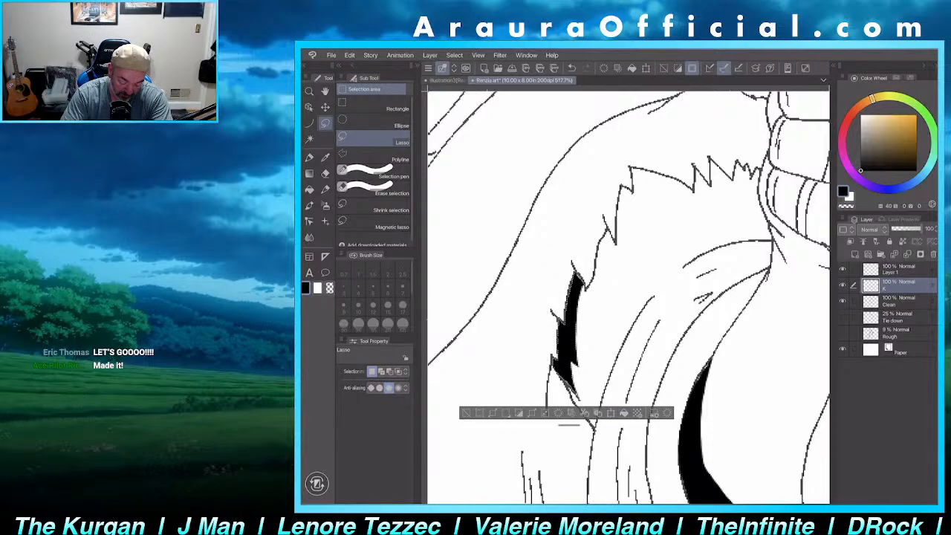
{"action": "key", "text": "ctrl+d"}
{"action": "key", "text": "ctrl+0"}
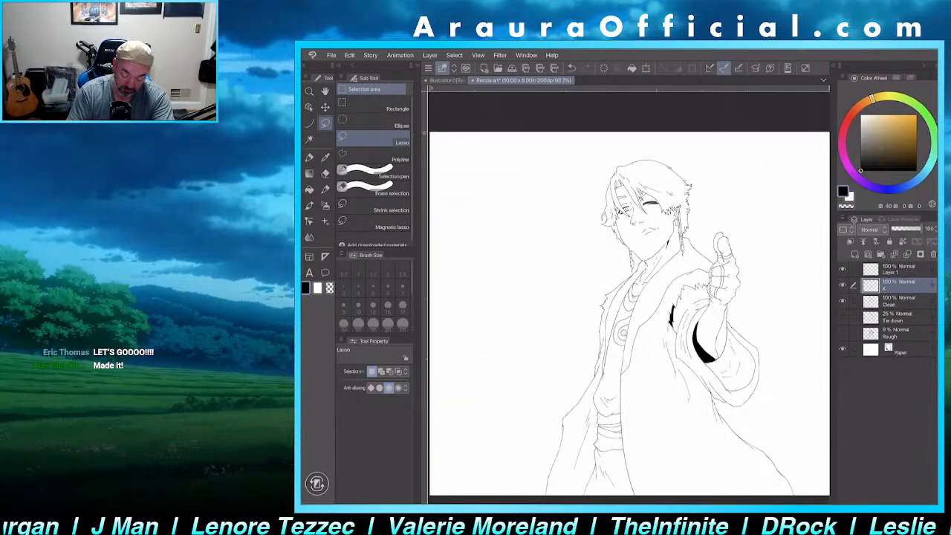
- Lasso small shadows at the lower ends of the bands on the top and middle curled fingers and fill them with black
{"action": "scroll", "coordinate": [724, 260], "scroll_direction": "up", "scroll_amount": 10}
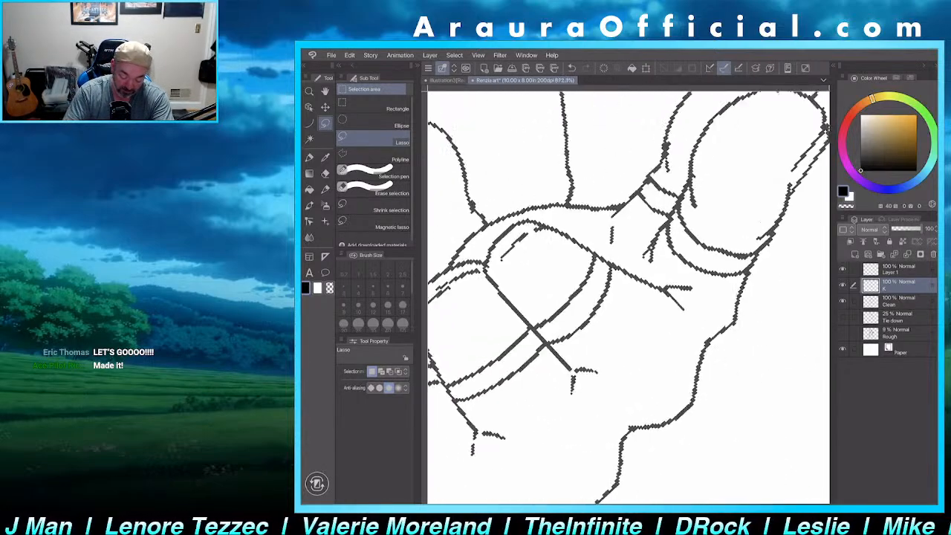
{"action": "scroll", "coordinate": [628, 297], "scroll_direction": "up", "scroll_amount": 2}
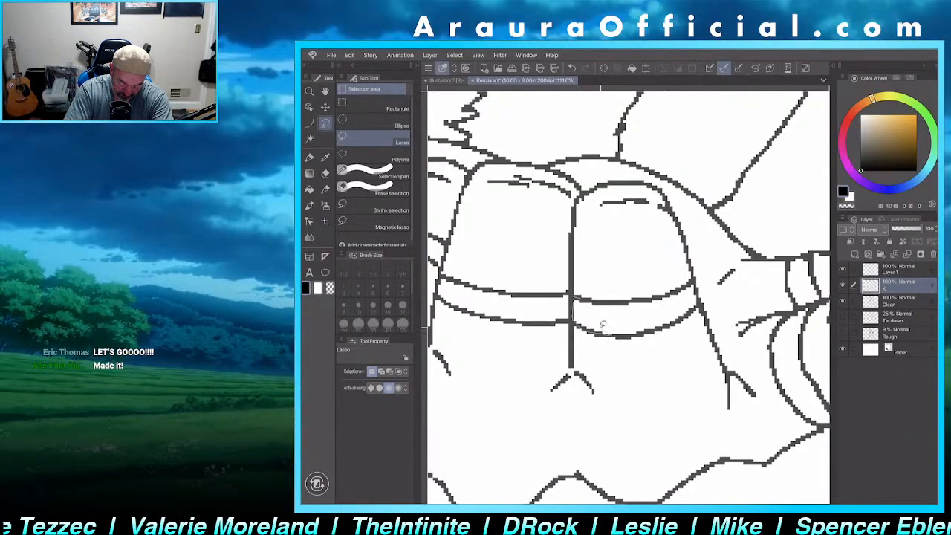
{"action": "left_click_drag", "start_coordinate": [603, 324], "coordinate": [592, 300]}
{"action": "key", "text": "alt+Delete"}
{"action": "key", "text": "ctrl+d"}
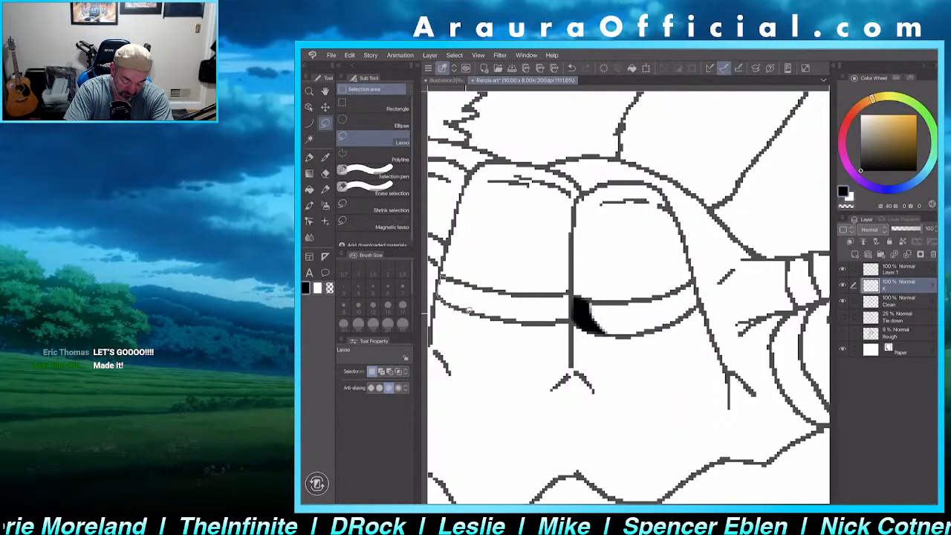
{"action": "mouse_move", "coordinate": [468, 311]}
{"action": "left_mouse_down"}
{"action": "mouse_move", "coordinate": [444, 279]}
{"action": "mouse_move", "coordinate": [464, 312]}
{"action": "left_mouse_up"}
{"action": "key", "text": "alt+Delete"}
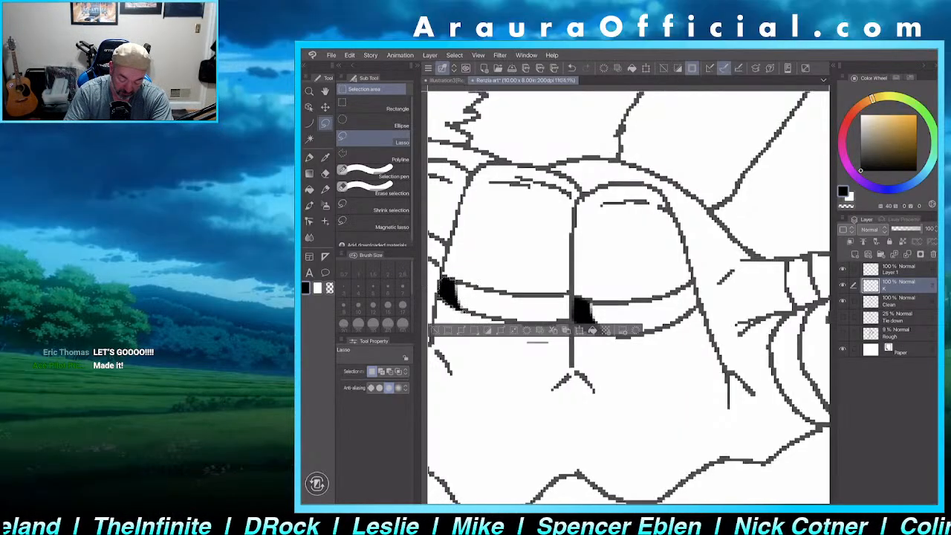
{"action": "scroll", "coordinate": [629, 297], "scroll_direction": "down", "scroll_amount": 3}
{"action": "left_click", "coordinate": [491, 329]}
{"action": "scroll", "coordinate": [629, 297], "scroll_direction": "up", "scroll_amount": 4}
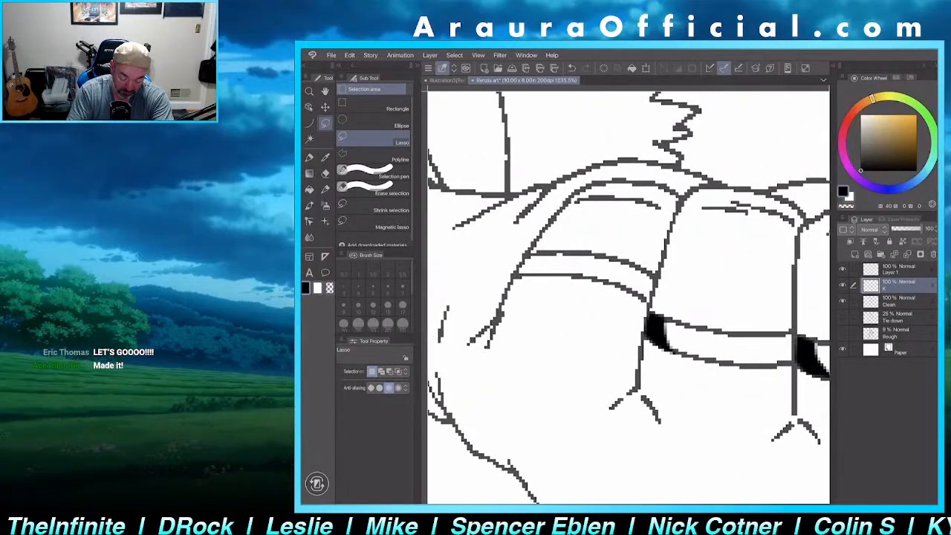
- Lasso small shadows at both ends of the band on the lowest curled finger and fill them with black
{"action": "scroll", "coordinate": [628, 298], "scroll_direction": "up", "scroll_amount": 2}
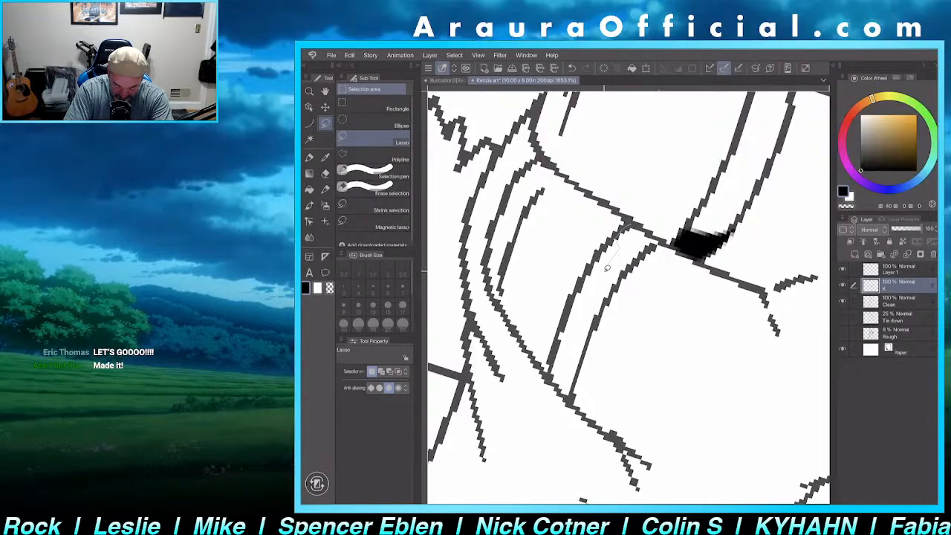
{"action": "left_click_drag", "start_coordinate": [606, 267], "coordinate": [652, 235]}
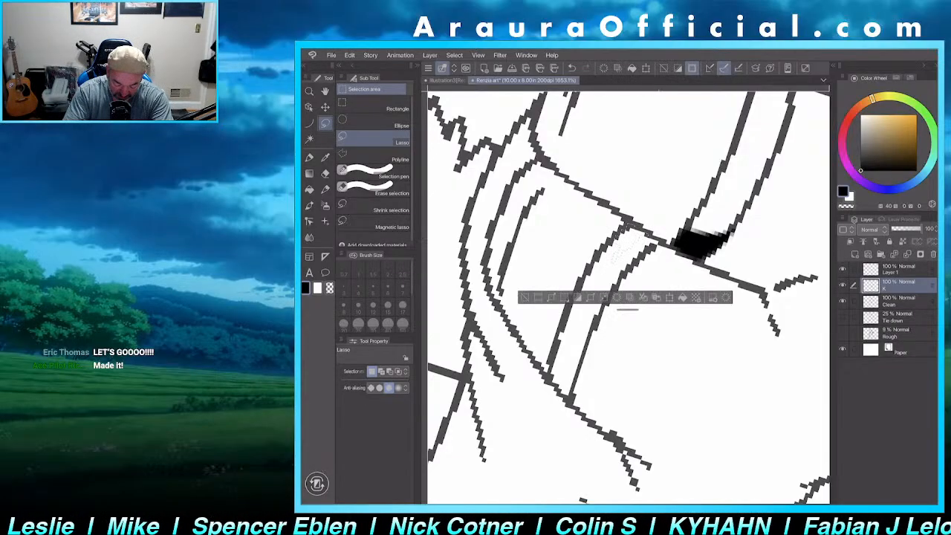
{"action": "key", "text": "alt+Delete"}
{"action": "key", "text": "ctrl+d"}
{"action": "scroll", "coordinate": [629, 297], "scroll_direction": "down", "scroll_amount": 5}
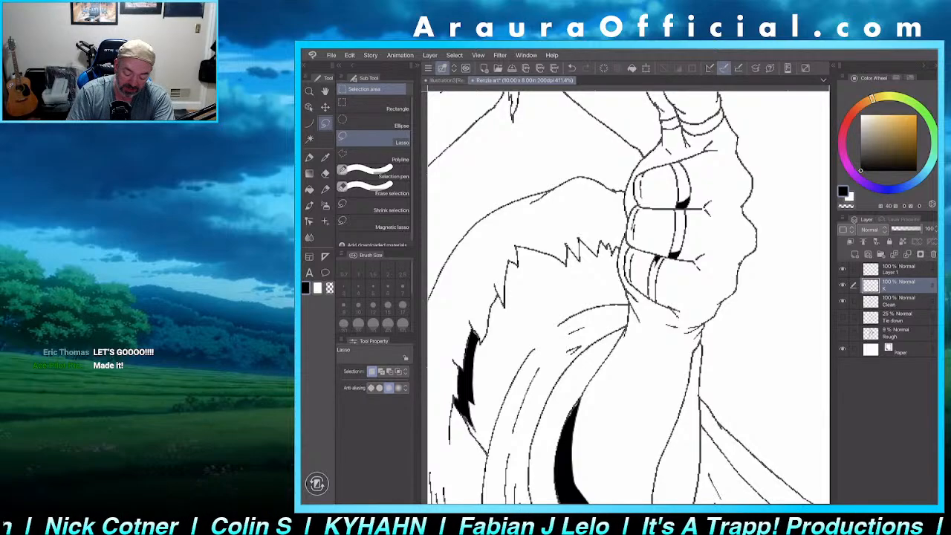
{"action": "scroll", "coordinate": [671, 339], "scroll_direction": "up", "scroll_amount": 2}
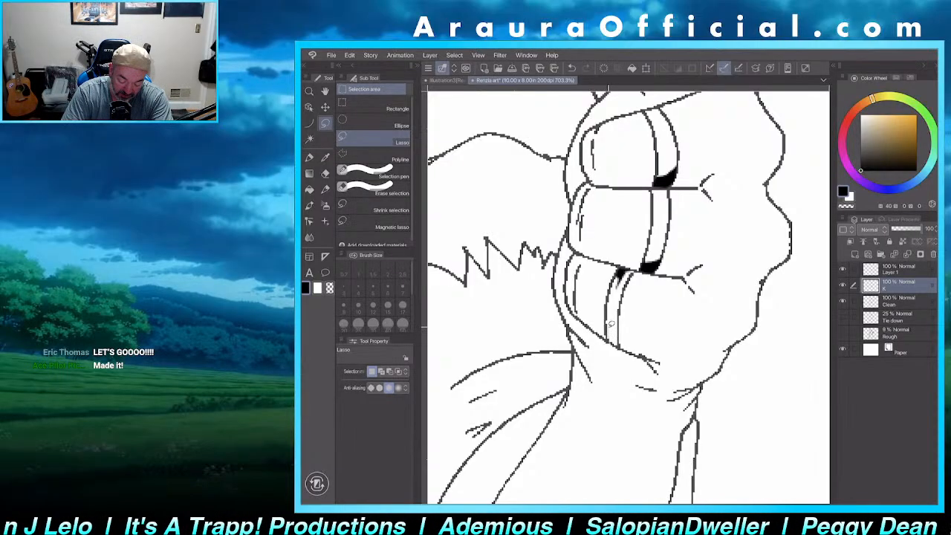
{"action": "left_click_drag", "start_coordinate": [615, 329], "coordinate": [612, 344]}
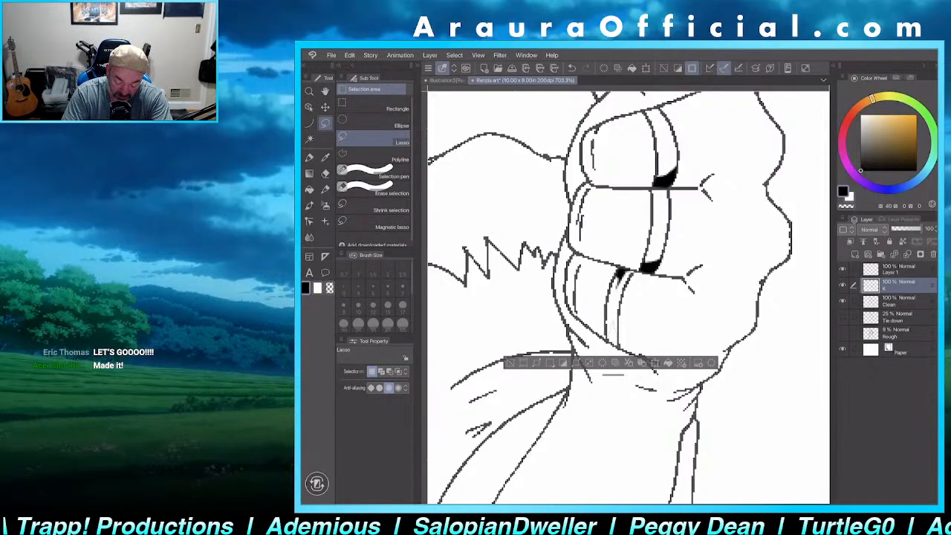
{"action": "key", "text": "alt+Delete"}
{"action": "key", "text": "ctrl+d"}
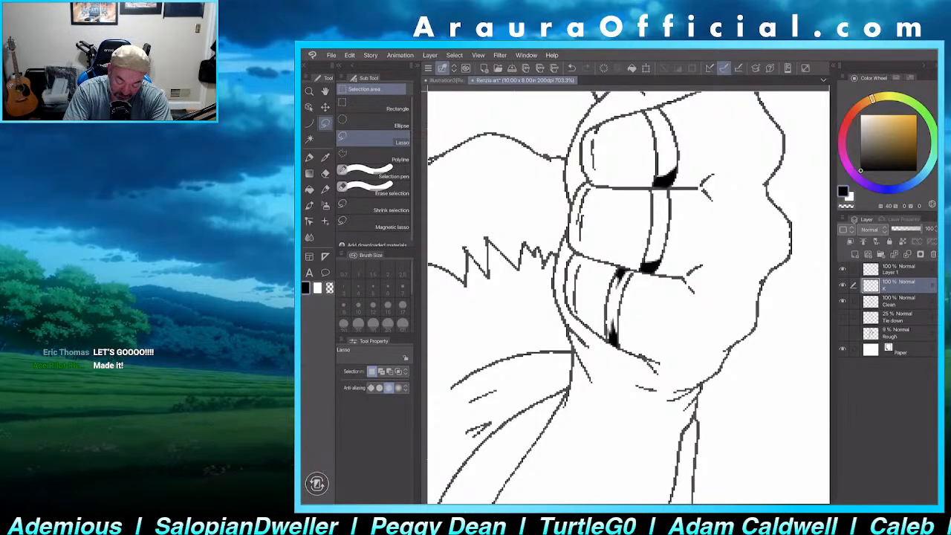
- Lasso small shadows at the upper ends of the bands on the middle and top curled fingers and fill them with black
{"action": "mouse_move", "coordinate": [651, 189]}
{"action": "left_mouse_down"}
{"action": "mouse_move", "coordinate": [660, 199]}
{"action": "mouse_move", "coordinate": [668, 192]}
{"action": "mouse_move", "coordinate": [653, 187]}
{"action": "mouse_move", "coordinate": [609, 325]}
{"action": "mouse_move", "coordinate": [628, 289]}
{"action": "left_mouse_up"}
{"action": "key", "text": "alt+Delete"}
{"action": "key", "text": "ctrl+d"}
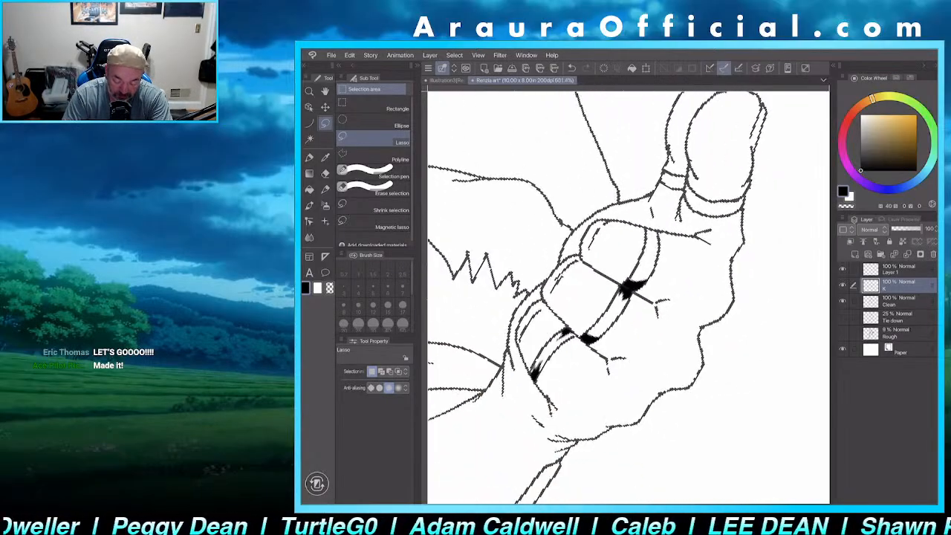
{"action": "scroll", "coordinate": [677, 180], "scroll_direction": "up", "scroll_amount": 3}
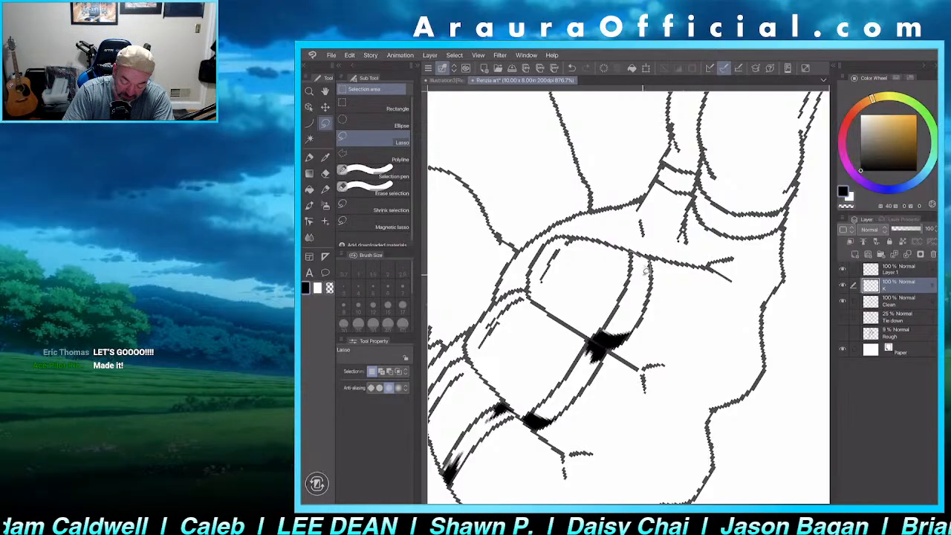
{"action": "left_click_drag", "start_coordinate": [645, 272], "coordinate": [633, 254]}
{"action": "left_click", "coordinate": [693, 297]}
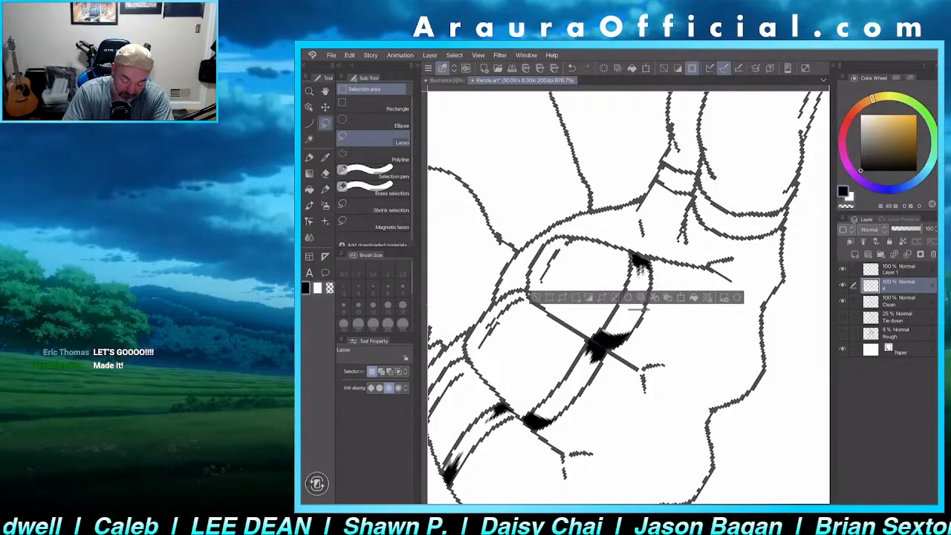
{"action": "key", "text": "ctrl+d"}
{"action": "scroll", "coordinate": [628, 298], "scroll_direction": "down", "scroll_amount": 5}
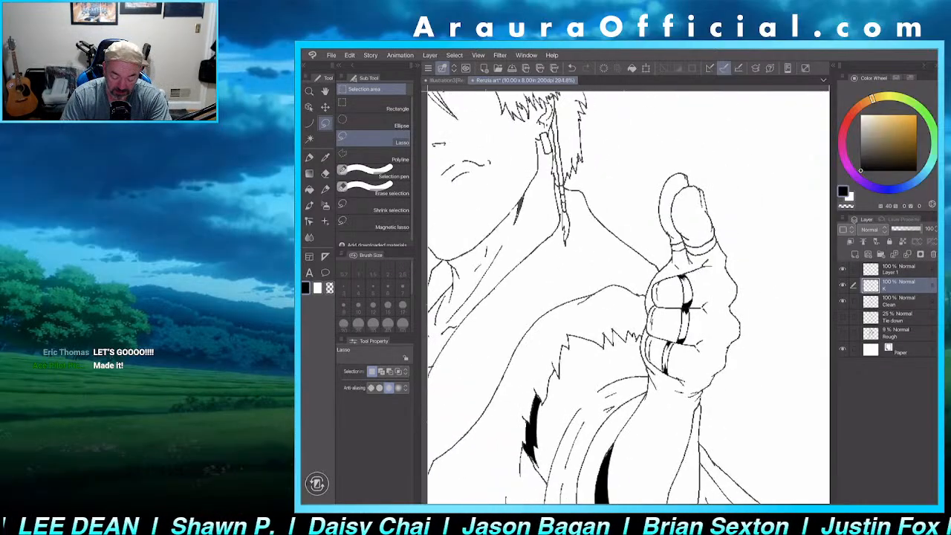
- Lasso small shadows at both ends of the curved band at the base of the raised thumb and fill them with black
{"action": "scroll", "coordinate": [669, 282], "scroll_direction": "up", "scroll_amount": 8}
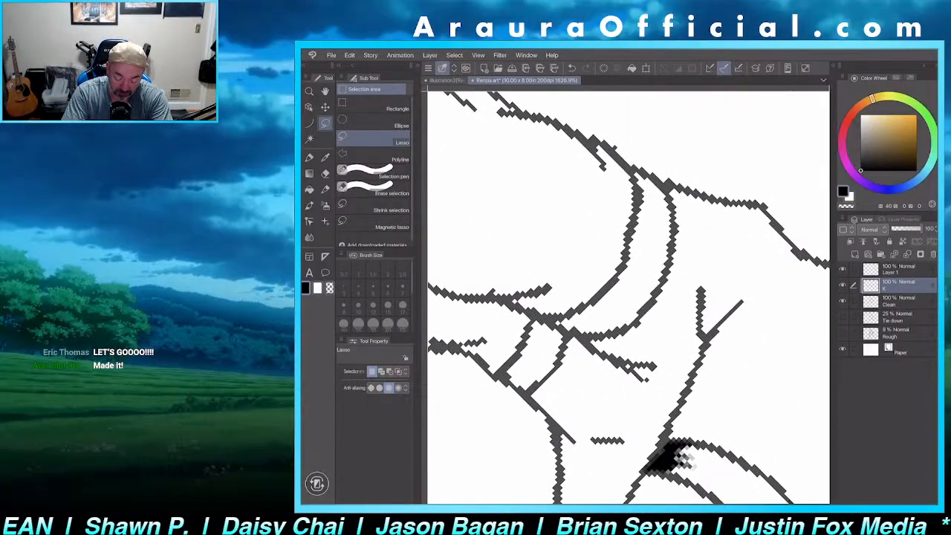
{"action": "mouse_move", "coordinate": [631, 168]}
{"action": "left_mouse_down"}
{"action": "mouse_move", "coordinate": [642, 208]}
{"action": "mouse_move", "coordinate": [660, 203]}
{"action": "mouse_move", "coordinate": [670, 222]}
{"action": "mouse_move", "coordinate": [673, 201]}
{"action": "mouse_move", "coordinate": [636, 167]}
{"action": "left_mouse_up"}
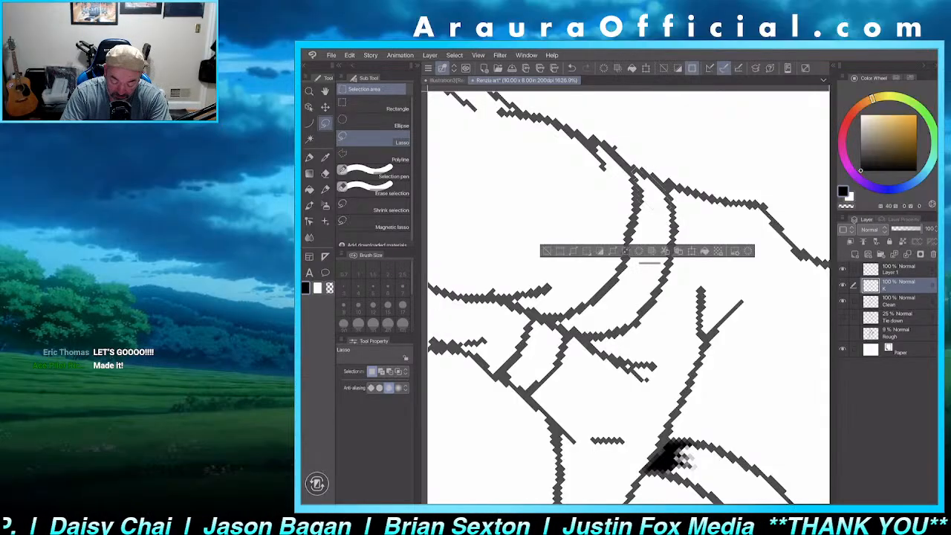
{"action": "key", "text": "alt+BackSpace"}
{"action": "key", "text": "ctrl+d"}
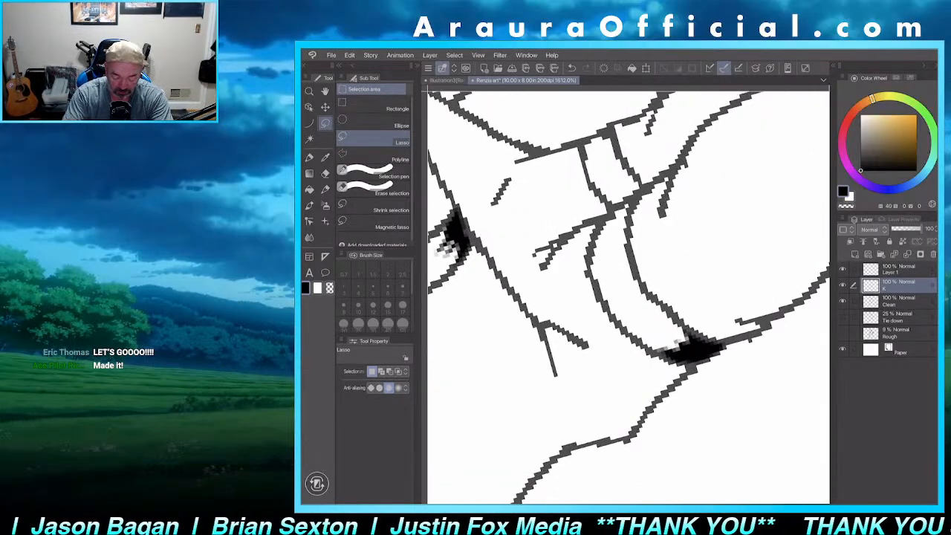
{"action": "mouse_move", "coordinate": [628, 235]}
{"action": "left_mouse_down"}
{"action": "mouse_move", "coordinate": [637, 192]}
{"action": "mouse_move", "coordinate": [598, 236]}
{"action": "mouse_move", "coordinate": [609, 224]}
{"action": "mouse_move", "coordinate": [609, 243]}
{"action": "mouse_move", "coordinate": [628, 227]}
{"action": "left_mouse_up"}
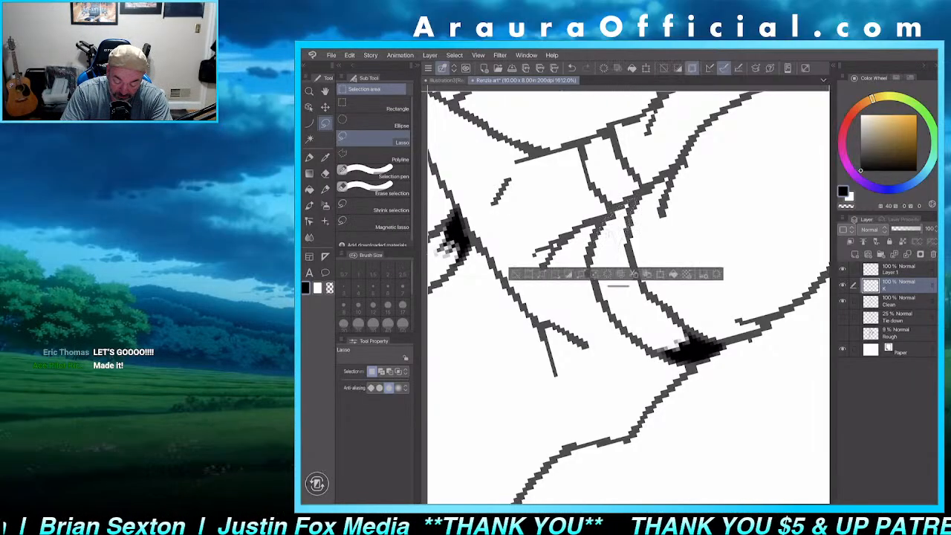
{"action": "key", "text": "alt+BackSpace"}
{"action": "left_click", "coordinate": [515, 273]}
{"action": "scroll", "coordinate": [628, 297], "scroll_direction": "down", "scroll_amount": 8}
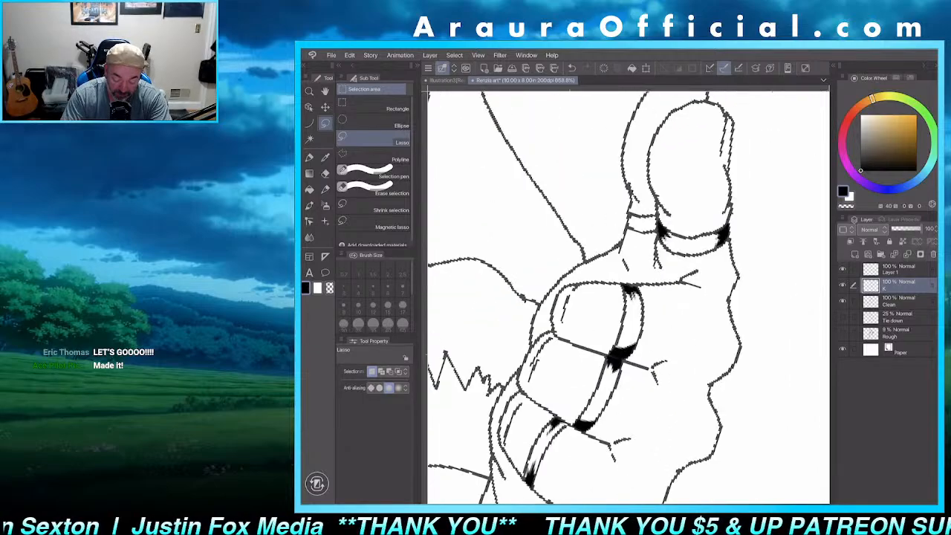
- Lasso jagged shadows inside the upper and lower ends of the rectangular earring and fill them with black
{"action": "scroll", "coordinate": [629, 297], "scroll_direction": "down", "scroll_amount": 6}
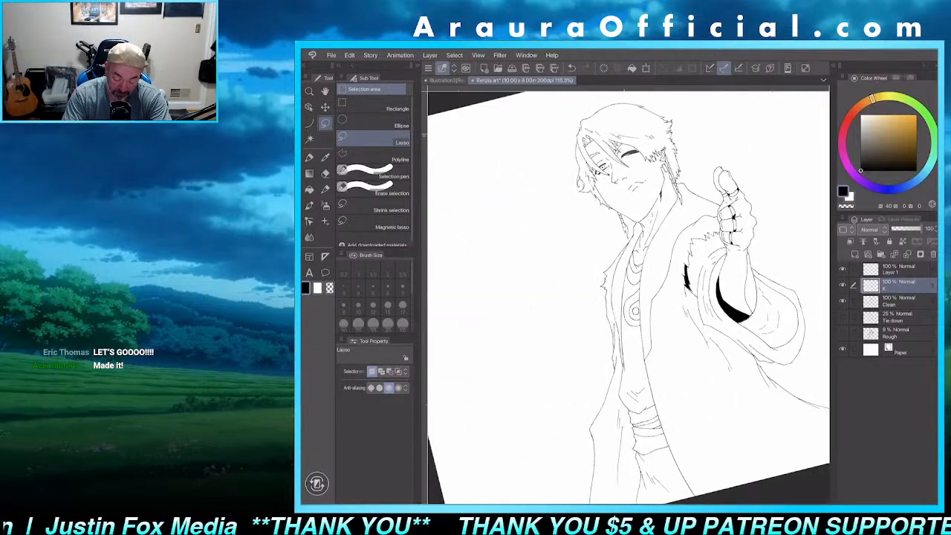
{"action": "scroll", "coordinate": [678, 176], "scroll_direction": "up", "scroll_amount": 12}
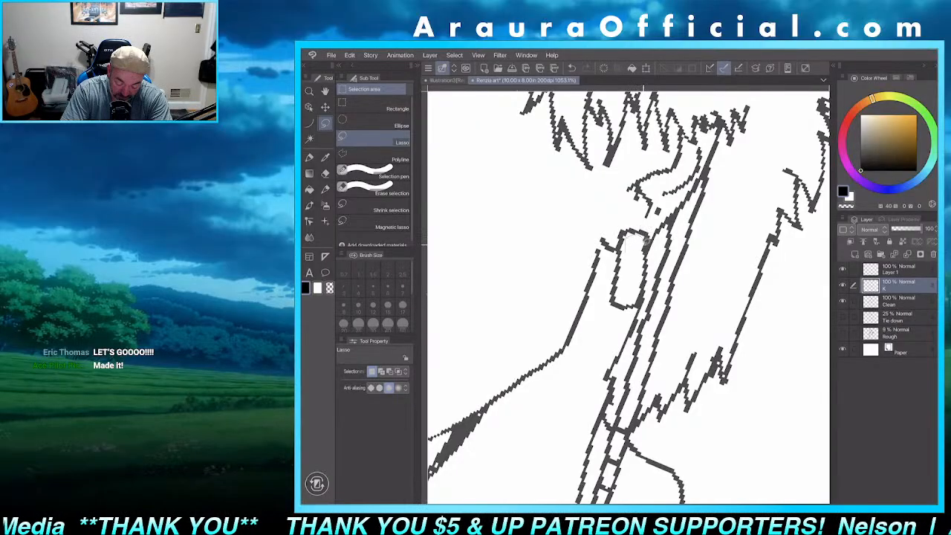
{"action": "left_click_drag", "start_coordinate": [639, 257], "coordinate": [630, 247]}
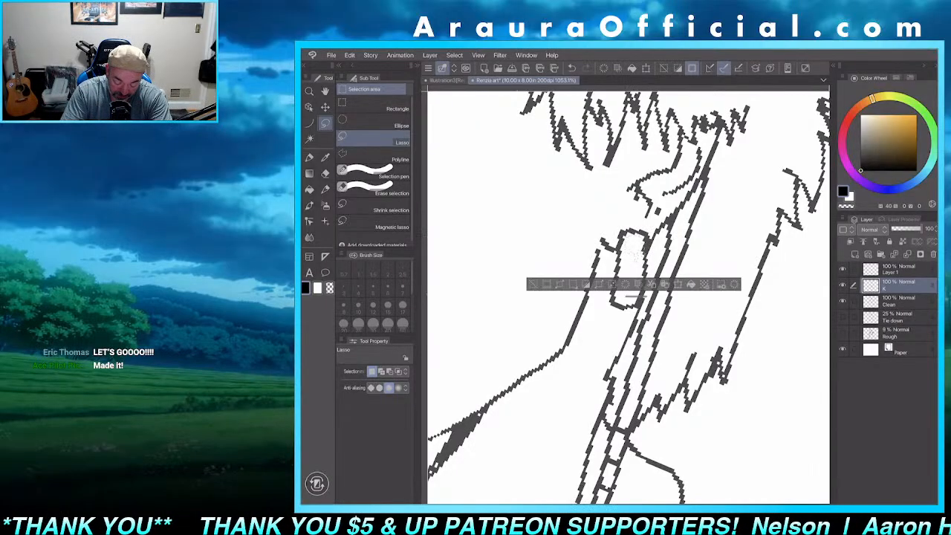
{"action": "left_click", "coordinate": [691, 284]}
{"action": "key", "text": "ctrl+d"}
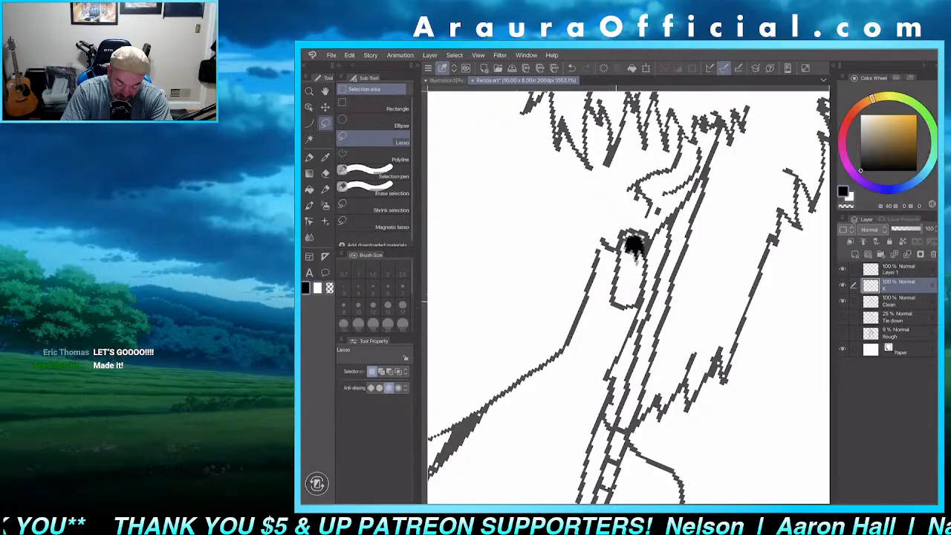
{"action": "mouse_move", "coordinate": [624, 283]}
{"action": "left_mouse_down"}
{"action": "mouse_move", "coordinate": [624, 297]}
{"action": "mouse_move", "coordinate": [641, 280]}
{"action": "mouse_move", "coordinate": [640, 303]}
{"action": "mouse_move", "coordinate": [618, 305]}
{"action": "mouse_move", "coordinate": [616, 296]}
{"action": "left_mouse_up"}
{"action": "left_click", "coordinate": [689, 328]}
{"action": "left_click", "coordinate": [526, 328]}
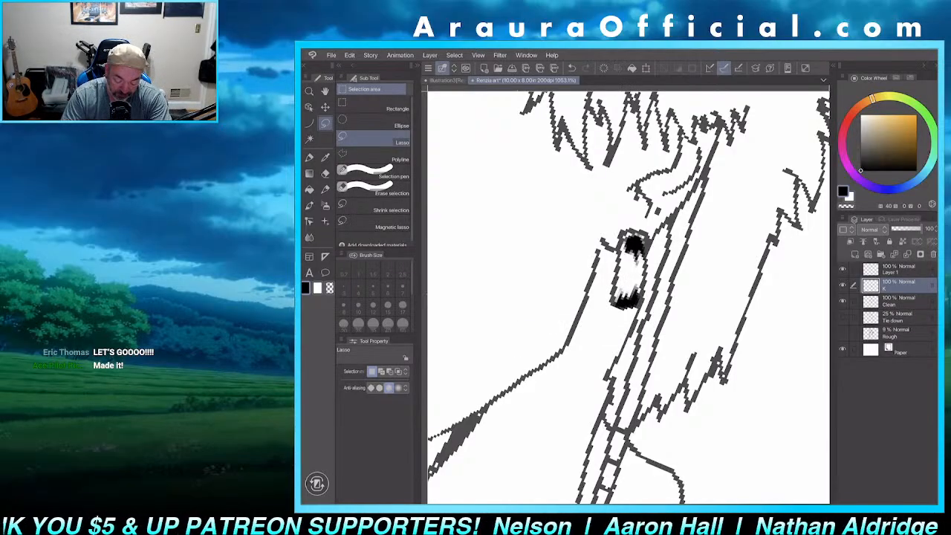
- Lasso a pointed wedge shadow on the neck just under the jawline below the earring and fill it with black
{"action": "scroll", "coordinate": [628, 297], "scroll_direction": "down", "scroll_amount": 6}
{"action": "scroll", "coordinate": [628, 297], "scroll_direction": "up", "scroll_amount": 3}
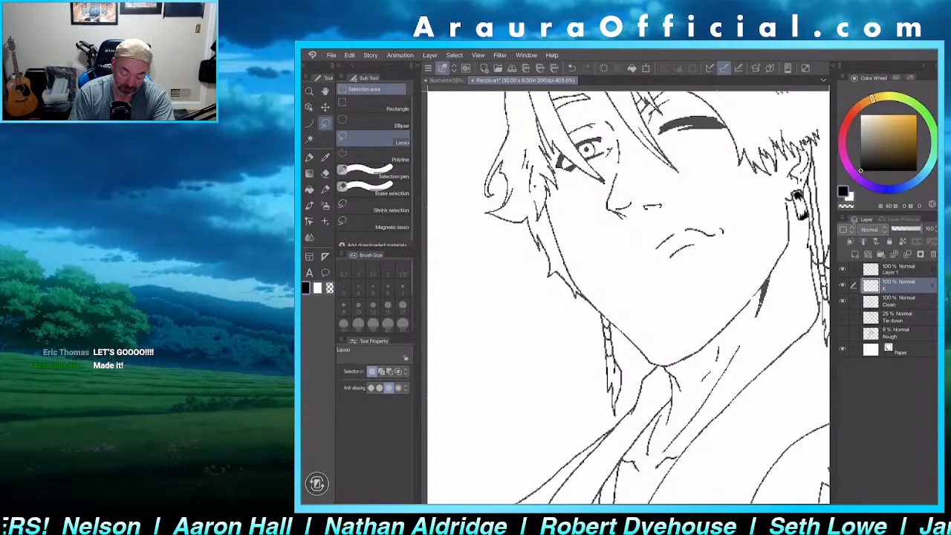
{"action": "scroll", "coordinate": [613, 360], "scroll_direction": "down", "scroll_amount": 3}
{"action": "scroll", "coordinate": [748, 258], "scroll_direction": "up", "scroll_amount": 2}
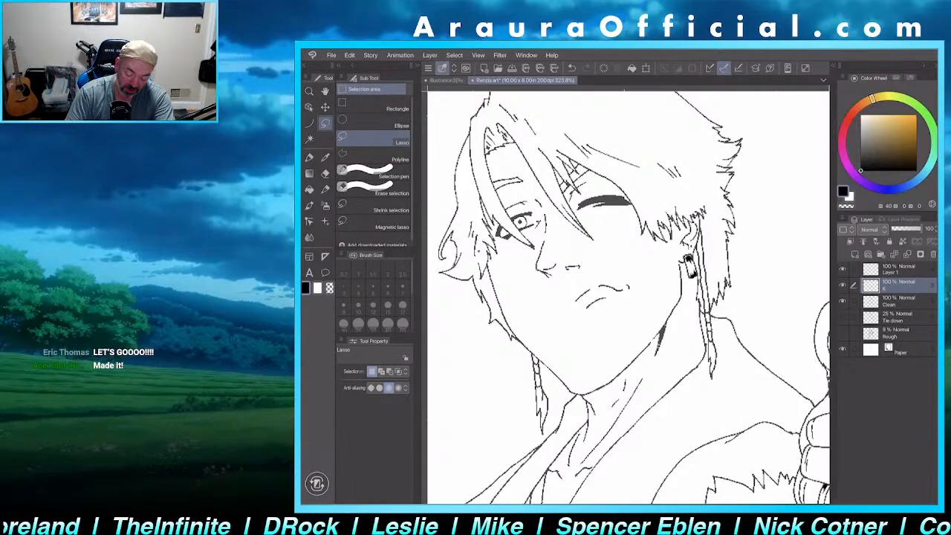
{"action": "scroll", "coordinate": [628, 297], "scroll_direction": "up", "scroll_amount": 2}
{"action": "scroll", "coordinate": [628, 297], "scroll_direction": "down", "scroll_amount": 4}
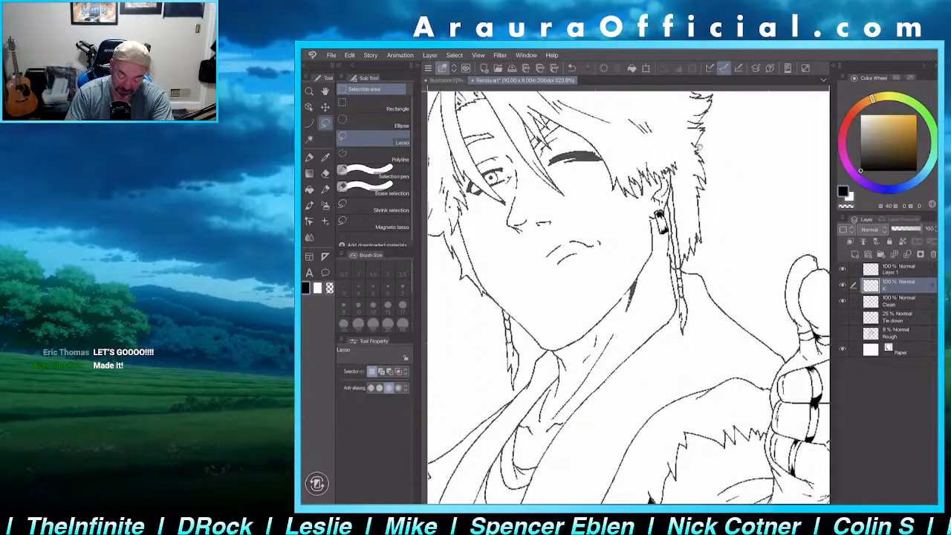
{"action": "scroll", "coordinate": [628, 298], "scroll_direction": "down", "scroll_amount": 3}
{"action": "scroll", "coordinate": [628, 297], "scroll_direction": "up", "scroll_amount": 3}
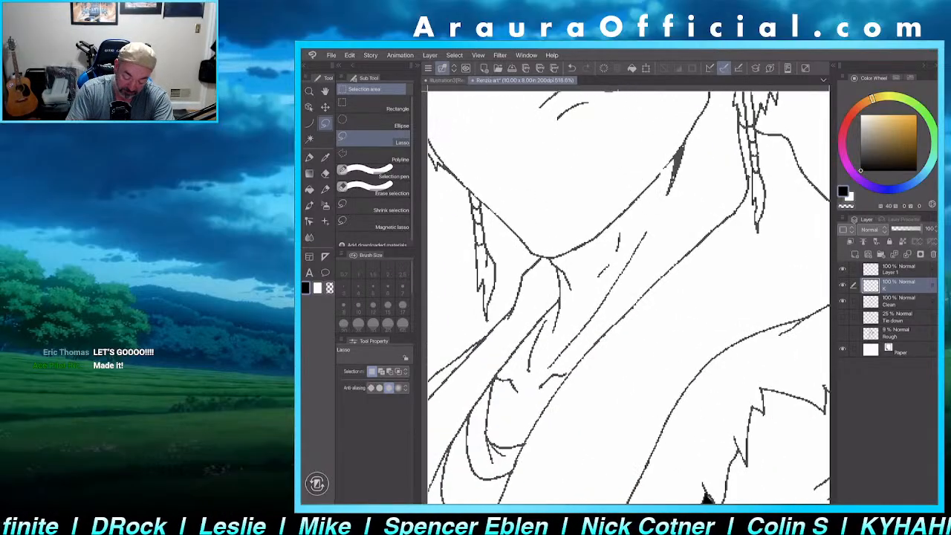
{"action": "mouse_move", "coordinate": [683, 149]}
{"action": "left_mouse_down"}
{"action": "mouse_move", "coordinate": [658, 209]}
{"action": "mouse_move", "coordinate": [663, 175]}
{"action": "mouse_move", "coordinate": [682, 149]}
{"action": "left_mouse_up"}
{"action": "left_click", "coordinate": [727, 225]}
{"action": "left_click", "coordinate": [569, 224]}
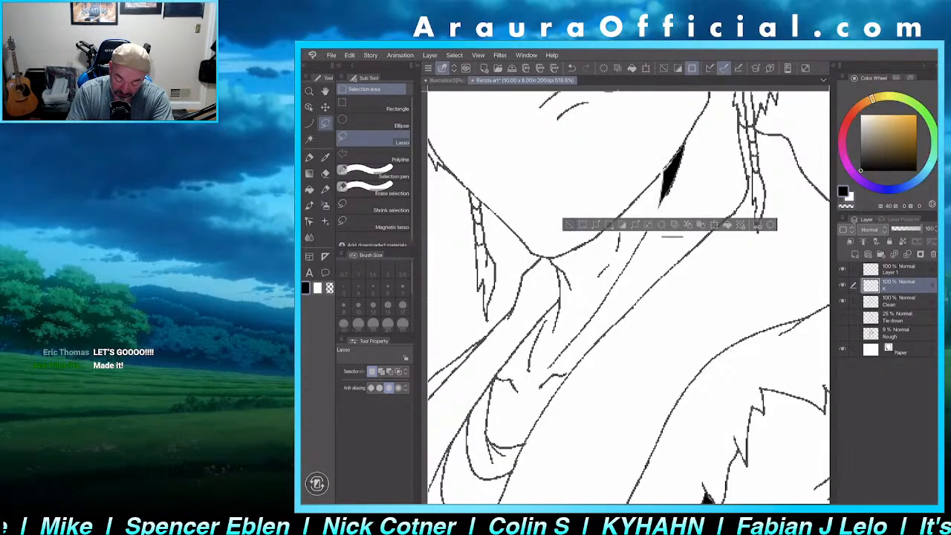
- Move layer K below the Clean layer in the layer order
{"action": "scroll", "coordinate": [628, 297], "scroll_direction": "up", "scroll_amount": 4}
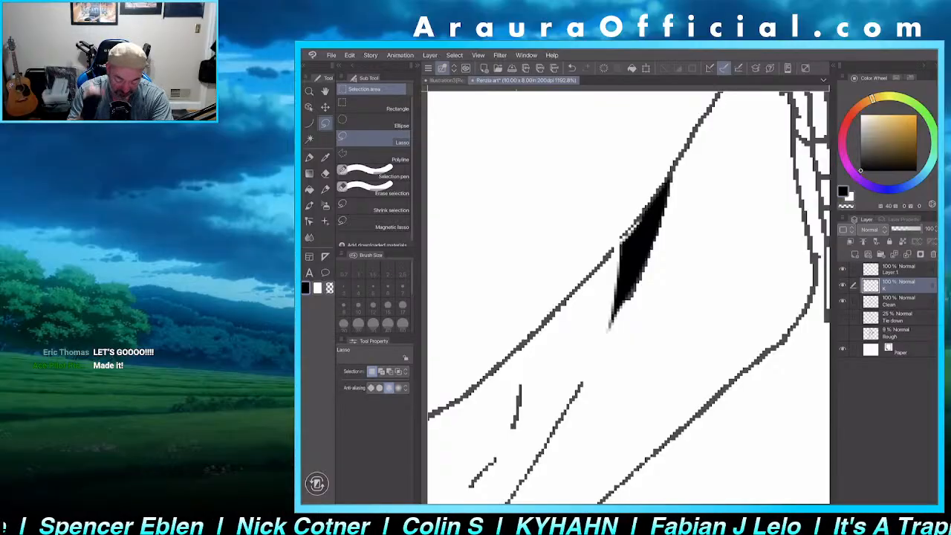
{"action": "scroll", "coordinate": [713, 304], "scroll_direction": "down", "scroll_amount": 6}
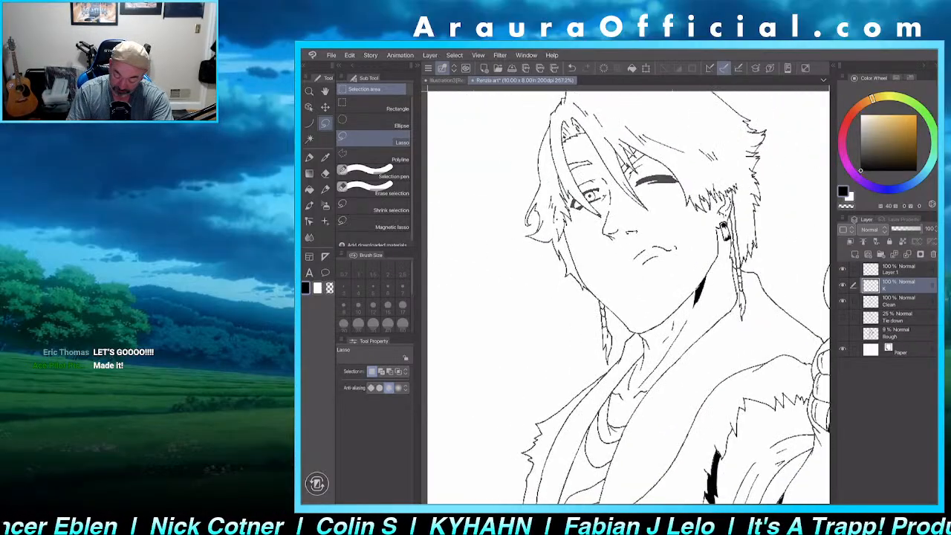
{"action": "left_click_drag", "start_coordinate": [895, 284], "coordinate": [895, 301]}
- Lasso the jawline segment overlapping the neck shadow on the Clean layer and fill it with black
{"action": "scroll", "coordinate": [694, 297], "scroll_direction": "up", "scroll_amount": 5}
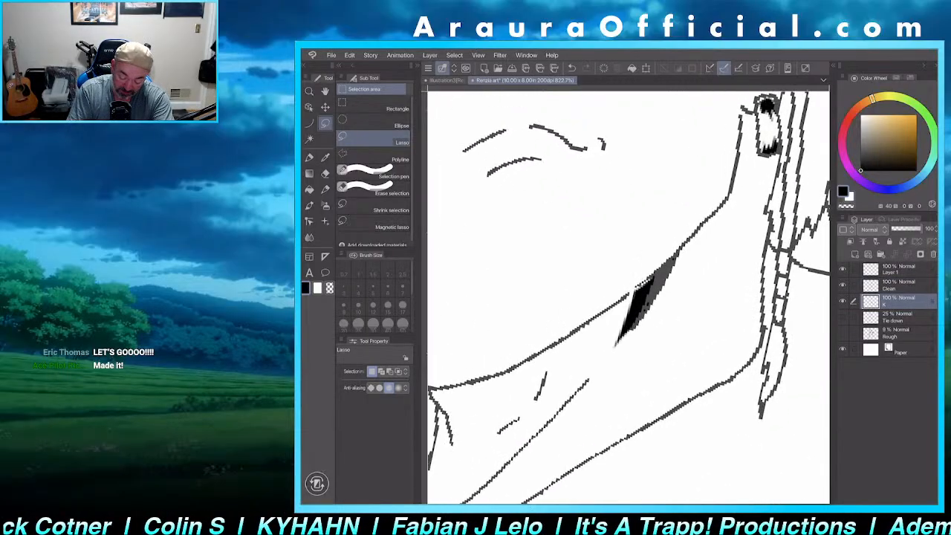
{"action": "left_click", "coordinate": [897, 285]}
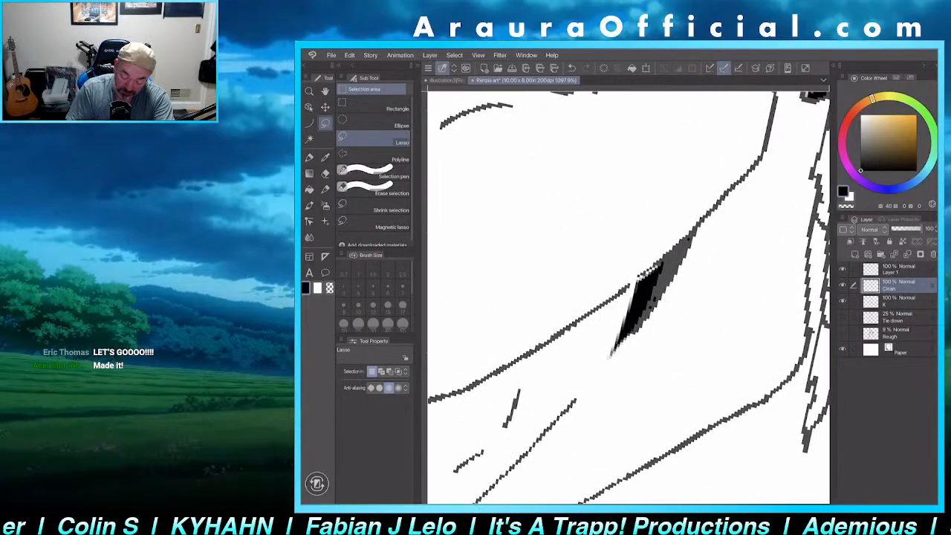
{"action": "mouse_move", "coordinate": [651, 274]}
{"action": "left_mouse_down"}
{"action": "mouse_move", "coordinate": [686, 241]}
{"action": "mouse_move", "coordinate": [646, 312]}
{"action": "mouse_move", "coordinate": [636, 307]}
{"action": "mouse_move", "coordinate": [640, 292]}
{"action": "left_mouse_up"}
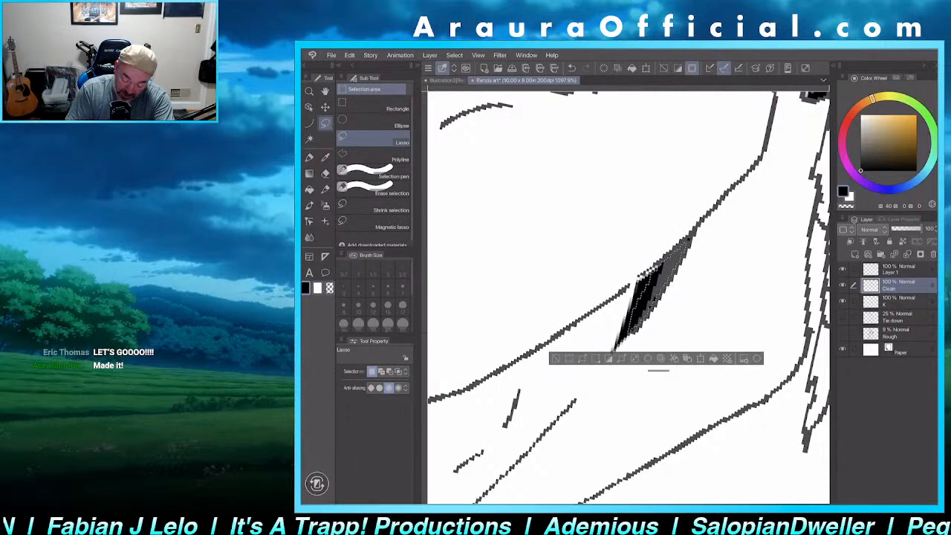
{"action": "key", "text": "alt+Delete"}
{"action": "key", "text": "ctrl+d"}
{"action": "scroll", "coordinate": [722, 303], "scroll_direction": "down", "scroll_amount": 4}
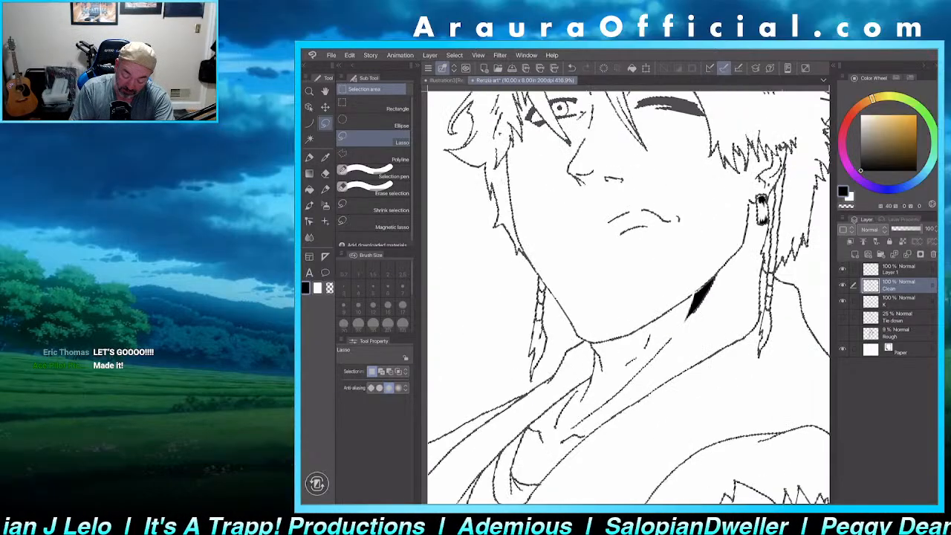
- Lasso the gap between the neck shadow's upper edge and the jawline on layer K and fill it with black
{"action": "scroll", "coordinate": [722, 303], "scroll_direction": "up", "scroll_amount": 2}
{"action": "left_click", "coordinate": [897, 300]}
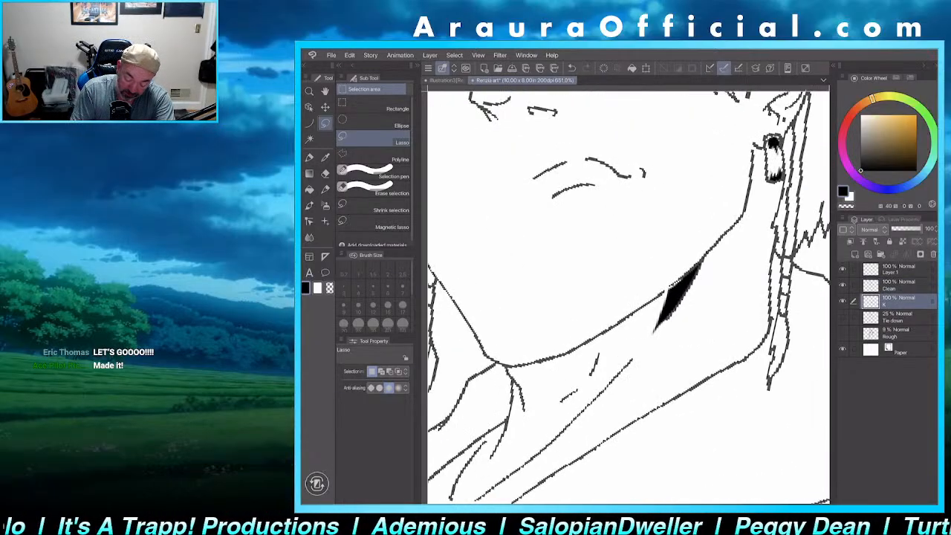
{"action": "scroll", "coordinate": [706, 243], "scroll_direction": "up", "scroll_amount": 5}
{"action": "mouse_move", "coordinate": [691, 286]}
{"action": "left_mouse_down"}
{"action": "mouse_move", "coordinate": [614, 343]}
{"action": "mouse_move", "coordinate": [640, 341]}
{"action": "mouse_move", "coordinate": [654, 319]}
{"action": "left_mouse_up"}
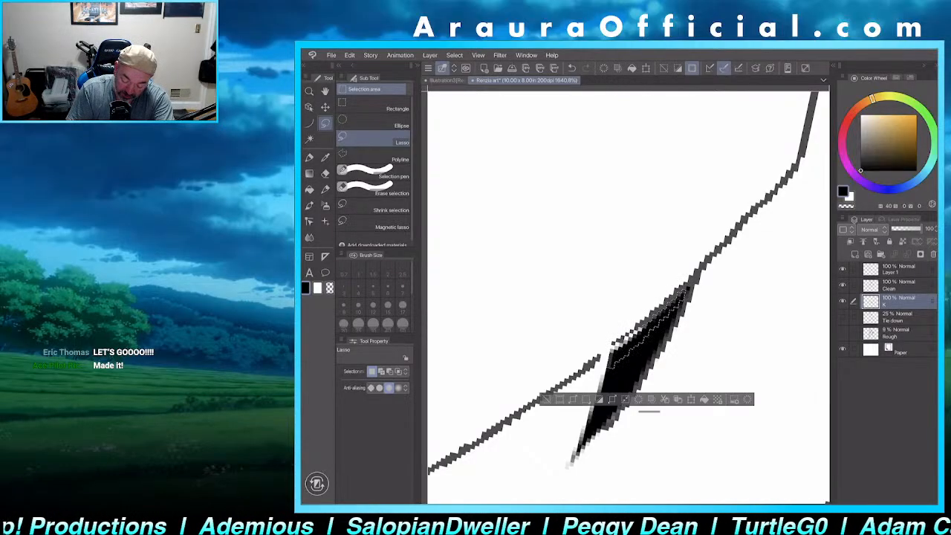
{"action": "key", "text": "ctrl+d"}
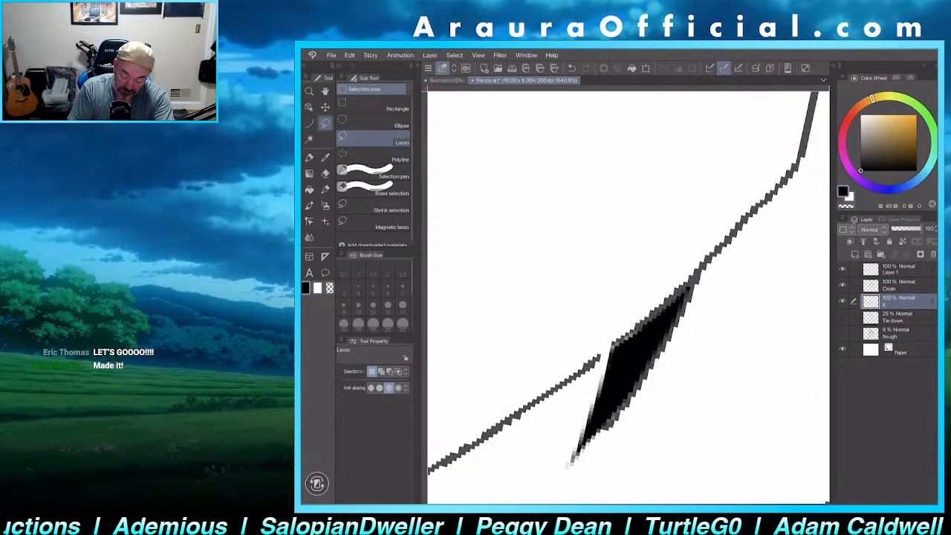
- Lasso a small shadow between the earring and the jaw edge on layer K and fill it with black
{"action": "scroll", "coordinate": [702, 331], "scroll_direction": "down", "scroll_amount": 5}
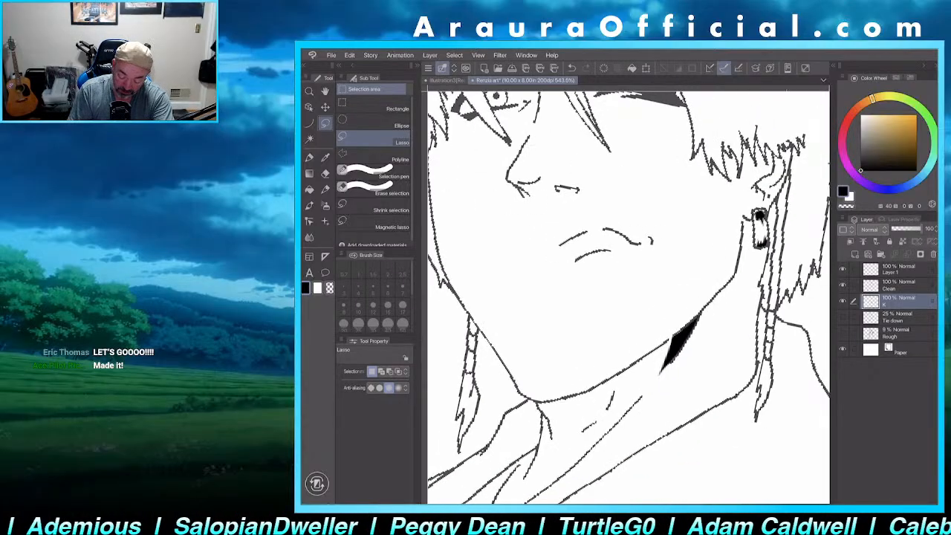
{"action": "scroll", "coordinate": [629, 297], "scroll_direction": "right", "scroll_amount": 1}
{"action": "scroll", "coordinate": [772, 215], "scroll_direction": "up", "scroll_amount": 3}
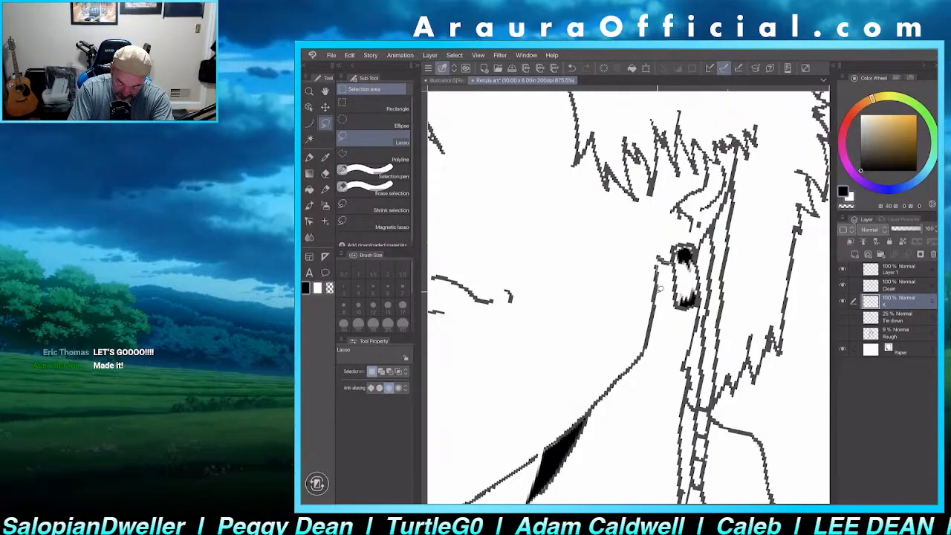
{"action": "left_click_drag", "start_coordinate": [657, 316], "coordinate": [676, 261]}
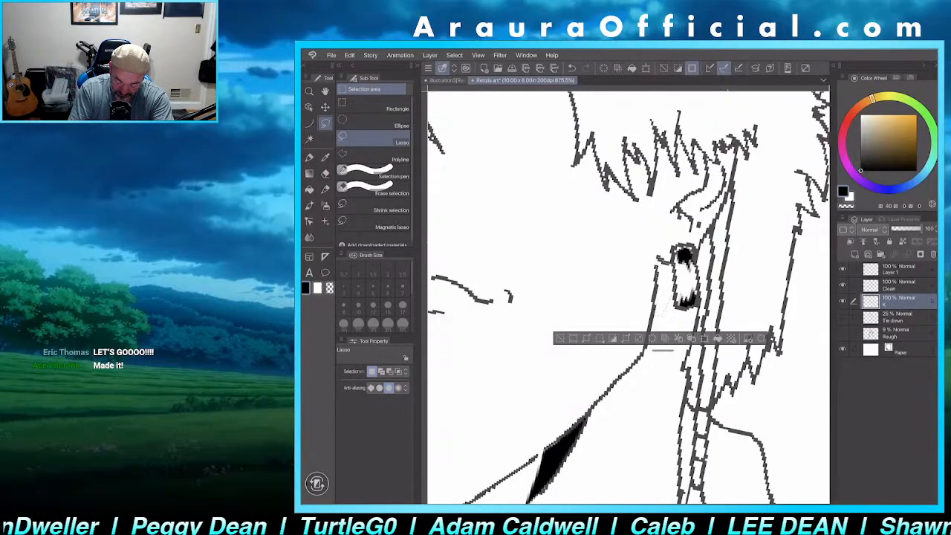
{"action": "left_click", "coordinate": [717, 338]}
{"action": "left_click", "coordinate": [560, 338]}
{"action": "scroll", "coordinate": [733, 314], "scroll_direction": "down", "scroll_amount": 6}
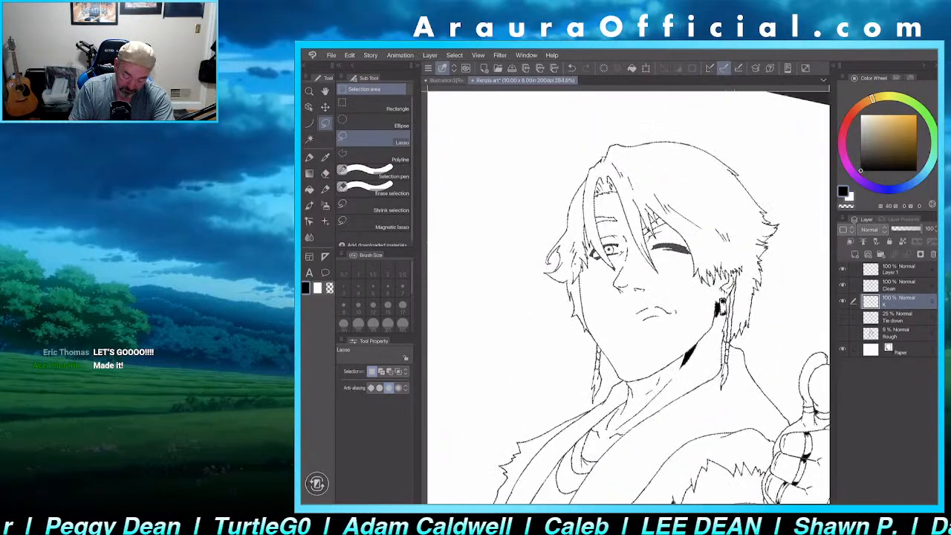
{"action": "scroll", "coordinate": [628, 297], "scroll_direction": "down", "scroll_amount": 3}
{"action": "scroll", "coordinate": [628, 297], "scroll_direction": "up", "scroll_amount": 5}
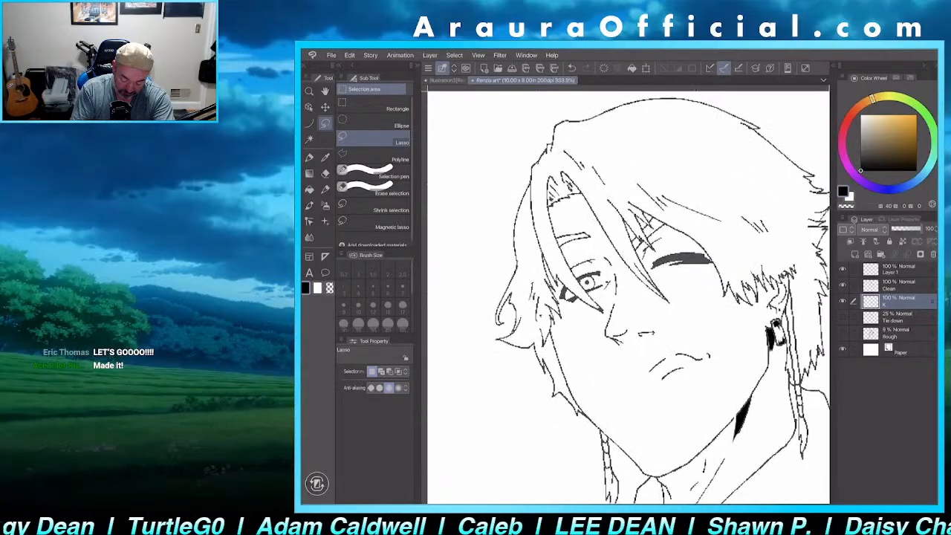
{"action": "scroll", "coordinate": [628, 297], "scroll_direction": "down", "scroll_amount": 5}
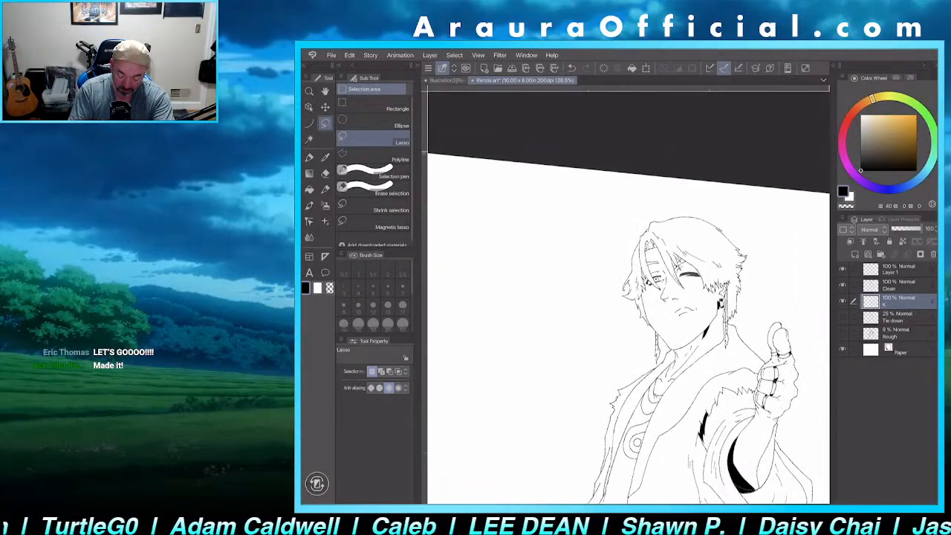
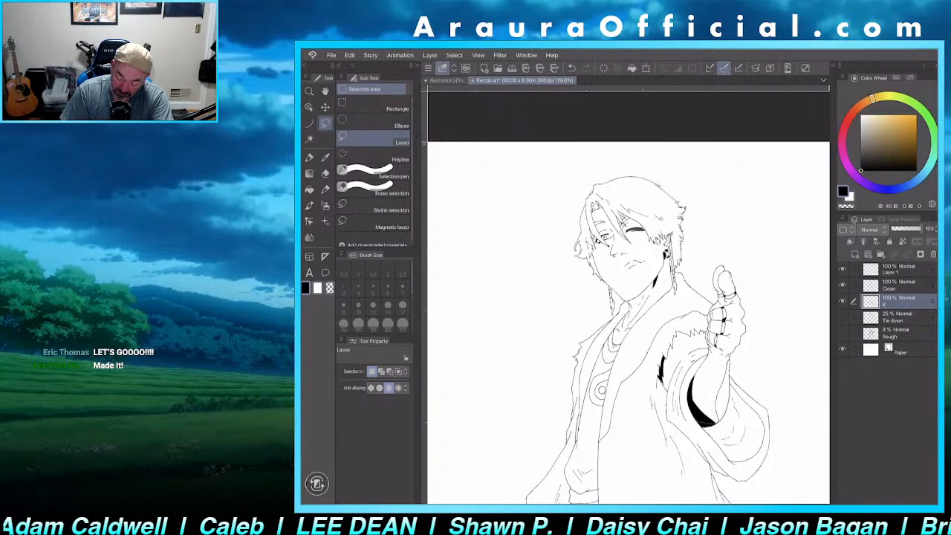
- Rename the topmost layer, Layer 1, as "Clean extra"
{"action": "left_click", "coordinate": [897, 269]}
{"action": "double_click", "coordinate": [895, 272]}
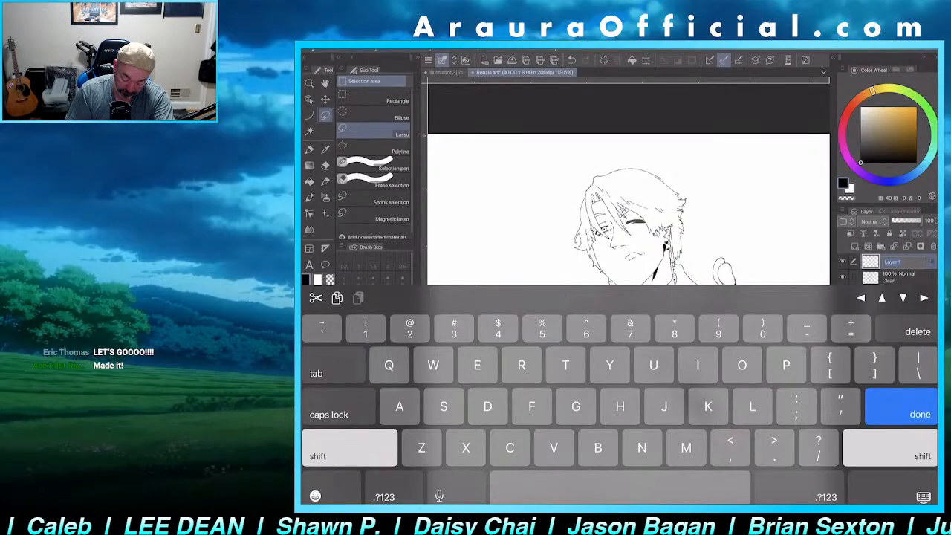
{"action": "type", "text": "Cl"}
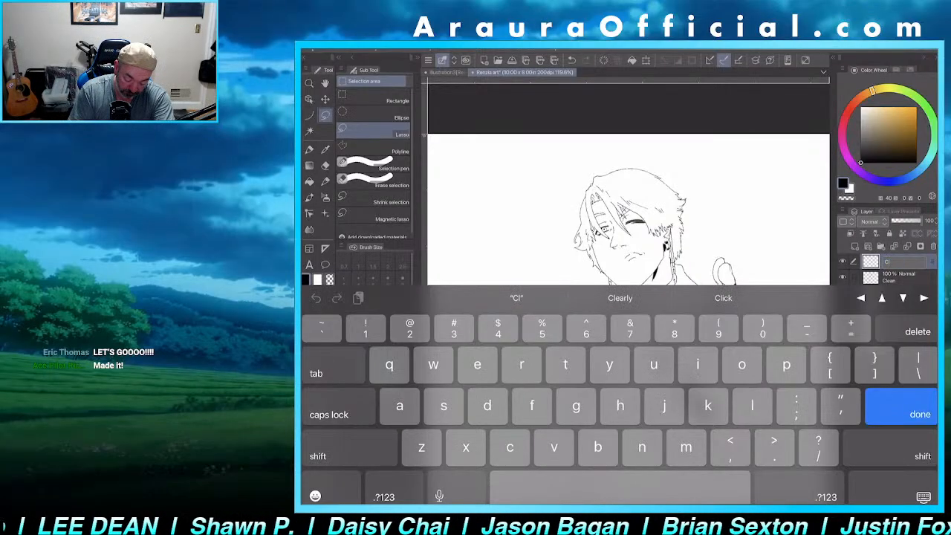
{"action": "type", "text": "ean ex"}
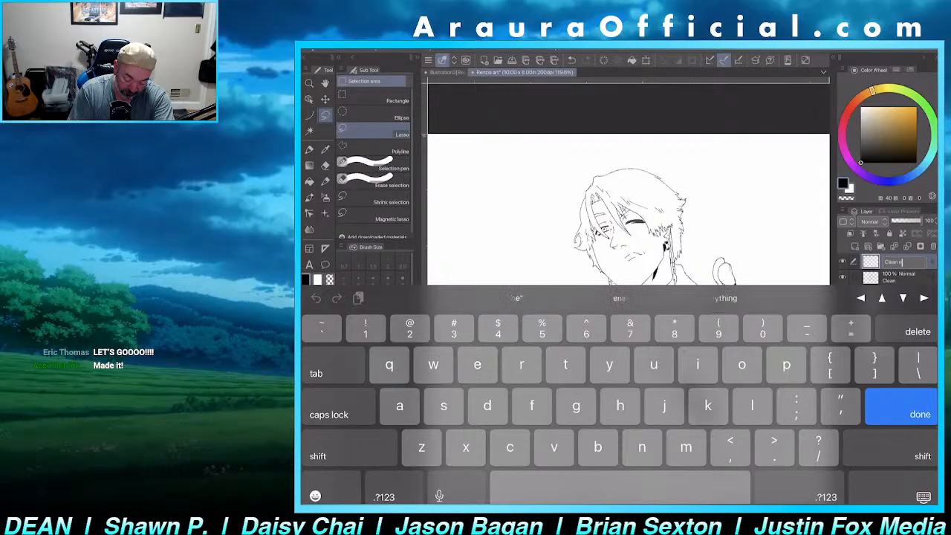
{"action": "type", "text": "tra"}
{"action": "key", "text": "Return"}
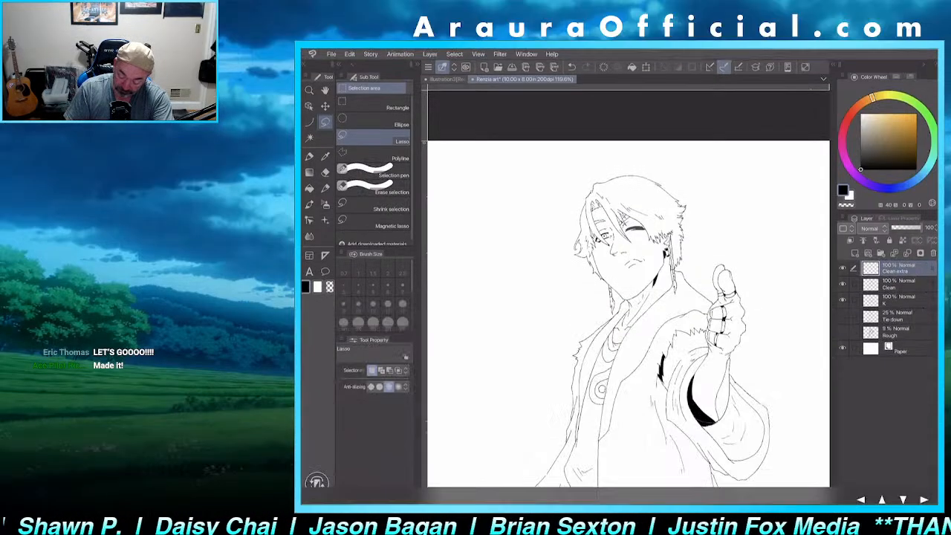
- Add a new layer above Clean extra and name it "Lighting"
{"action": "key", "text": "ctrl+shift+n"}
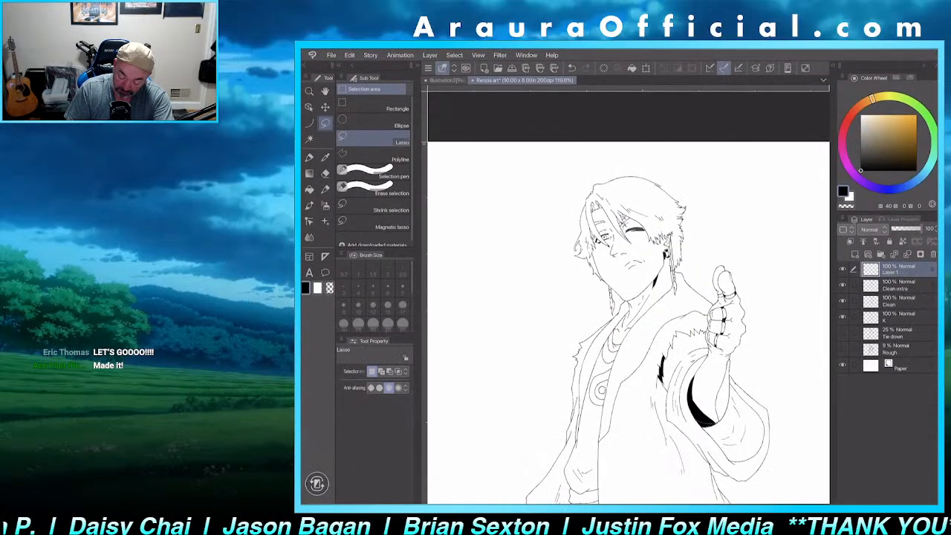
{"action": "double_click", "coordinate": [893, 272]}
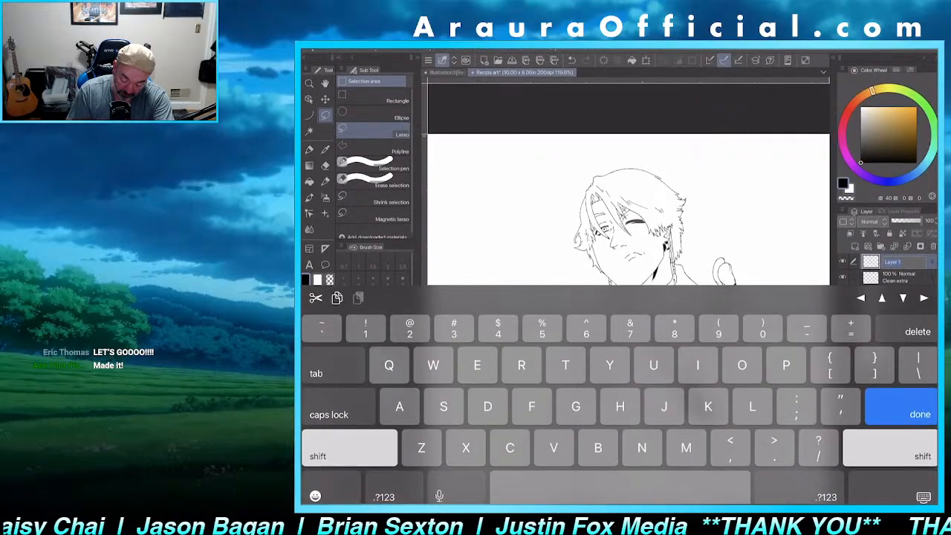
{"action": "type", "text": "Lighti"}
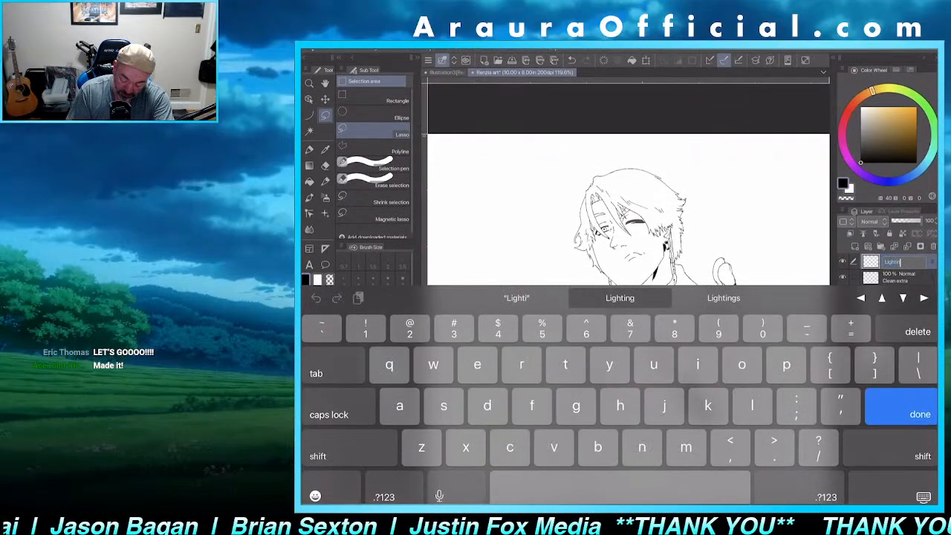
{"action": "left_click", "coordinate": [620, 297]}
{"action": "left_click", "coordinate": [919, 414]}
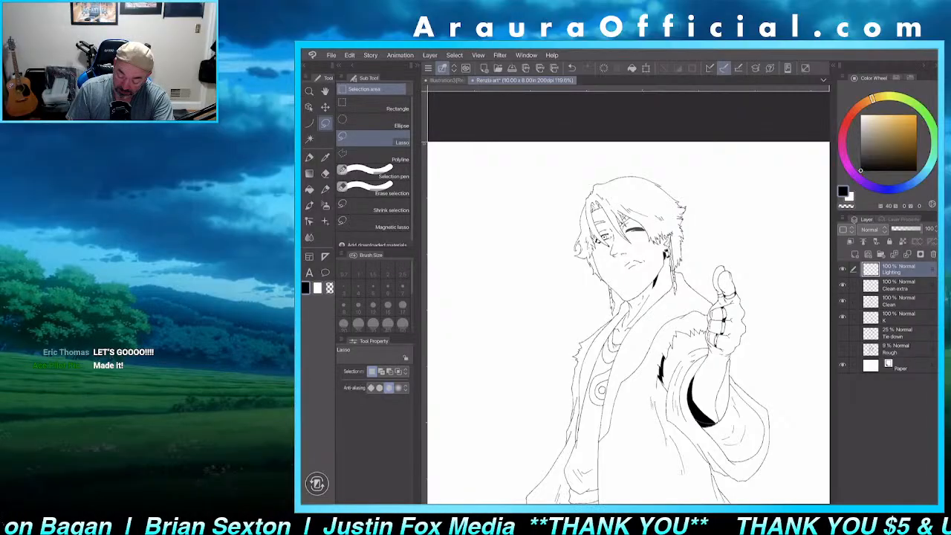
- Rename the Lighting layer as "Highlights"
{"action": "left_click", "coordinate": [897, 285]}
{"action": "double_click", "coordinate": [894, 270]}
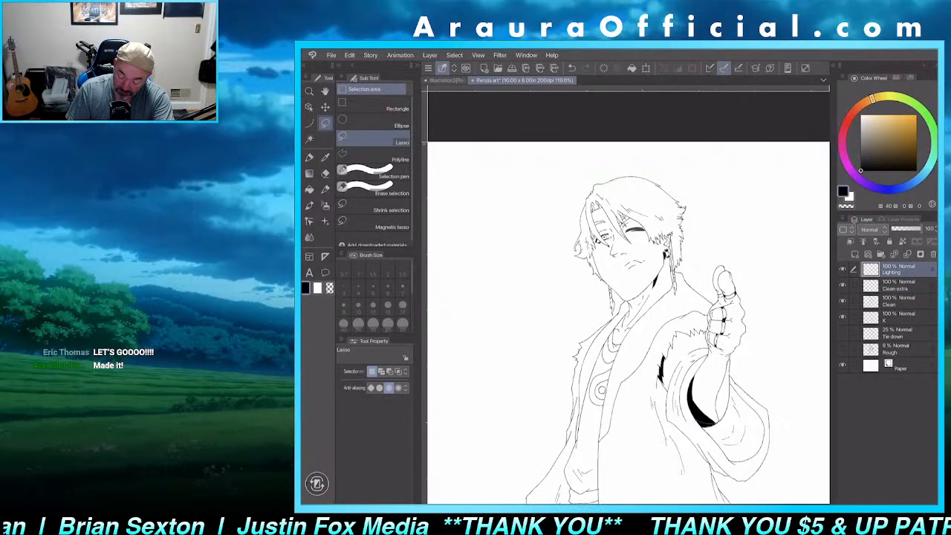
{"action": "key", "text": "Return"}
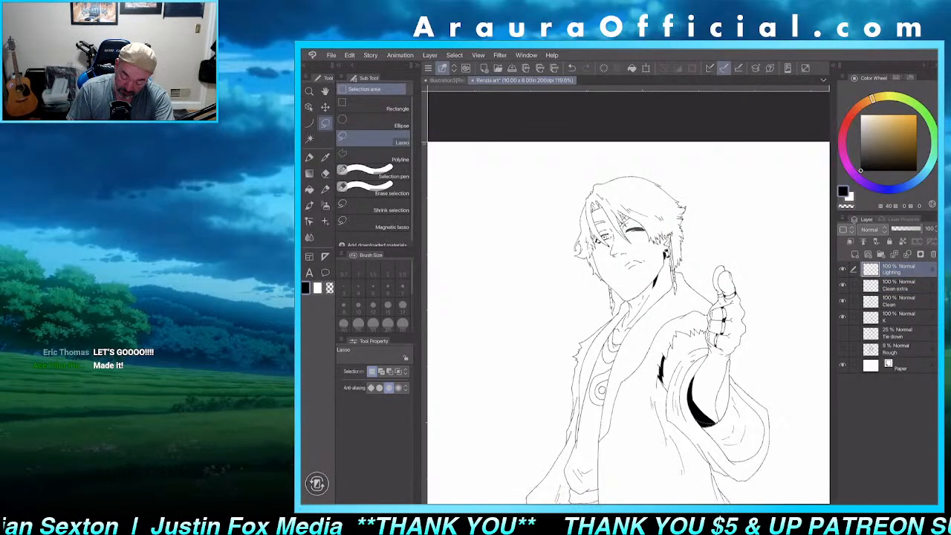
{"action": "double_click", "coordinate": [894, 270]}
{"action": "type", "text": "Hi"}
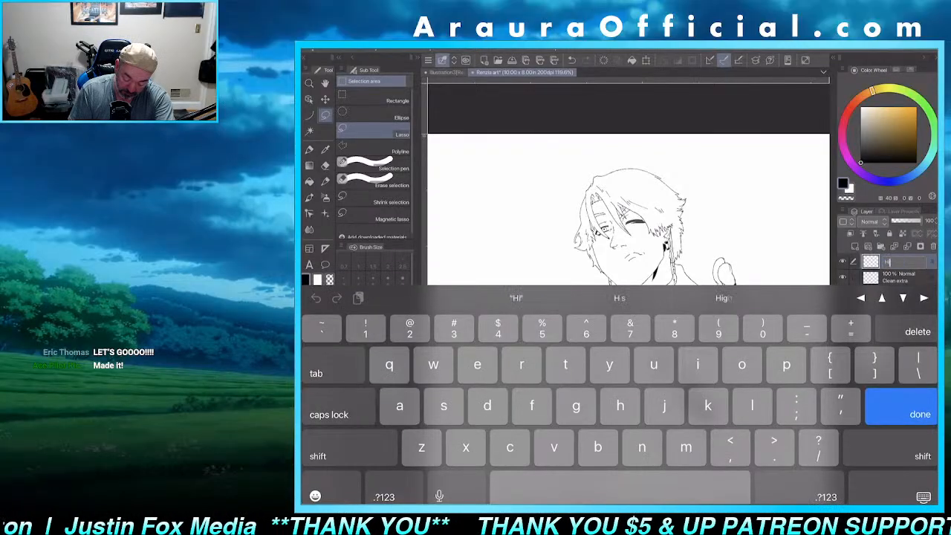
{"action": "type", "text": "ghlights"}
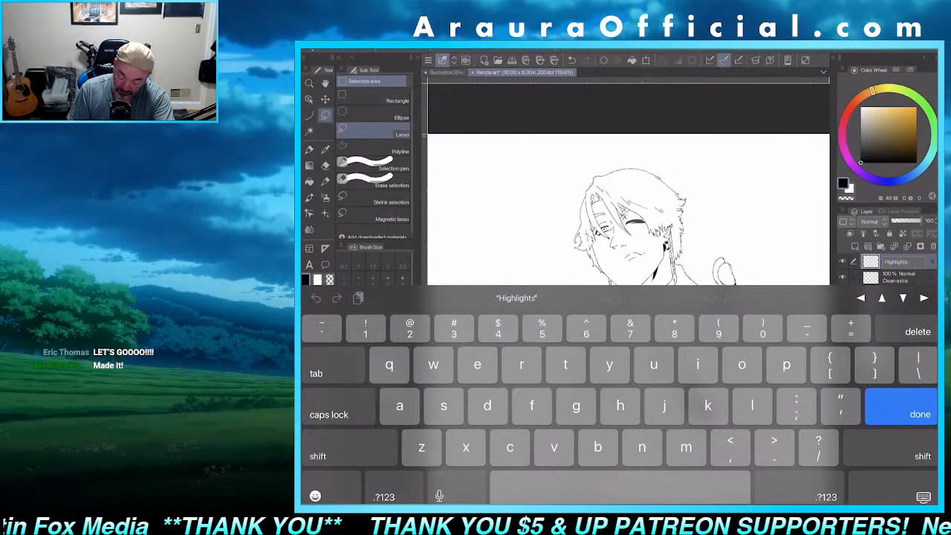
{"action": "key", "text": "Return"}
- Add a new layer between Clean extra and Highlights and name it "Shadow"
{"action": "key", "text": "e"}
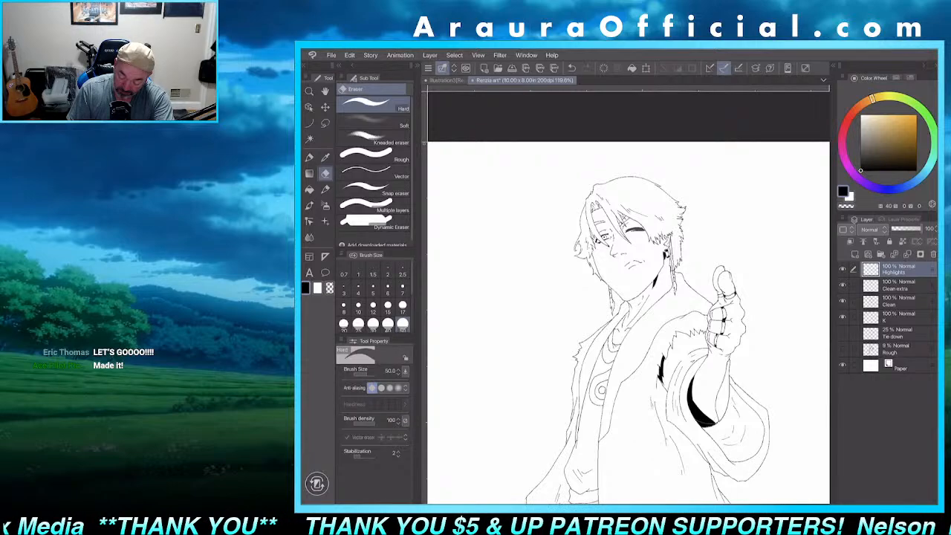
{"action": "left_click", "coordinate": [898, 285]}
{"action": "left_click", "coordinate": [854, 254]}
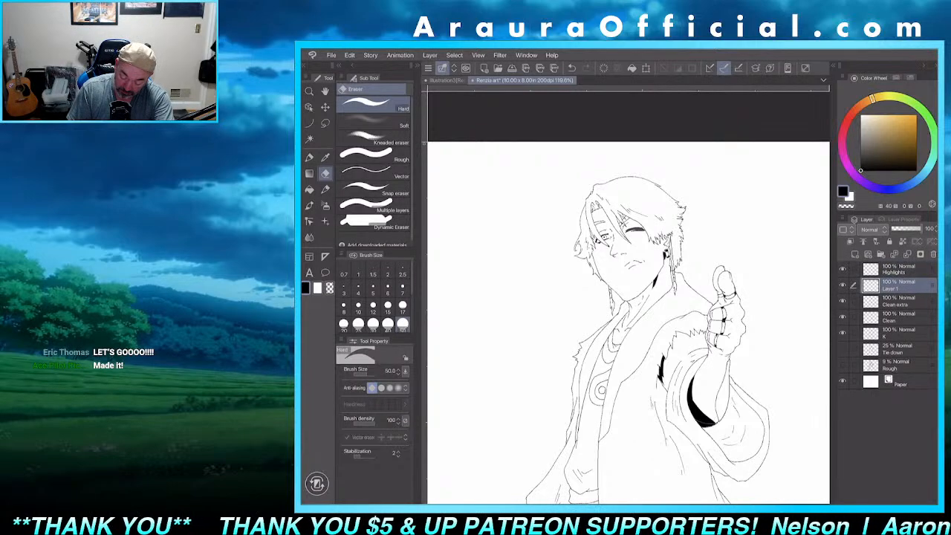
{"action": "double_click", "coordinate": [892, 288]}
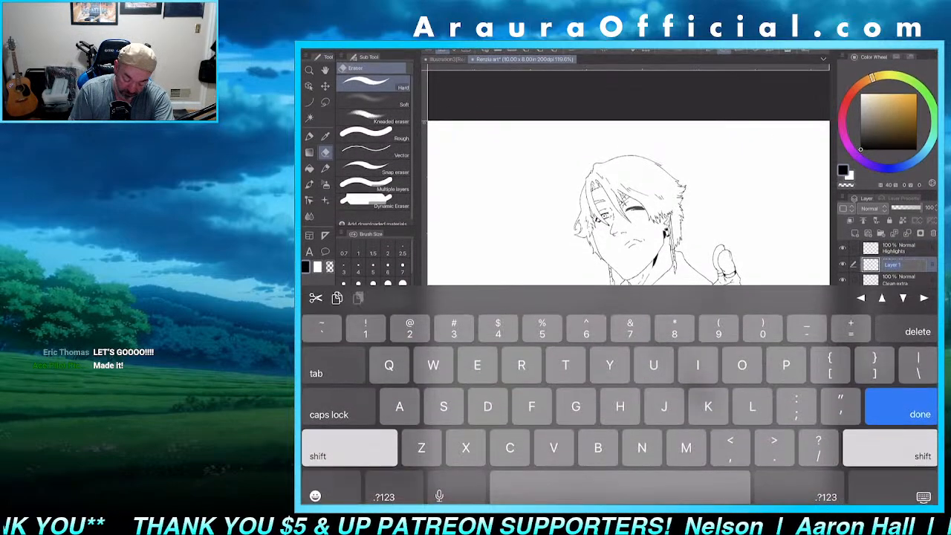
{"action": "type", "text": "Shado"}
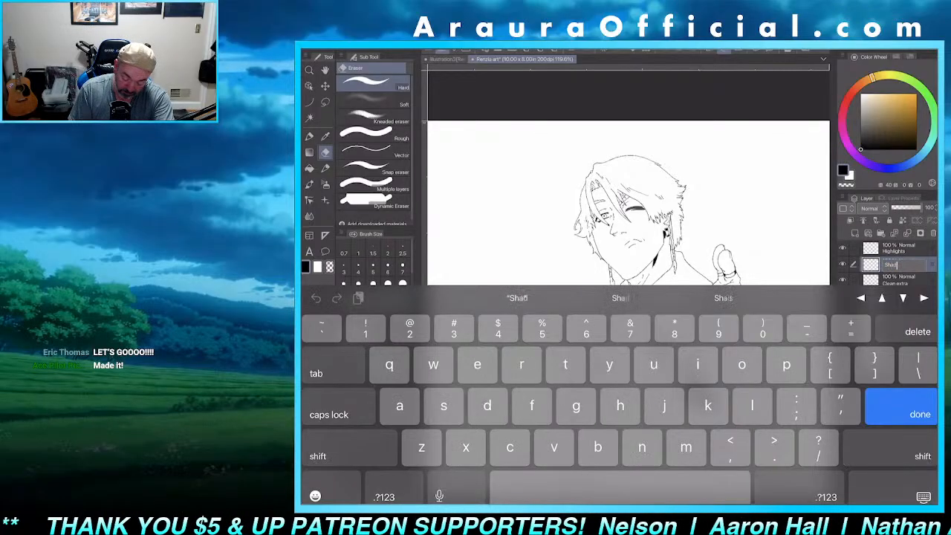
{"action": "type", "text": "w"}
{"action": "key", "text": "Return"}
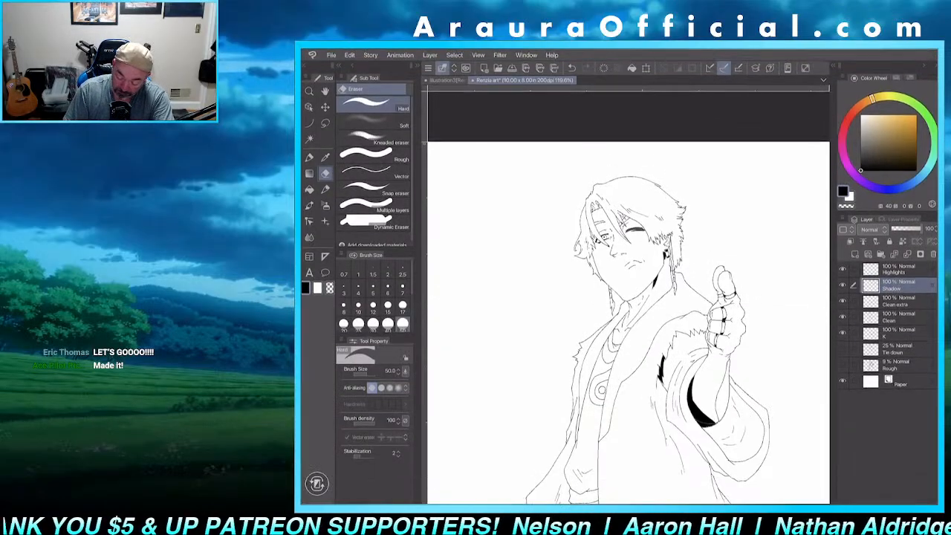
- Set the drawing colour to light blue (205, 55, 98) and switch to the Milli pen for drawing on the Shadow layer
{"action": "scroll", "coordinate": [618, 191], "scroll_direction": "up", "scroll_amount": 5}
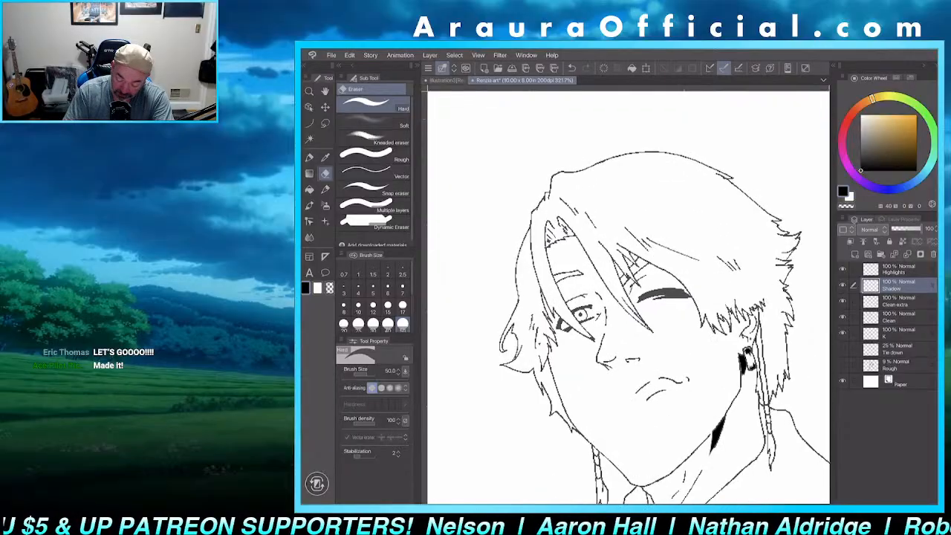
{"action": "left_click_drag", "start_coordinate": [911, 184], "coordinate": [915, 181]}
{"action": "left_click", "coordinate": [880, 149]}
{"action": "mouse_move", "coordinate": [880, 149]}
{"action": "left_mouse_down"}
{"action": "mouse_move", "coordinate": [895, 116]}
{"action": "mouse_move", "coordinate": [910, 113]}
{"action": "mouse_move", "coordinate": [891, 116]}
{"action": "left_mouse_up"}
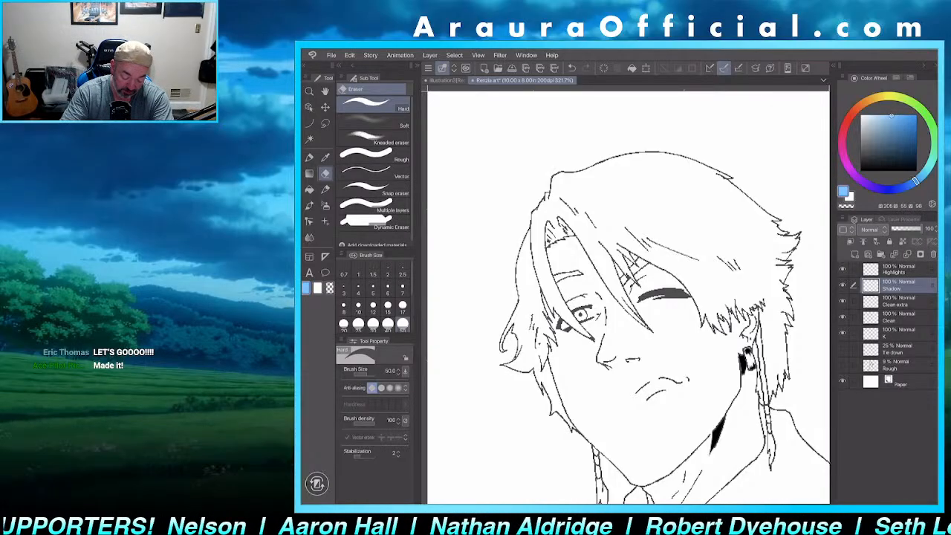
{"action": "scroll", "coordinate": [628, 297], "scroll_direction": "up", "scroll_amount": 4}
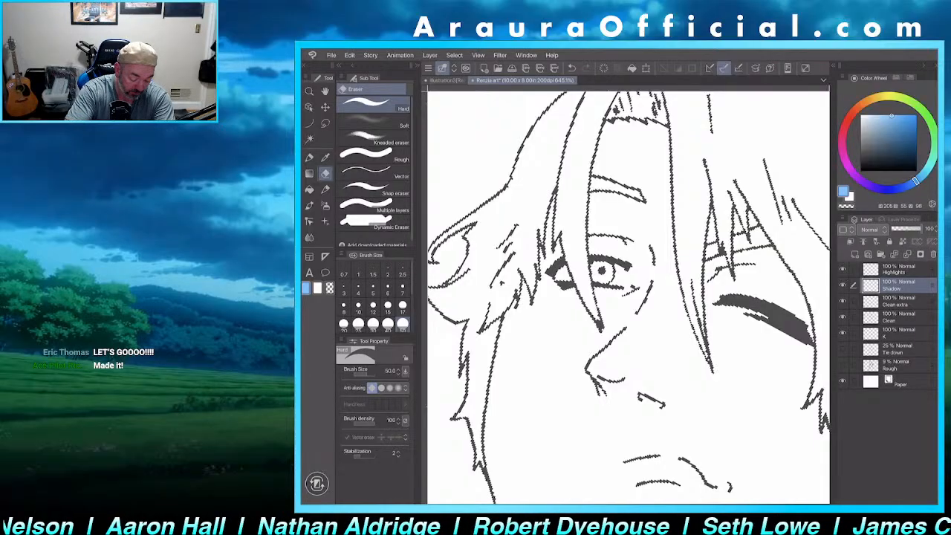
{"action": "key", "text": "p"}
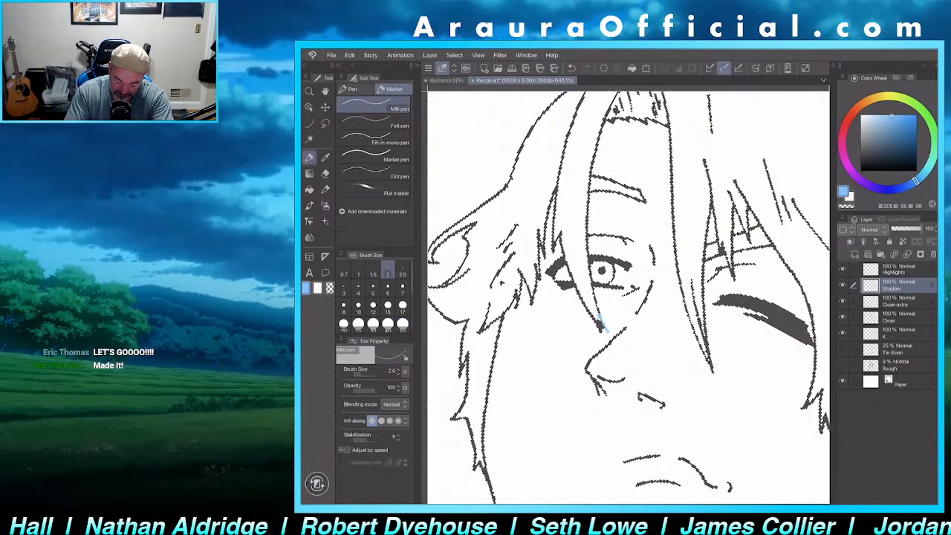
- Draw light blue shadow guide lines beneath the bangs, across the forehead, over the open eye and around the winking eye
{"action": "mouse_move", "coordinate": [618, 119]}
{"action": "left_mouse_down"}
{"action": "mouse_move", "coordinate": [595, 249]}
{"action": "mouse_move", "coordinate": [609, 337]}
{"action": "left_mouse_up"}
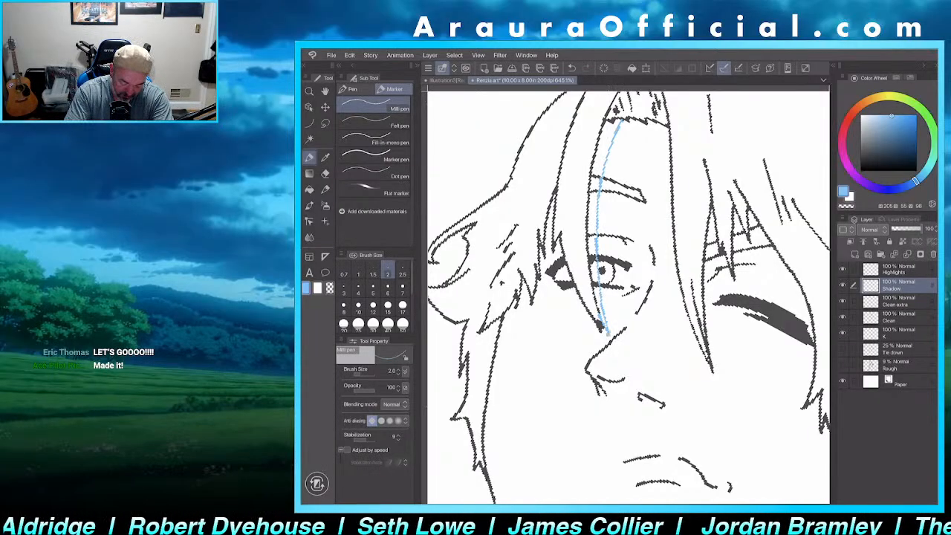
{"action": "left_click_drag", "start_coordinate": [539, 310], "coordinate": [556, 240]}
{"action": "left_click_drag", "start_coordinate": [502, 336], "coordinate": [527, 295]}
{"action": "scroll", "coordinate": [654, 303], "scroll_direction": "down", "scroll_amount": 5}
{"action": "scroll", "coordinate": [628, 297], "scroll_direction": "up", "scroll_amount": 4}
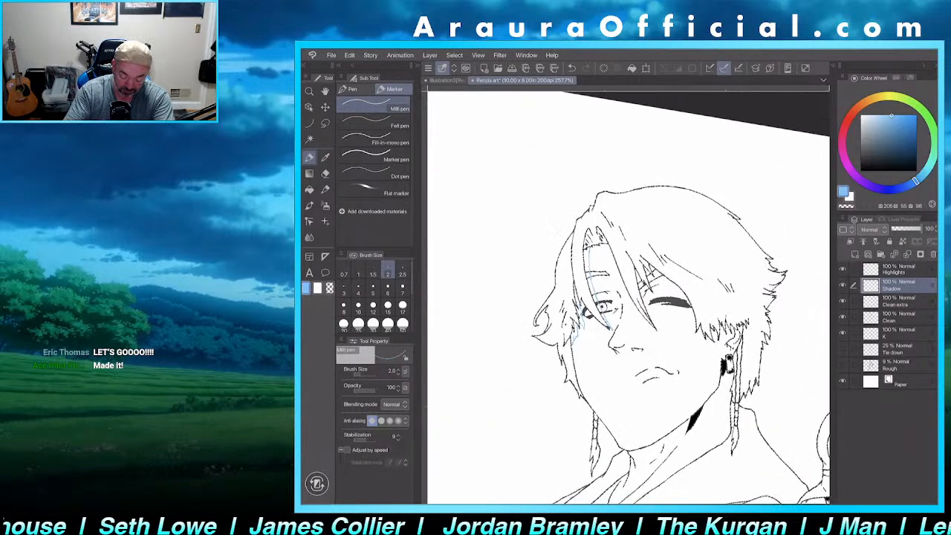
{"action": "mouse_move", "coordinate": [581, 310]}
{"action": "left_mouse_down"}
{"action": "mouse_move", "coordinate": [608, 340]}
{"action": "mouse_move", "coordinate": [576, 274]}
{"action": "mouse_move", "coordinate": [594, 266]}
{"action": "mouse_move", "coordinate": [643, 291]}
{"action": "left_mouse_up"}
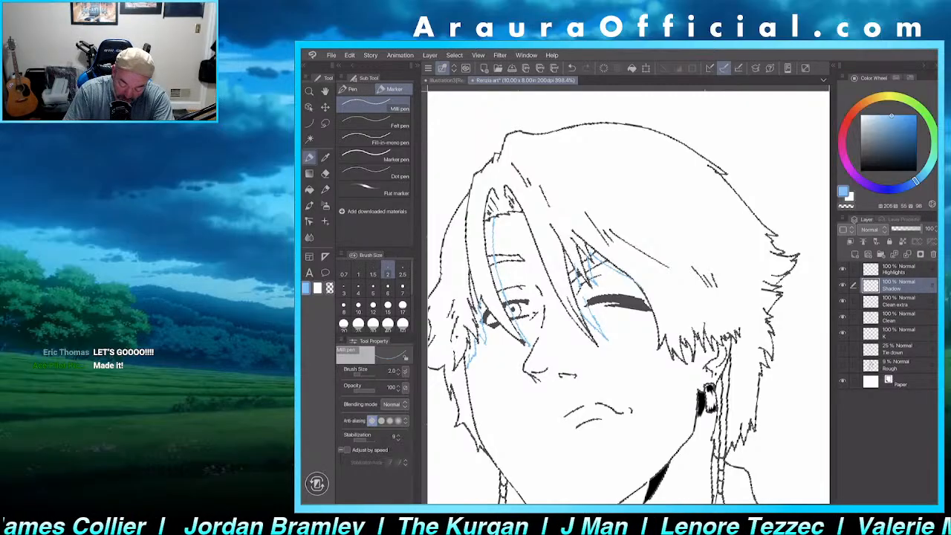
- Outline the shadows below the jagged hair tips beside the winking eye and inside the ear
{"action": "mouse_move", "coordinate": [661, 345]}
{"action": "left_mouse_down"}
{"action": "mouse_move", "coordinate": [688, 362]}
{"action": "mouse_move", "coordinate": [689, 349]}
{"action": "left_mouse_up"}
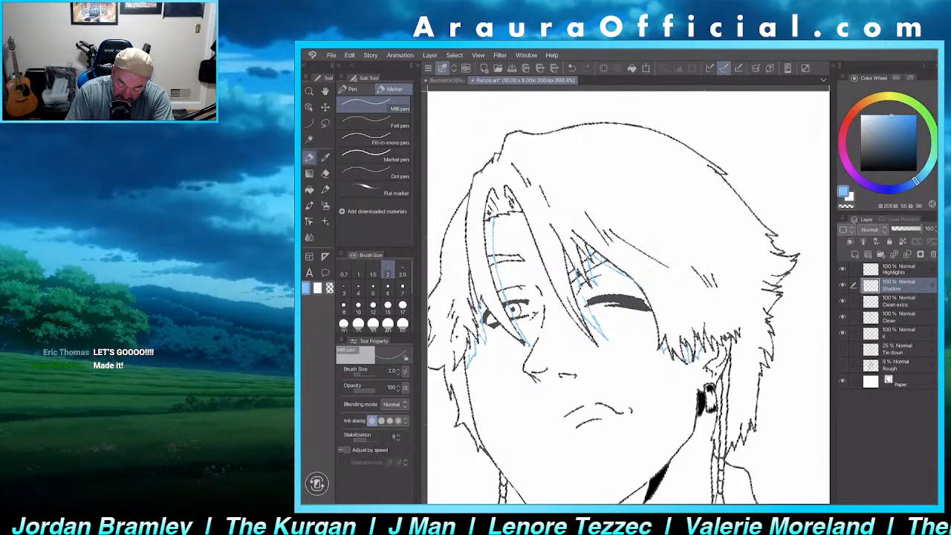
{"action": "mouse_move", "coordinate": [705, 359]}
{"action": "left_mouse_down"}
{"action": "mouse_move", "coordinate": [712, 370]}
{"action": "mouse_move", "coordinate": [725, 345]}
{"action": "left_mouse_up"}
{"action": "scroll", "coordinate": [692, 272], "scroll_direction": "down", "scroll_amount": 3}
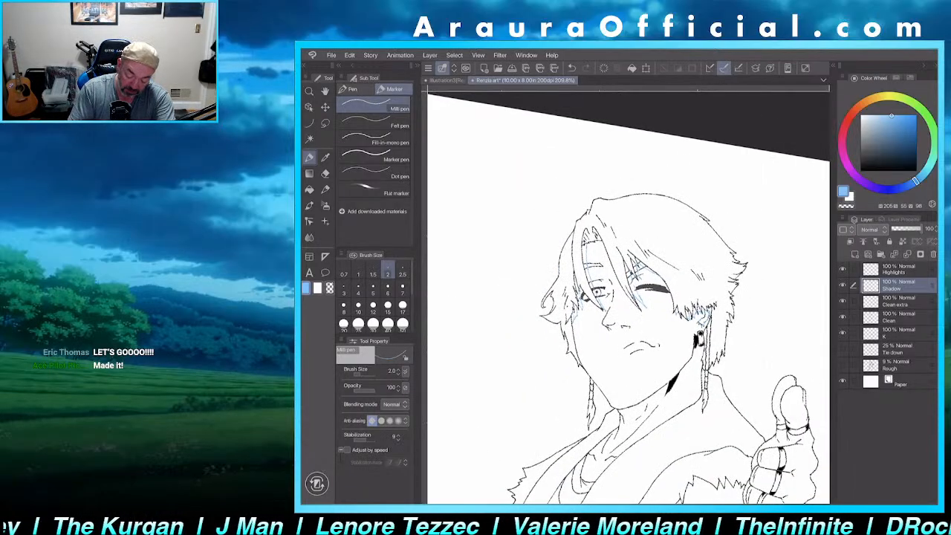
- Outline the shadow shapes under the nose, below the lower lip and at the corner of the mouth
{"action": "scroll", "coordinate": [616, 341], "scroll_direction": "up", "scroll_amount": 4}
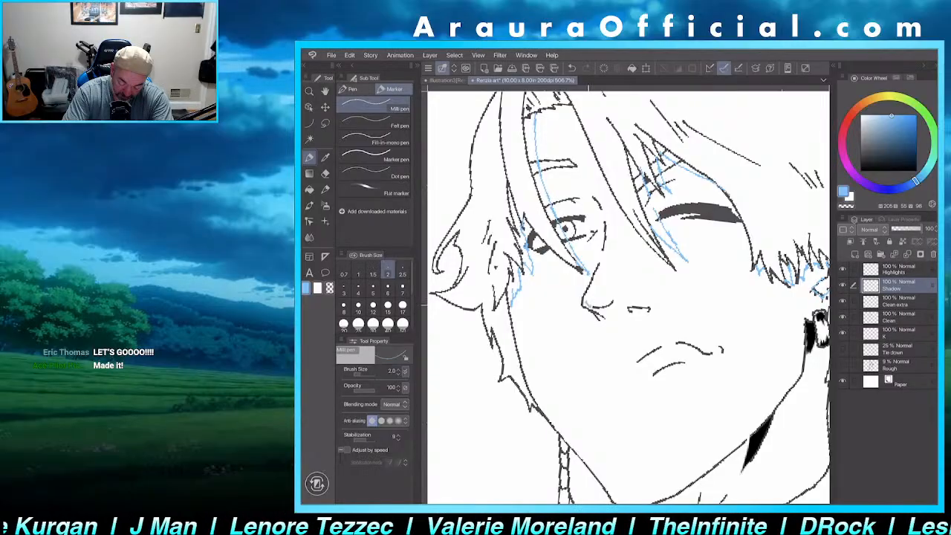
{"action": "mouse_move", "coordinate": [588, 306]}
{"action": "left_mouse_down"}
{"action": "mouse_move", "coordinate": [626, 295]}
{"action": "mouse_move", "coordinate": [647, 309]}
{"action": "mouse_move", "coordinate": [619, 322]}
{"action": "mouse_move", "coordinate": [594, 319]}
{"action": "left_mouse_up"}
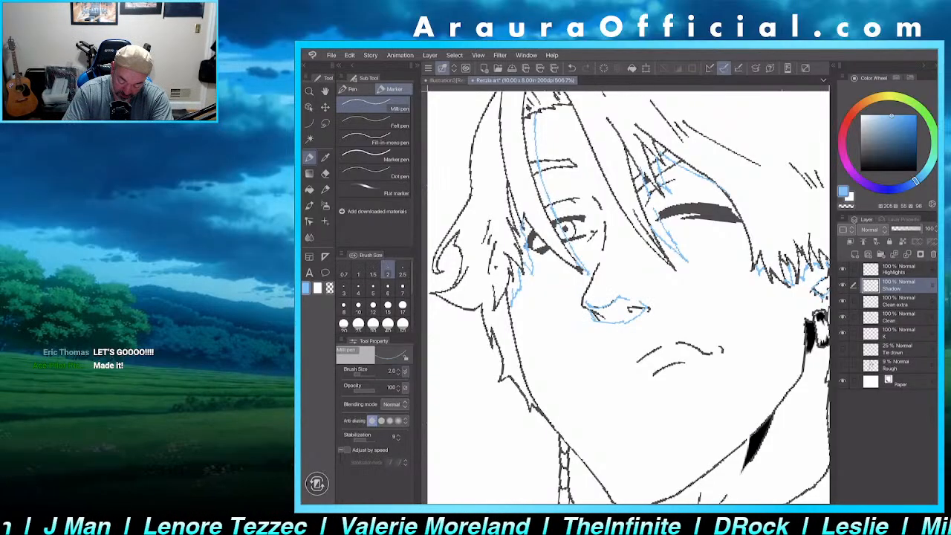
{"action": "mouse_move", "coordinate": [662, 375]}
{"action": "left_mouse_down"}
{"action": "mouse_move", "coordinate": [685, 365]}
{"action": "mouse_move", "coordinate": [693, 373]}
{"action": "mouse_move", "coordinate": [661, 382]}
{"action": "left_mouse_up"}
{"action": "left_click_drag", "start_coordinate": [727, 349], "coordinate": [734, 361]}
{"action": "scroll", "coordinate": [717, 312], "scroll_direction": "down", "scroll_amount": 5}
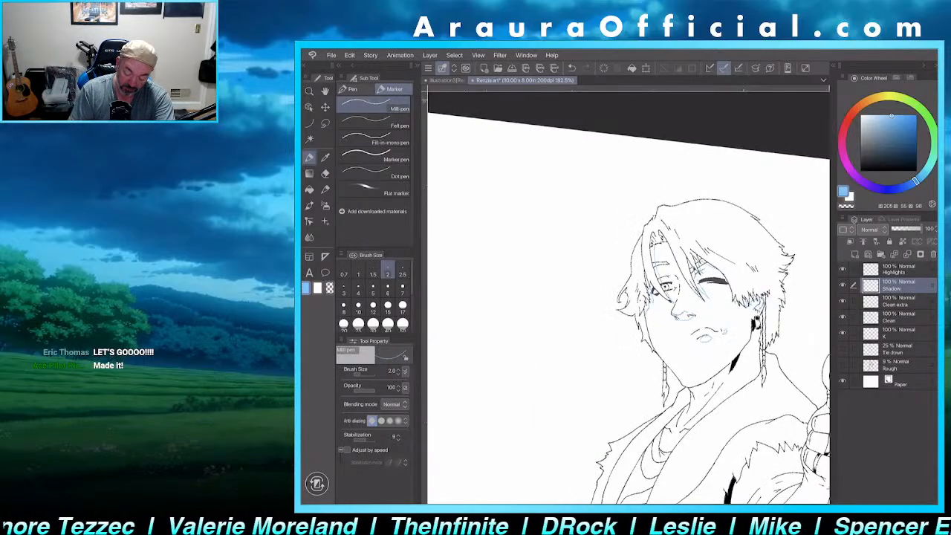
- Draw a jagged shadow line down the side hair along the cheek on the open-eye side
{"action": "scroll", "coordinate": [743, 326], "scroll_direction": "up", "scroll_amount": 3}
{"action": "left_click_drag", "start_coordinate": [660, 227], "coordinate": [652, 187]}
{"action": "scroll", "coordinate": [583, 245], "scroll_direction": "up", "scroll_amount": 3}
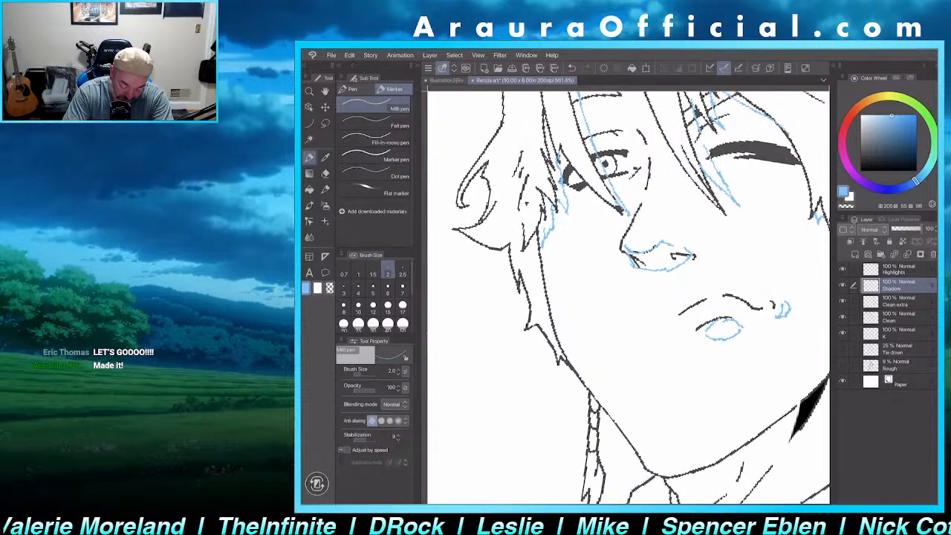
{"action": "left_click_drag", "start_coordinate": [526, 242], "coordinate": [557, 332]}
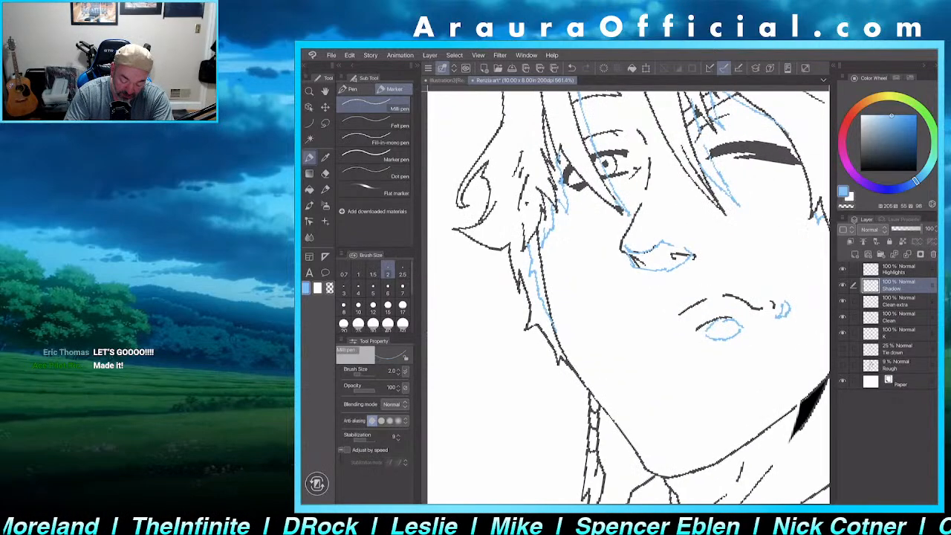
{"action": "scroll", "coordinate": [557, 333], "scroll_direction": "down", "scroll_amount": 1}
- Outline the shadow in the small gap between the parted bangs at the top of the forehead
{"action": "scroll", "coordinate": [628, 297], "scroll_direction": "down", "scroll_amount": 2}
{"action": "scroll", "coordinate": [628, 297], "scroll_direction": "up", "scroll_amount": 2}
{"action": "left_click_drag", "start_coordinate": [629, 297], "coordinate": [687, 371]}
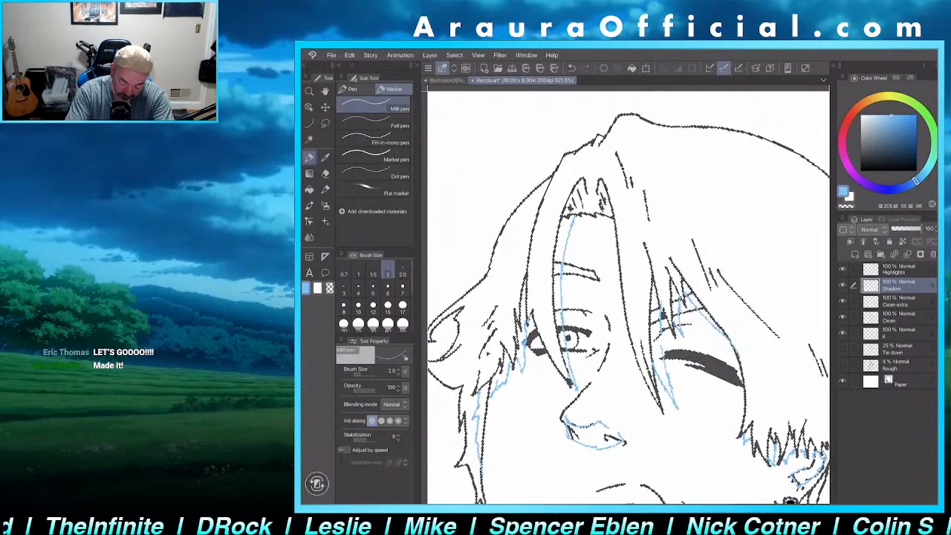
{"action": "mouse_move", "coordinate": [586, 186]}
{"action": "left_mouse_down"}
{"action": "mouse_move", "coordinate": [573, 186]}
{"action": "mouse_move", "coordinate": [565, 214]}
{"action": "mouse_move", "coordinate": [578, 217]}
{"action": "mouse_move", "coordinate": [607, 194]}
{"action": "mouse_move", "coordinate": [597, 216]}
{"action": "mouse_move", "coordinate": [588, 215]}
{"action": "left_mouse_up"}
{"action": "scroll", "coordinate": [628, 297], "scroll_direction": "down", "scroll_amount": 3}
- Draw a shadow line along the long central bang between the eyes, up to the strands above the winking eye
{"action": "left_click_drag", "start_coordinate": [628, 298], "coordinate": [580, 266]}
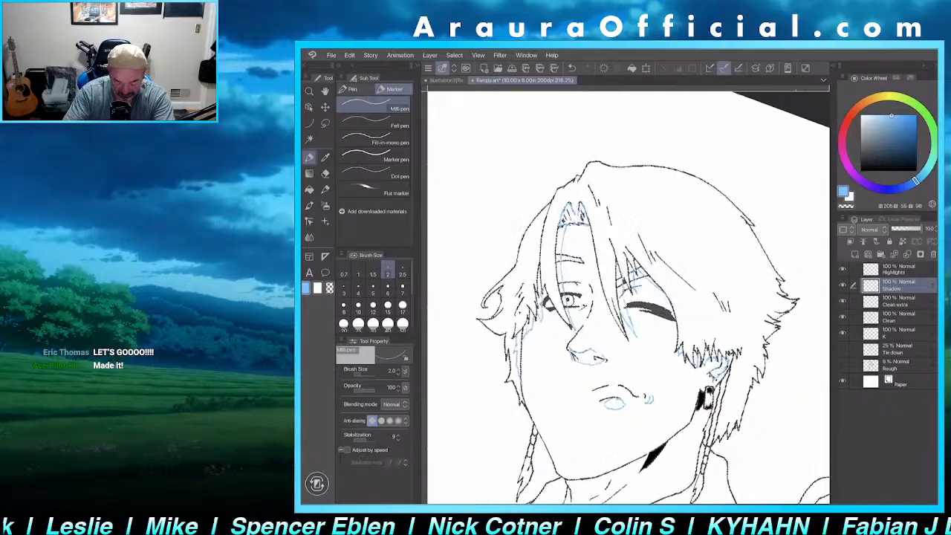
{"action": "scroll", "coordinate": [629, 297], "scroll_direction": "up", "scroll_amount": 2}
{"action": "left_click_drag", "start_coordinate": [600, 214], "coordinate": [614, 323]}
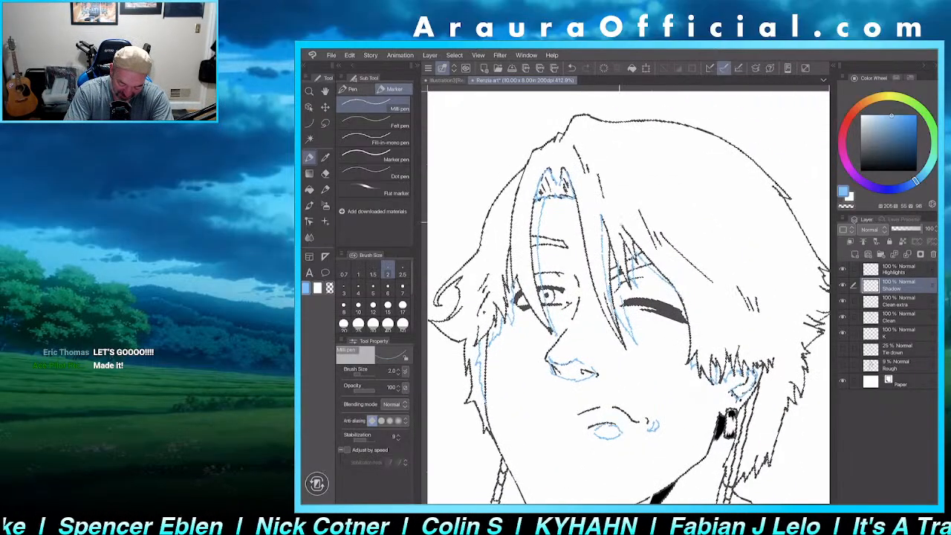
{"action": "left_click_drag", "start_coordinate": [618, 221], "coordinate": [626, 241]}
{"action": "left_click_drag", "start_coordinate": [628, 297], "coordinate": [530, 201]}
- Draw jagged shadow lines in the hair behind the ear, running down beside the braided strands
{"action": "mouse_move", "coordinate": [688, 254]}
{"action": "left_mouse_down"}
{"action": "mouse_move", "coordinate": [681, 291]}
{"action": "mouse_move", "coordinate": [656, 336]}
{"action": "left_mouse_up"}
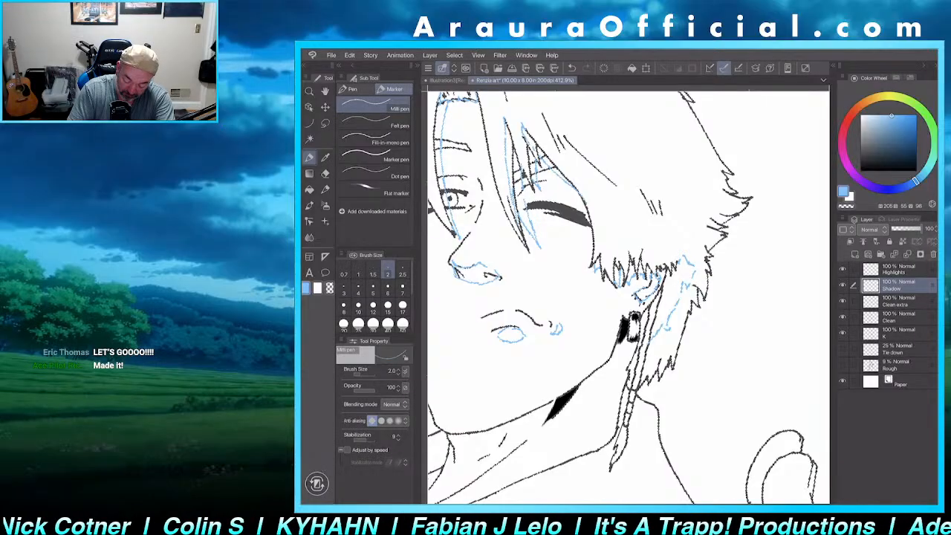
{"action": "left_click_drag", "start_coordinate": [694, 283], "coordinate": [704, 291]}
{"action": "scroll", "coordinate": [629, 297], "scroll_direction": "down", "scroll_amount": 5}
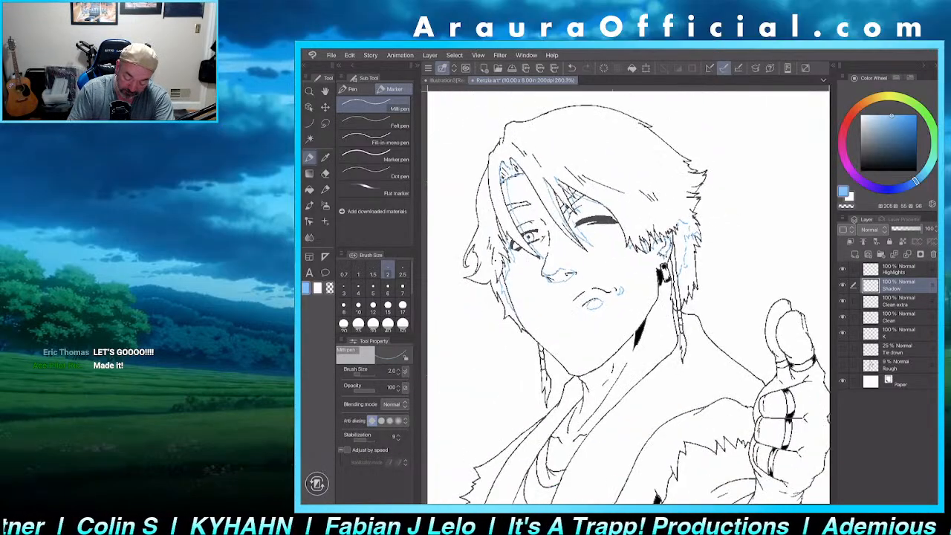
- Outline a large jagged shadow shape across the swept hair above the winking eye
{"action": "scroll", "coordinate": [628, 297], "scroll_direction": "up", "scroll_amount": 4}
{"action": "scroll", "coordinate": [629, 297], "scroll_direction": "up", "scroll_amount": 1}
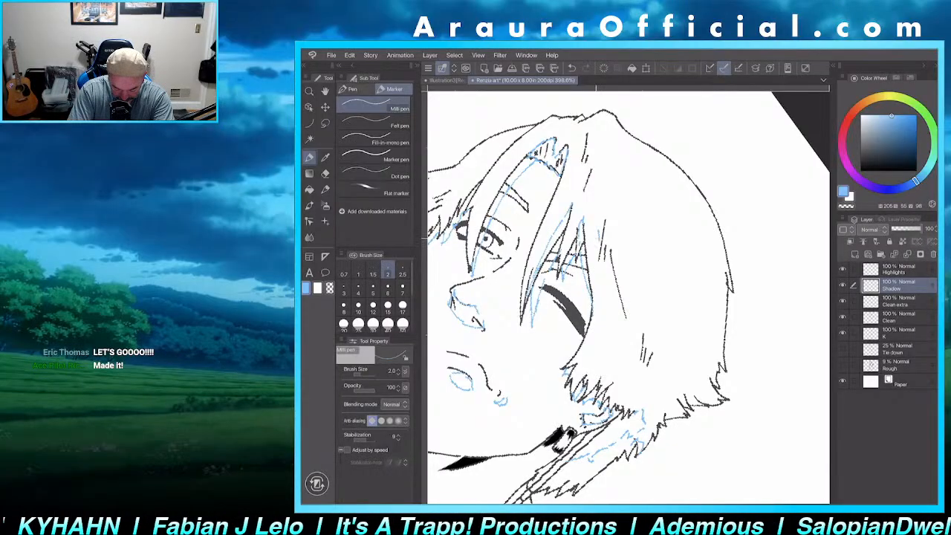
{"action": "mouse_move", "coordinate": [596, 236]}
{"action": "left_mouse_down"}
{"action": "mouse_move", "coordinate": [603, 197]}
{"action": "mouse_move", "coordinate": [639, 297]}
{"action": "left_mouse_up"}
{"action": "left_click_drag", "start_coordinate": [597, 241], "coordinate": [626, 365]}
{"action": "mouse_move", "coordinate": [640, 305]}
{"action": "left_mouse_down"}
{"action": "mouse_move", "coordinate": [654, 330]}
{"action": "mouse_move", "coordinate": [636, 373]}
{"action": "mouse_move", "coordinate": [621, 364]}
{"action": "left_mouse_up"}
{"action": "scroll", "coordinate": [629, 297], "scroll_direction": "down", "scroll_amount": 5}
- Draw pointed shadow shapes in the flicked hair tips at the back of the head
{"action": "scroll", "coordinate": [629, 297], "scroll_direction": "up", "scroll_amount": 5}
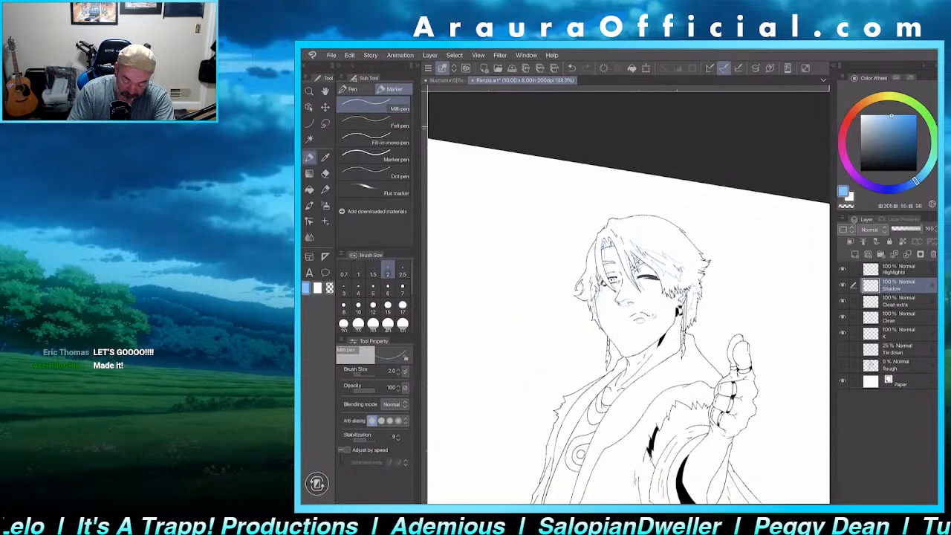
{"action": "scroll", "coordinate": [629, 297], "scroll_direction": "up", "scroll_amount": 4}
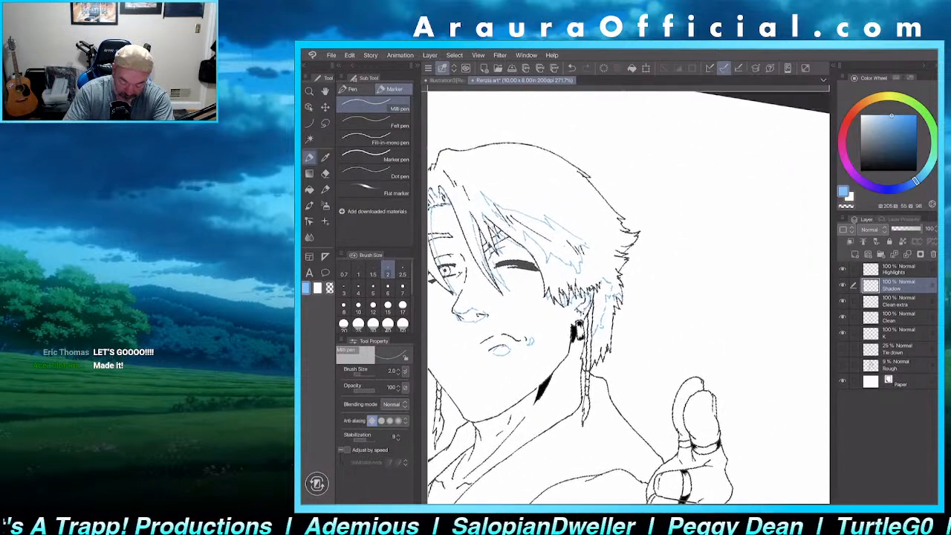
{"action": "mouse_move", "coordinate": [582, 267]}
{"action": "left_mouse_down"}
{"action": "mouse_move", "coordinate": [583, 291]}
{"action": "mouse_move", "coordinate": [594, 257]}
{"action": "mouse_move", "coordinate": [620, 316]}
{"action": "mouse_move", "coordinate": [579, 294]}
{"action": "mouse_move", "coordinate": [585, 318]}
{"action": "left_mouse_up"}
{"action": "mouse_move", "coordinate": [583, 317]}
{"action": "left_mouse_down"}
{"action": "mouse_move", "coordinate": [599, 320]}
{"action": "mouse_move", "coordinate": [562, 327]}
{"action": "left_mouse_up"}
{"action": "left_click_drag", "start_coordinate": [561, 319], "coordinate": [572, 300]}
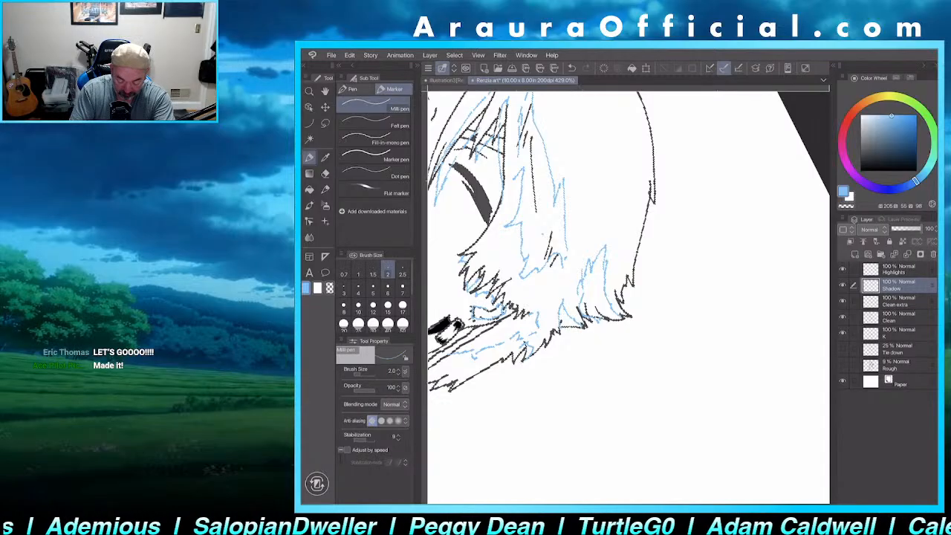
{"action": "scroll", "coordinate": [629, 297], "scroll_direction": "down", "scroll_amount": 5}
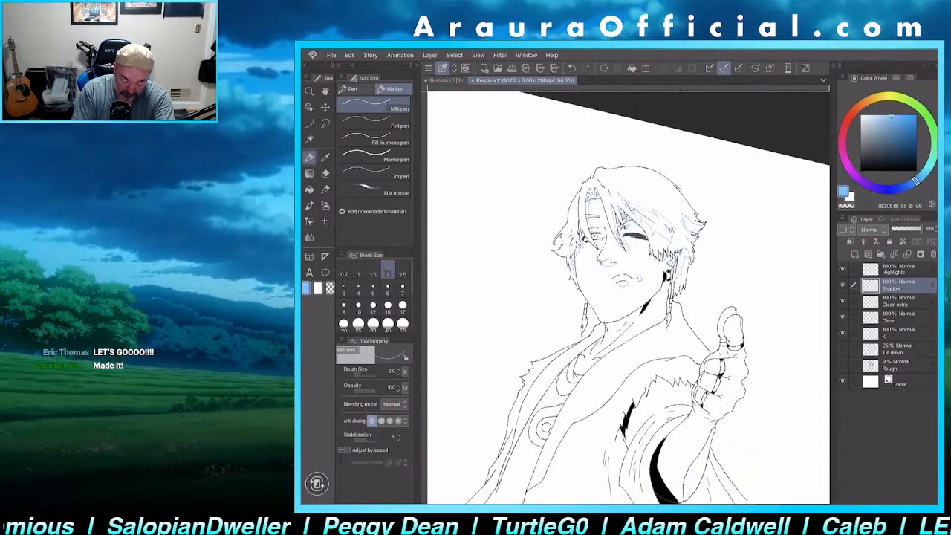
- Outline the shadows inside the curled lock and side hair next to the open eye
{"action": "scroll", "coordinate": [624, 238], "scroll_direction": "up", "scroll_amount": 5}
{"action": "left_click_drag", "start_coordinate": [531, 244], "coordinate": [514, 251]}
{"action": "mouse_move", "coordinate": [546, 227]}
{"action": "left_mouse_down"}
{"action": "mouse_move", "coordinate": [530, 246]}
{"action": "mouse_move", "coordinate": [546, 238]}
{"action": "mouse_move", "coordinate": [552, 253]}
{"action": "left_mouse_up"}
{"action": "left_click_drag", "start_coordinate": [557, 248], "coordinate": [547, 261]}
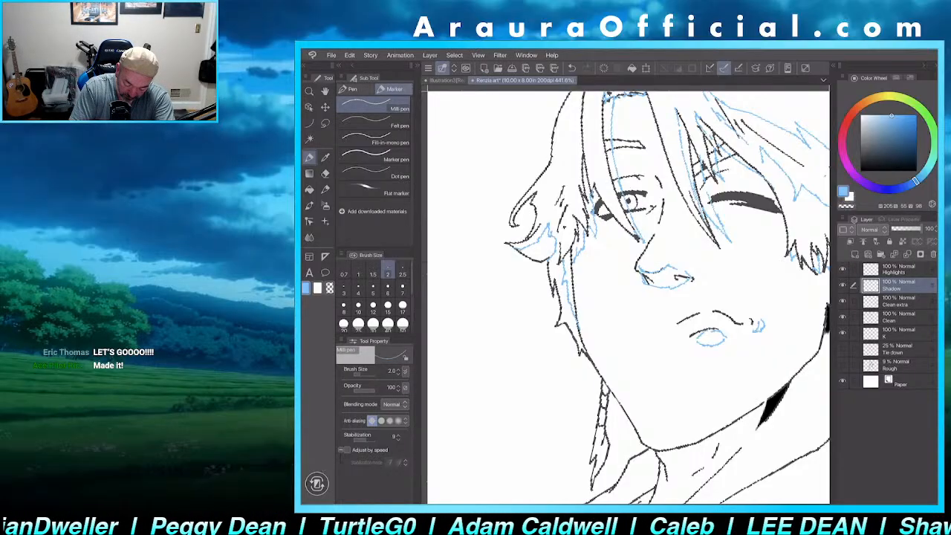
{"action": "mouse_move", "coordinate": [534, 192]}
{"action": "left_mouse_down"}
{"action": "mouse_move", "coordinate": [549, 184]}
{"action": "mouse_move", "coordinate": [534, 210]}
{"action": "left_mouse_up"}
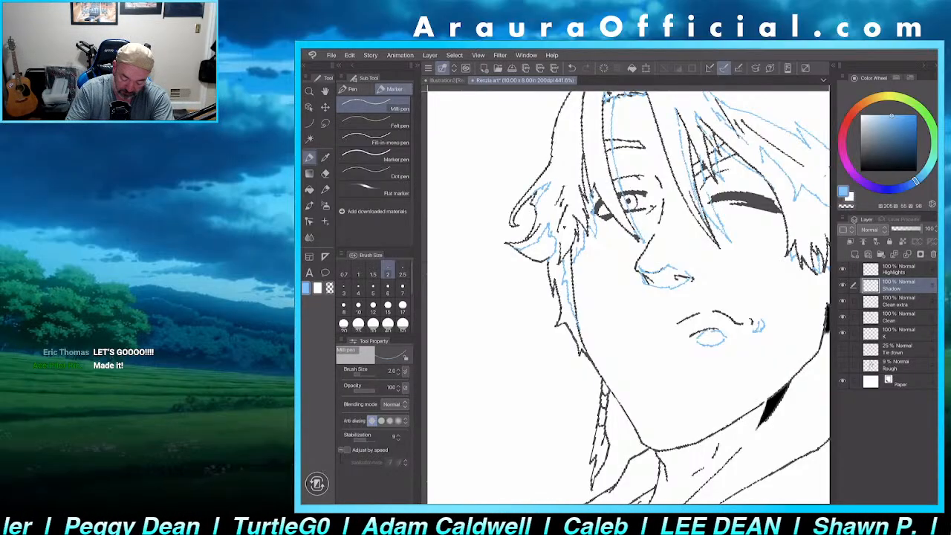
{"action": "scroll", "coordinate": [628, 297], "scroll_direction": "down", "scroll_amount": 6}
- Draw shadow guide lines on the neck beneath the chin and jaw, following the neck muscles
{"action": "scroll", "coordinate": [629, 297], "scroll_direction": "up", "scroll_amount": 4}
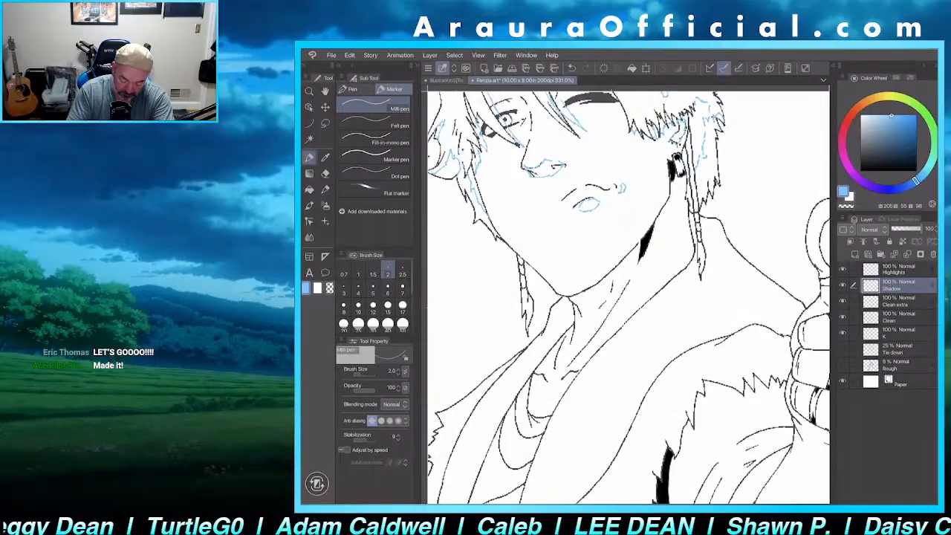
{"action": "scroll", "coordinate": [629, 297], "scroll_direction": "up", "scroll_amount": 2}
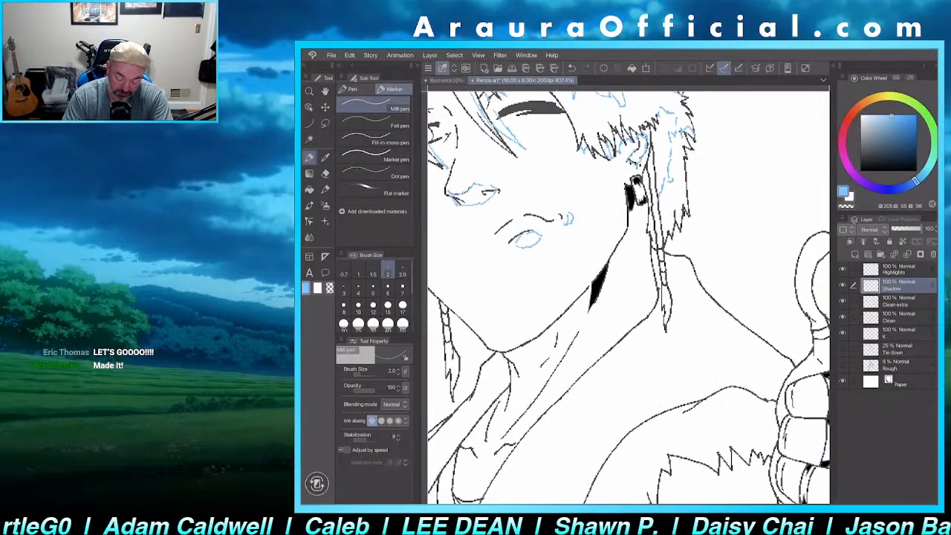
{"action": "scroll", "coordinate": [628, 297], "scroll_direction": "down", "scroll_amount": 1}
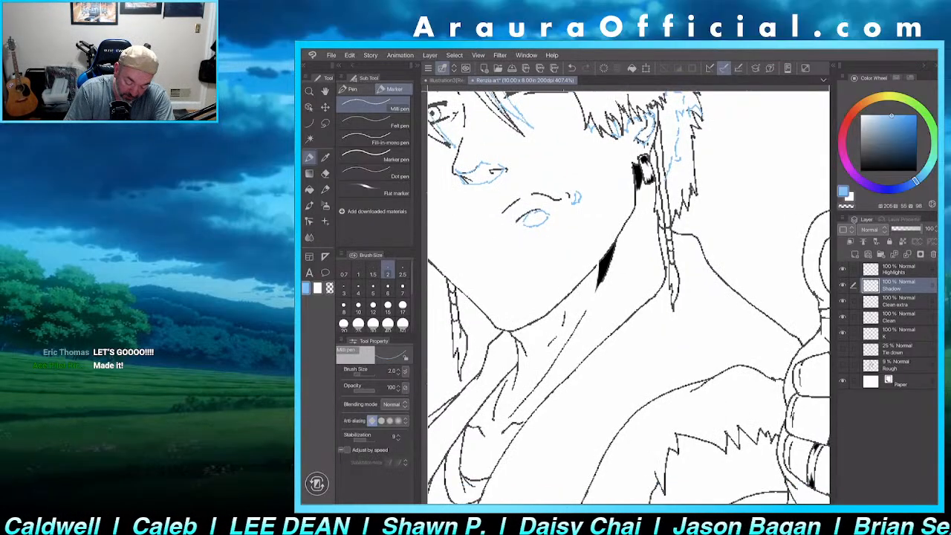
{"action": "mouse_move", "coordinate": [514, 329]}
{"action": "left_mouse_down"}
{"action": "mouse_move", "coordinate": [535, 344]}
{"action": "mouse_move", "coordinate": [522, 384]}
{"action": "mouse_move", "coordinate": [572, 351]}
{"action": "left_mouse_up"}
{"action": "left_click_drag", "start_coordinate": [585, 332], "coordinate": [597, 324]}
{"action": "mouse_move", "coordinate": [616, 252]}
{"action": "left_mouse_down"}
{"action": "mouse_move", "coordinate": [605, 300]}
{"action": "mouse_move", "coordinate": [710, 228]}
{"action": "left_mouse_up"}
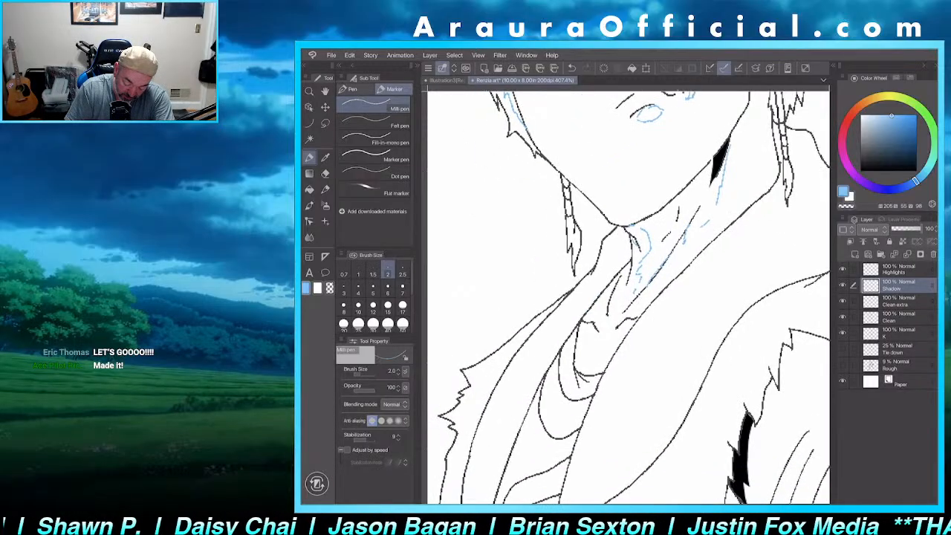
- Outline the shadows along the inner collar edge and around the collarbones above the necklace
{"action": "mouse_move", "coordinate": [621, 271]}
{"action": "left_mouse_down"}
{"action": "mouse_move", "coordinate": [582, 333]}
{"action": "mouse_move", "coordinate": [576, 362]}
{"action": "left_mouse_up"}
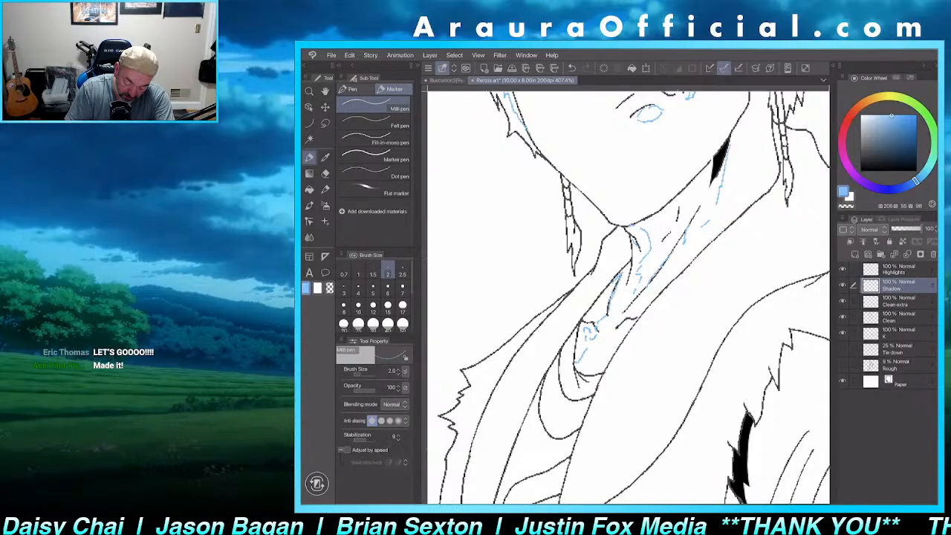
{"action": "left_click_drag", "start_coordinate": [580, 323], "coordinate": [572, 358]}
{"action": "mouse_move", "coordinate": [633, 325]}
{"action": "left_mouse_down"}
{"action": "mouse_move", "coordinate": [601, 355]}
{"action": "mouse_move", "coordinate": [576, 362]}
{"action": "mouse_move", "coordinate": [580, 379]}
{"action": "left_mouse_up"}
{"action": "scroll", "coordinate": [629, 297], "scroll_direction": "down", "scroll_amount": 4}
- Draw a shadow line down the collar from the neck, erase its lower part, and redraw it with a hooked end
{"action": "scroll", "coordinate": [628, 297], "scroll_direction": "up", "scroll_amount": 2}
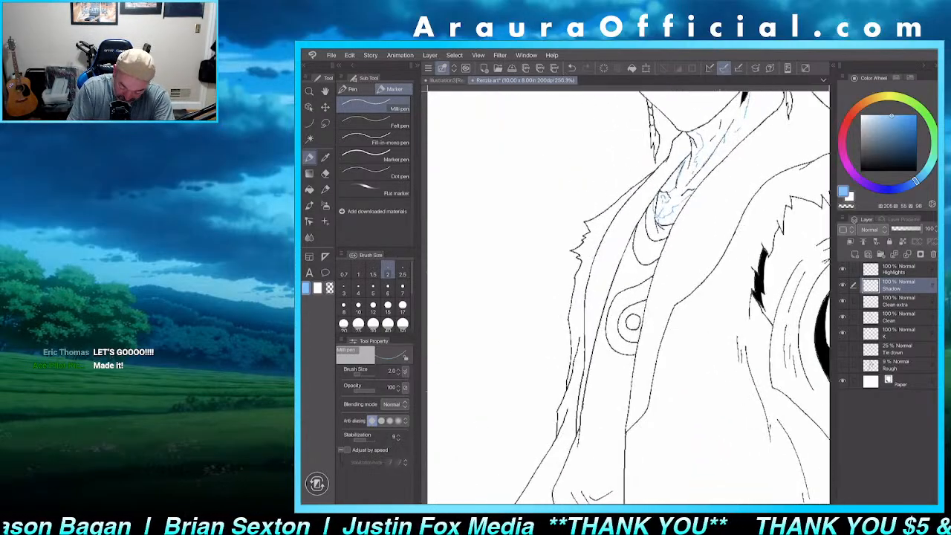
{"action": "mouse_move", "coordinate": [683, 138]}
{"action": "left_mouse_down"}
{"action": "mouse_move", "coordinate": [620, 236]}
{"action": "mouse_move", "coordinate": [592, 367]}
{"action": "left_mouse_up"}
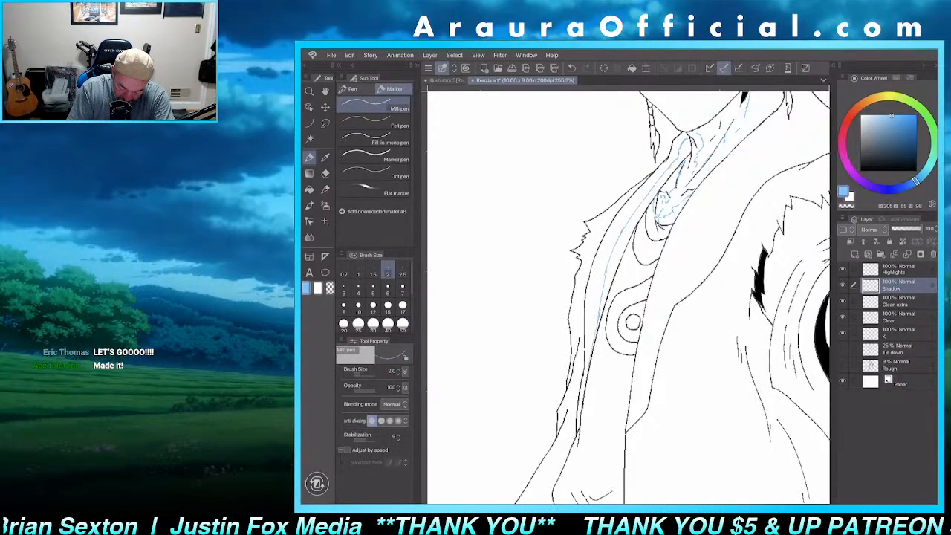
{"action": "key", "text": "e"}
{"action": "left_click_drag", "start_coordinate": [613, 262], "coordinate": [594, 343]}
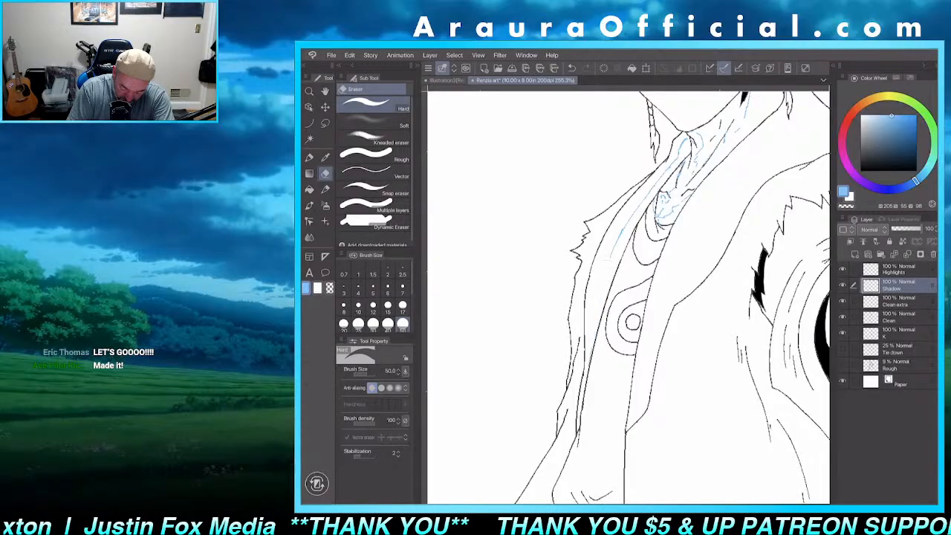
{"action": "key", "text": "p"}
{"action": "left_click_drag", "start_coordinate": [611, 255], "coordinate": [602, 247]}
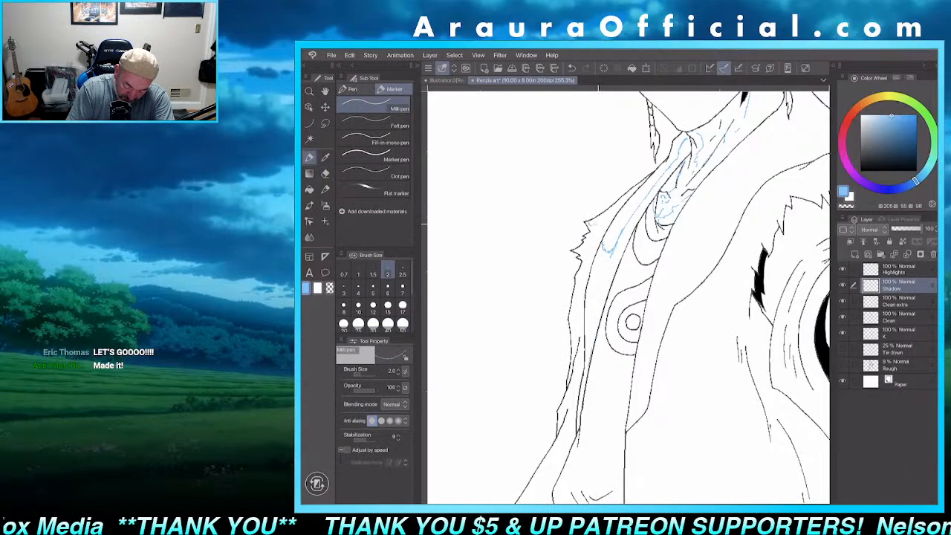
- Draw the shadow line down the inner robe past the circular emblem and outline shadows around the folds above the belt
{"action": "scroll", "coordinate": [628, 297], "scroll_direction": "down", "scroll_amount": 3}
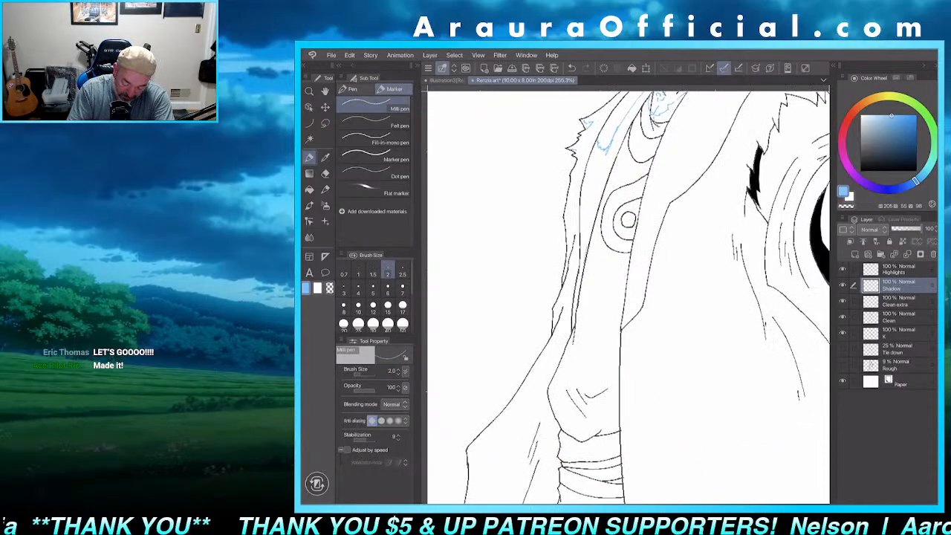
{"action": "scroll", "coordinate": [643, 320], "scroll_direction": "down", "scroll_amount": 2}
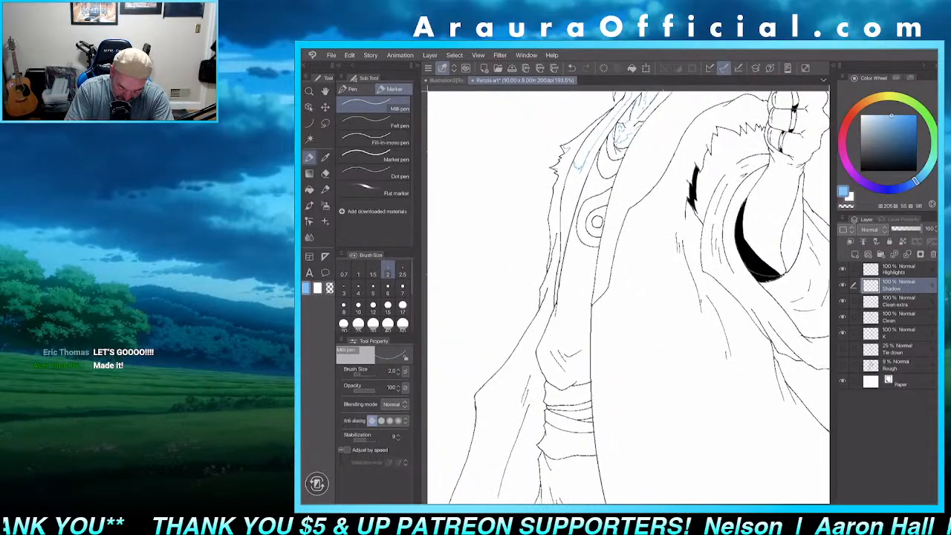
{"action": "left_click_drag", "start_coordinate": [590, 171], "coordinate": [569, 296]}
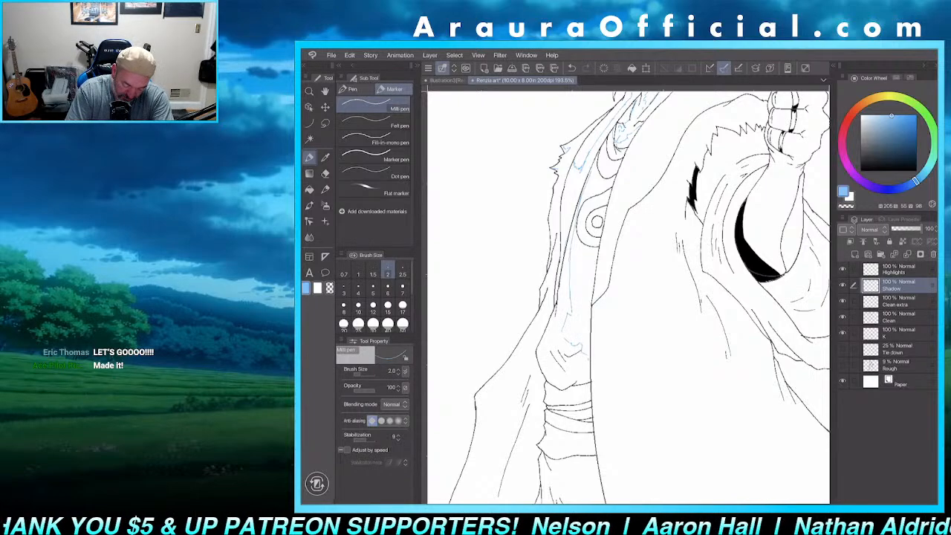
{"action": "left_click_drag", "start_coordinate": [551, 350], "coordinate": [542, 360]}
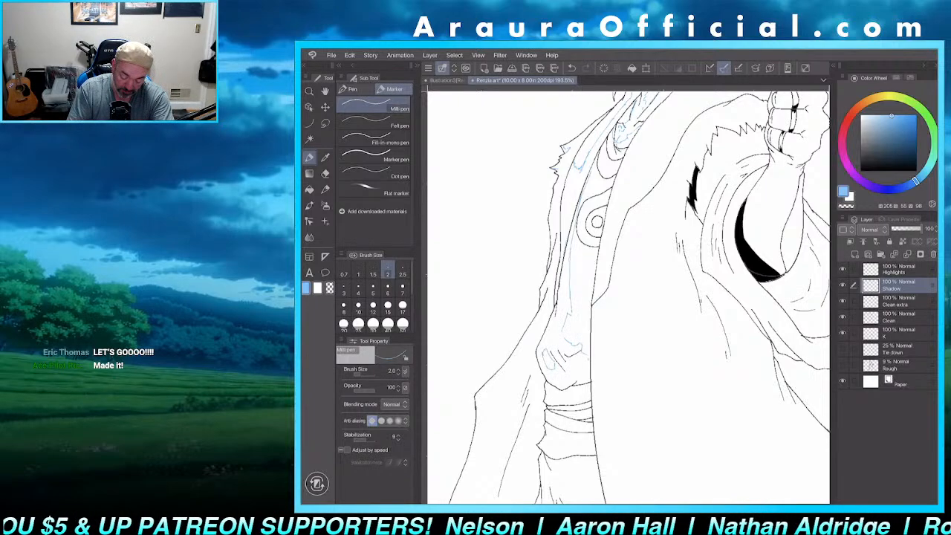
- Draw a shadow guide line along the robe's wide collar, from beside the necklace over the shoulder to the raised hand
{"action": "scroll", "coordinate": [654, 307], "scroll_direction": "down", "scroll_amount": 4}
{"action": "scroll", "coordinate": [706, 208], "scroll_direction": "up", "scroll_amount": 5}
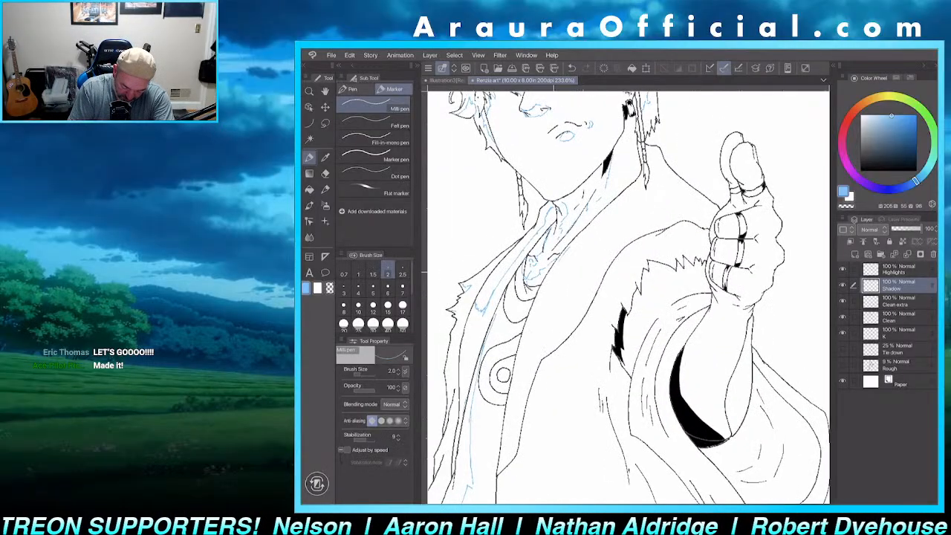
{"action": "mouse_move", "coordinate": [582, 261]}
{"action": "left_mouse_down"}
{"action": "mouse_move", "coordinate": [622, 231]}
{"action": "mouse_move", "coordinate": [695, 210]}
{"action": "mouse_move", "coordinate": [711, 215]}
{"action": "left_mouse_up"}
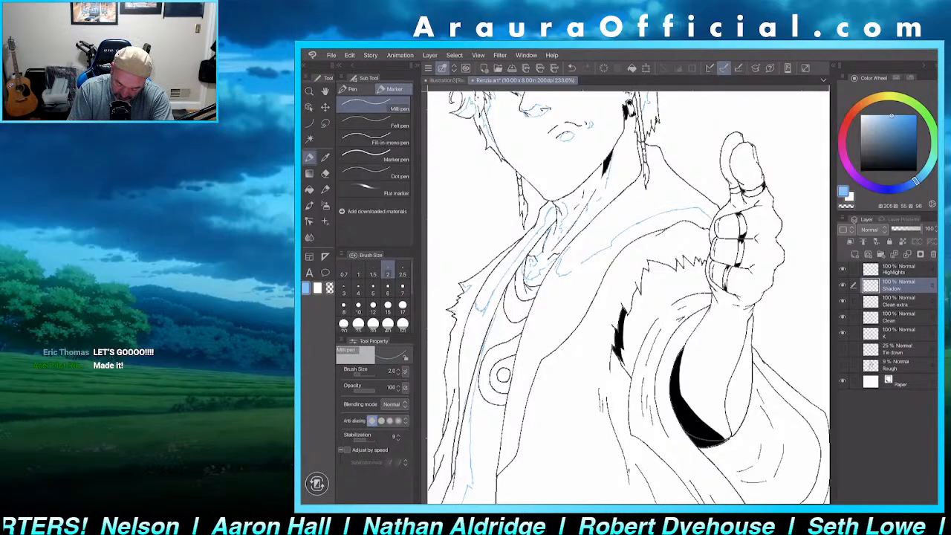
- Draw shadow guide lines on the folded fingers, the base of the thumb, the wrist and down the forearm into the sleeve
{"action": "left_click_drag", "start_coordinate": [719, 230], "coordinate": [765, 236]}
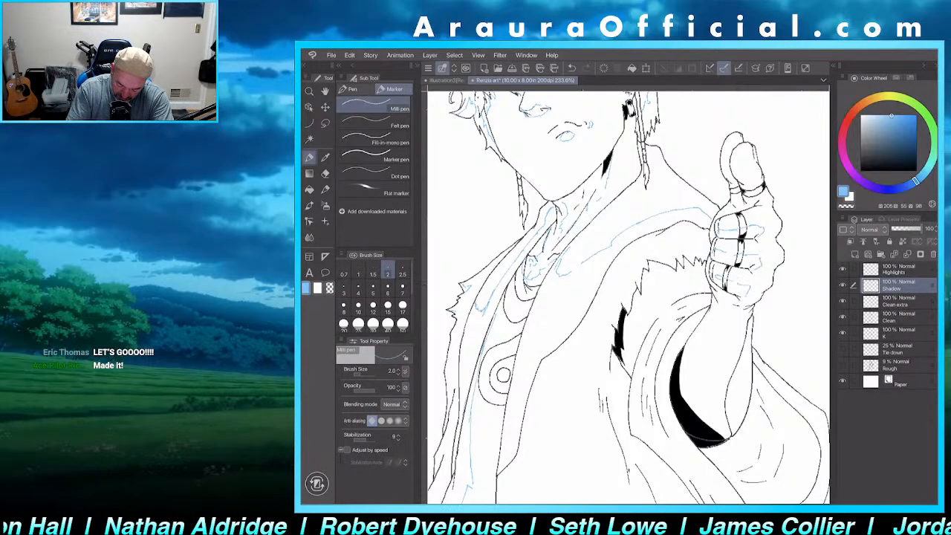
{"action": "left_click_drag", "start_coordinate": [758, 172], "coordinate": [739, 197]}
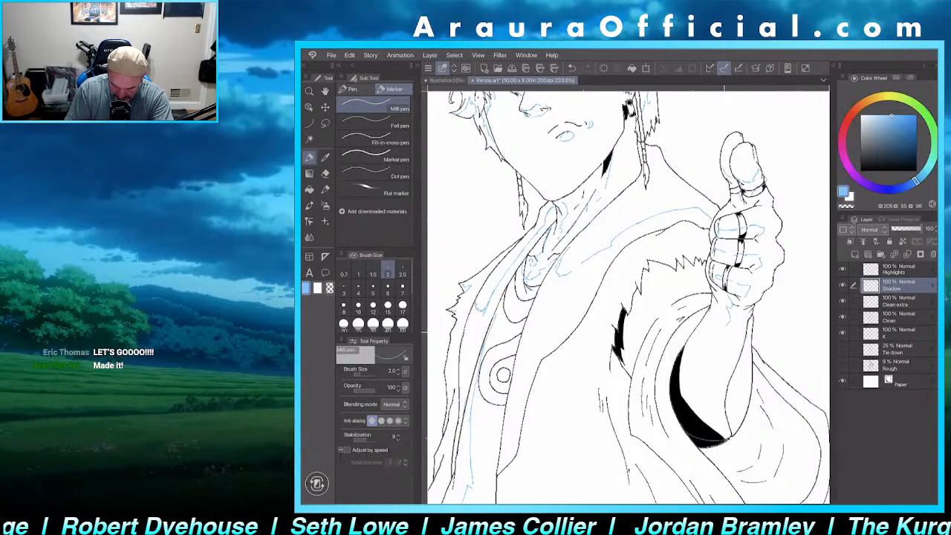
{"action": "left_click_drag", "start_coordinate": [719, 343], "coordinate": [683, 377]}
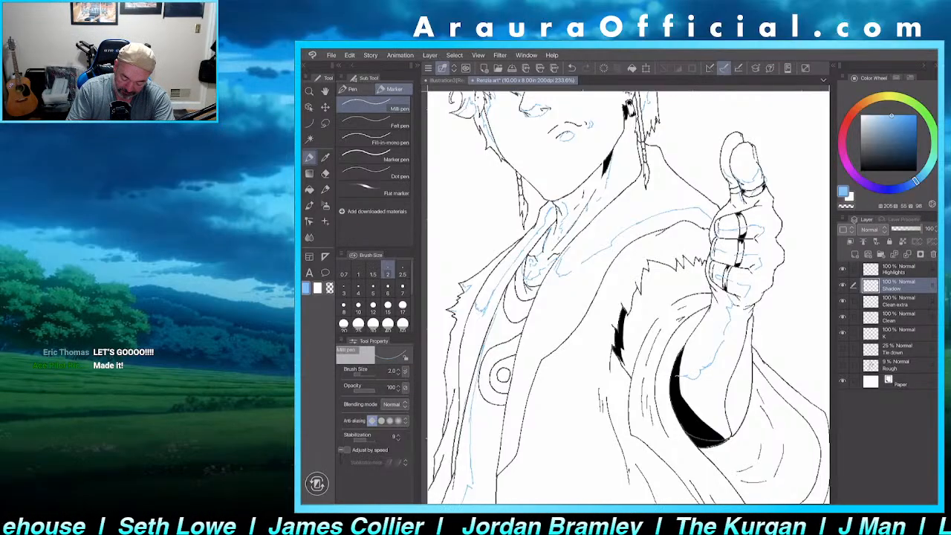
- Set the secondary colour to black and, on the K layer, lasso and fill a shadow inside the sleeve opening along the forearm's edge
{"action": "left_click_drag", "start_coordinate": [724, 334], "coordinate": [628, 297]}
{"action": "scroll", "coordinate": [629, 297], "scroll_direction": "up", "scroll_amount": 3}
{"action": "left_click", "coordinate": [848, 196]}
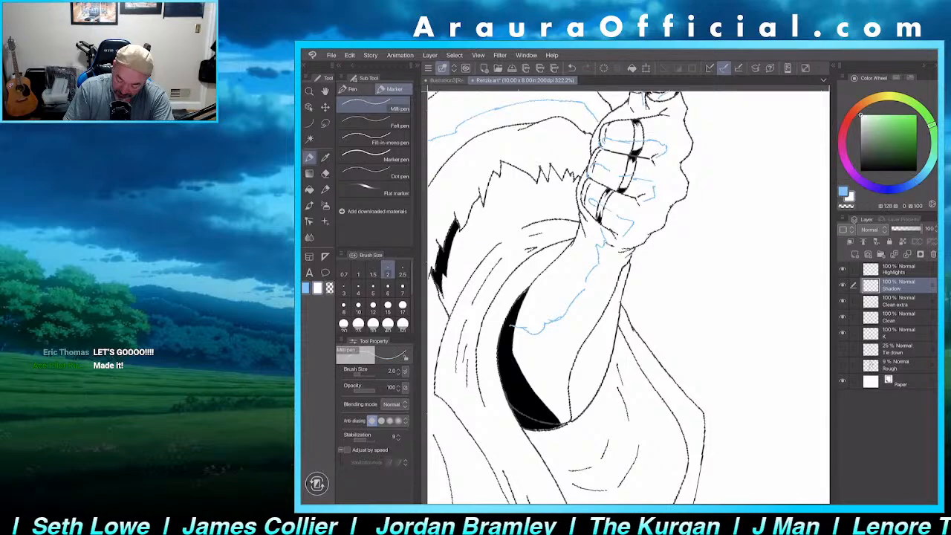
{"action": "left_click", "coordinate": [861, 170]}
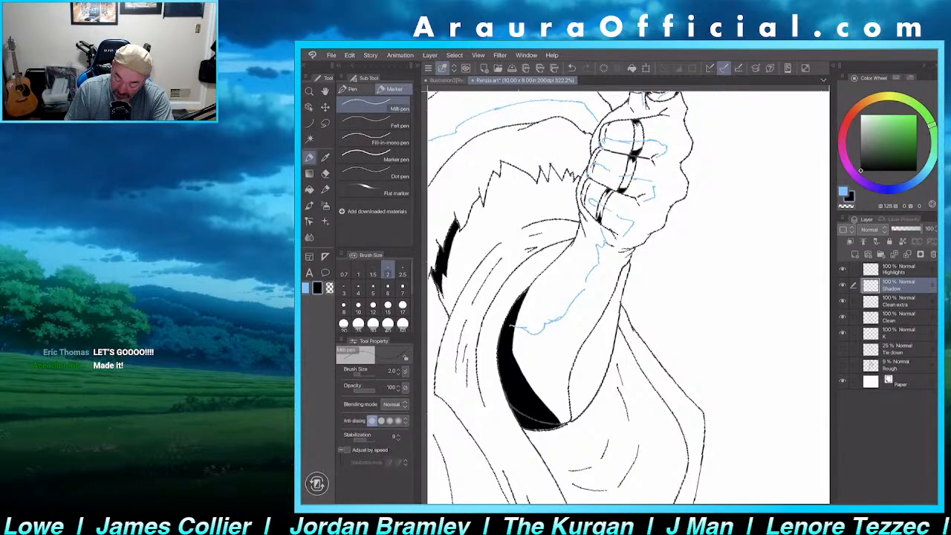
{"action": "left_click", "coordinate": [897, 333]}
{"action": "left_click_drag", "start_coordinate": [632, 295], "coordinate": [632, 225]}
{"action": "scroll", "coordinate": [594, 322], "scroll_direction": "up", "scroll_amount": 3}
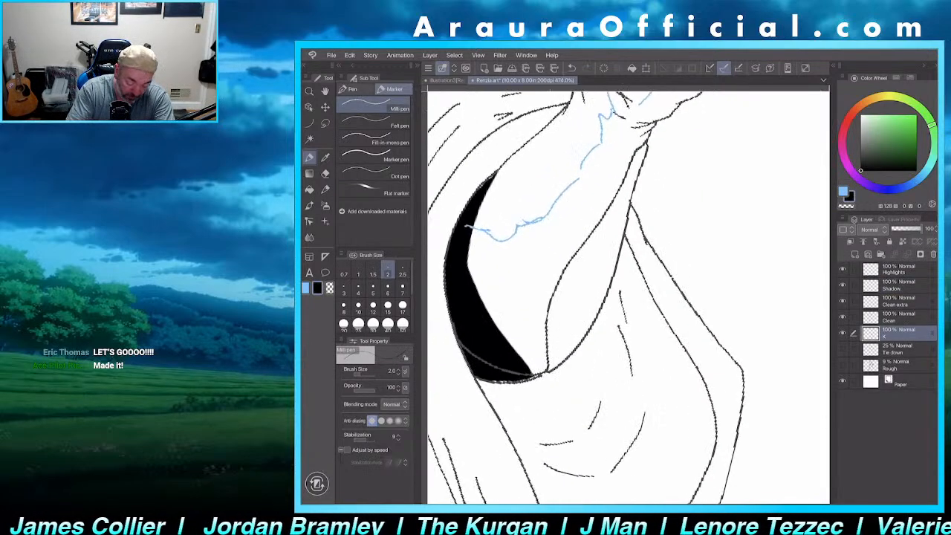
{"action": "key", "text": "m"}
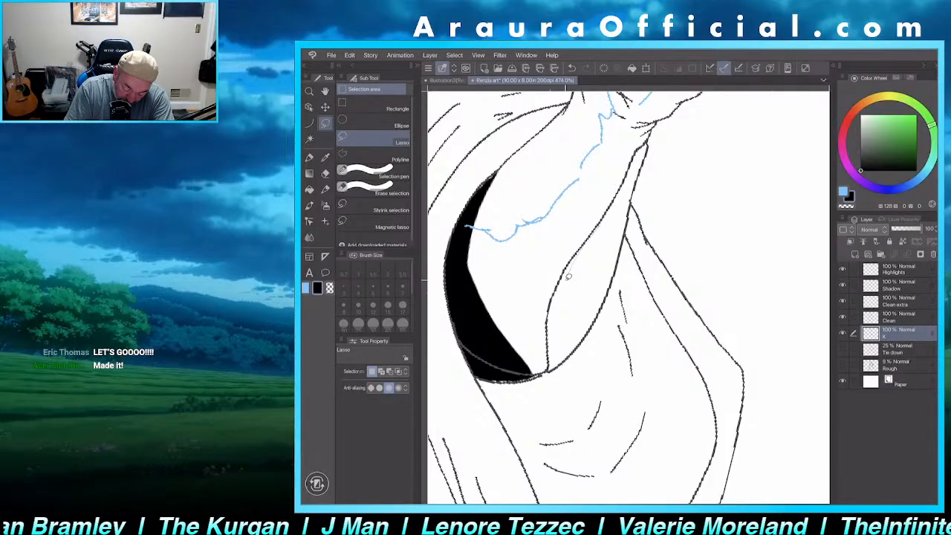
{"action": "mouse_move", "coordinate": [568, 275]}
{"action": "left_mouse_down"}
{"action": "mouse_move", "coordinate": [562, 340]}
{"action": "mouse_move", "coordinate": [572, 349]}
{"action": "mouse_move", "coordinate": [551, 368]}
{"action": "mouse_move", "coordinate": [552, 294]}
{"action": "mouse_move", "coordinate": [598, 223]}
{"action": "left_mouse_up"}
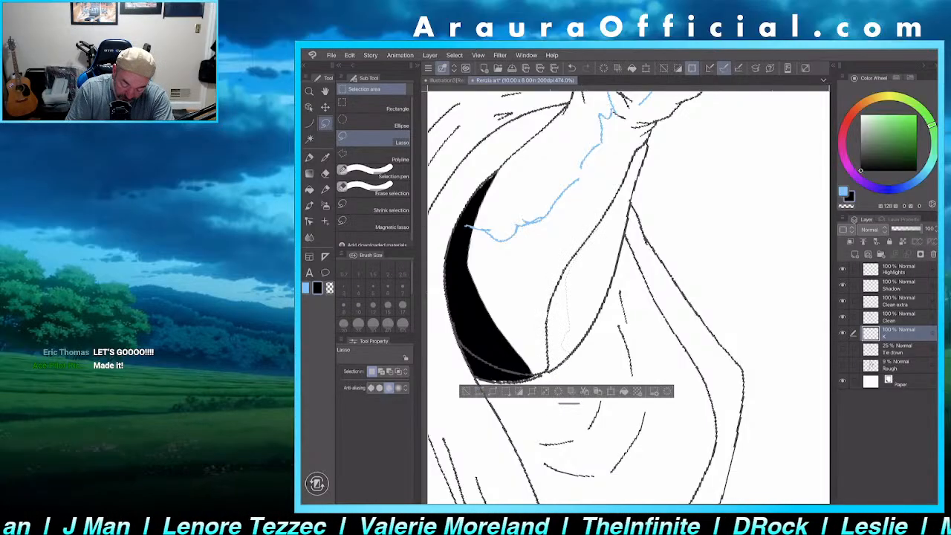
{"action": "key", "text": "alt+Delete"}
{"action": "key", "text": "ctrl+d"}
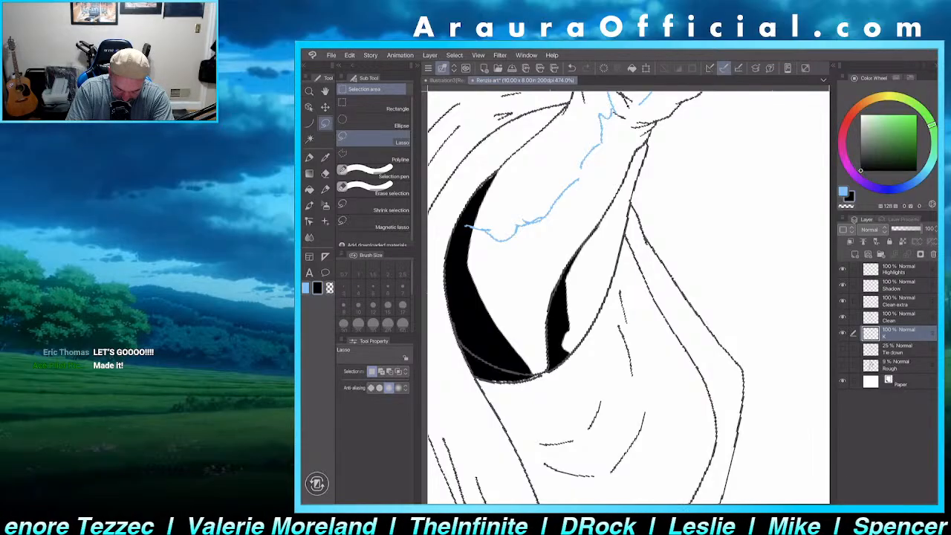
- Lasso a second jagged fold shadow along the outer edge of the sleeve opening, fill it black and deselect
{"action": "mouse_move", "coordinate": [611, 215]}
{"action": "left_mouse_down"}
{"action": "mouse_move", "coordinate": [572, 291]}
{"action": "mouse_move", "coordinate": [589, 325]}
{"action": "mouse_move", "coordinate": [619, 261]}
{"action": "mouse_move", "coordinate": [598, 267]}
{"action": "mouse_move", "coordinate": [611, 215]}
{"action": "left_mouse_up"}
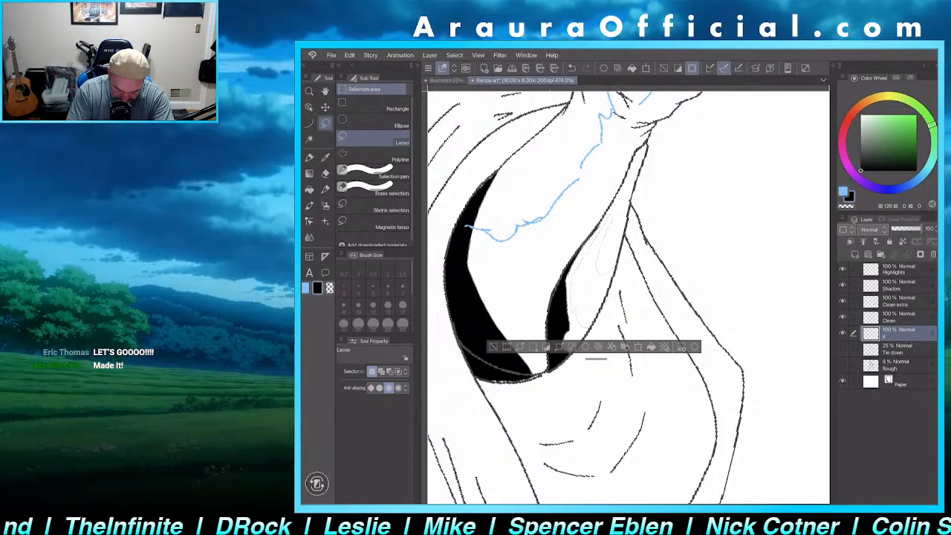
{"action": "key", "text": "alt+Delete"}
{"action": "key", "text": "ctrl+d"}
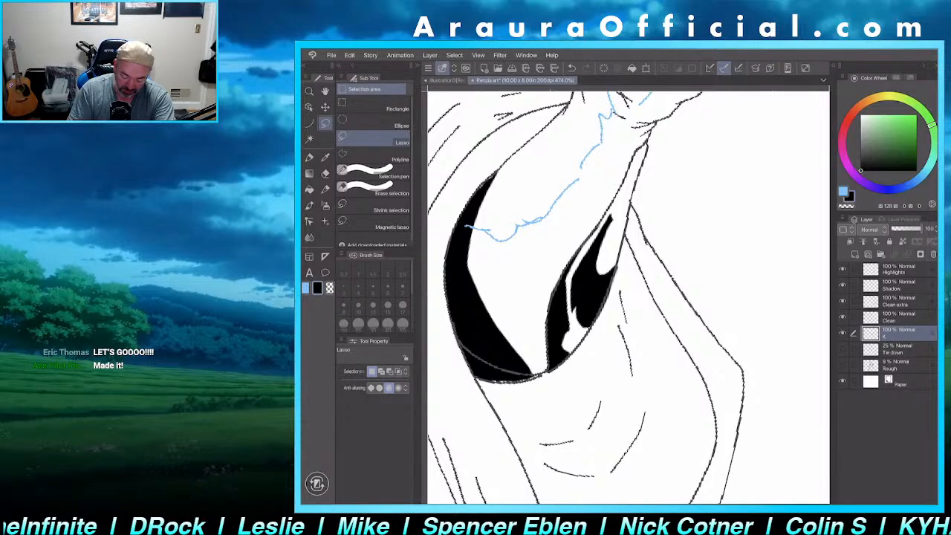
- Lasso and fill narrow tapered black shadows at the tip of the sleeve opening just below the wrist
{"action": "scroll", "coordinate": [628, 297], "scroll_direction": "down", "scroll_amount": 5}
{"action": "scroll", "coordinate": [628, 297], "scroll_direction": "up", "scroll_amount": 2}
{"action": "scroll", "coordinate": [679, 160], "scroll_direction": "up", "scroll_amount": 3}
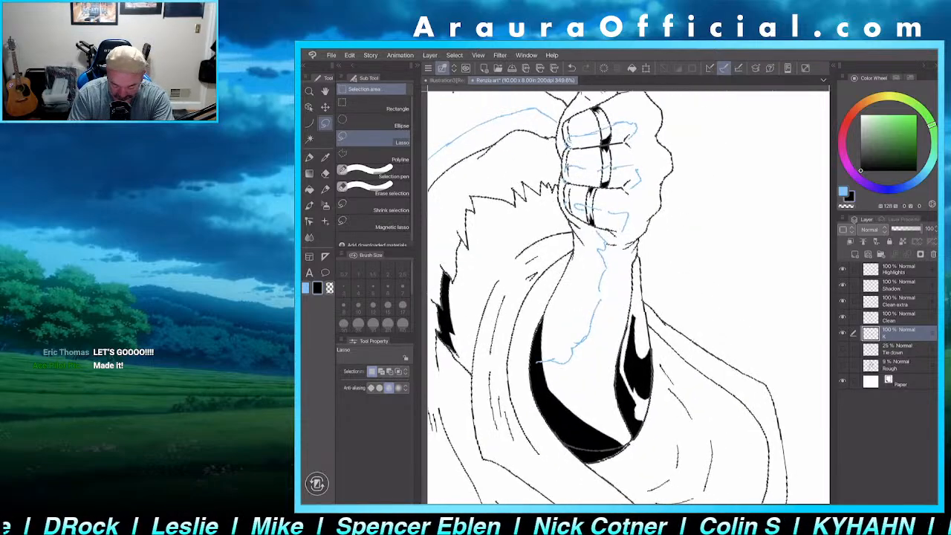
{"action": "scroll", "coordinate": [679, 160], "scroll_direction": "down", "scroll_amount": 2}
{"action": "scroll", "coordinate": [700, 170], "scroll_direction": "up", "scroll_amount": 1}
{"action": "scroll", "coordinate": [699, 169], "scroll_direction": "up", "scroll_amount": 4}
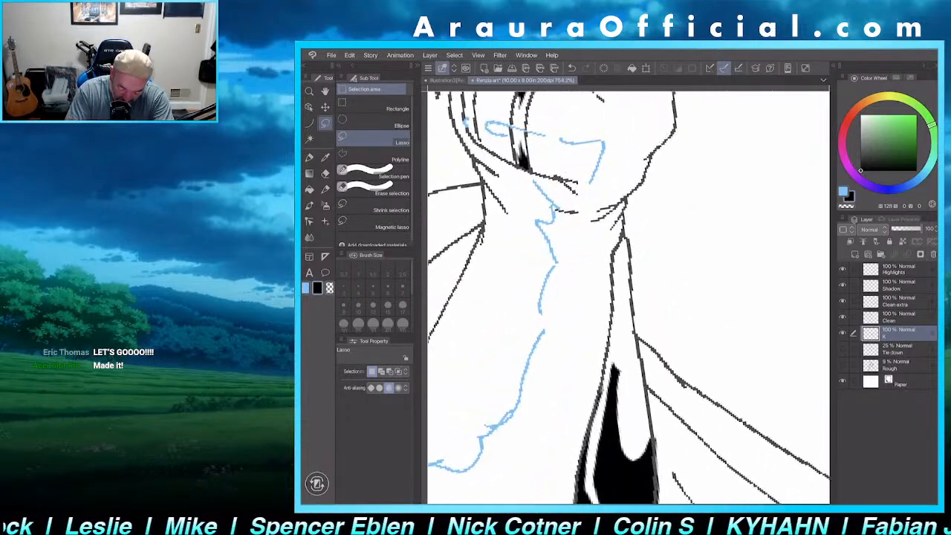
{"action": "mouse_move", "coordinate": [615, 252]}
{"action": "left_mouse_down"}
{"action": "mouse_move", "coordinate": [617, 316]}
{"action": "mouse_move", "coordinate": [629, 234]}
{"action": "left_mouse_up"}
{"action": "key", "text": "ctrl+d"}
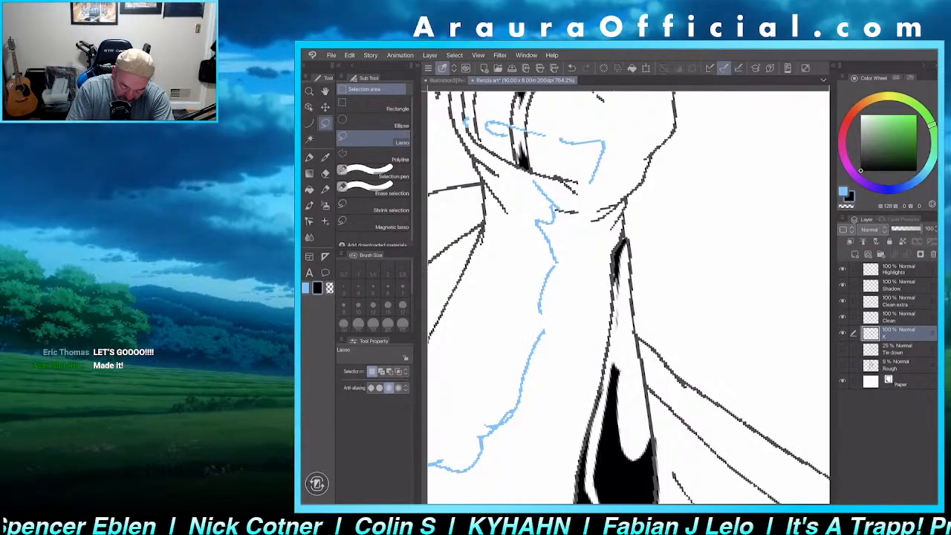
{"action": "mouse_move", "coordinate": [618, 275]}
{"action": "left_mouse_down"}
{"action": "mouse_move", "coordinate": [620, 330]}
{"action": "mouse_move", "coordinate": [615, 268]}
{"action": "left_mouse_up"}
{"action": "key", "text": "alt+Delete"}
{"action": "key", "text": "ctrl+d"}
- Return to the Shadow layer and, with the Milli pen, outline and hatch the shadow on the left half of the top belt band
{"action": "scroll", "coordinate": [682, 314], "scroll_direction": "down", "scroll_amount": 5}
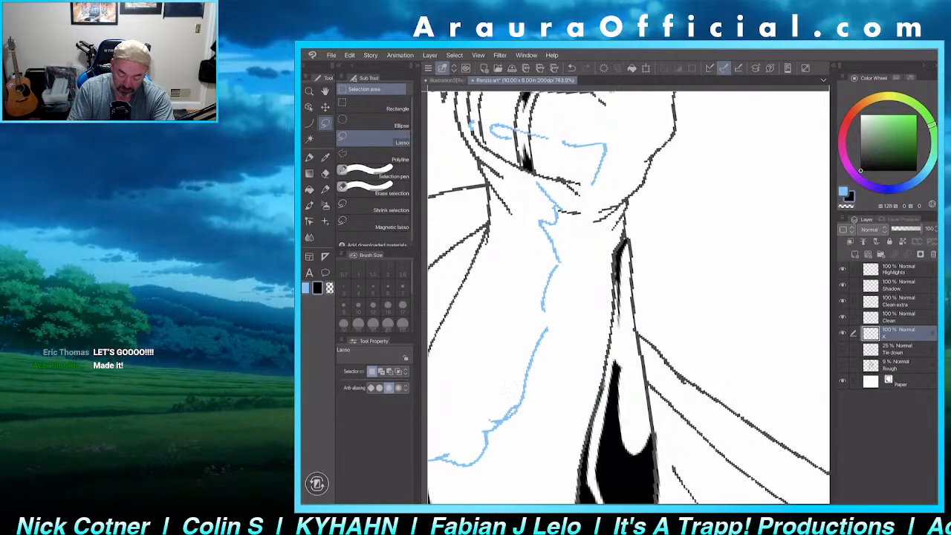
{"action": "scroll", "coordinate": [629, 297], "scroll_direction": "down", "scroll_amount": 3}
{"action": "scroll", "coordinate": [628, 297], "scroll_direction": "up", "scroll_amount": 2}
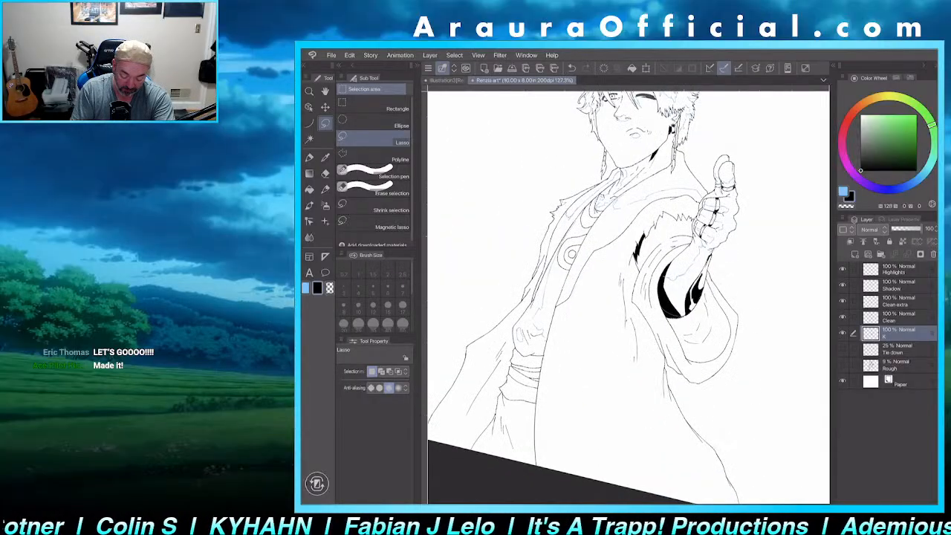
{"action": "scroll", "coordinate": [628, 297], "scroll_direction": "down", "scroll_amount": 3}
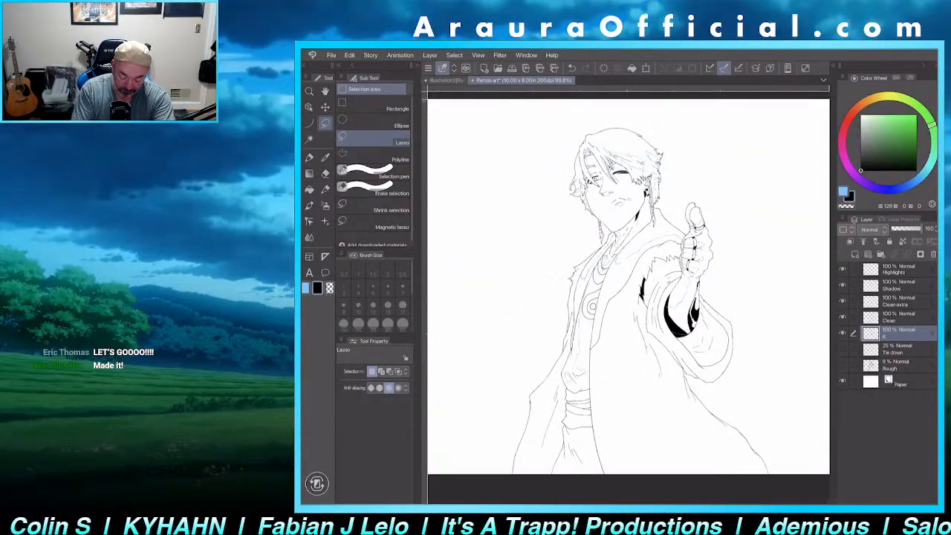
{"action": "scroll", "coordinate": [629, 297], "scroll_direction": "up", "scroll_amount": 3}
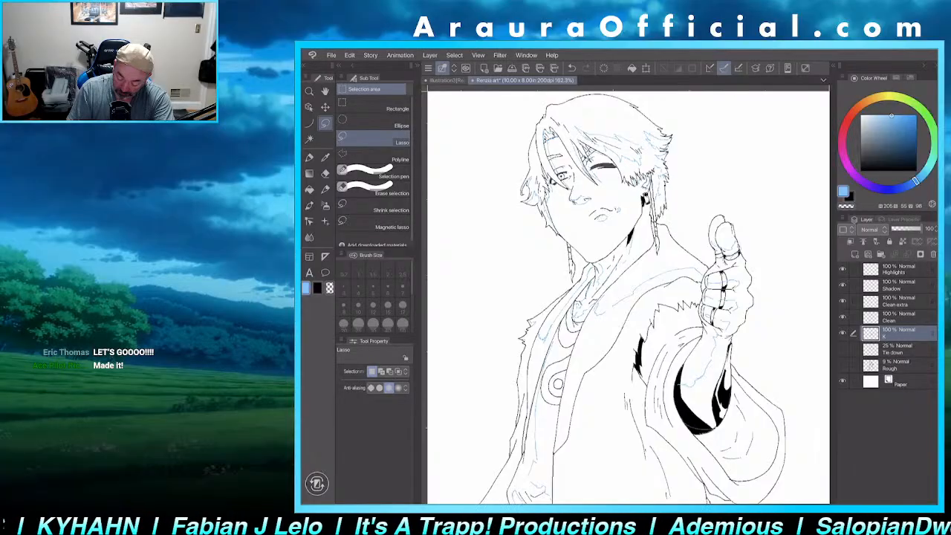
{"action": "left_click", "coordinate": [897, 285]}
{"action": "scroll", "coordinate": [628, 297], "scroll_direction": "up", "scroll_amount": 2}
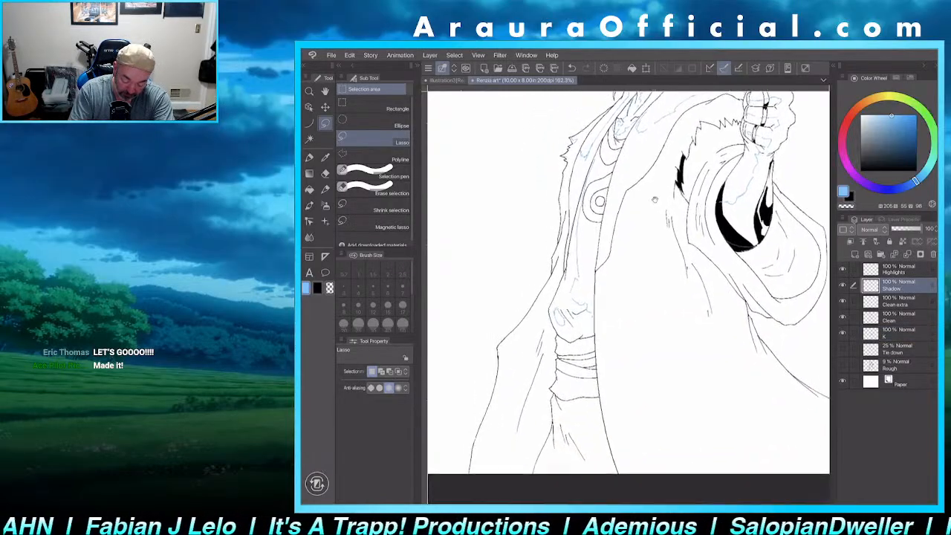
{"action": "scroll", "coordinate": [629, 297], "scroll_direction": "up", "scroll_amount": 2}
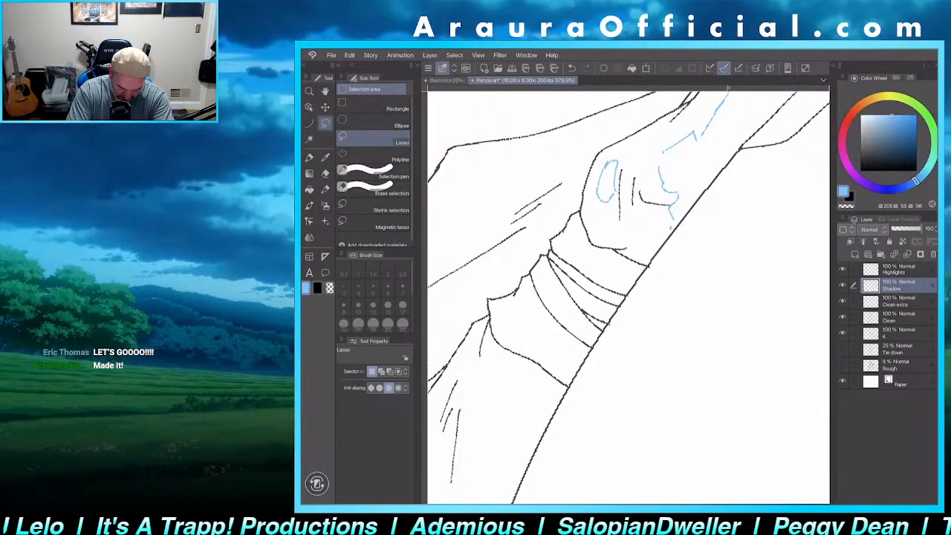
{"action": "mouse_move", "coordinate": [564, 239]}
{"action": "left_mouse_down"}
{"action": "mouse_move", "coordinate": [576, 250]}
{"action": "mouse_move", "coordinate": [570, 242]}
{"action": "left_mouse_up"}
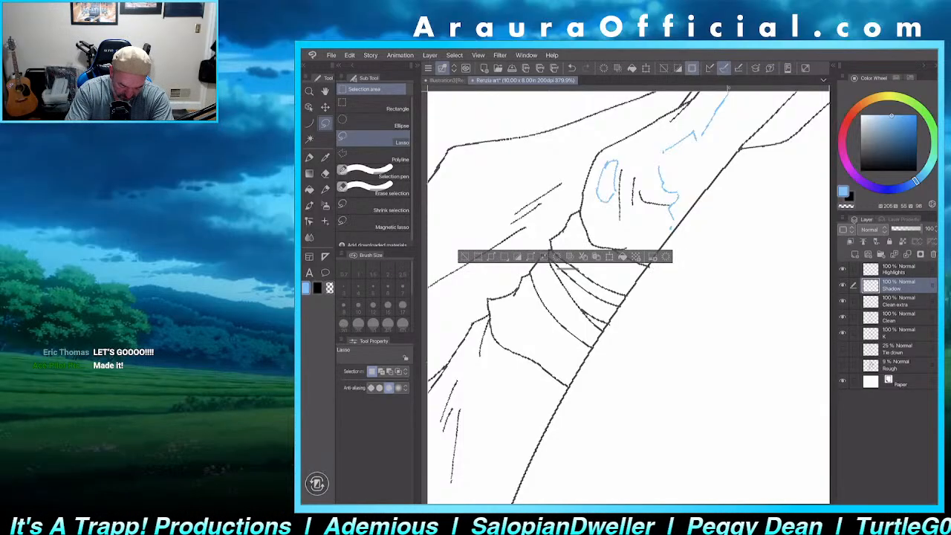
{"action": "key", "text": "ctrl+d"}
{"action": "key", "text": "p"}
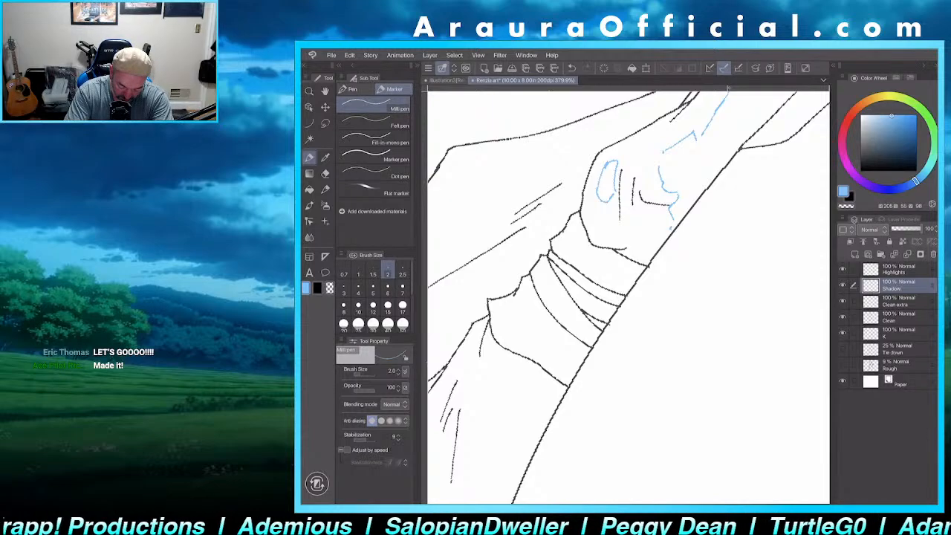
{"action": "mouse_move", "coordinate": [566, 243]}
{"action": "left_mouse_down"}
{"action": "mouse_move", "coordinate": [582, 227]}
{"action": "mouse_move", "coordinate": [562, 258]}
{"action": "mouse_move", "coordinate": [601, 287]}
{"action": "left_mouse_up"}
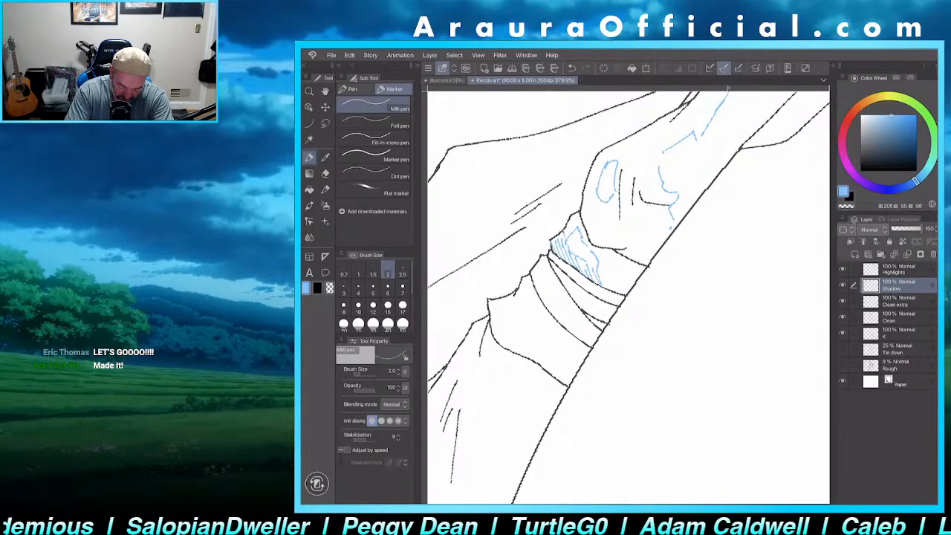
- Continue the shadow outline and hatching across the right half of the top belt band to the robe's edge
{"action": "left_click_drag", "start_coordinate": [597, 251], "coordinate": [603, 283]}
{"action": "mouse_move", "coordinate": [599, 258]}
{"action": "left_mouse_down"}
{"action": "mouse_move", "coordinate": [605, 290]}
{"action": "mouse_move", "coordinate": [612, 264]}
{"action": "left_mouse_up"}
{"action": "mouse_move", "coordinate": [611, 259]}
{"action": "left_mouse_down"}
{"action": "mouse_move", "coordinate": [638, 275]}
{"action": "mouse_move", "coordinate": [612, 289]}
{"action": "left_mouse_up"}
{"action": "left_click_drag", "start_coordinate": [610, 266], "coordinate": [620, 292]}
{"action": "left_click_drag", "start_coordinate": [621, 276], "coordinate": [635, 288]}
- Hatch light blue shadows across the lower wrapped folds of the belt, between the fold lines and up to the robe's edge
{"action": "scroll", "coordinate": [628, 297], "scroll_direction": "down", "scroll_amount": 3}
{"action": "scroll", "coordinate": [628, 297], "scroll_direction": "down", "scroll_amount": 3}
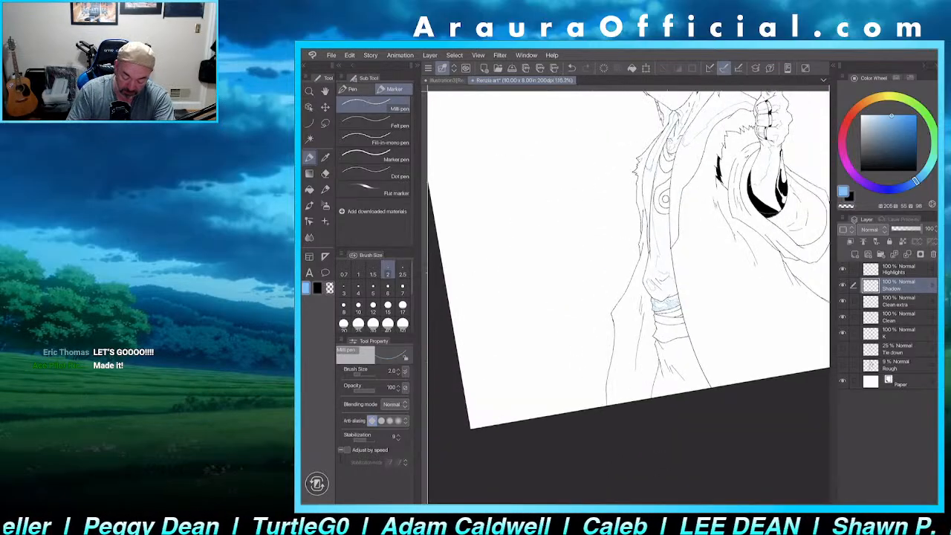
{"action": "scroll", "coordinate": [629, 297], "scroll_direction": "up", "scroll_amount": 7}
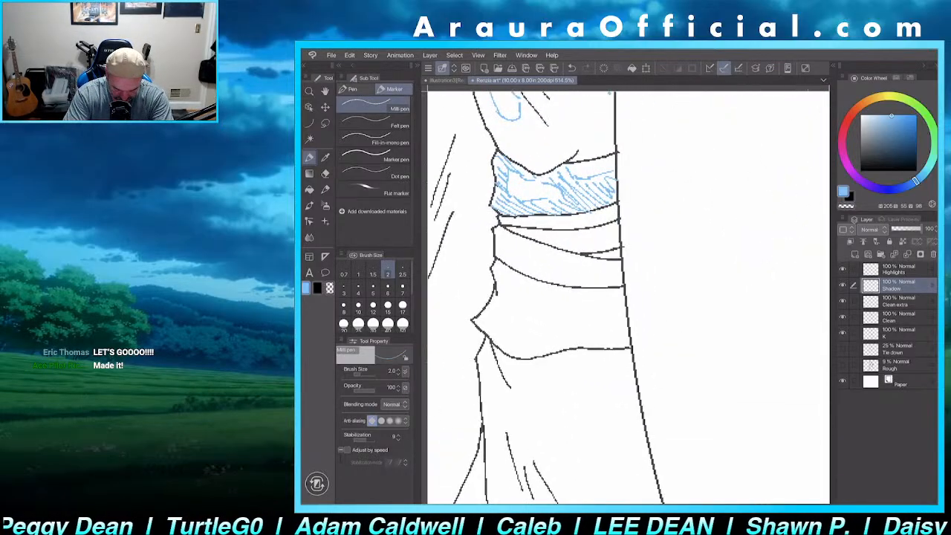
{"action": "left_click_drag", "start_coordinate": [508, 245], "coordinate": [540, 257]}
{"action": "mouse_move", "coordinate": [506, 243]}
{"action": "left_mouse_down"}
{"action": "mouse_move", "coordinate": [540, 258]}
{"action": "mouse_move", "coordinate": [507, 249]}
{"action": "mouse_move", "coordinate": [510, 266]}
{"action": "mouse_move", "coordinate": [554, 261]}
{"action": "left_mouse_up"}
{"action": "left_click_drag", "start_coordinate": [563, 258], "coordinate": [591, 268]}
{"action": "mouse_move", "coordinate": [515, 260]}
{"action": "left_mouse_down"}
{"action": "mouse_move", "coordinate": [526, 273]}
{"action": "mouse_move", "coordinate": [587, 288]}
{"action": "left_mouse_up"}
{"action": "left_click_drag", "start_coordinate": [578, 264], "coordinate": [607, 287]}
{"action": "left_click_drag", "start_coordinate": [599, 248], "coordinate": [623, 283]}
{"action": "left_click_drag", "start_coordinate": [609, 250], "coordinate": [625, 275]}
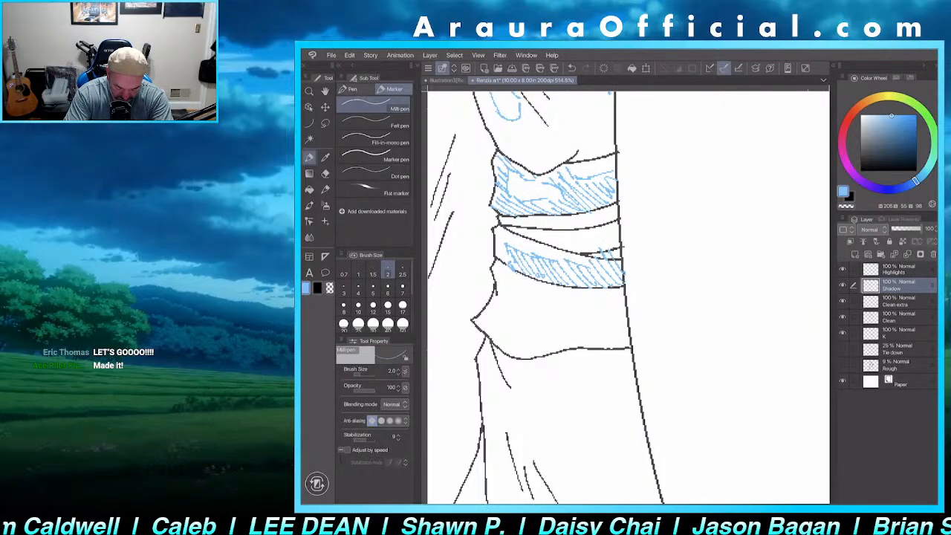
{"action": "mouse_move", "coordinate": [530, 241]}
{"action": "left_mouse_down"}
{"action": "mouse_move", "coordinate": [616, 226]}
{"action": "mouse_move", "coordinate": [619, 242]}
{"action": "left_mouse_up"}
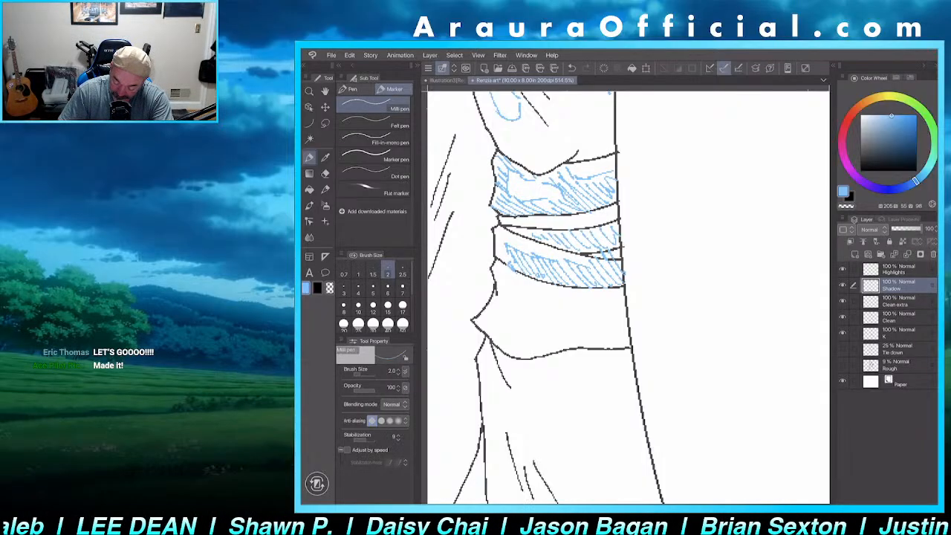
- Move the Highlights and Shadow layers together below the K layer and keep only Shadow selected
{"action": "left_click", "coordinate": [853, 269]}
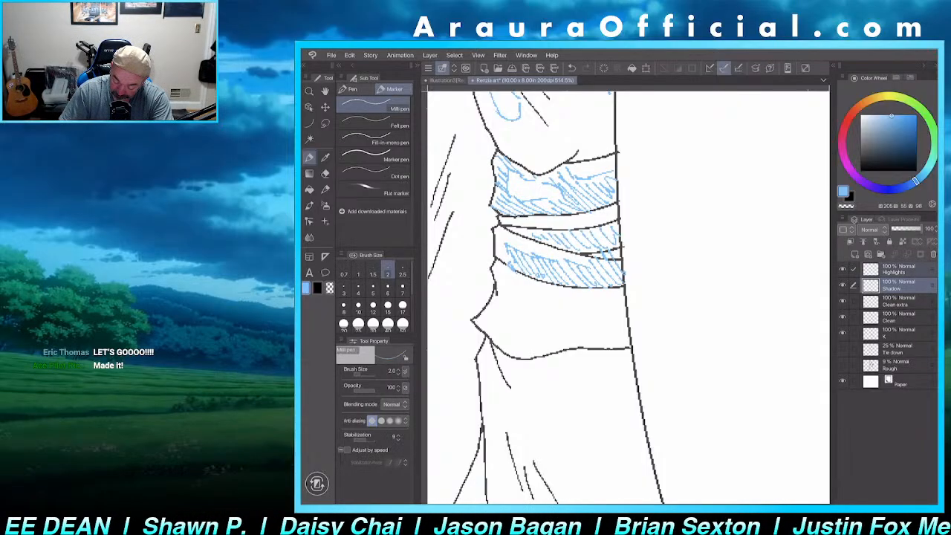
{"action": "left_click_drag", "start_coordinate": [854, 283], "coordinate": [842, 346]}
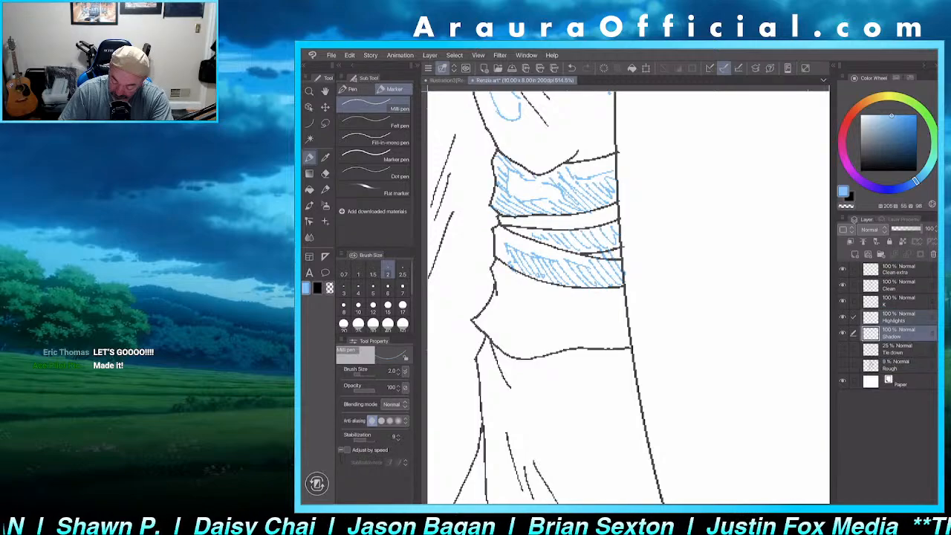
{"action": "left_click", "coordinate": [853, 318]}
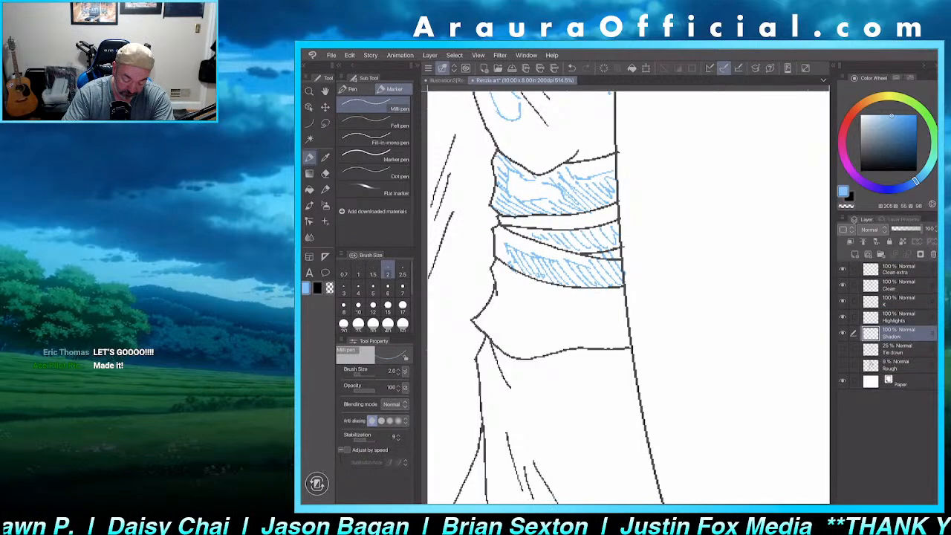
- Outline a jagged shadow shape at the left end of the lowest belt section and erase the overlapping line inside it
{"action": "scroll", "coordinate": [628, 297], "scroll_direction": "up", "scroll_amount": 3}
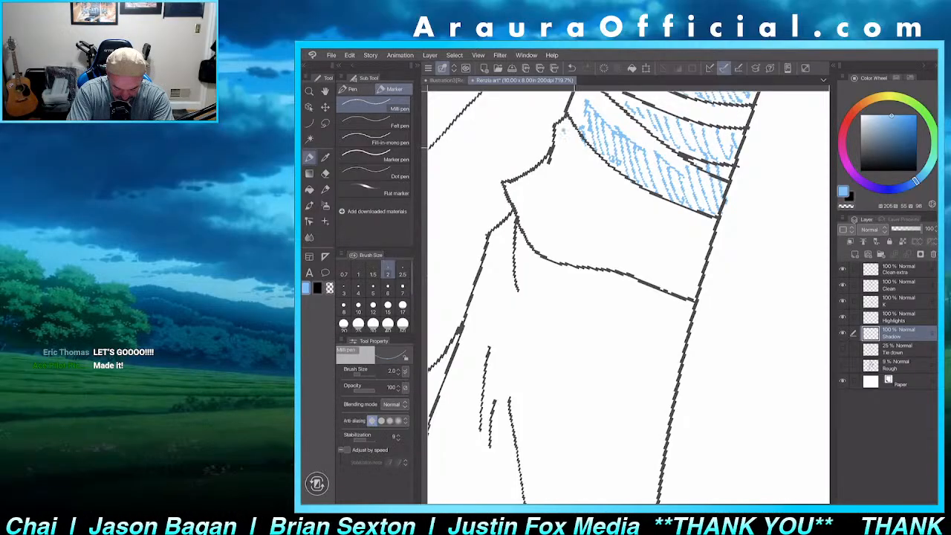
{"action": "mouse_move", "coordinate": [562, 131]}
{"action": "left_mouse_down"}
{"action": "mouse_move", "coordinate": [600, 170]}
{"action": "mouse_move", "coordinate": [561, 141]}
{"action": "mouse_move", "coordinate": [556, 184]}
{"action": "mouse_move", "coordinate": [585, 201]}
{"action": "mouse_move", "coordinate": [600, 182]}
{"action": "mouse_move", "coordinate": [542, 177]}
{"action": "mouse_move", "coordinate": [516, 199]}
{"action": "mouse_move", "coordinate": [533, 223]}
{"action": "mouse_move", "coordinate": [569, 197]}
{"action": "left_mouse_up"}
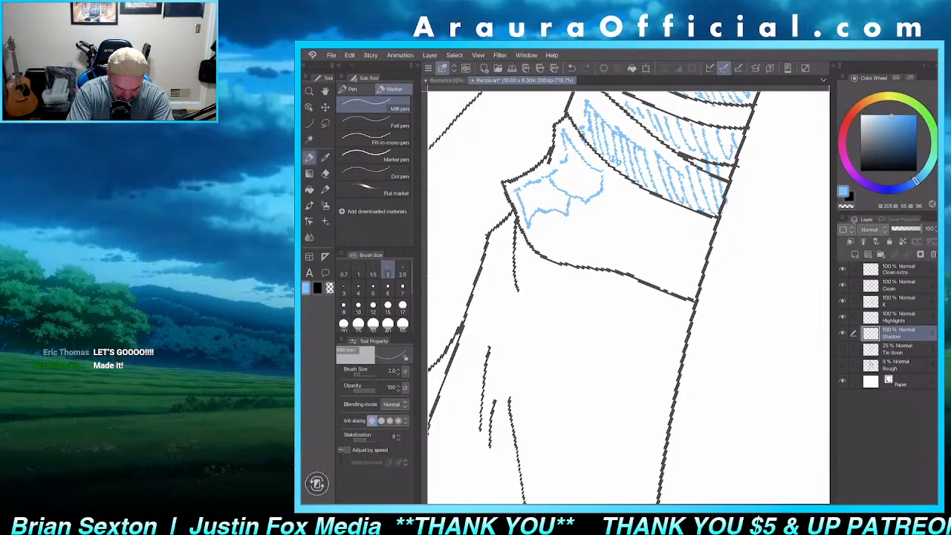
{"action": "key", "text": "e"}
{"action": "key", "text": "p"}
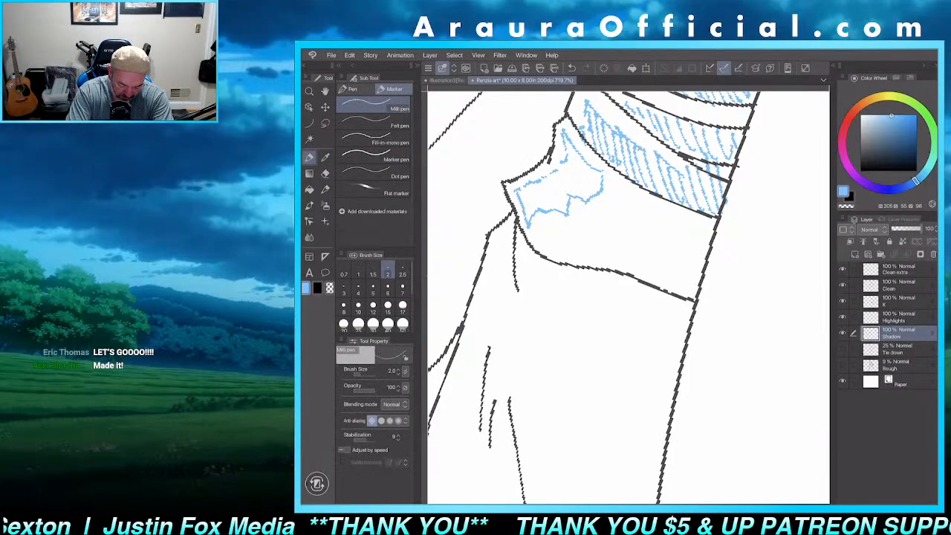
- Hatch the light blue shadow across the lowest belt section, from its jagged outline to the robe's edge
{"action": "mouse_move", "coordinate": [510, 201]}
{"action": "left_mouse_down"}
{"action": "mouse_move", "coordinate": [549, 162]}
{"action": "mouse_move", "coordinate": [565, 130]}
{"action": "mouse_move", "coordinate": [592, 168]}
{"action": "mouse_move", "coordinate": [526, 226]}
{"action": "mouse_move", "coordinate": [545, 254]}
{"action": "mouse_move", "coordinate": [563, 220]}
{"action": "mouse_move", "coordinate": [582, 258]}
{"action": "mouse_move", "coordinate": [599, 202]}
{"action": "mouse_move", "coordinate": [603, 260]}
{"action": "mouse_move", "coordinate": [614, 252]}
{"action": "mouse_move", "coordinate": [631, 268]}
{"action": "mouse_move", "coordinate": [637, 223]}
{"action": "mouse_move", "coordinate": [643, 272]}
{"action": "mouse_move", "coordinate": [673, 291]}
{"action": "mouse_move", "coordinate": [698, 275]}
{"action": "mouse_move", "coordinate": [710, 219]}
{"action": "left_mouse_up"}
{"action": "scroll", "coordinate": [629, 297], "scroll_direction": "down", "scroll_amount": 10}
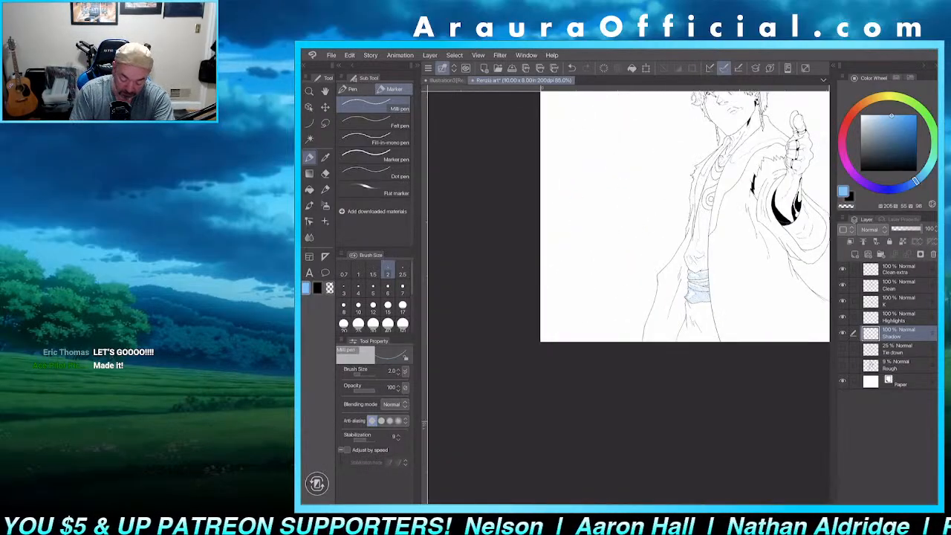
- Hatch the shadows on the lower lip, the side hair lock and cheek edge, and the face beneath the bangs
{"action": "scroll", "coordinate": [628, 297], "scroll_direction": "up", "scroll_amount": 6}
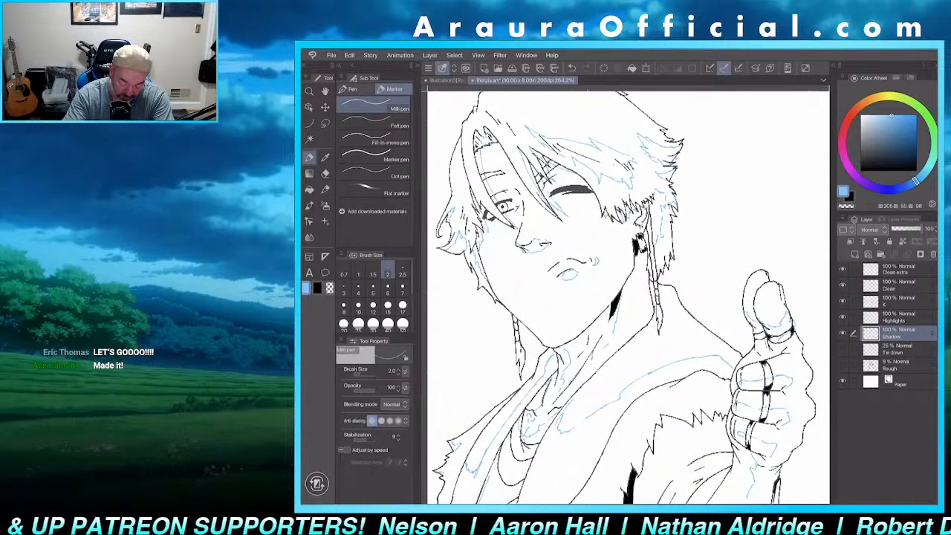
{"action": "left_click_drag", "start_coordinate": [561, 275], "coordinate": [576, 277]}
{"action": "left_click_drag", "start_coordinate": [474, 250], "coordinate": [481, 273]}
{"action": "left_click_drag", "start_coordinate": [456, 237], "coordinate": [463, 251]}
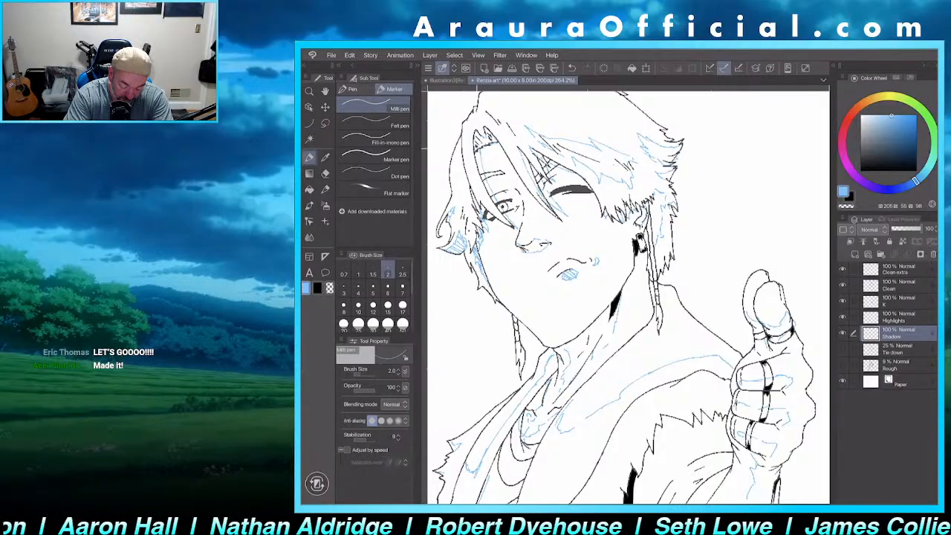
{"action": "left_click_drag", "start_coordinate": [474, 138], "coordinate": [491, 202]}
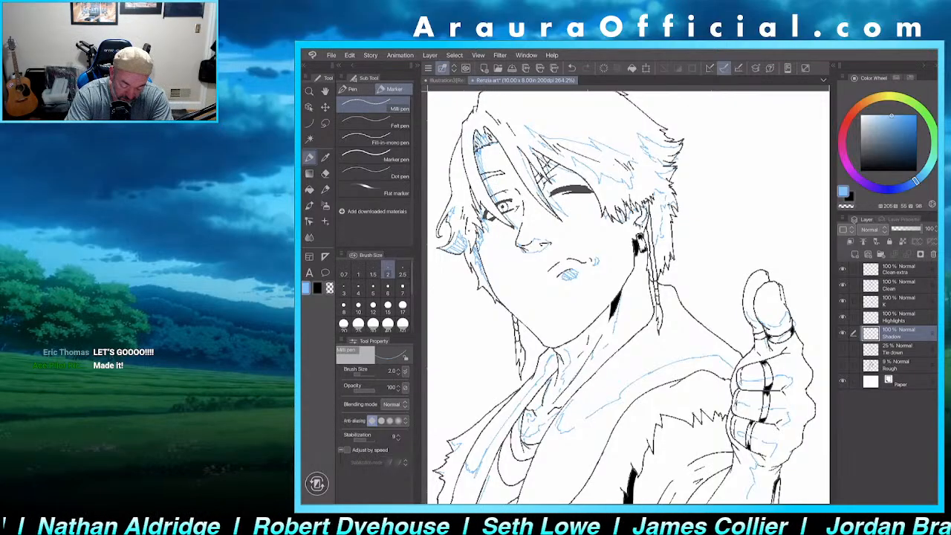
{"action": "left_click_drag", "start_coordinate": [523, 154], "coordinate": [560, 211]}
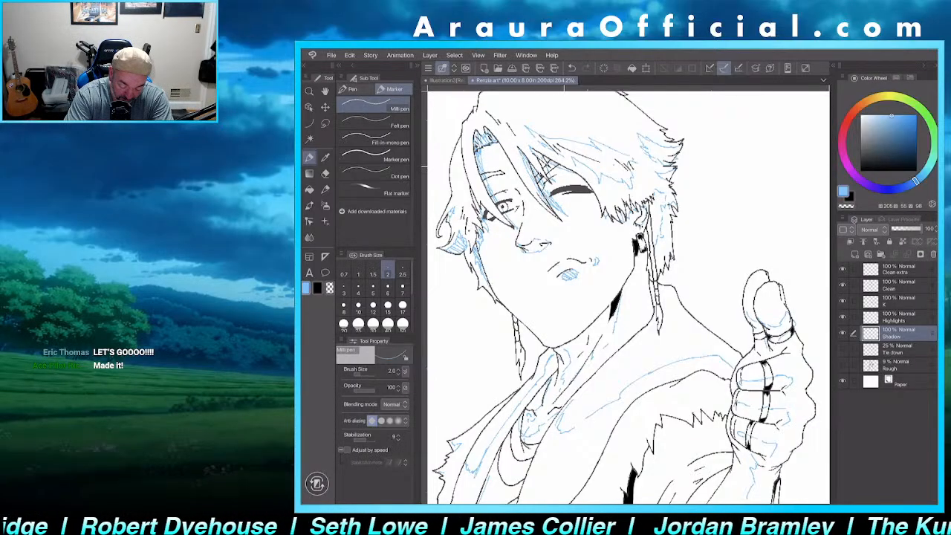
- Hatch the large jagged hair shadow above the closed eye with close, near-vertical light blue strokes
{"action": "scroll", "coordinate": [628, 297], "scroll_direction": "up", "scroll_amount": 4}
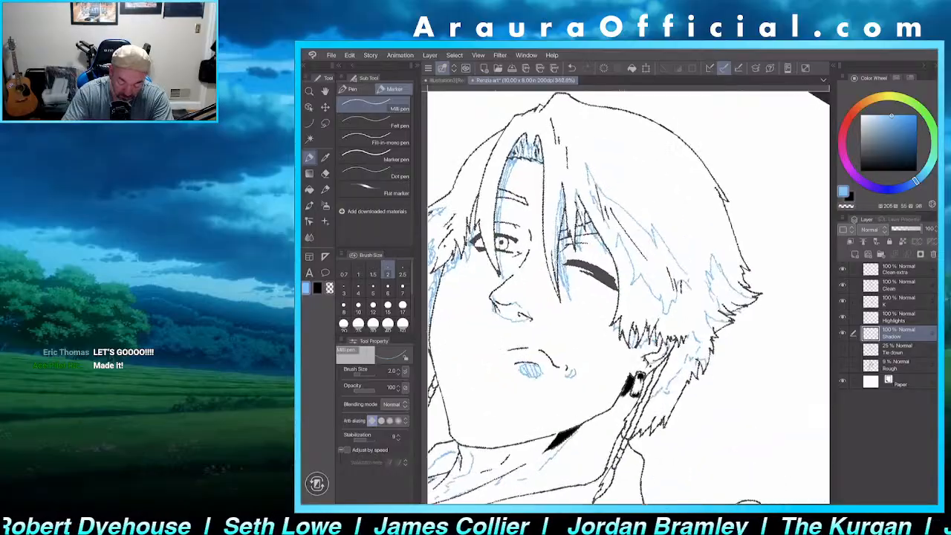
{"action": "left_click_drag", "start_coordinate": [592, 195], "coordinate": [603, 244]}
{"action": "left_click_drag", "start_coordinate": [594, 199], "coordinate": [610, 257]}
{"action": "mouse_move", "coordinate": [604, 221]}
{"action": "left_mouse_down"}
{"action": "mouse_move", "coordinate": [616, 290]}
{"action": "mouse_move", "coordinate": [622, 280]}
{"action": "left_mouse_up"}
{"action": "left_click_drag", "start_coordinate": [621, 233], "coordinate": [626, 291]}
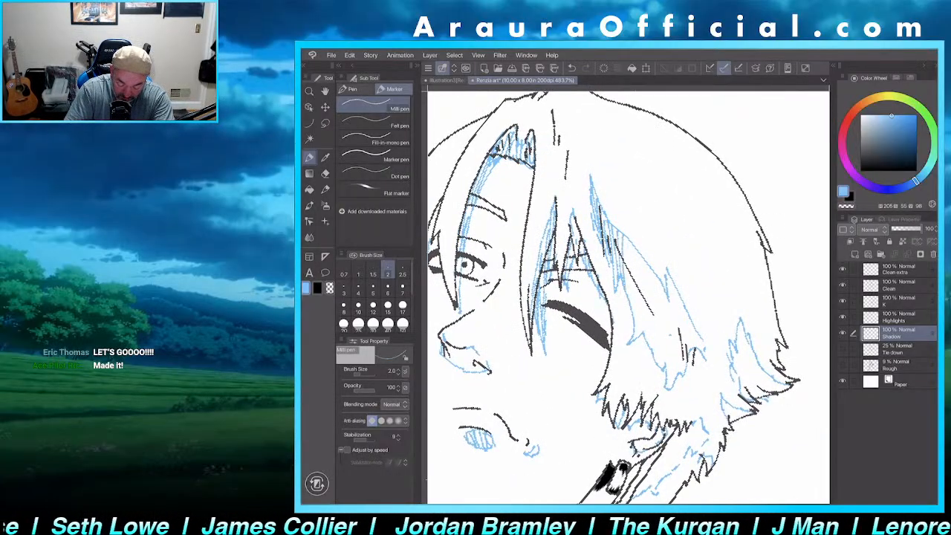
{"action": "left_click_drag", "start_coordinate": [624, 235], "coordinate": [630, 291]}
{"action": "left_click_drag", "start_coordinate": [629, 241], "coordinate": [639, 313]}
{"action": "left_click_drag", "start_coordinate": [634, 250], "coordinate": [640, 314]}
{"action": "mouse_move", "coordinate": [639, 267]}
{"action": "left_mouse_down"}
{"action": "mouse_move", "coordinate": [643, 338]}
{"action": "mouse_move", "coordinate": [655, 352]}
{"action": "left_mouse_up"}
{"action": "left_click_drag", "start_coordinate": [657, 286], "coordinate": [668, 364]}
{"action": "left_click_drag", "start_coordinate": [667, 293], "coordinate": [680, 372]}
{"action": "mouse_move", "coordinate": [679, 297]}
{"action": "left_mouse_down"}
{"action": "mouse_move", "coordinate": [684, 368]}
{"action": "mouse_move", "coordinate": [690, 360]}
{"action": "left_mouse_up"}
{"action": "left_click_drag", "start_coordinate": [687, 315], "coordinate": [698, 362]}
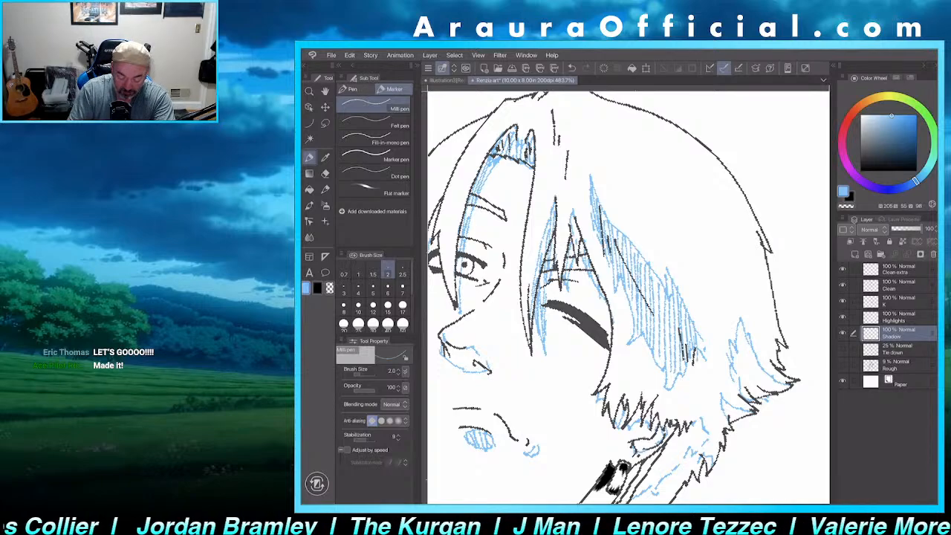
- Hatch the shadow shapes inside the spiky hair tufts at the back of the head
{"action": "scroll", "coordinate": [628, 297], "scroll_direction": "down", "scroll_amount": 3}
{"action": "scroll", "coordinate": [629, 297], "scroll_direction": "down", "scroll_amount": 2}
{"action": "scroll", "coordinate": [629, 297], "scroll_direction": "up", "scroll_amount": 5}
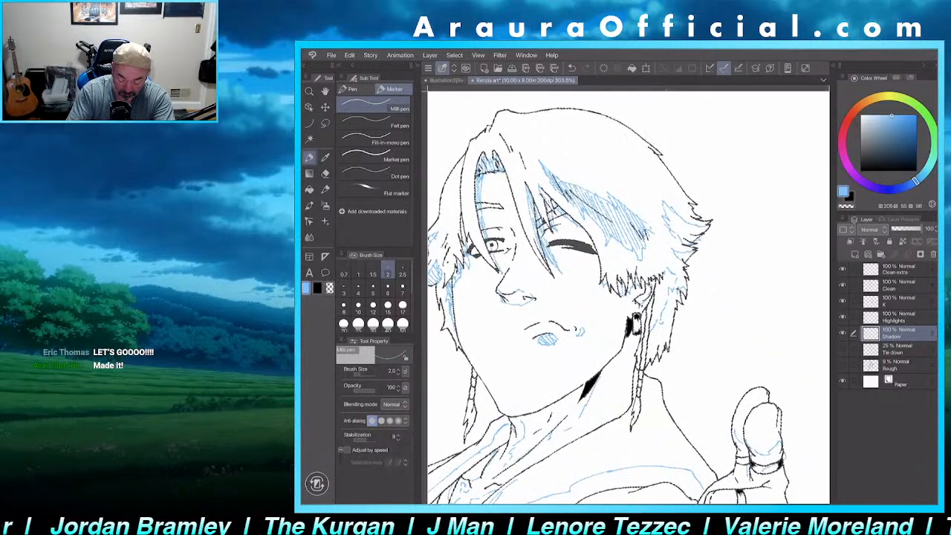
{"action": "left_click_drag", "start_coordinate": [661, 259], "coordinate": [664, 278]}
{"action": "left_click_drag", "start_coordinate": [664, 238], "coordinate": [668, 279]}
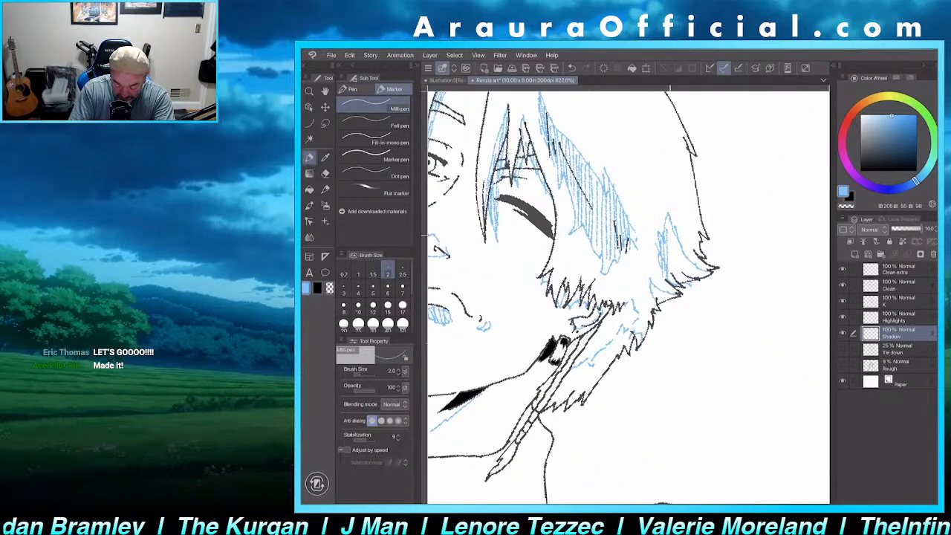
{"action": "left_click_drag", "start_coordinate": [670, 219], "coordinate": [679, 284]}
{"action": "left_click_drag", "start_coordinate": [679, 242], "coordinate": [696, 278]}
{"action": "left_click_drag", "start_coordinate": [701, 267], "coordinate": [660, 303]}
{"action": "left_click_drag", "start_coordinate": [663, 291], "coordinate": [668, 302]}
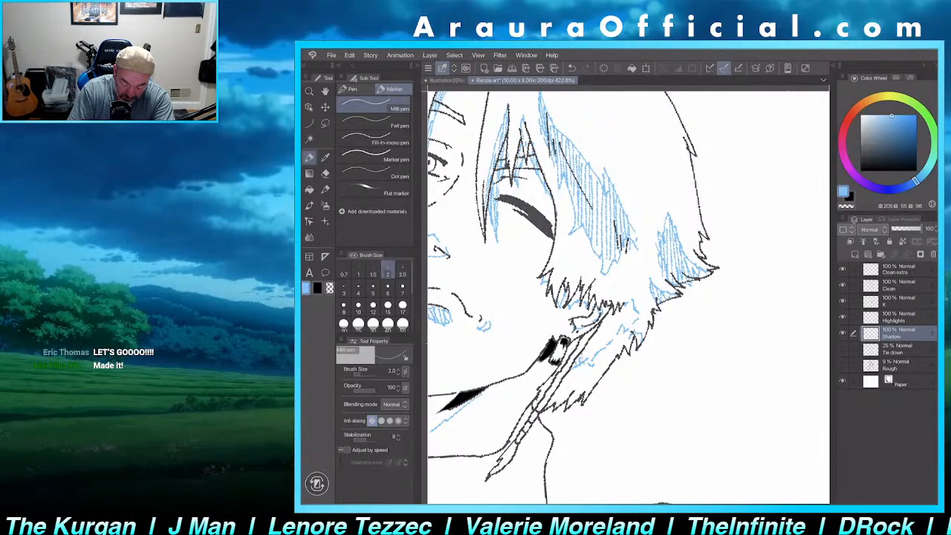
- Hatch the hair shadow behind the ear, the short fringe tips in front of it and the ear itself
{"action": "mouse_move", "coordinate": [588, 361]}
{"action": "left_mouse_down"}
{"action": "mouse_move", "coordinate": [604, 319]}
{"action": "mouse_move", "coordinate": [631, 305]}
{"action": "left_mouse_up"}
{"action": "left_click_drag", "start_coordinate": [633, 321], "coordinate": [635, 309]}
{"action": "scroll", "coordinate": [628, 297], "scroll_direction": "up", "scroll_amount": 2}
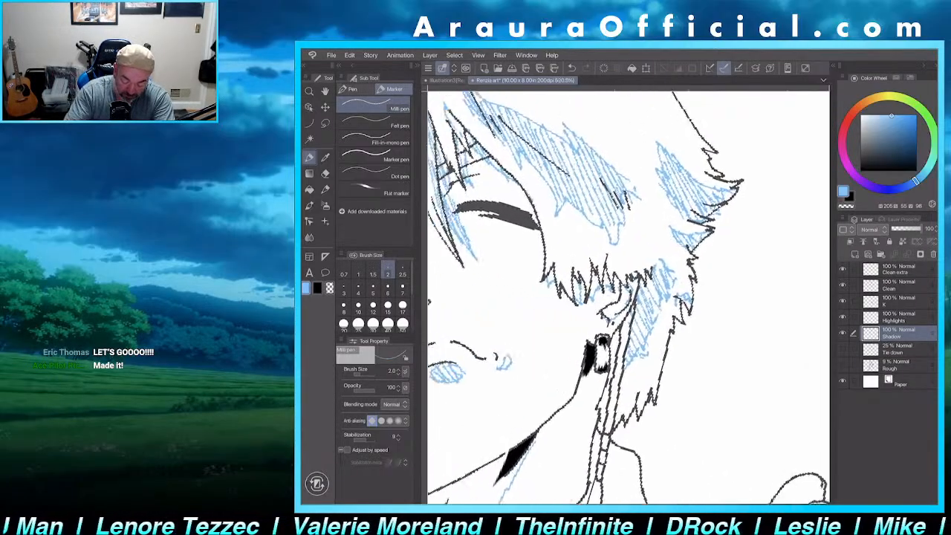
{"action": "scroll", "coordinate": [629, 297], "scroll_direction": "down", "scroll_amount": 1}
{"action": "left_click_drag", "start_coordinate": [555, 279], "coordinate": [586, 306]}
{"action": "left_click_drag", "start_coordinate": [582, 284], "coordinate": [584, 296]}
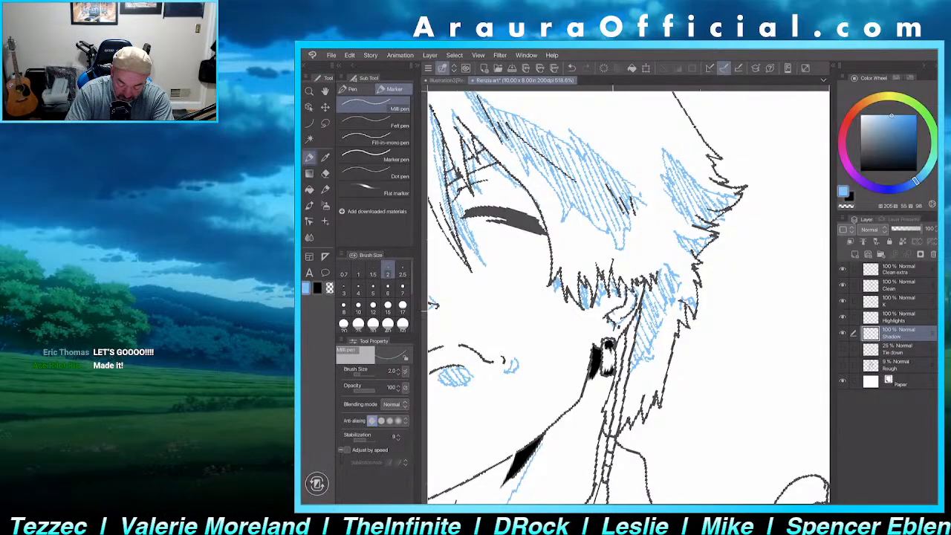
{"action": "left_click_drag", "start_coordinate": [613, 326], "coordinate": [634, 291]}
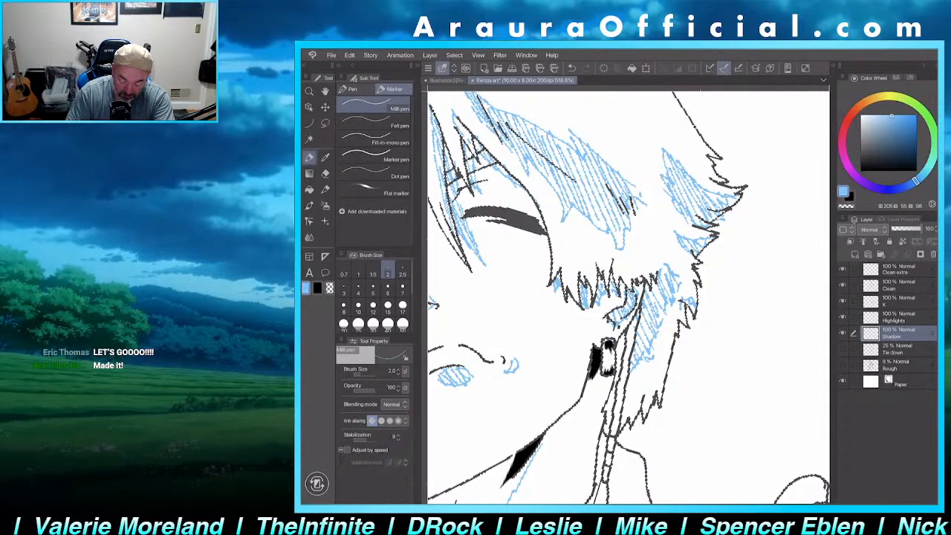
- Hatch the neck shadow beneath the jaw, from the throat up to the black fill near the jawline
{"action": "scroll", "coordinate": [628, 297], "scroll_direction": "down", "scroll_amount": 5}
{"action": "scroll", "coordinate": [629, 297], "scroll_direction": "up", "scroll_amount": 4}
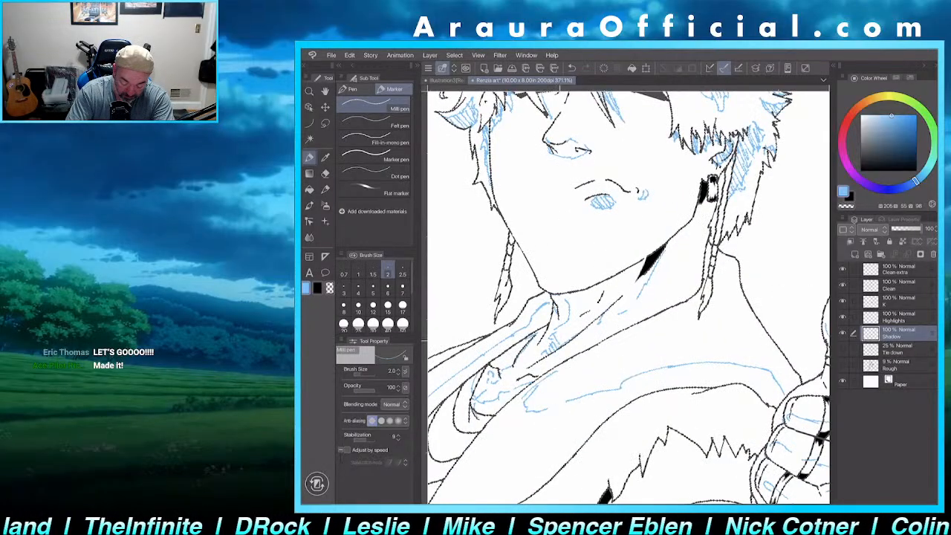
{"action": "left_click_drag", "start_coordinate": [560, 345], "coordinate": [581, 296]}
{"action": "left_click_drag", "start_coordinate": [578, 319], "coordinate": [594, 291]}
{"action": "left_click_drag", "start_coordinate": [591, 313], "coordinate": [603, 287]}
{"action": "left_click_drag", "start_coordinate": [599, 310], "coordinate": [612, 285]}
{"action": "left_click_drag", "start_coordinate": [607, 302], "coordinate": [621, 274]}
{"action": "left_click_drag", "start_coordinate": [617, 295], "coordinate": [624, 275]}
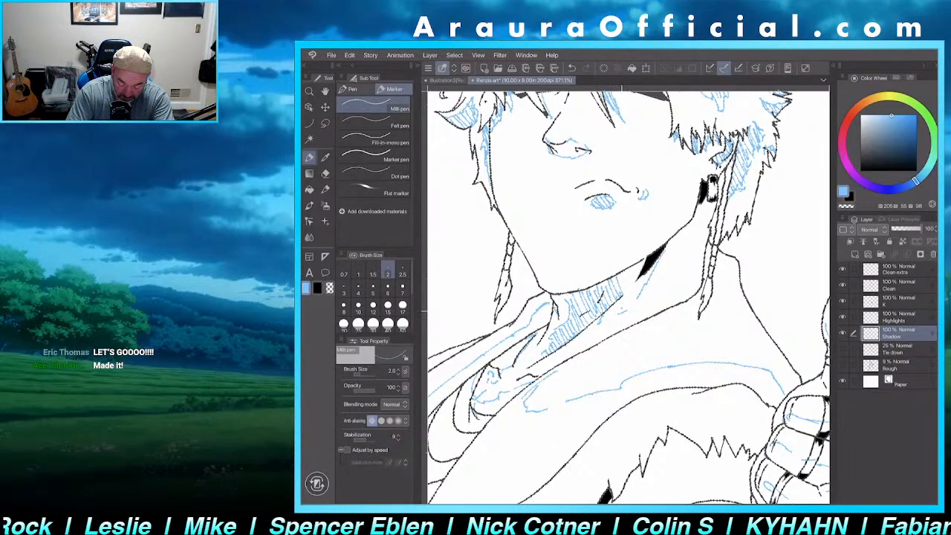
{"action": "left_click_drag", "start_coordinate": [623, 313], "coordinate": [639, 265]}
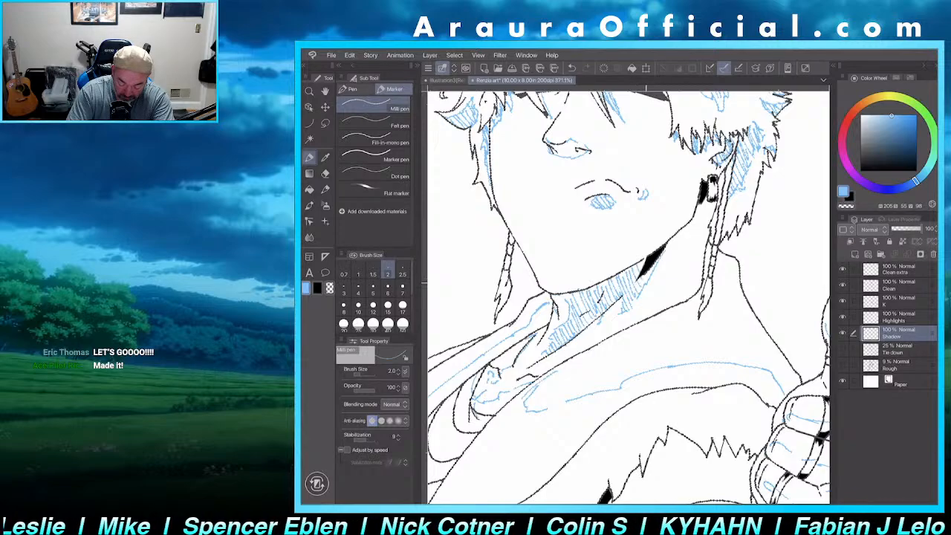
- Hatch the lower forearm shadow of the raised arm, from the black sleeve opening up along the jagged outline
{"action": "scroll", "coordinate": [679, 298], "scroll_direction": "down", "scroll_amount": 5}
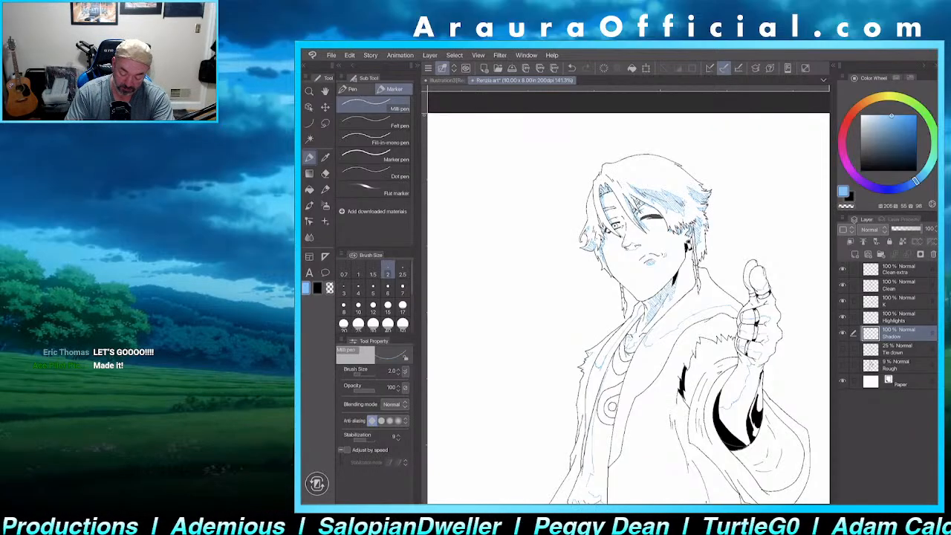
{"action": "scroll", "coordinate": [629, 297], "scroll_direction": "down", "scroll_amount": 3}
{"action": "scroll", "coordinate": [706, 222], "scroll_direction": "up", "scroll_amount": 5}
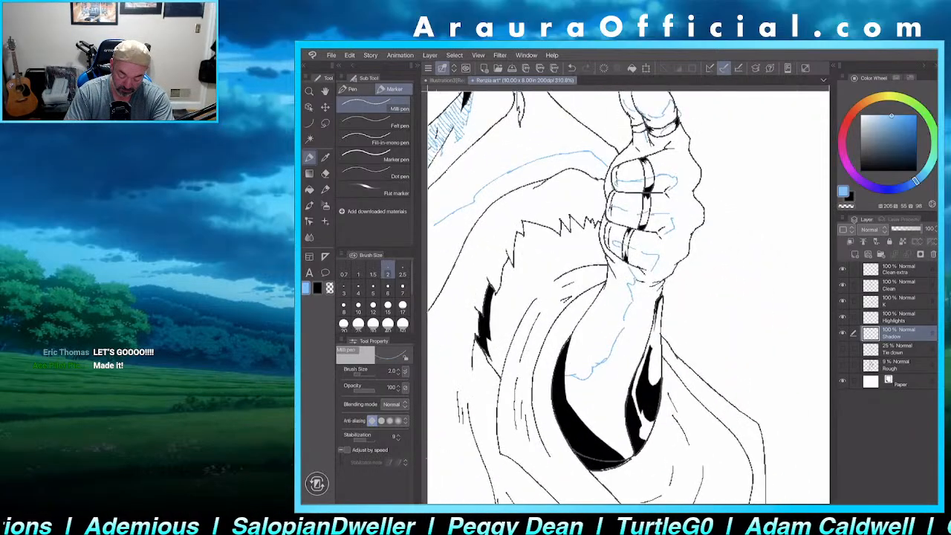
{"action": "left_click_drag", "start_coordinate": [566, 388], "coordinate": [570, 401]}
{"action": "left_click_drag", "start_coordinate": [566, 376], "coordinate": [590, 427]}
{"action": "left_click_drag", "start_coordinate": [574, 376], "coordinate": [597, 432]}
{"action": "left_click_drag", "start_coordinate": [582, 392], "coordinate": [612, 448]}
{"action": "left_click_drag", "start_coordinate": [585, 376], "coordinate": [626, 456]}
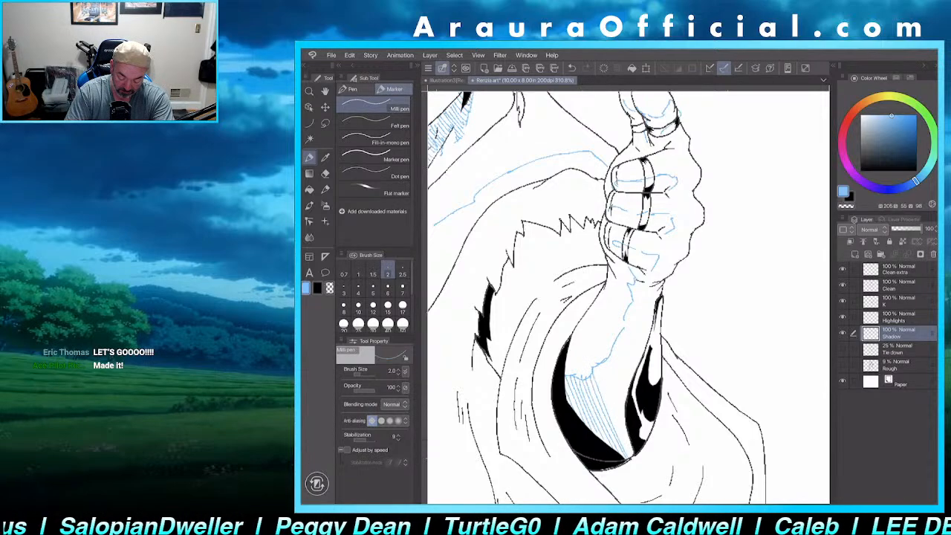
{"action": "left_click_drag", "start_coordinate": [599, 392], "coordinate": [609, 414]}
{"action": "left_click_drag", "start_coordinate": [607, 410], "coordinate": [628, 450]}
{"action": "left_click_drag", "start_coordinate": [595, 368], "coordinate": [631, 447]}
{"action": "mouse_move", "coordinate": [599, 365]}
{"action": "left_mouse_down"}
{"action": "mouse_move", "coordinate": [625, 427]}
{"action": "mouse_move", "coordinate": [623, 418]}
{"action": "left_mouse_up"}
{"action": "mouse_move", "coordinate": [606, 358]}
{"action": "left_mouse_down"}
{"action": "mouse_move", "coordinate": [624, 407]}
{"action": "mouse_move", "coordinate": [625, 398]}
{"action": "left_mouse_up"}
{"action": "left_click_drag", "start_coordinate": [609, 347], "coordinate": [627, 388]}
{"action": "left_click_drag", "start_coordinate": [614, 342], "coordinate": [634, 379]}
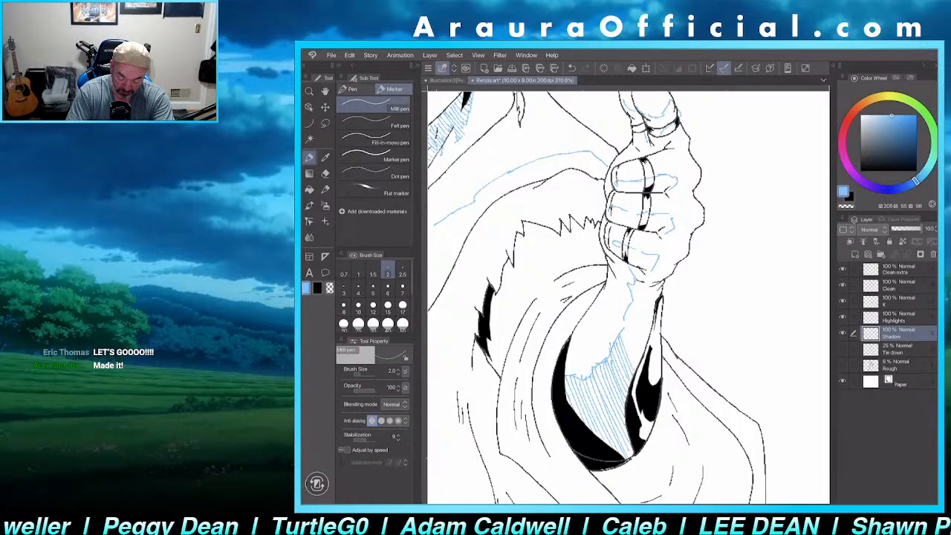
- Continue the forearm hatching up through the wrist to the base of the thumbs-up hand
{"action": "mouse_move", "coordinate": [623, 326]}
{"action": "left_mouse_down"}
{"action": "mouse_move", "coordinate": [640, 364]}
{"action": "mouse_move", "coordinate": [636, 354]}
{"action": "left_mouse_up"}
{"action": "left_click_drag", "start_coordinate": [629, 309], "coordinate": [646, 349]}
{"action": "left_click_drag", "start_coordinate": [631, 297], "coordinate": [642, 332]}
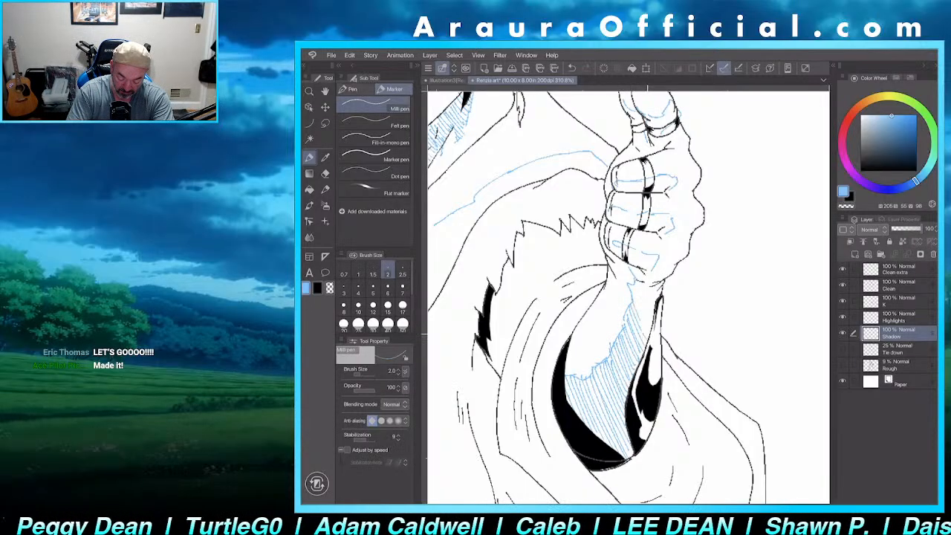
{"action": "left_click_drag", "start_coordinate": [631, 279], "coordinate": [642, 309]}
{"action": "left_click_drag", "start_coordinate": [634, 303], "coordinate": [651, 327]}
{"action": "left_click_drag", "start_coordinate": [635, 275], "coordinate": [652, 321]}
{"action": "left_click_drag", "start_coordinate": [635, 269], "coordinate": [651, 313]}
{"action": "left_click_drag", "start_coordinate": [643, 273], "coordinate": [655, 300]}
{"action": "left_click_drag", "start_coordinate": [649, 273], "coordinate": [661, 294]}
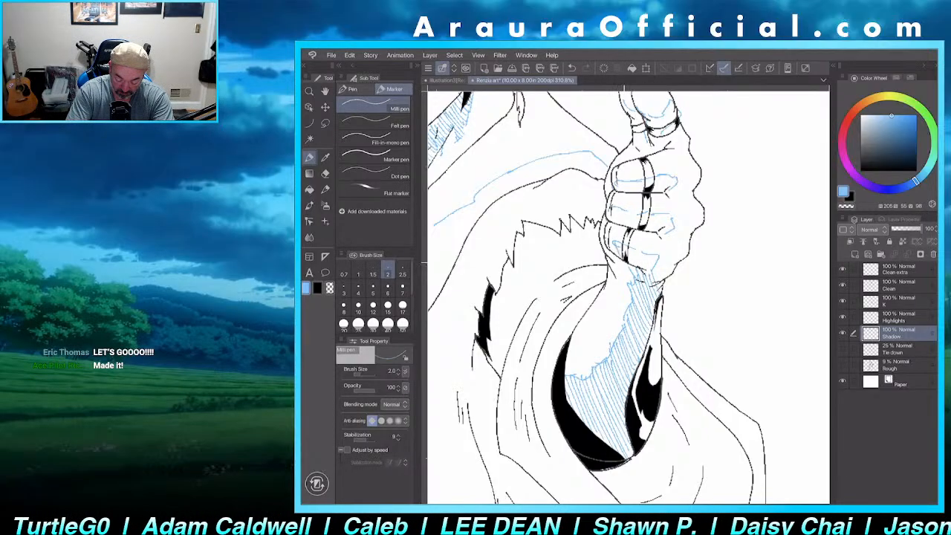
- Hatch the shadow shapes on the two lowest visible curled fingers of the thumbs-up hand
{"action": "left_click_drag", "start_coordinate": [619, 250], "coordinate": [658, 267]}
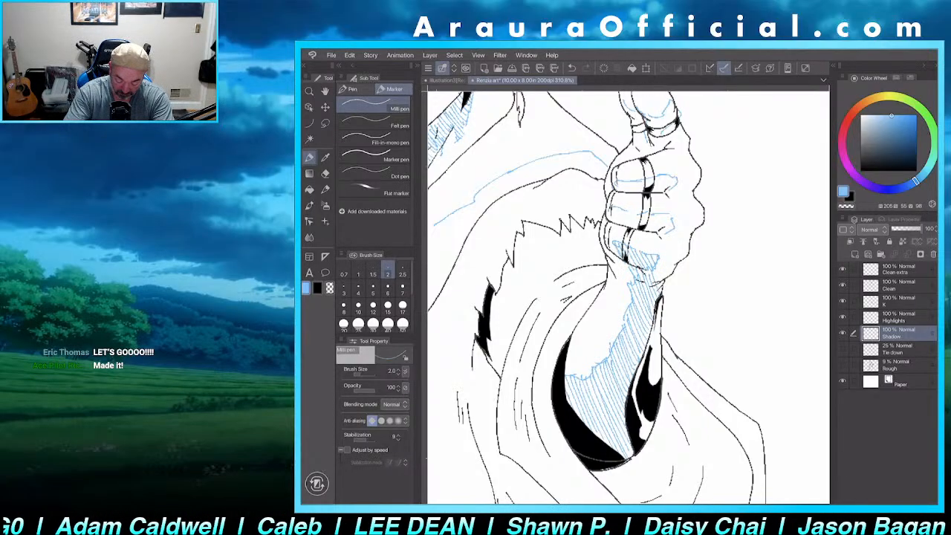
{"action": "left_click_drag", "start_coordinate": [606, 211], "coordinate": [624, 226]}
{"action": "left_click_drag", "start_coordinate": [617, 208], "coordinate": [636, 226]}
{"action": "left_click_drag", "start_coordinate": [629, 209], "coordinate": [658, 232]}
{"action": "left_click_drag", "start_coordinate": [654, 215], "coordinate": [666, 232]}
{"action": "left_click_drag", "start_coordinate": [663, 211], "coordinate": [671, 225]}
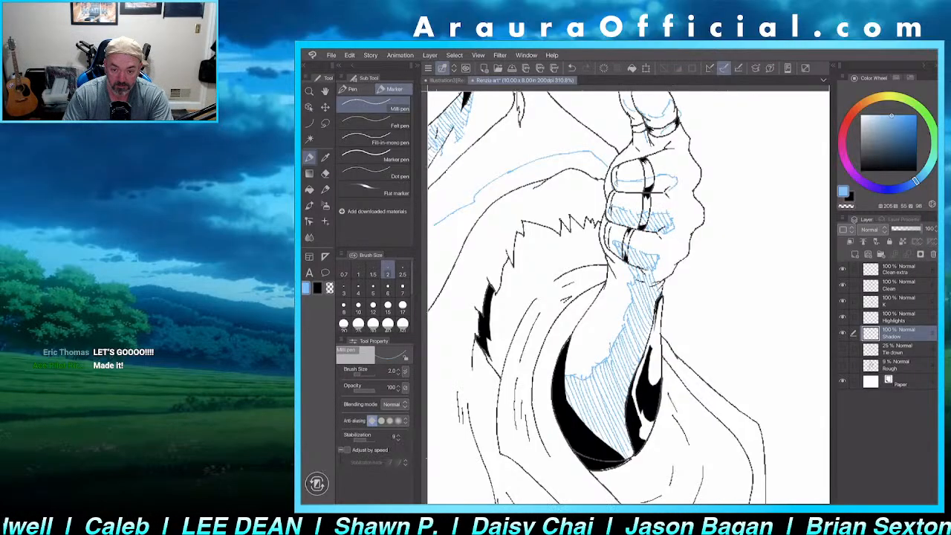
- Hatch the shadow along the underside of the uppermost curled finger, across the ring band to its knuckle end
{"action": "left_click_drag", "start_coordinate": [629, 297], "coordinate": [609, 345]}
{"action": "scroll", "coordinate": [628, 297], "scroll_direction": "up", "scroll_amount": 3}
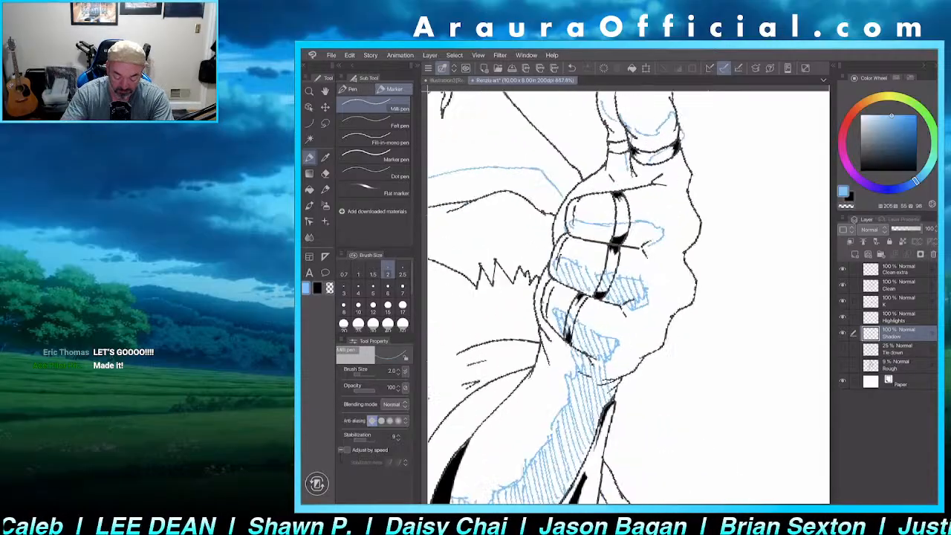
{"action": "left_click_drag", "start_coordinate": [578, 220], "coordinate": [592, 239]}
{"action": "left_click_drag", "start_coordinate": [593, 223], "coordinate": [609, 244]}
{"action": "mouse_move", "coordinate": [607, 225]}
{"action": "left_mouse_down"}
{"action": "mouse_move", "coordinate": [617, 247]}
{"action": "mouse_move", "coordinate": [643, 252]}
{"action": "left_mouse_up"}
{"action": "mouse_move", "coordinate": [643, 233]}
{"action": "left_mouse_down"}
{"action": "mouse_move", "coordinate": [653, 254]}
{"action": "mouse_move", "coordinate": [661, 248]}
{"action": "left_mouse_up"}
{"action": "left_click_drag", "start_coordinate": [655, 230], "coordinate": [667, 251]}
- Outline a jagged shadow along the lower outer edge of the fist, from the wrist up beside the middle finger
{"action": "left_click_drag", "start_coordinate": [607, 375], "coordinate": [620, 364]}
{"action": "left_click_drag", "start_coordinate": [619, 364], "coordinate": [651, 357]}
{"action": "left_click_drag", "start_coordinate": [653, 346], "coordinate": [656, 361]}
{"action": "left_click_drag", "start_coordinate": [650, 325], "coordinate": [651, 336]}
{"action": "left_click_drag", "start_coordinate": [658, 318], "coordinate": [659, 327]}
{"action": "left_click_drag", "start_coordinate": [658, 303], "coordinate": [660, 313]}
{"action": "mouse_move", "coordinate": [659, 288]}
{"action": "left_mouse_down"}
{"action": "mouse_move", "coordinate": [665, 306]}
{"action": "mouse_move", "coordinate": [675, 293]}
{"action": "mouse_move", "coordinate": [687, 307]}
{"action": "left_mouse_up"}
- Hatch inside the new shadow outline along the fist's lower outer edge
{"action": "left_click_drag", "start_coordinate": [603, 376], "coordinate": [609, 390]}
{"action": "left_click_drag", "start_coordinate": [610, 370], "coordinate": [626, 386]}
{"action": "left_click_drag", "start_coordinate": [623, 362], "coordinate": [633, 382]}
{"action": "mouse_move", "coordinate": [630, 358]}
{"action": "left_mouse_down"}
{"action": "mouse_move", "coordinate": [637, 377]}
{"action": "mouse_move", "coordinate": [645, 374]}
{"action": "left_mouse_up"}
{"action": "left_click_drag", "start_coordinate": [640, 352], "coordinate": [653, 365]}
{"action": "mouse_move", "coordinate": [645, 338]}
{"action": "left_mouse_down"}
{"action": "mouse_move", "coordinate": [649, 351]}
{"action": "mouse_move", "coordinate": [647, 342]}
{"action": "left_mouse_up"}
{"action": "mouse_move", "coordinate": [644, 321]}
{"action": "left_mouse_down"}
{"action": "mouse_move", "coordinate": [651, 342]}
{"action": "mouse_move", "coordinate": [660, 338]}
{"action": "left_mouse_up"}
{"action": "mouse_move", "coordinate": [659, 311]}
{"action": "left_mouse_down"}
{"action": "mouse_move", "coordinate": [664, 332]}
{"action": "mouse_move", "coordinate": [667, 323]}
{"action": "left_mouse_up"}
{"action": "left_click_drag", "start_coordinate": [663, 306], "coordinate": [662, 360]}
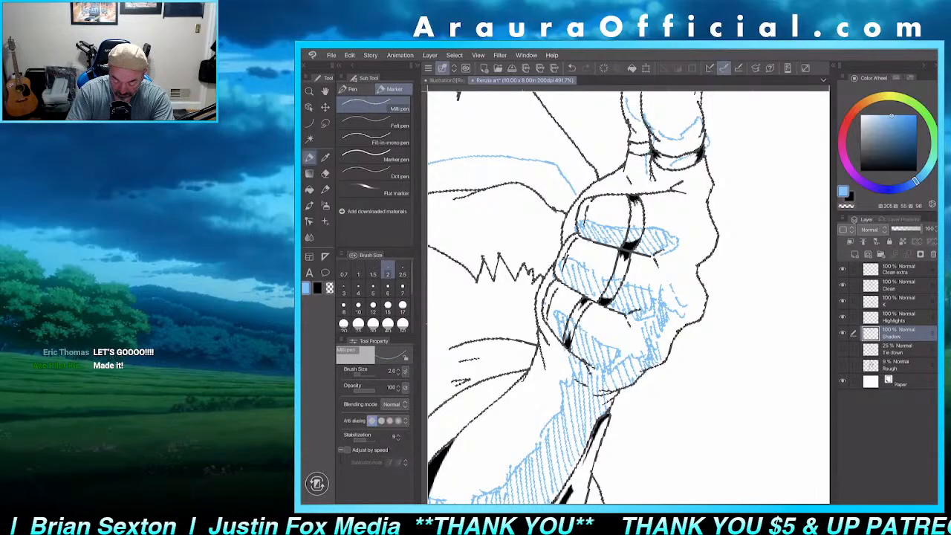
- Extend the shadow up the outer side of the fist beside the upper fingers and fill it with hatching
{"action": "left_click_drag", "start_coordinate": [661, 287], "coordinate": [668, 308]}
{"action": "left_click_drag", "start_coordinate": [668, 312], "coordinate": [674, 324]}
{"action": "left_click_drag", "start_coordinate": [668, 283], "coordinate": [677, 314]}
{"action": "mouse_move", "coordinate": [673, 279]}
{"action": "left_mouse_down"}
{"action": "mouse_move", "coordinate": [684, 315]}
{"action": "mouse_move", "coordinate": [667, 287]}
{"action": "left_mouse_up"}
{"action": "mouse_move", "coordinate": [671, 279]}
{"action": "left_mouse_down"}
{"action": "mouse_move", "coordinate": [678, 312]}
{"action": "mouse_move", "coordinate": [682, 294]}
{"action": "left_mouse_up"}
{"action": "mouse_move", "coordinate": [677, 269]}
{"action": "left_mouse_down"}
{"action": "mouse_move", "coordinate": [691, 283]}
{"action": "mouse_move", "coordinate": [676, 278]}
{"action": "left_mouse_up"}
{"action": "mouse_move", "coordinate": [665, 258]}
{"action": "left_mouse_down"}
{"action": "mouse_move", "coordinate": [672, 271]}
{"action": "mouse_move", "coordinate": [688, 261]}
{"action": "left_mouse_up"}
{"action": "mouse_move", "coordinate": [673, 244]}
{"action": "left_mouse_down"}
{"action": "mouse_move", "coordinate": [692, 261]}
{"action": "mouse_move", "coordinate": [691, 249]}
{"action": "left_mouse_up"}
{"action": "mouse_move", "coordinate": [689, 218]}
{"action": "left_mouse_down"}
{"action": "mouse_move", "coordinate": [698, 231]}
{"action": "mouse_move", "coordinate": [695, 211]}
{"action": "left_mouse_up"}
{"action": "left_click_drag", "start_coordinate": [675, 208], "coordinate": [691, 248]}
{"action": "left_click_drag", "start_coordinate": [685, 209], "coordinate": [698, 243]}
{"action": "mouse_move", "coordinate": [679, 243]}
{"action": "left_mouse_down"}
{"action": "mouse_move", "coordinate": [687, 270]}
{"action": "mouse_move", "coordinate": [674, 273]}
{"action": "left_mouse_up"}
{"action": "mouse_move", "coordinate": [665, 264]}
{"action": "left_mouse_down"}
{"action": "mouse_move", "coordinate": [670, 290]}
{"action": "mouse_move", "coordinate": [664, 278]}
{"action": "left_mouse_up"}
{"action": "left_click_drag", "start_coordinate": [658, 268], "coordinate": [667, 299]}
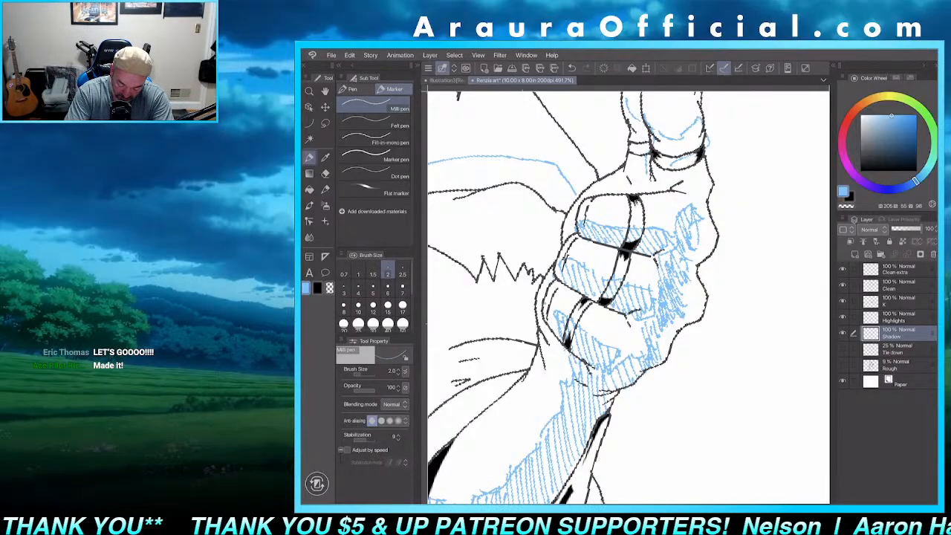
- Hatch the shadow at the base of the thumb, below its black band and above the top curled finger
{"action": "mouse_move", "coordinate": [643, 181]}
{"action": "left_mouse_down"}
{"action": "mouse_move", "coordinate": [636, 191]}
{"action": "mouse_move", "coordinate": [639, 175]}
{"action": "left_mouse_up"}
{"action": "left_click_drag", "start_coordinate": [654, 180], "coordinate": [640, 197]}
{"action": "mouse_move", "coordinate": [661, 177]}
{"action": "left_mouse_down"}
{"action": "mouse_move", "coordinate": [646, 193]}
{"action": "mouse_move", "coordinate": [653, 189]}
{"action": "left_mouse_up"}
{"action": "mouse_move", "coordinate": [681, 169]}
{"action": "left_mouse_down"}
{"action": "mouse_move", "coordinate": [662, 193]}
{"action": "mouse_move", "coordinate": [671, 181]}
{"action": "left_mouse_up"}
{"action": "left_click_drag", "start_coordinate": [689, 184], "coordinate": [681, 196]}
{"action": "left_click_drag", "start_coordinate": [688, 172], "coordinate": [684, 182]}
{"action": "left_click_drag", "start_coordinate": [695, 174], "coordinate": [688, 205]}
{"action": "mouse_move", "coordinate": [692, 200]}
{"action": "left_mouse_down"}
{"action": "mouse_move", "coordinate": [685, 214]}
{"action": "mouse_move", "coordinate": [676, 208]}
{"action": "left_mouse_up"}
{"action": "mouse_move", "coordinate": [627, 191]}
{"action": "left_mouse_down"}
{"action": "mouse_move", "coordinate": [613, 199]}
{"action": "mouse_move", "coordinate": [632, 191]}
{"action": "left_mouse_up"}
{"action": "left_click_drag", "start_coordinate": [646, 180], "coordinate": [639, 190]}
- Hatch the shadows on the thumb around its band, below the thumb pad and along the rear edge
{"action": "scroll", "coordinate": [628, 297], "scroll_direction": "down", "scroll_amount": 7}
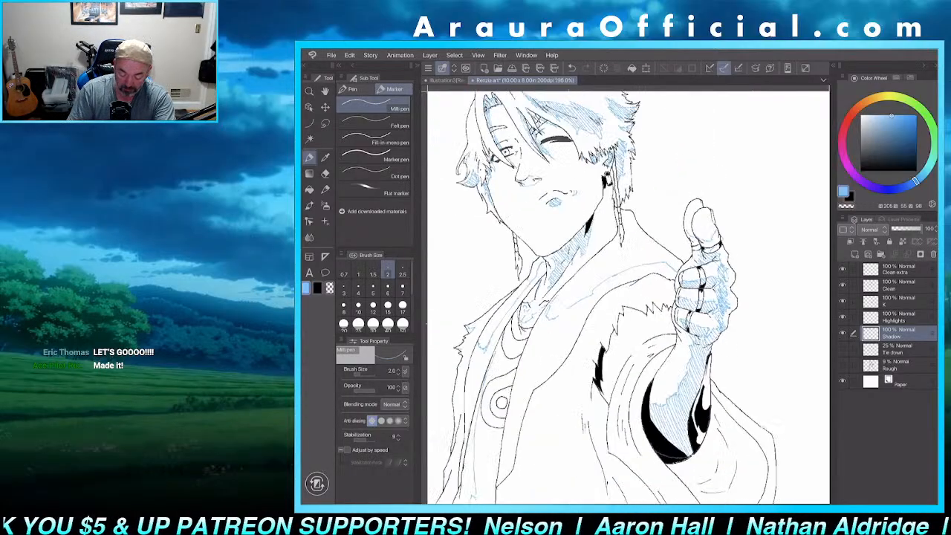
{"action": "scroll", "coordinate": [743, 267], "scroll_direction": "up", "scroll_amount": 7}
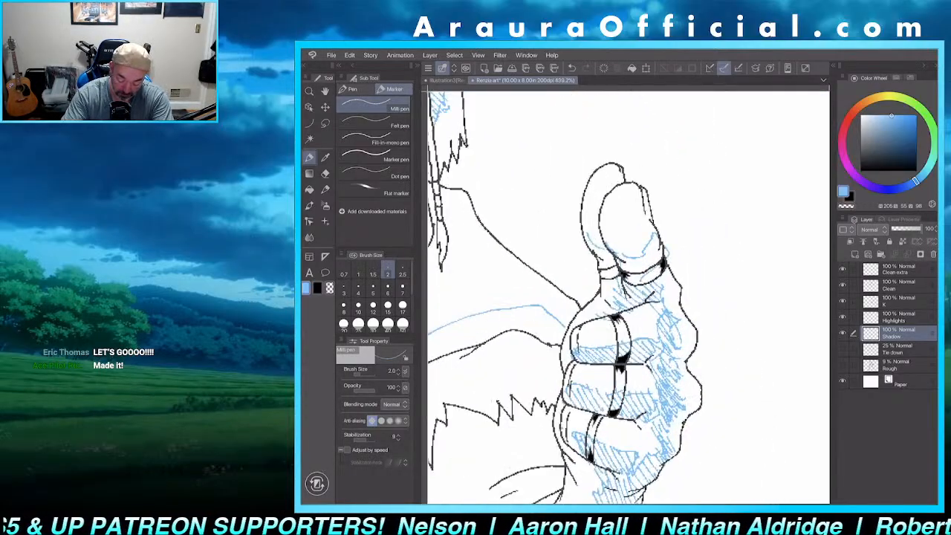
{"action": "left_click_drag", "start_coordinate": [637, 262], "coordinate": [626, 282]}
{"action": "mouse_move", "coordinate": [643, 265]}
{"action": "left_mouse_down"}
{"action": "mouse_move", "coordinate": [632, 278]}
{"action": "mouse_move", "coordinate": [639, 268]}
{"action": "left_mouse_up"}
{"action": "left_click_drag", "start_coordinate": [654, 251], "coordinate": [648, 260]}
{"action": "mouse_move", "coordinate": [661, 242]}
{"action": "left_mouse_down"}
{"action": "mouse_move", "coordinate": [652, 255]}
{"action": "mouse_move", "coordinate": [597, 268]}
{"action": "mouse_move", "coordinate": [597, 258]}
{"action": "left_mouse_up"}
{"action": "left_click_drag", "start_coordinate": [615, 260], "coordinate": [603, 277]}
{"action": "left_click_drag", "start_coordinate": [620, 270], "coordinate": [604, 303]}
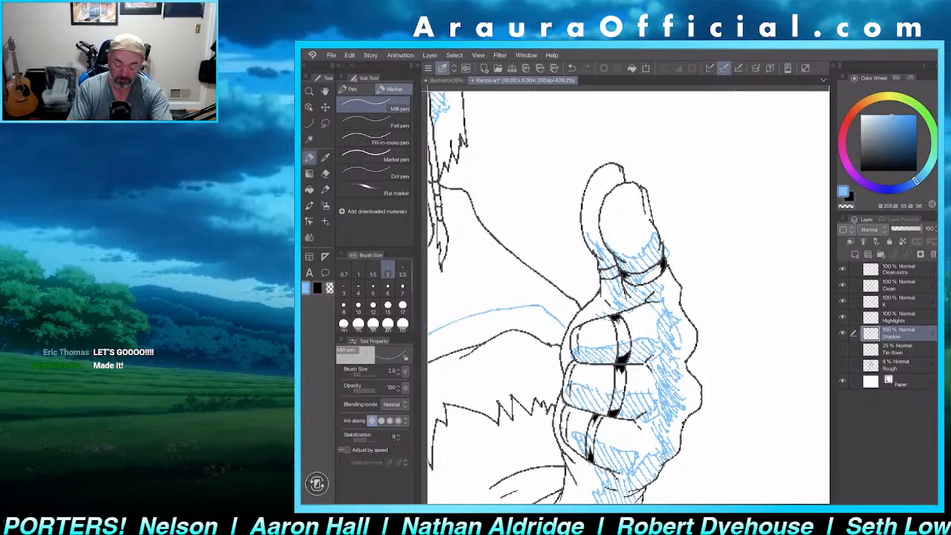
- Hatch the lower part of the robe's front lapel, from its narrow end up past the round chest emblem
{"action": "scroll", "coordinate": [628, 297], "scroll_direction": "down", "scroll_amount": 5}
{"action": "scroll", "coordinate": [628, 297], "scroll_direction": "down", "scroll_amount": 2}
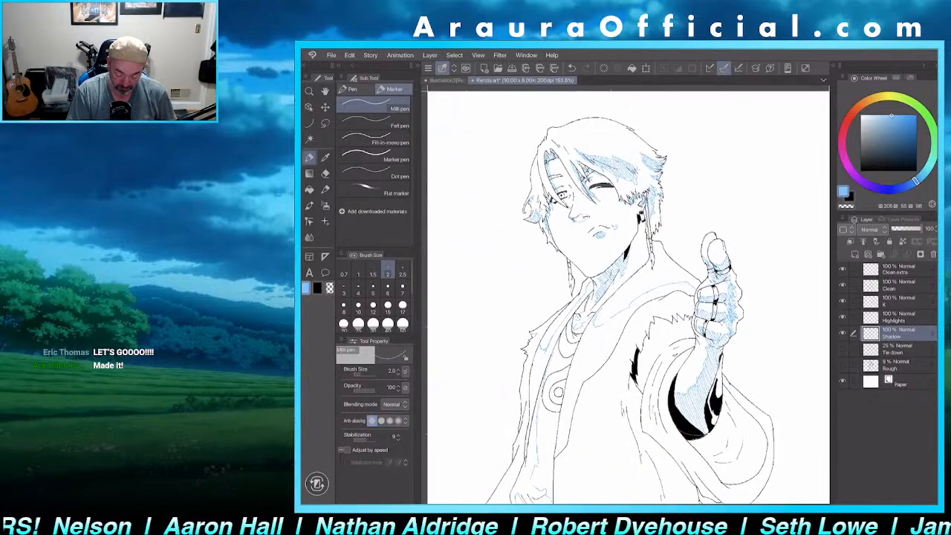
{"action": "scroll", "coordinate": [629, 297], "scroll_direction": "up", "scroll_amount": 3}
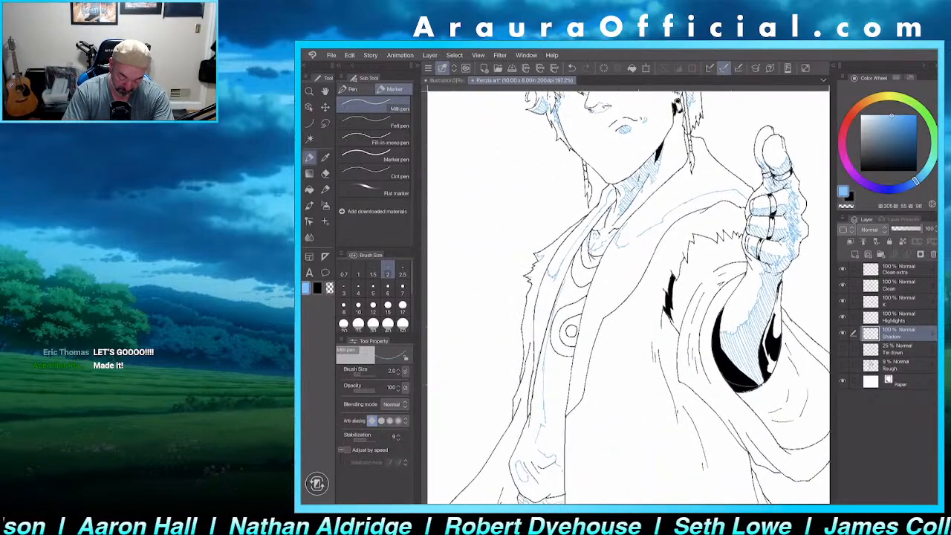
{"action": "mouse_move", "coordinate": [577, 397]}
{"action": "left_mouse_down"}
{"action": "mouse_move", "coordinate": [569, 408]}
{"action": "mouse_move", "coordinate": [571, 398]}
{"action": "left_mouse_up"}
{"action": "mouse_move", "coordinate": [584, 362]}
{"action": "left_mouse_down"}
{"action": "mouse_move", "coordinate": [572, 388]}
{"action": "mouse_move", "coordinate": [575, 370]}
{"action": "left_mouse_up"}
{"action": "mouse_move", "coordinate": [589, 339]}
{"action": "left_mouse_down"}
{"action": "mouse_move", "coordinate": [577, 359]}
{"action": "mouse_move", "coordinate": [583, 338]}
{"action": "left_mouse_up"}
{"action": "mouse_move", "coordinate": [596, 308]}
{"action": "left_mouse_down"}
{"action": "mouse_move", "coordinate": [586, 333]}
{"action": "mouse_move", "coordinate": [589, 319]}
{"action": "left_mouse_up"}
{"action": "mouse_move", "coordinate": [605, 292]}
{"action": "left_mouse_down"}
{"action": "mouse_move", "coordinate": [595, 315]}
{"action": "mouse_move", "coordinate": [594, 307]}
{"action": "left_mouse_up"}
{"action": "mouse_move", "coordinate": [612, 275]}
{"action": "left_mouse_down"}
{"action": "mouse_move", "coordinate": [599, 305]}
{"action": "mouse_move", "coordinate": [605, 291]}
{"action": "left_mouse_up"}
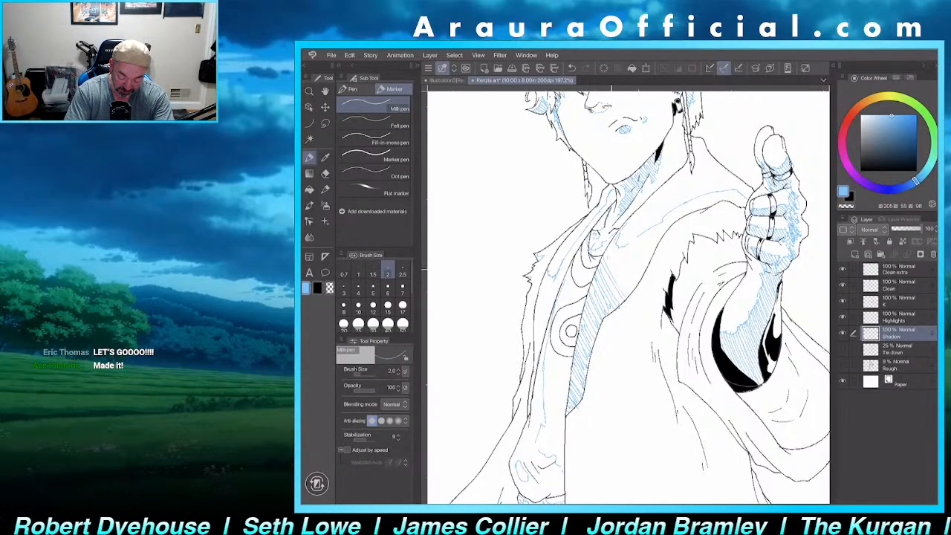
- Continue the lapel hatching up the collar and along the shoulder band to the thumbs-up hand
{"action": "left_click_drag", "start_coordinate": [618, 255], "coordinate": [606, 281]}
{"action": "left_click_drag", "start_coordinate": [631, 270], "coordinate": [613, 291]}
{"action": "left_click_drag", "start_coordinate": [620, 261], "coordinate": [600, 297]}
{"action": "mouse_move", "coordinate": [638, 248]}
{"action": "left_mouse_down"}
{"action": "mouse_move", "coordinate": [618, 288]}
{"action": "mouse_move", "coordinate": [635, 263]}
{"action": "left_mouse_up"}
{"action": "left_click_drag", "start_coordinate": [650, 233], "coordinate": [643, 249]}
{"action": "mouse_move", "coordinate": [658, 230]}
{"action": "left_mouse_down"}
{"action": "mouse_move", "coordinate": [647, 251]}
{"action": "mouse_move", "coordinate": [690, 213]}
{"action": "left_mouse_up"}
{"action": "left_click_drag", "start_coordinate": [701, 202], "coordinate": [695, 211]}
{"action": "left_click_drag", "start_coordinate": [710, 196], "coordinate": [707, 205]}
{"action": "left_click_drag", "start_coordinate": [723, 190], "coordinate": [719, 203]}
{"action": "left_click_drag", "start_coordinate": [732, 190], "coordinate": [730, 207]}
{"action": "left_click_drag", "start_coordinate": [748, 191], "coordinate": [736, 205]}
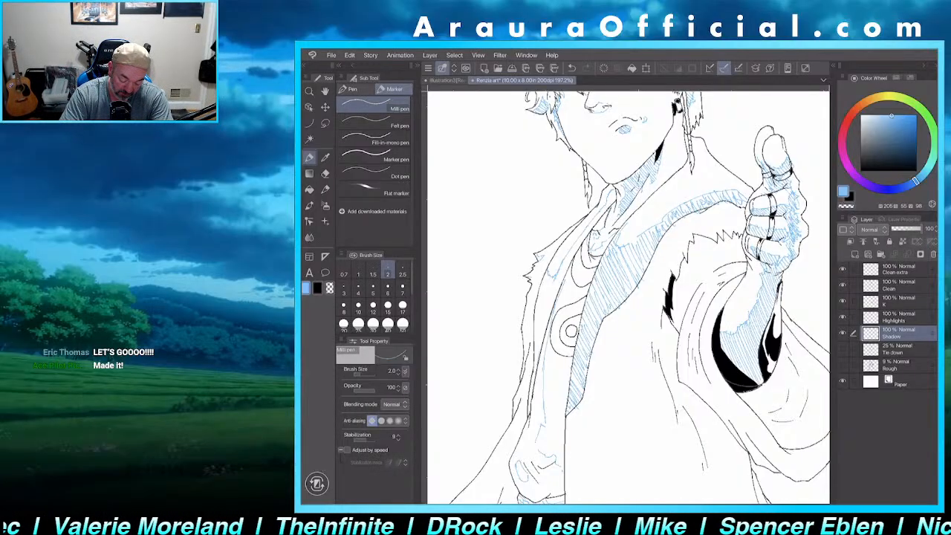
- Hatch the shadow strip along the far lapel, from beside the round chest emblem up to the collar at the neck
{"action": "mouse_move", "coordinate": [543, 394]}
{"action": "left_mouse_down"}
{"action": "mouse_move", "coordinate": [530, 416]}
{"action": "mouse_move", "coordinate": [531, 404]}
{"action": "left_mouse_up"}
{"action": "left_click_drag", "start_coordinate": [541, 369], "coordinate": [535, 387]}
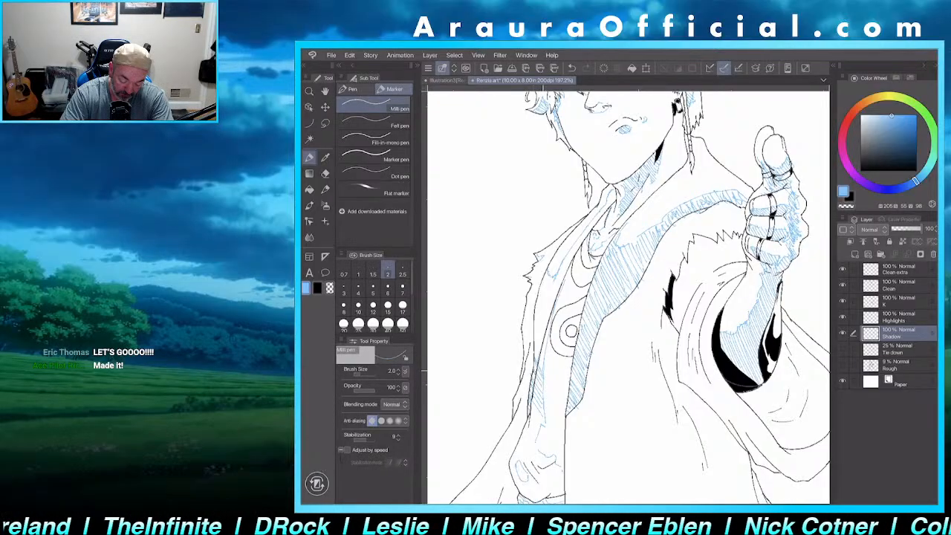
{"action": "mouse_move", "coordinate": [542, 339]}
{"action": "left_mouse_down"}
{"action": "mouse_move", "coordinate": [532, 360]}
{"action": "mouse_move", "coordinate": [533, 344]}
{"action": "left_mouse_up"}
{"action": "mouse_move", "coordinate": [544, 310]}
{"action": "left_mouse_down"}
{"action": "mouse_move", "coordinate": [533, 331]}
{"action": "mouse_move", "coordinate": [538, 320]}
{"action": "left_mouse_up"}
{"action": "mouse_move", "coordinate": [551, 282]}
{"action": "left_mouse_down"}
{"action": "mouse_move", "coordinate": [541, 311]}
{"action": "mouse_move", "coordinate": [555, 288]}
{"action": "left_mouse_up"}
{"action": "left_click_drag", "start_coordinate": [569, 256], "coordinate": [563, 273]}
{"action": "left_click_drag", "start_coordinate": [570, 252], "coordinate": [567, 263]}
{"action": "left_click_drag", "start_coordinate": [585, 230], "coordinate": [581, 243]}
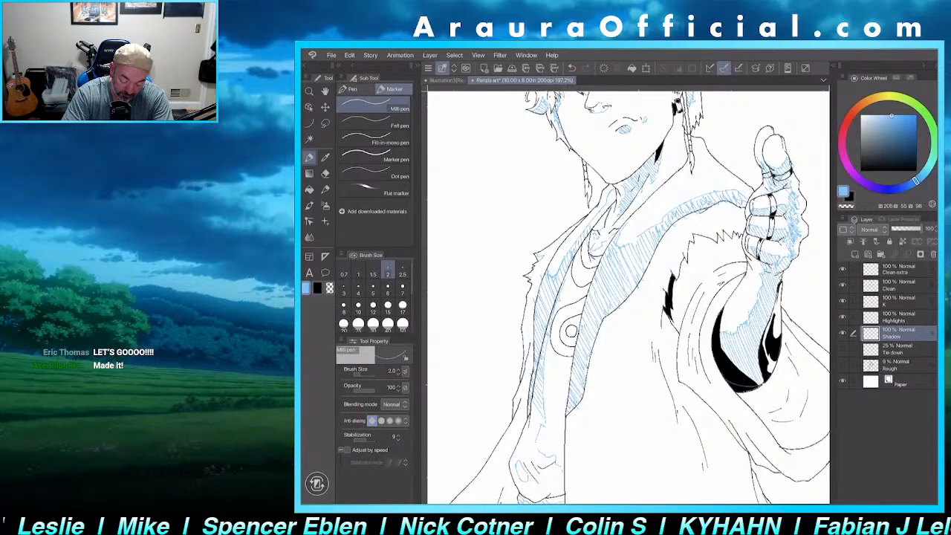
{"action": "left_click_drag", "start_coordinate": [613, 190], "coordinate": [609, 202]}
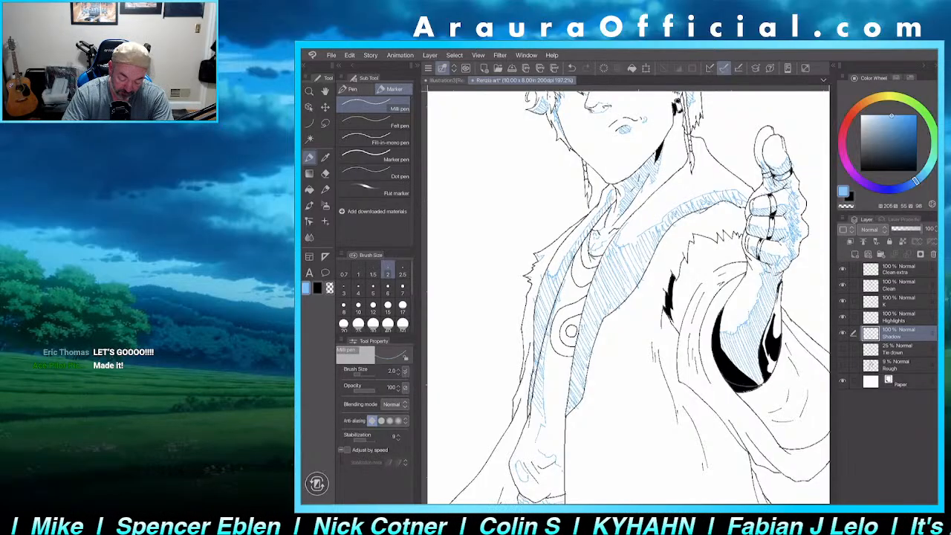
- Hatch the narrow bottom end of the far lapel's shadow strip, just above the gathered folds at the waist
{"action": "left_click_drag", "start_coordinate": [525, 428], "coordinate": [534, 439]}
{"action": "left_click_drag", "start_coordinate": [528, 423], "coordinate": [537, 431]}
{"action": "left_click_drag", "start_coordinate": [530, 409], "coordinate": [546, 423]}
{"action": "left_click_drag", "start_coordinate": [535, 406], "coordinate": [544, 419]}
- Hatch the shadows in the gathered cloth folds directly above the waist sash
{"action": "left_click_drag", "start_coordinate": [604, 329], "coordinate": [615, 189]}
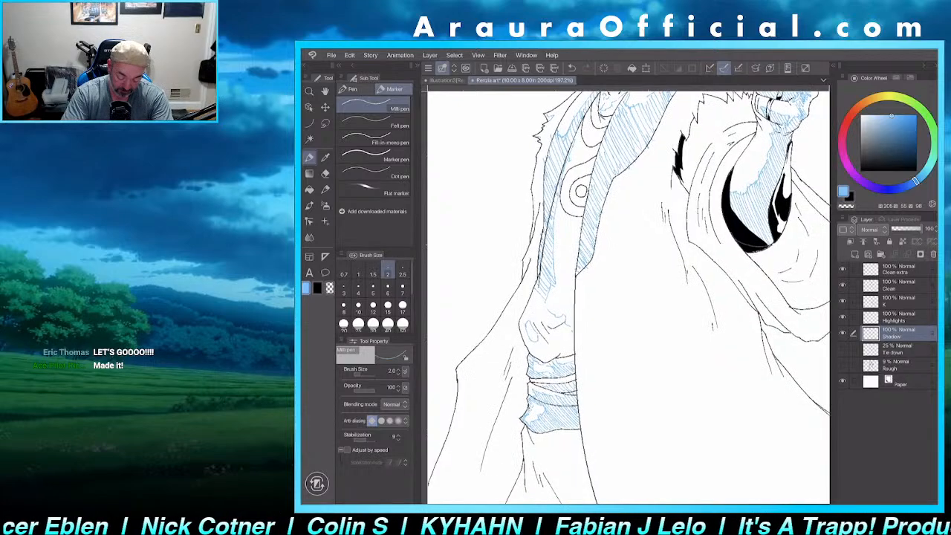
{"action": "mouse_move", "coordinate": [519, 328]}
{"action": "left_mouse_down"}
{"action": "mouse_move", "coordinate": [528, 340]}
{"action": "mouse_move", "coordinate": [527, 320]}
{"action": "left_mouse_up"}
{"action": "left_click_drag", "start_coordinate": [523, 308], "coordinate": [544, 327]}
{"action": "left_click_drag", "start_coordinate": [532, 291], "coordinate": [554, 326]}
{"action": "mouse_move", "coordinate": [548, 309]}
{"action": "left_mouse_down"}
{"action": "mouse_move", "coordinate": [560, 328]}
{"action": "mouse_move", "coordinate": [541, 364]}
{"action": "left_mouse_up"}
{"action": "left_click_drag", "start_coordinate": [532, 338], "coordinate": [551, 360]}
{"action": "mouse_move", "coordinate": [545, 344]}
{"action": "left_mouse_down"}
{"action": "mouse_move", "coordinate": [559, 362]}
{"action": "mouse_move", "coordinate": [557, 346]}
{"action": "left_mouse_up"}
{"action": "left_click_drag", "start_coordinate": [549, 329], "coordinate": [572, 352]}
{"action": "left_click_drag", "start_coordinate": [559, 328], "coordinate": [573, 349]}
{"action": "left_click_drag", "start_coordinate": [562, 322], "coordinate": [575, 339]}
- Clean up the outer edge of the far lapel's hatching with the eraser and hatch the lower jagged tip of the torn shoulder edge
{"action": "scroll", "coordinate": [616, 301], "scroll_direction": "down", "scroll_amount": 6}
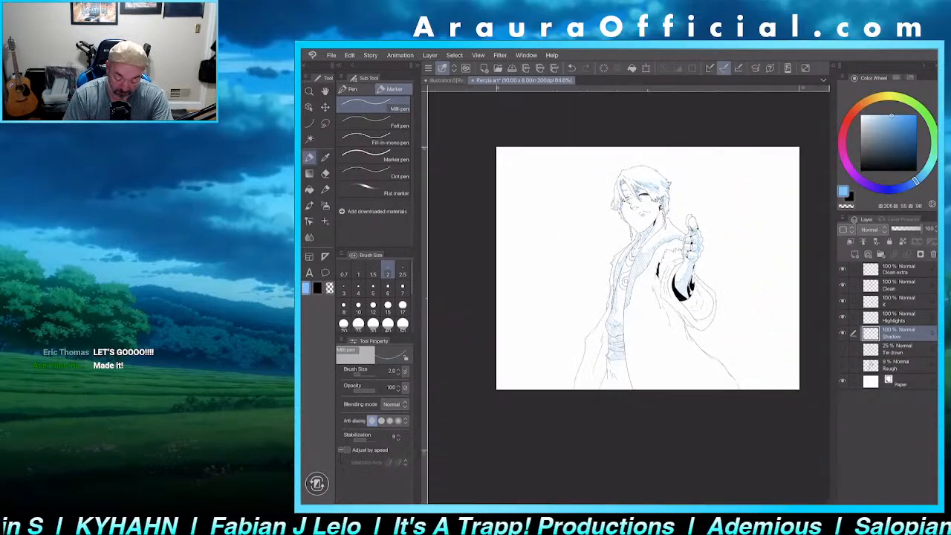
{"action": "scroll", "coordinate": [620, 245], "scroll_direction": "up", "scroll_amount": 4}
{"action": "scroll", "coordinate": [628, 297], "scroll_direction": "down", "scroll_amount": 4}
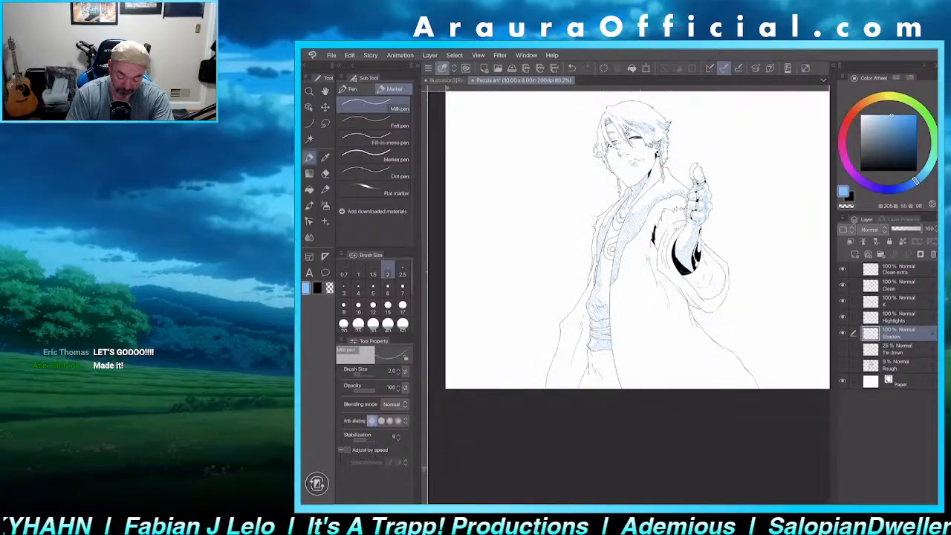
{"action": "scroll", "coordinate": [628, 297], "scroll_direction": "up", "scroll_amount": 5}
{"action": "scroll", "coordinate": [592, 231], "scroll_direction": "up", "scroll_amount": 4}
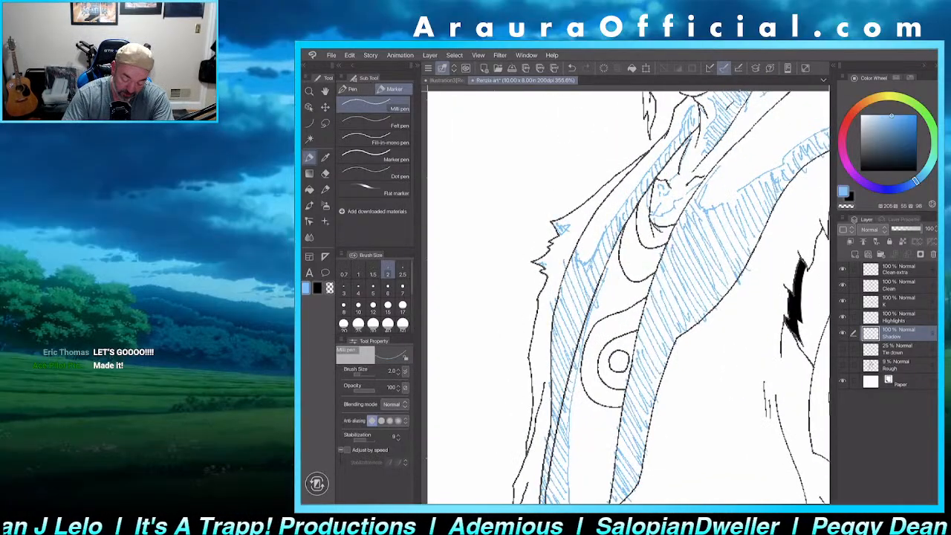
{"action": "key", "text": "e"}
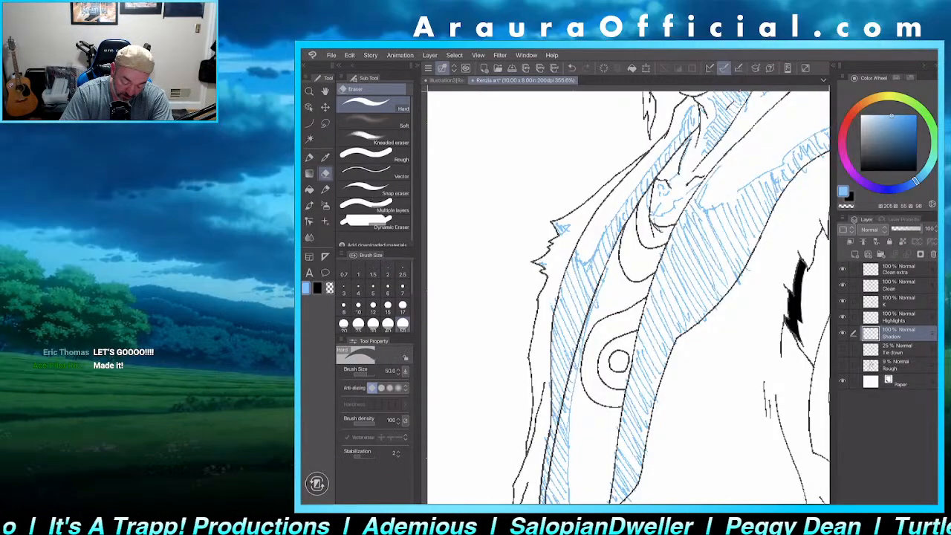
{"action": "left_click_drag", "start_coordinate": [554, 298], "coordinate": [551, 330]}
{"action": "key", "text": "p"}
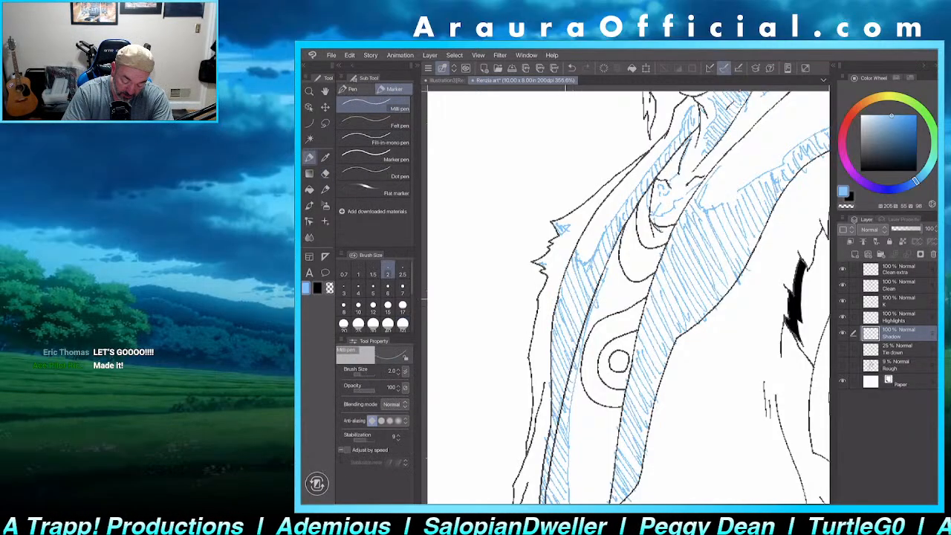
{"action": "left_click_drag", "start_coordinate": [540, 259], "coordinate": [546, 267]}
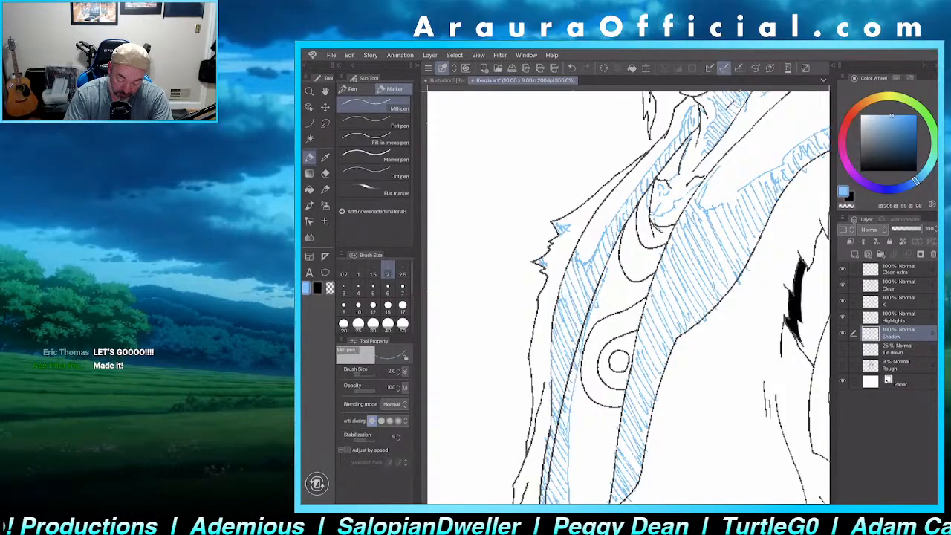
- Hatch the shadow at the base of the neck, along the inner collar edge and around the collarbone hollow
{"action": "scroll", "coordinate": [628, 297], "scroll_direction": "down", "scroll_amount": 3}
{"action": "scroll", "coordinate": [628, 297], "scroll_direction": "up", "scroll_amount": 3}
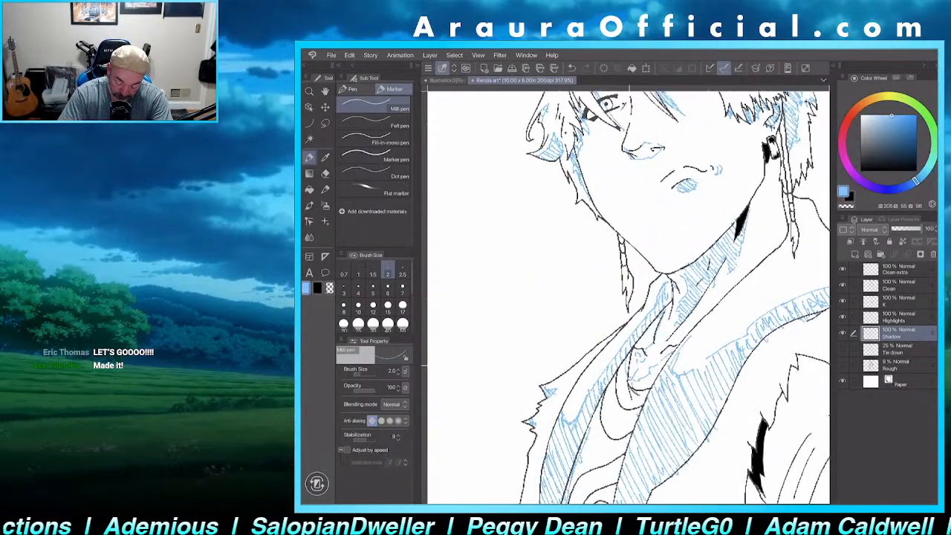
{"action": "left_click_drag", "start_coordinate": [633, 358], "coordinate": [629, 379]}
{"action": "mouse_move", "coordinate": [635, 352]}
{"action": "left_mouse_down"}
{"action": "mouse_move", "coordinate": [630, 364]}
{"action": "mouse_move", "coordinate": [637, 348]}
{"action": "left_mouse_up"}
{"action": "left_click_drag", "start_coordinate": [647, 332], "coordinate": [646, 346]}
{"action": "mouse_move", "coordinate": [655, 325]}
{"action": "left_mouse_down"}
{"action": "mouse_move", "coordinate": [648, 341]}
{"action": "mouse_move", "coordinate": [656, 329]}
{"action": "left_mouse_up"}
{"action": "left_click_drag", "start_coordinate": [632, 372], "coordinate": [629, 388]}
{"action": "left_click_drag", "start_coordinate": [640, 377], "coordinate": [642, 388]}
{"action": "left_click_drag", "start_coordinate": [651, 374], "coordinate": [650, 375]}
{"action": "left_click_drag", "start_coordinate": [664, 361], "coordinate": [658, 369]}
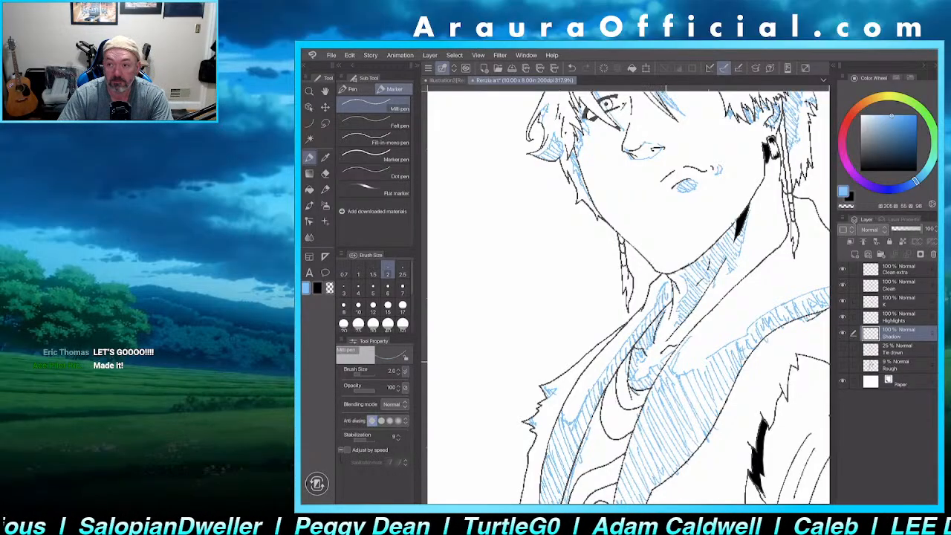